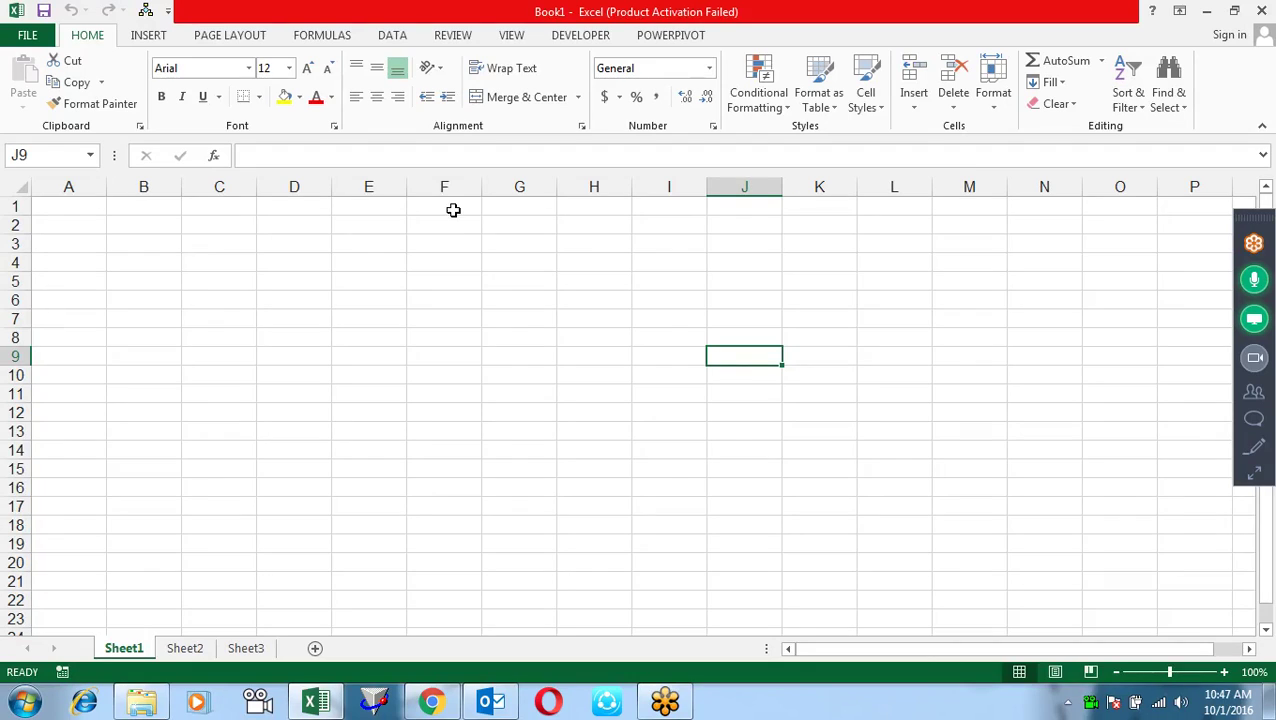
- Select cells G5 and E4, then show the Developer tab's macro and Visual Basic commands
click(491, 289)
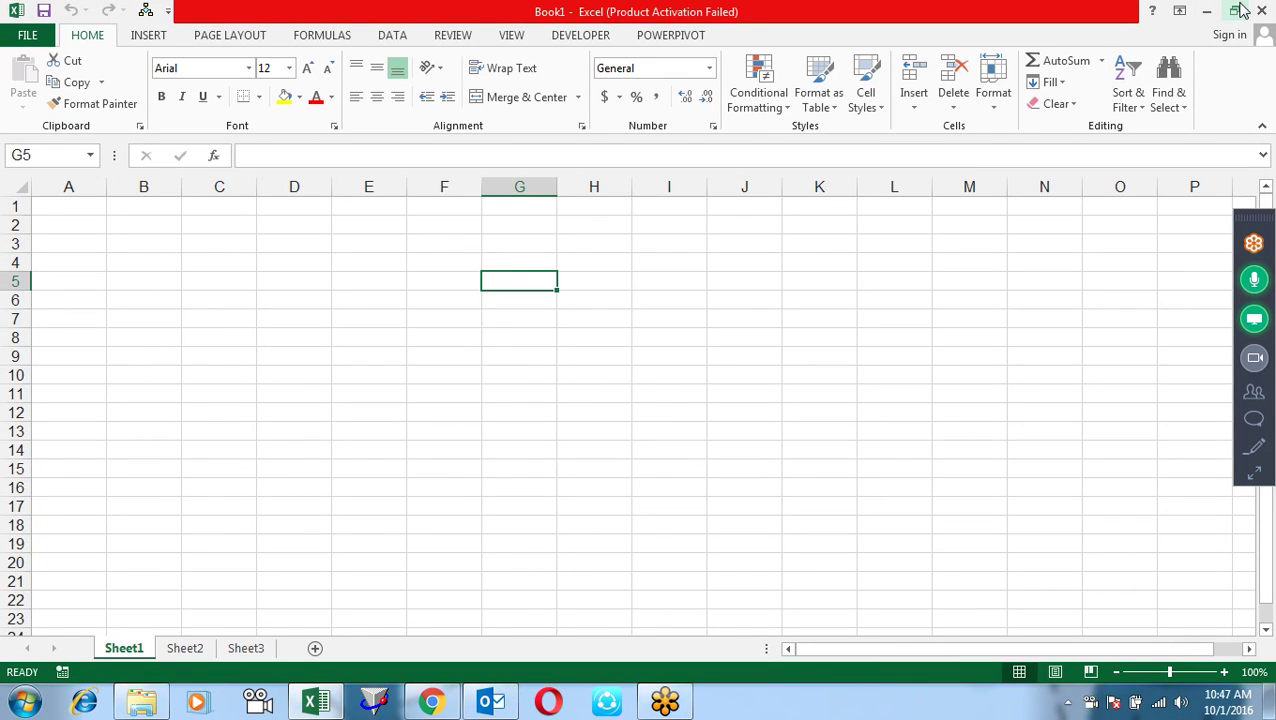
click(365, 262)
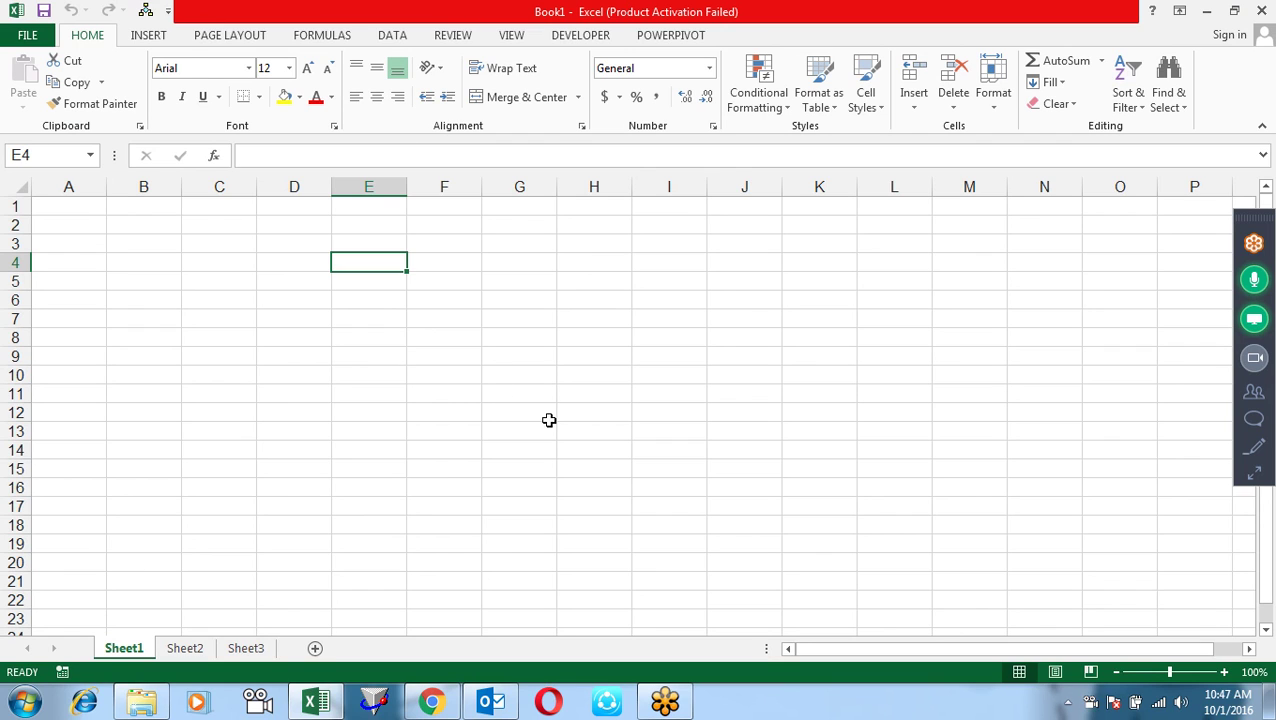
click(588, 38)
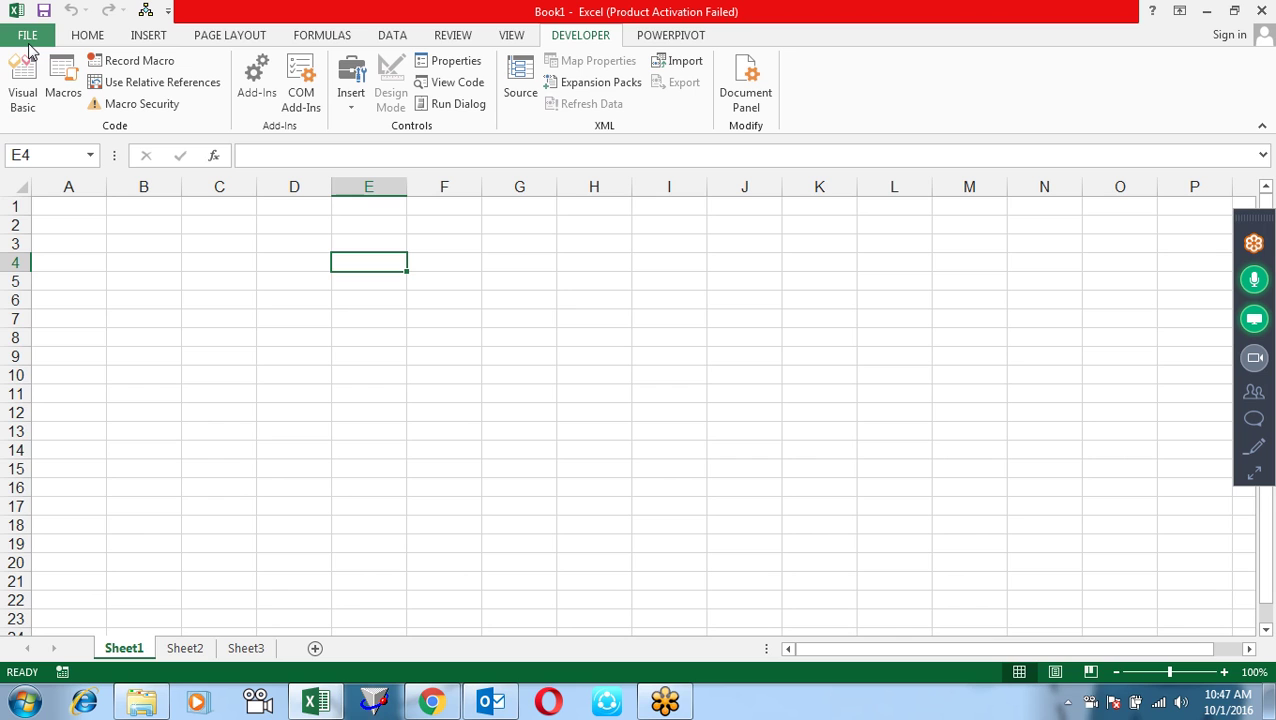
click(28, 38)
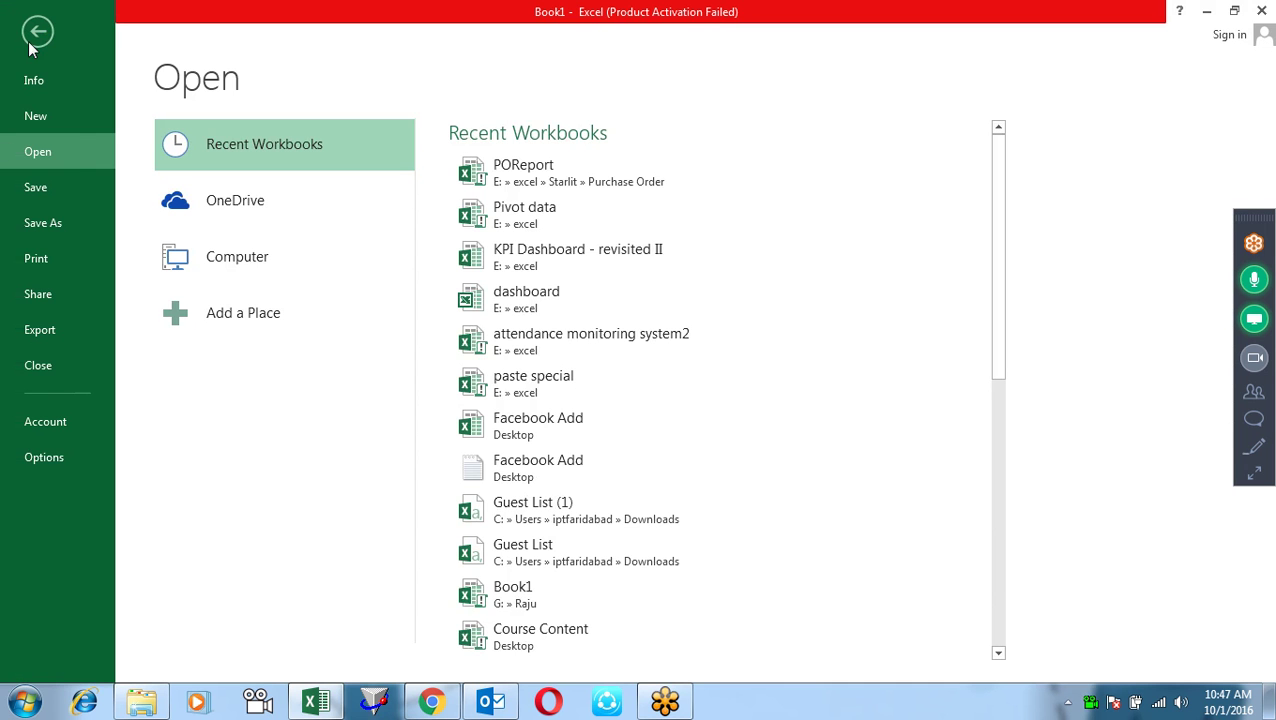
click(84, 452)
click(472, 242)
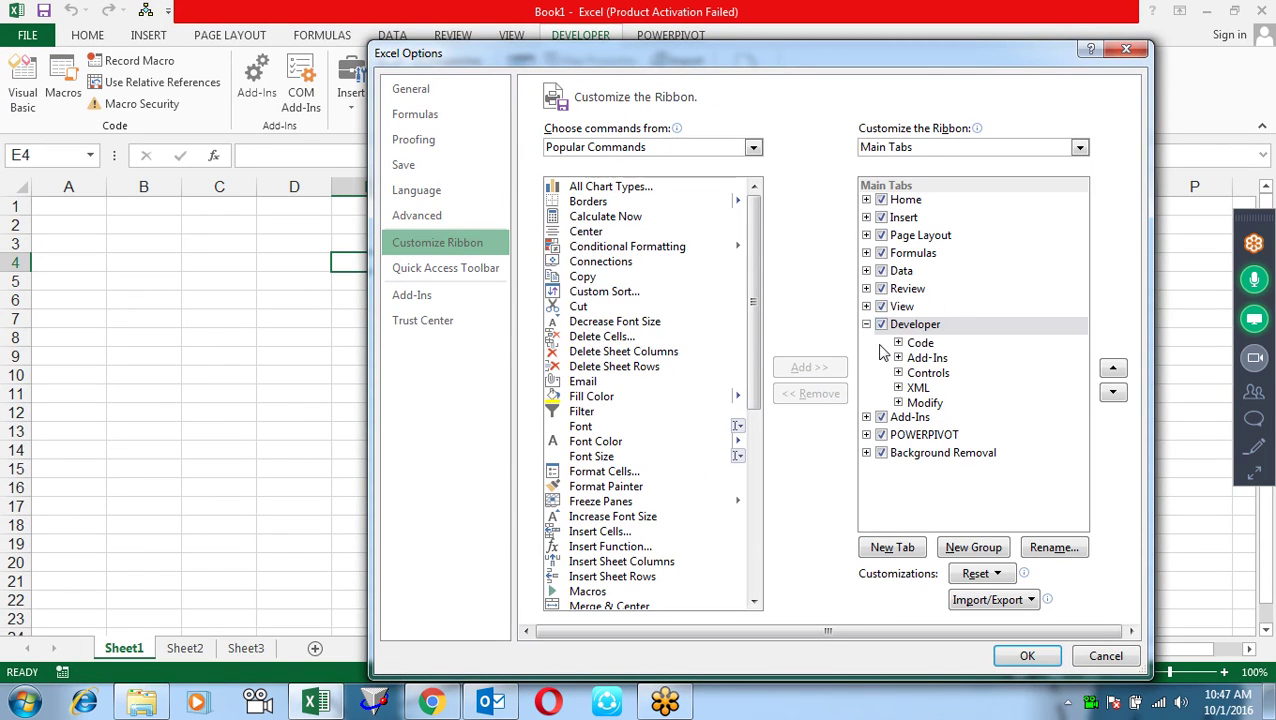
click(881, 325)
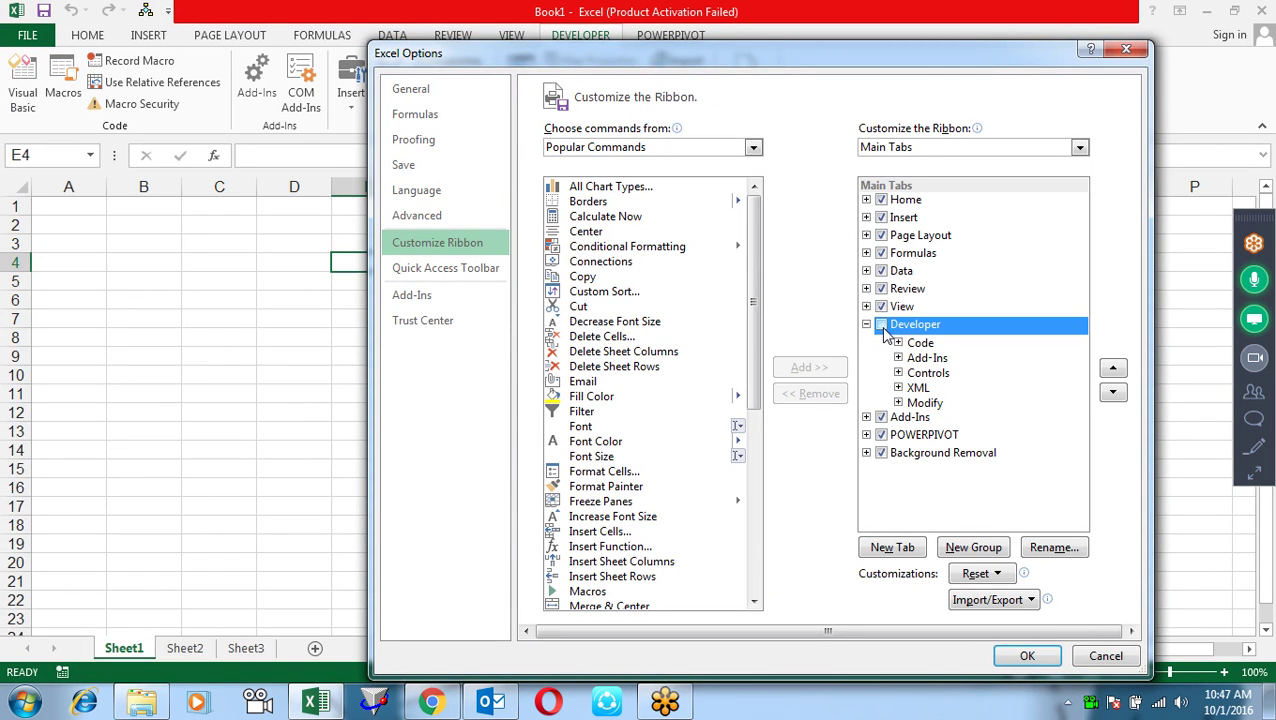
click(1015, 656)
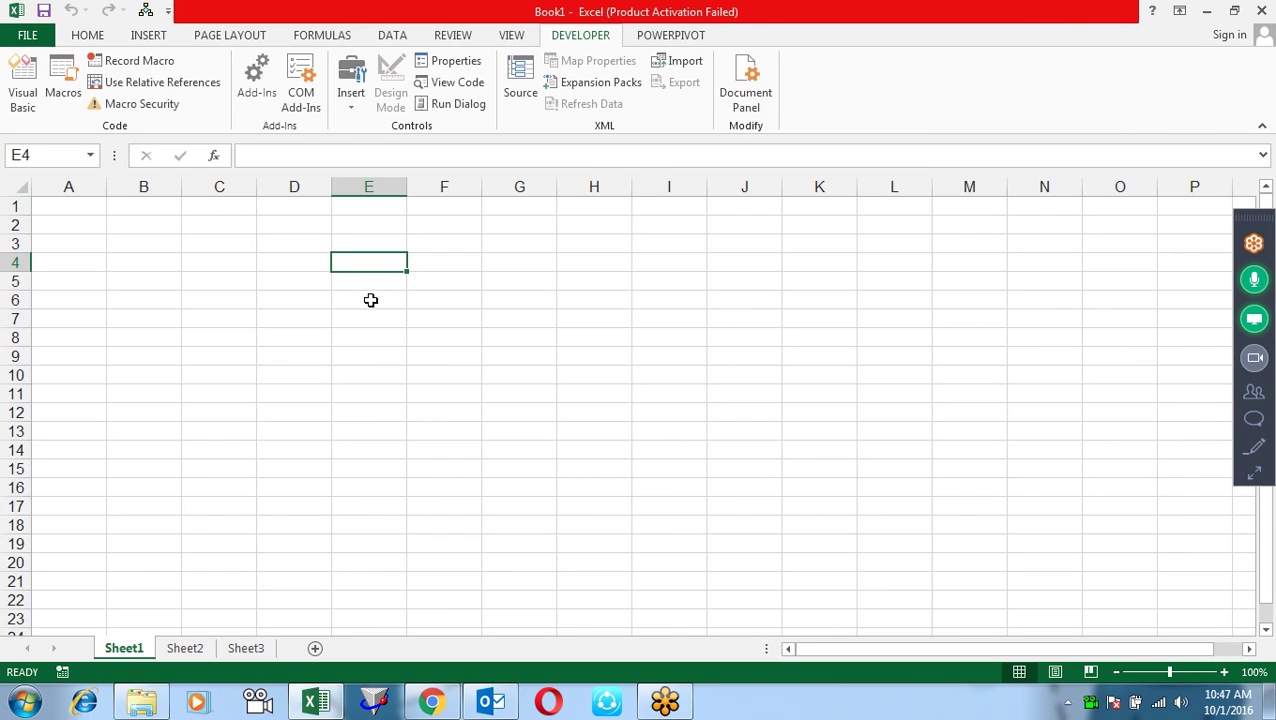
- Select cell F10, try the Visual Basic button, then restore and re-maximise the Excel window
click(447, 378)
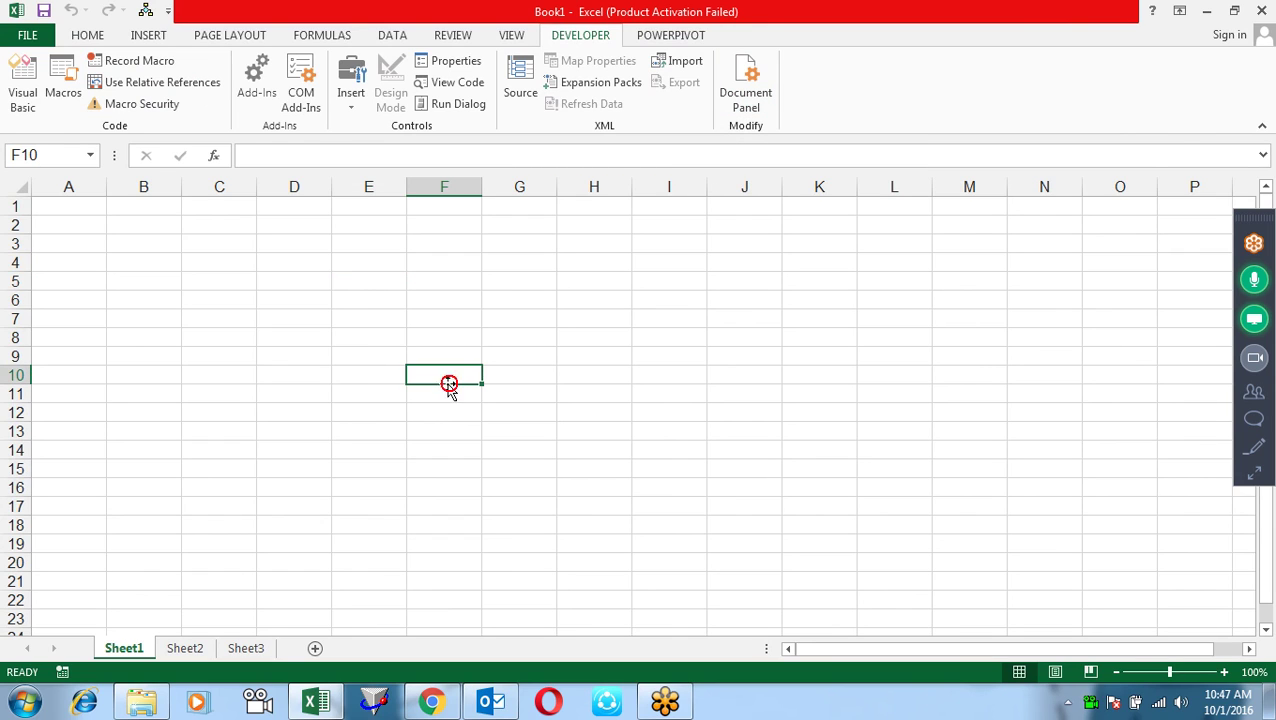
click(29, 116)
drag(940, 12, 730, 140)
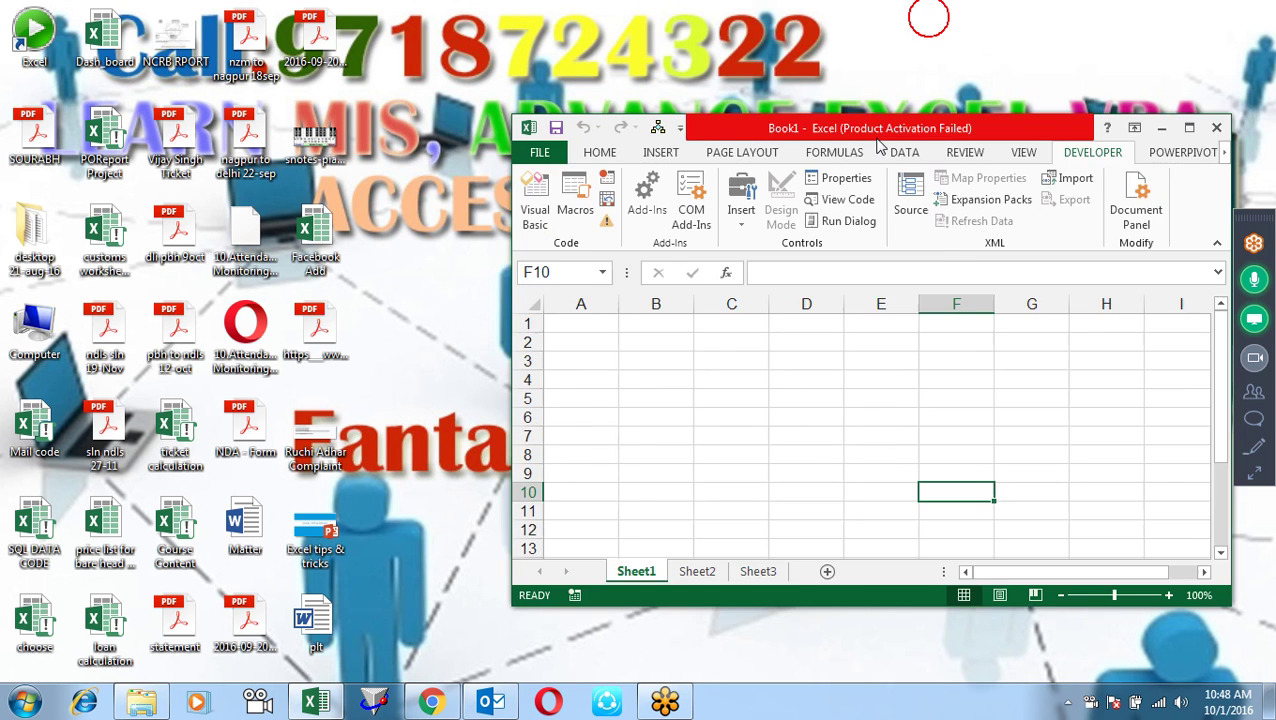
double_click(730, 135)
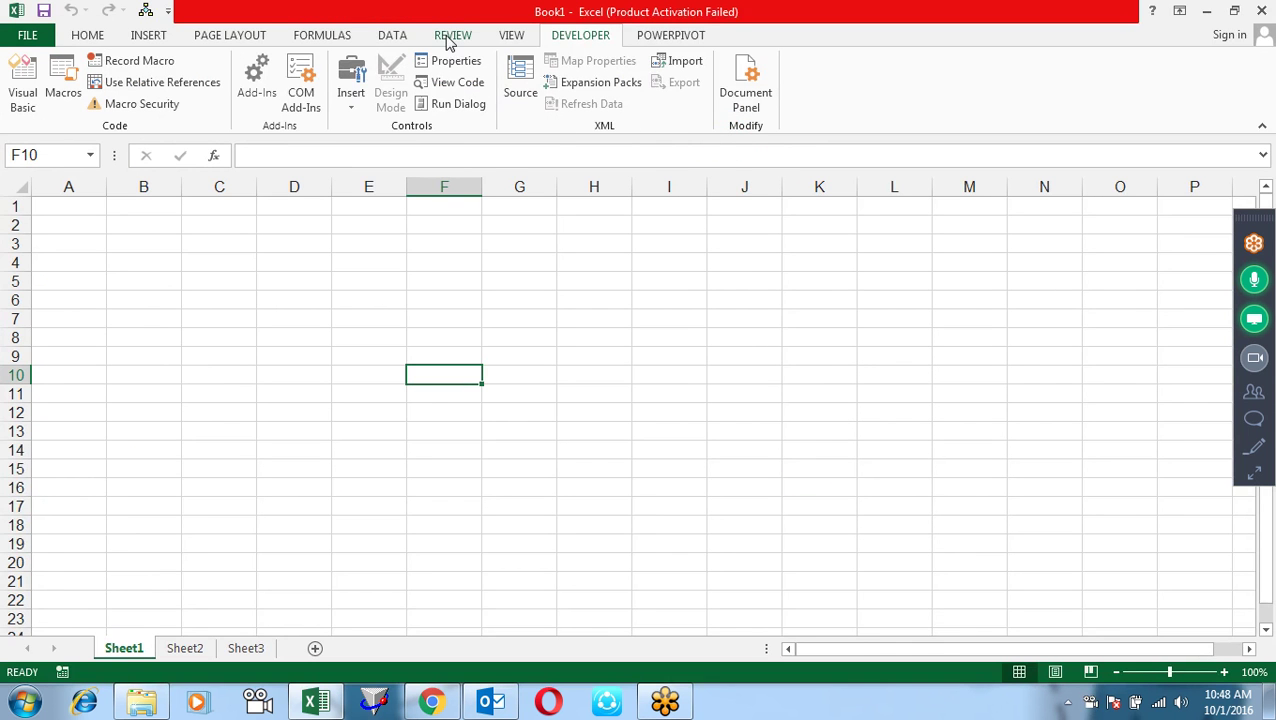
- Open the VBA editor, maximise it and narrow the Project and Properties panes
click(29, 99)
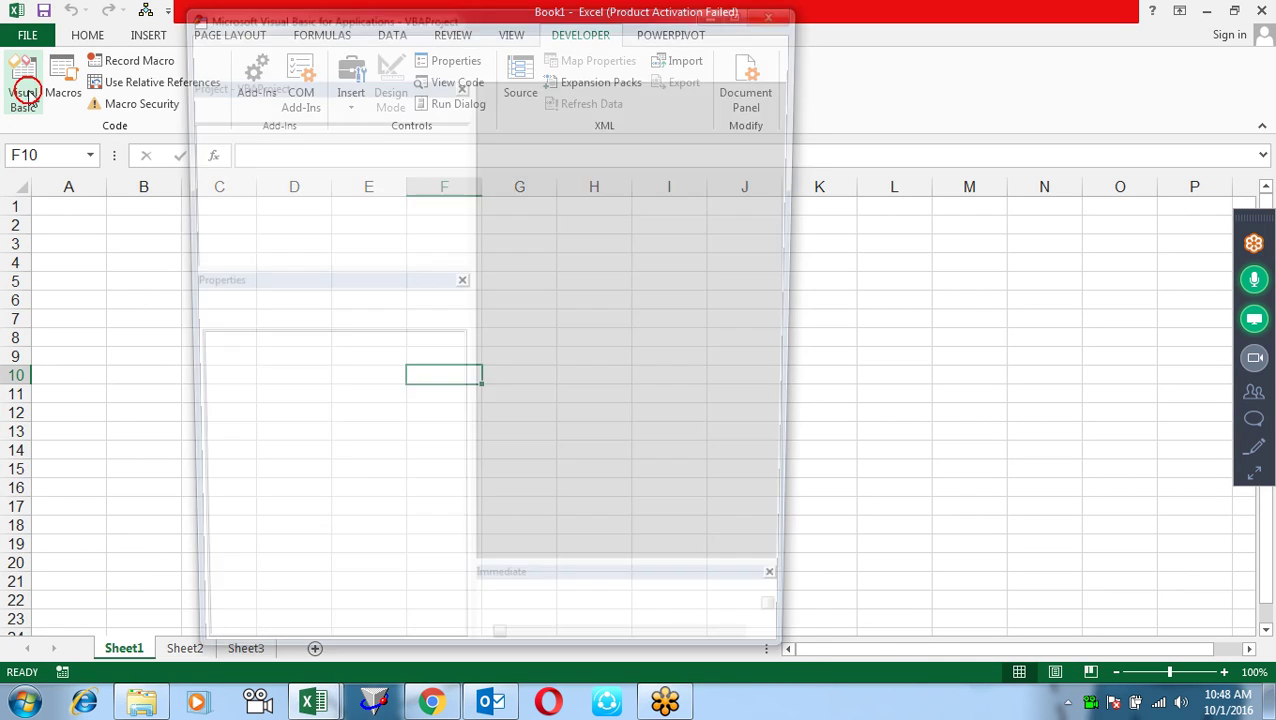
drag(303, 21, 317, 88)
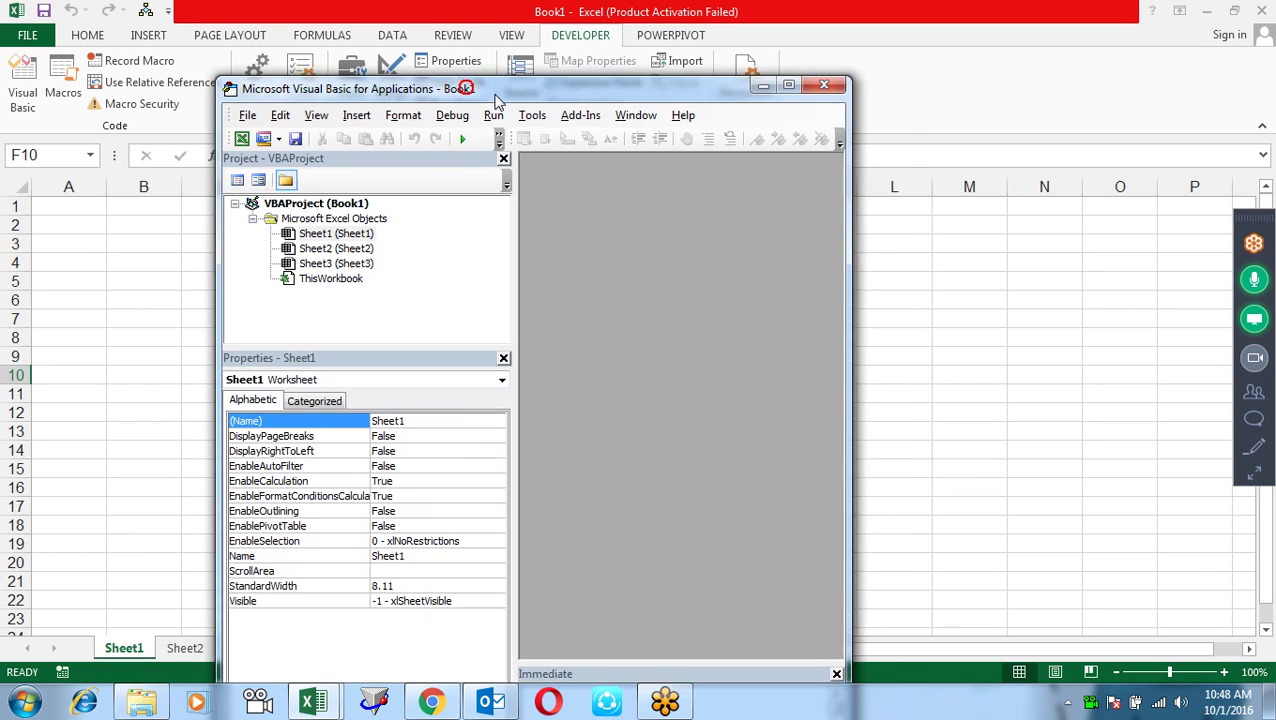
drag(463, 88, 535, 103)
click(832, 93)
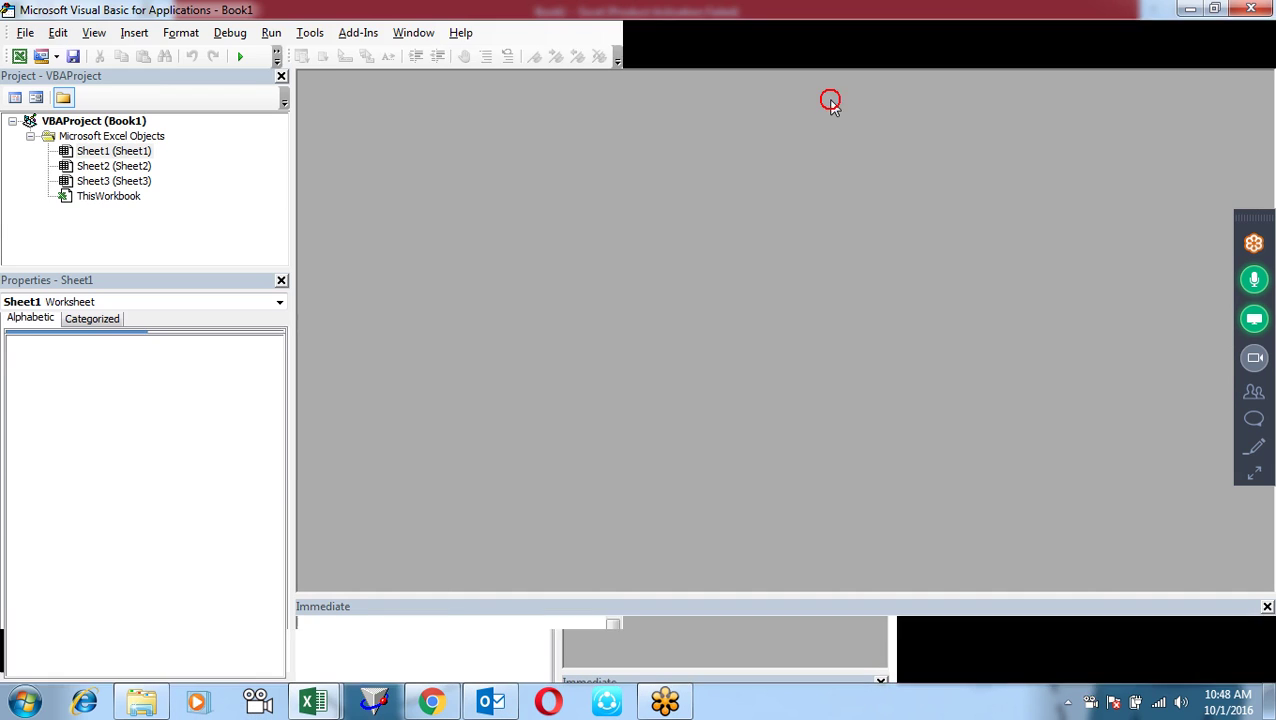
drag(291, 263, 218, 270)
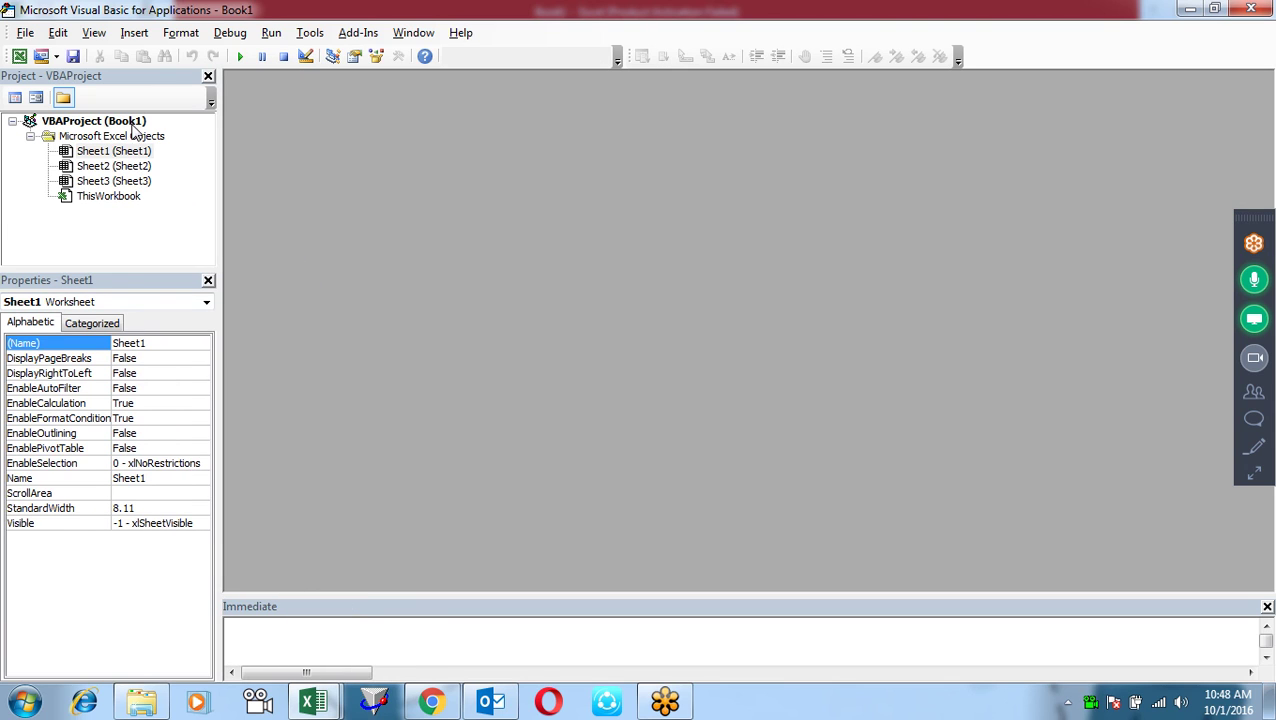
- Collapse and re-expand Microsoft Excel Objects, then select Sheet1, Sheet2, Sheet3 and ThisWorkbook
click(114, 151)
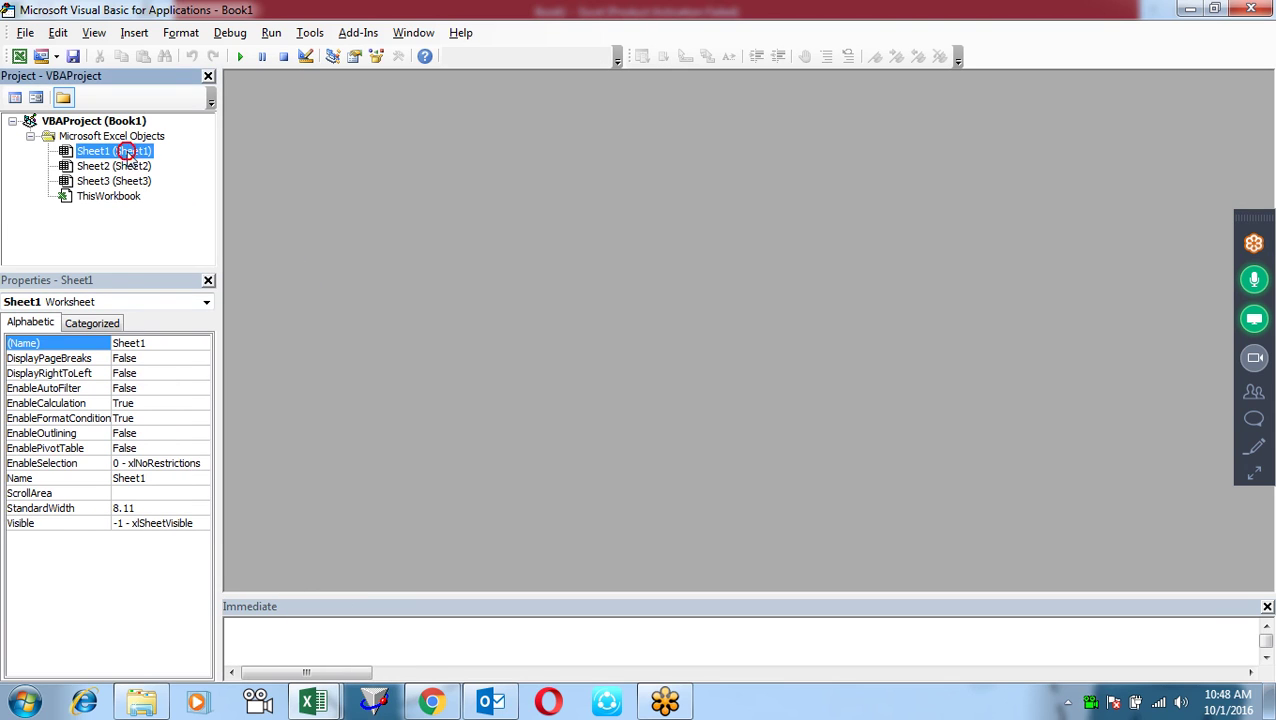
click(31, 136)
click(71, 120)
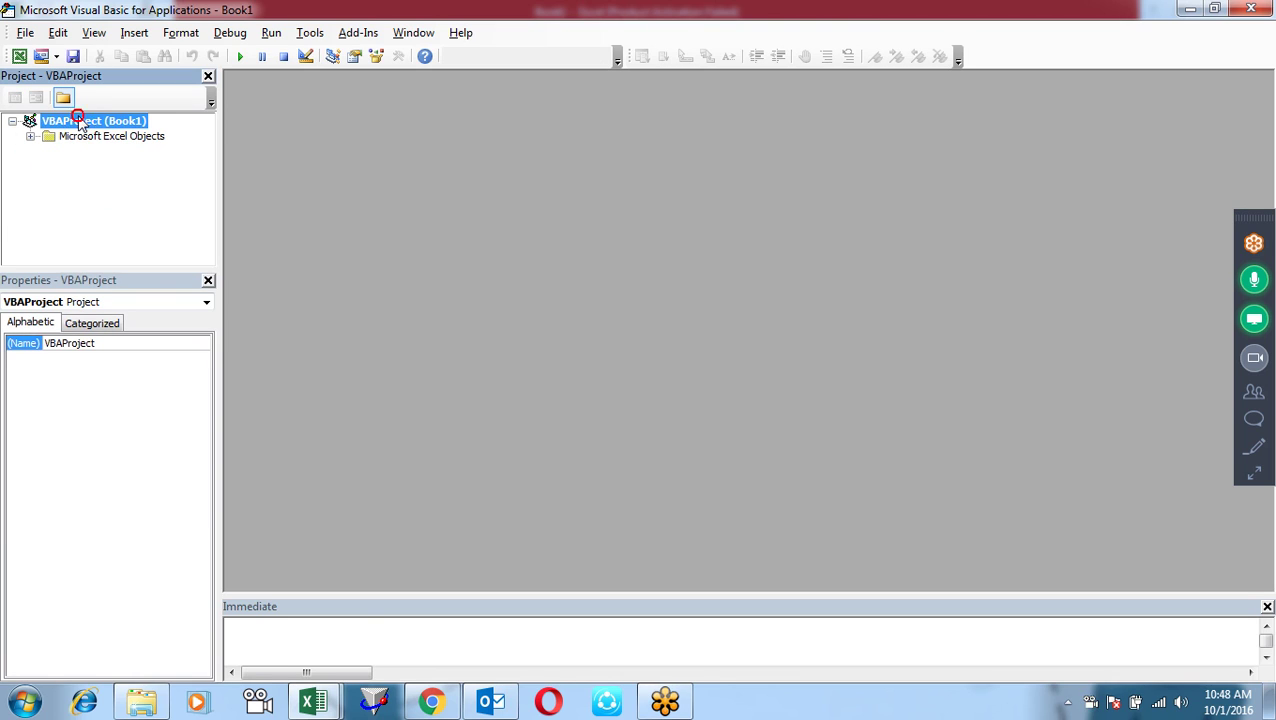
click(31, 136)
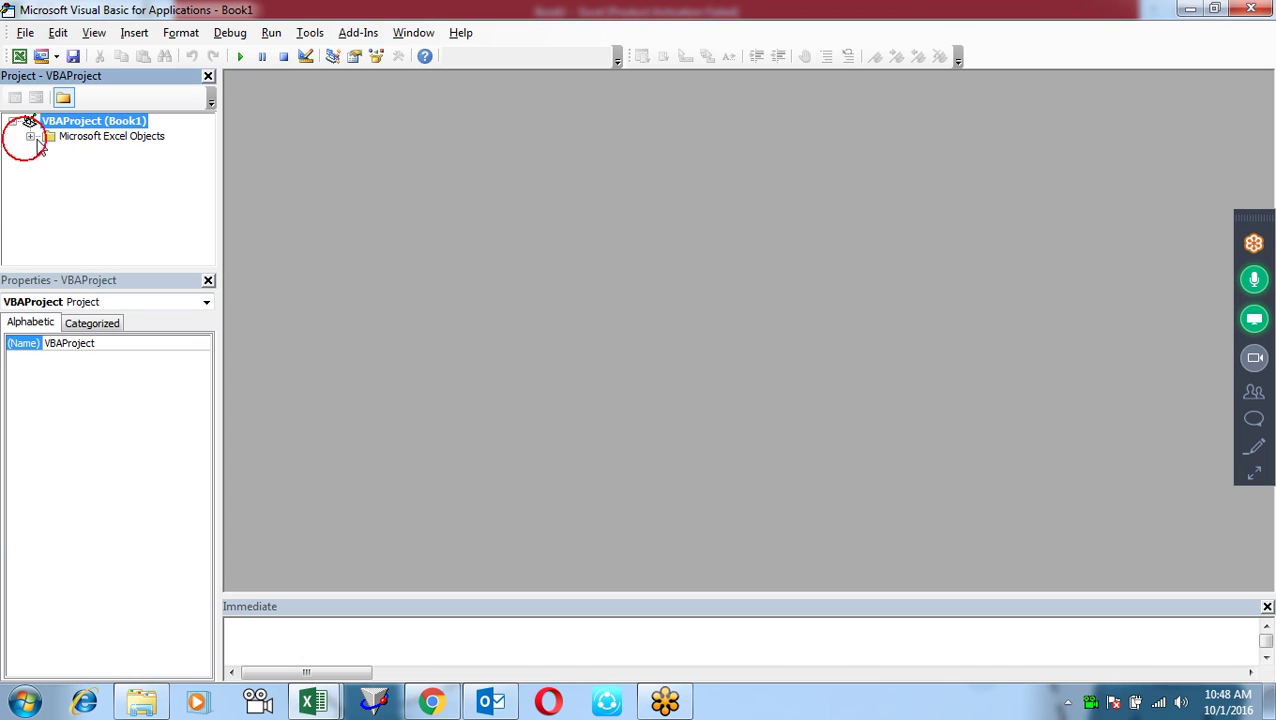
click(80, 151)
click(88, 166)
click(102, 181)
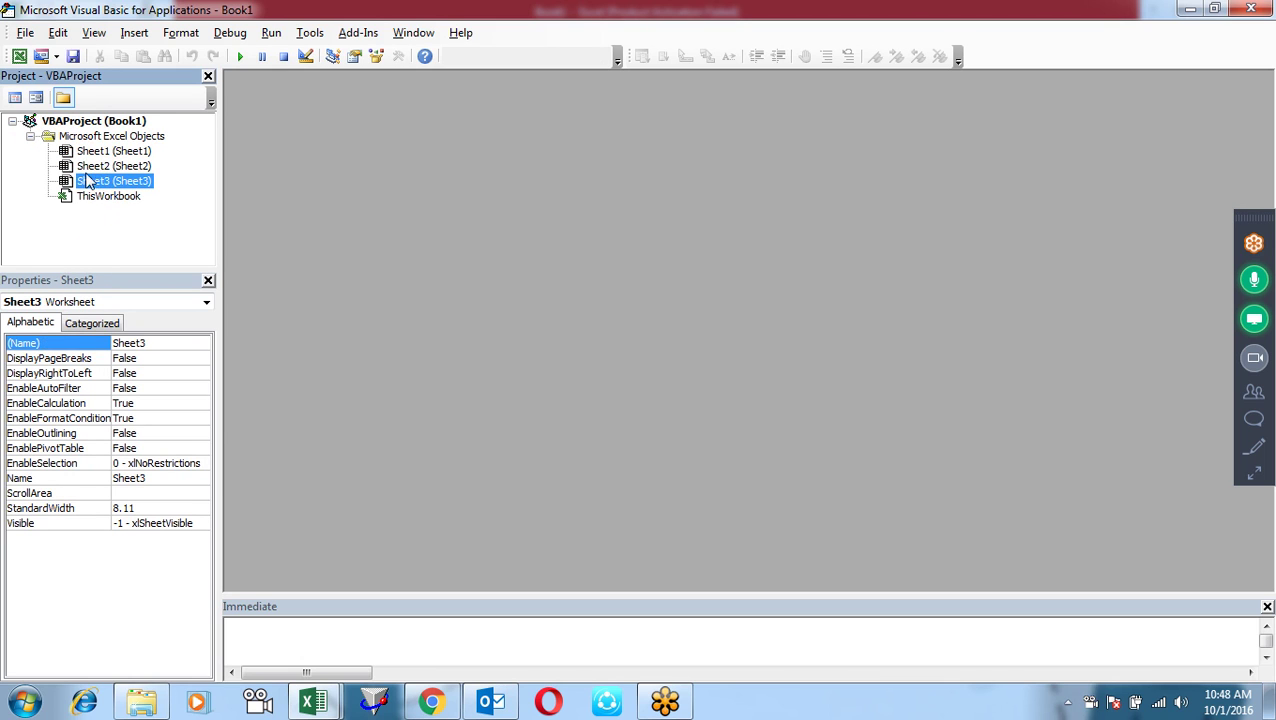
click(107, 196)
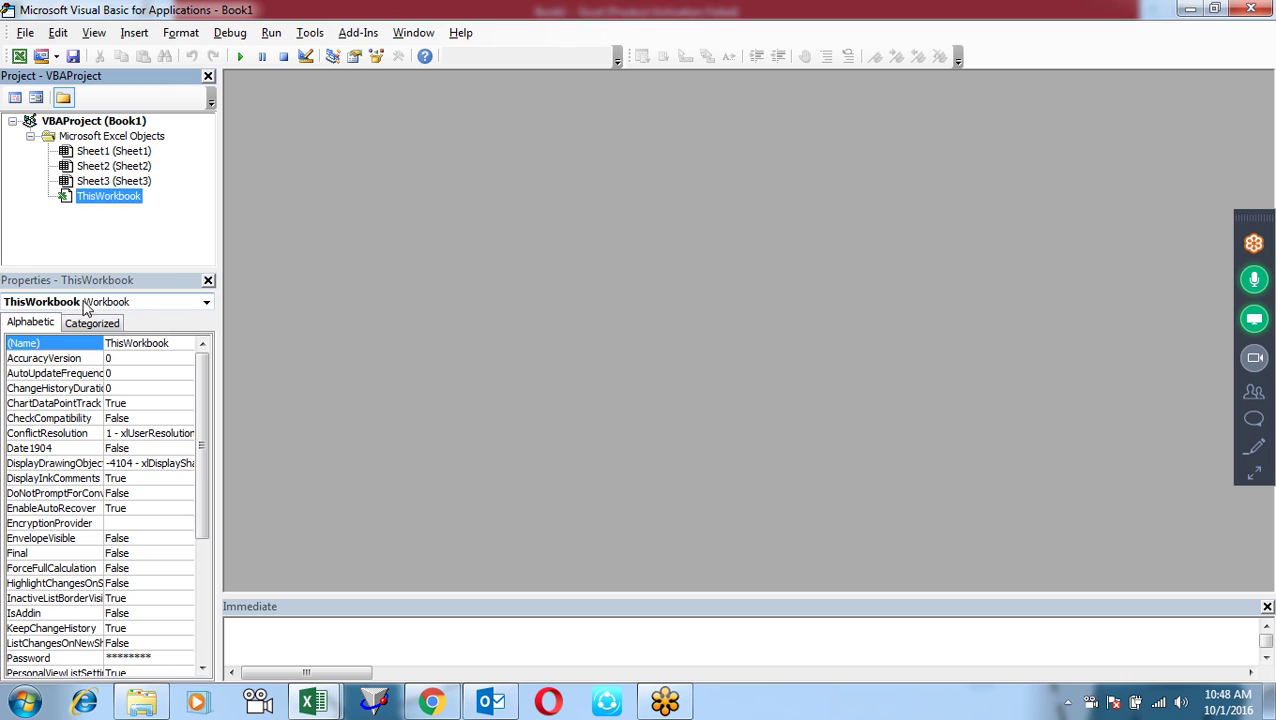
- Toggle Properties between Categorized and Alphabetic, reviewing each sheet's and ThisWorkbook's properties
click(56, 289)
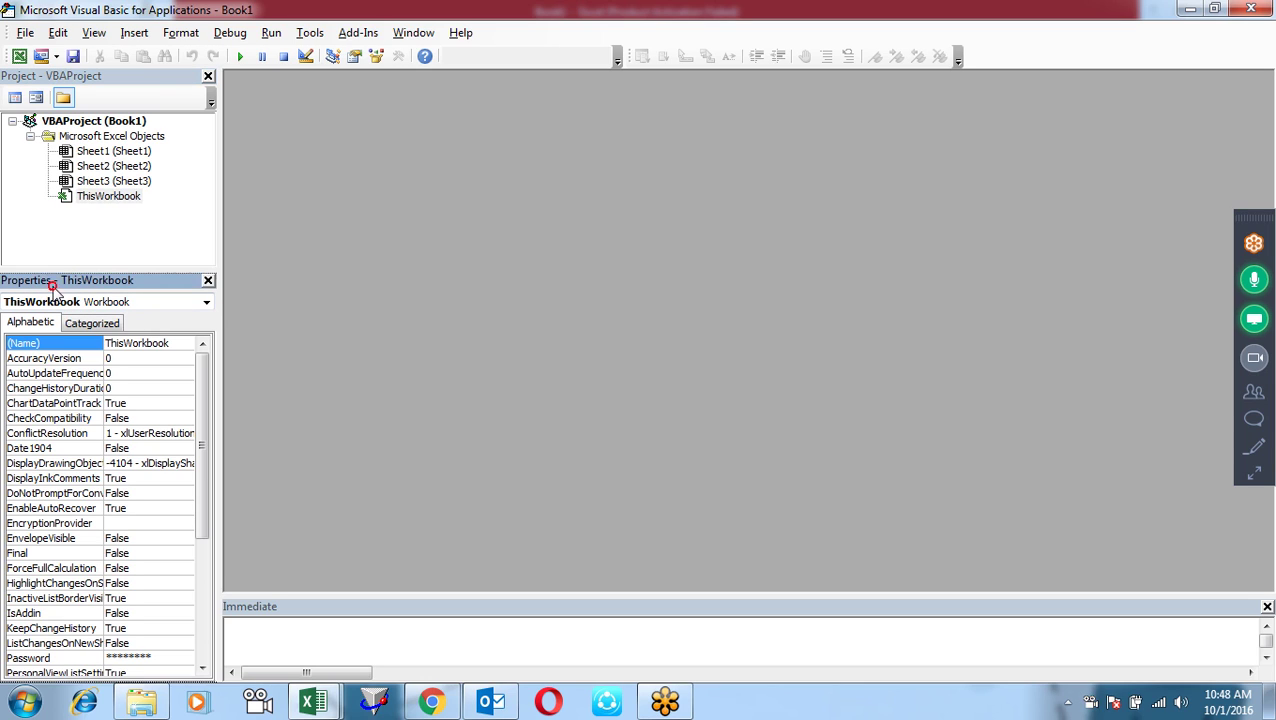
click(106, 323)
click(45, 326)
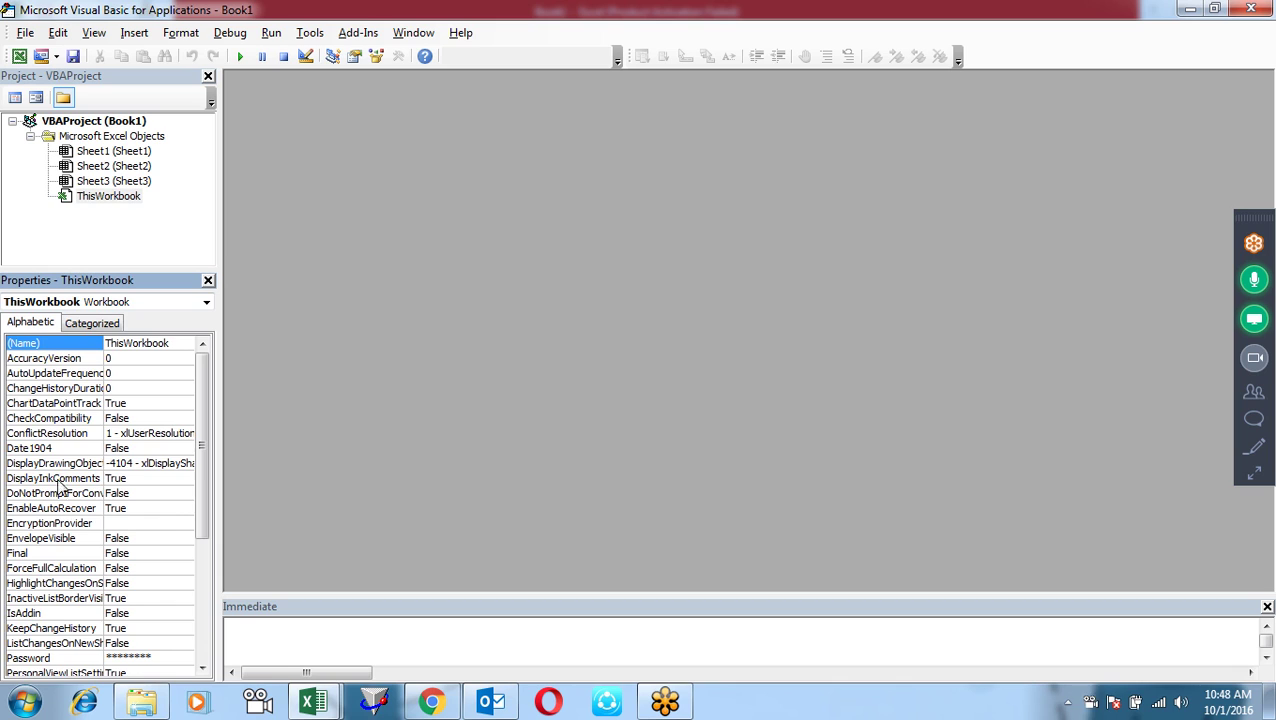
click(80, 333)
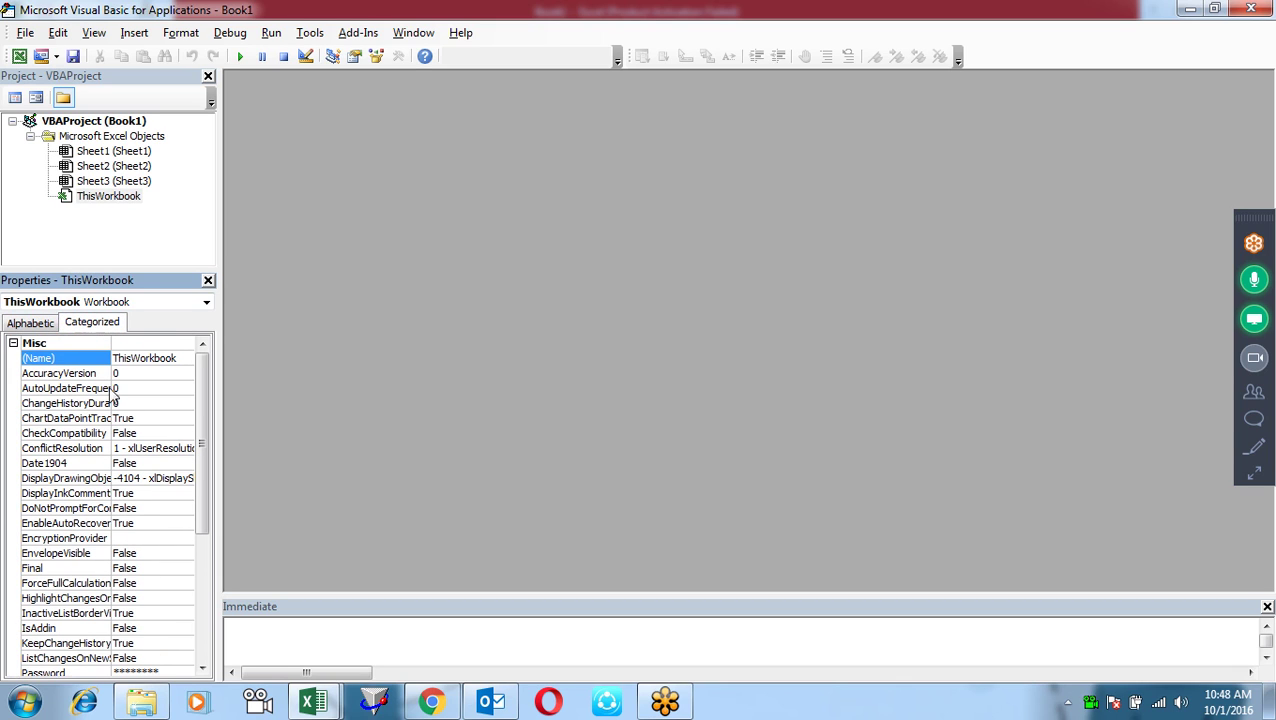
click(30, 322)
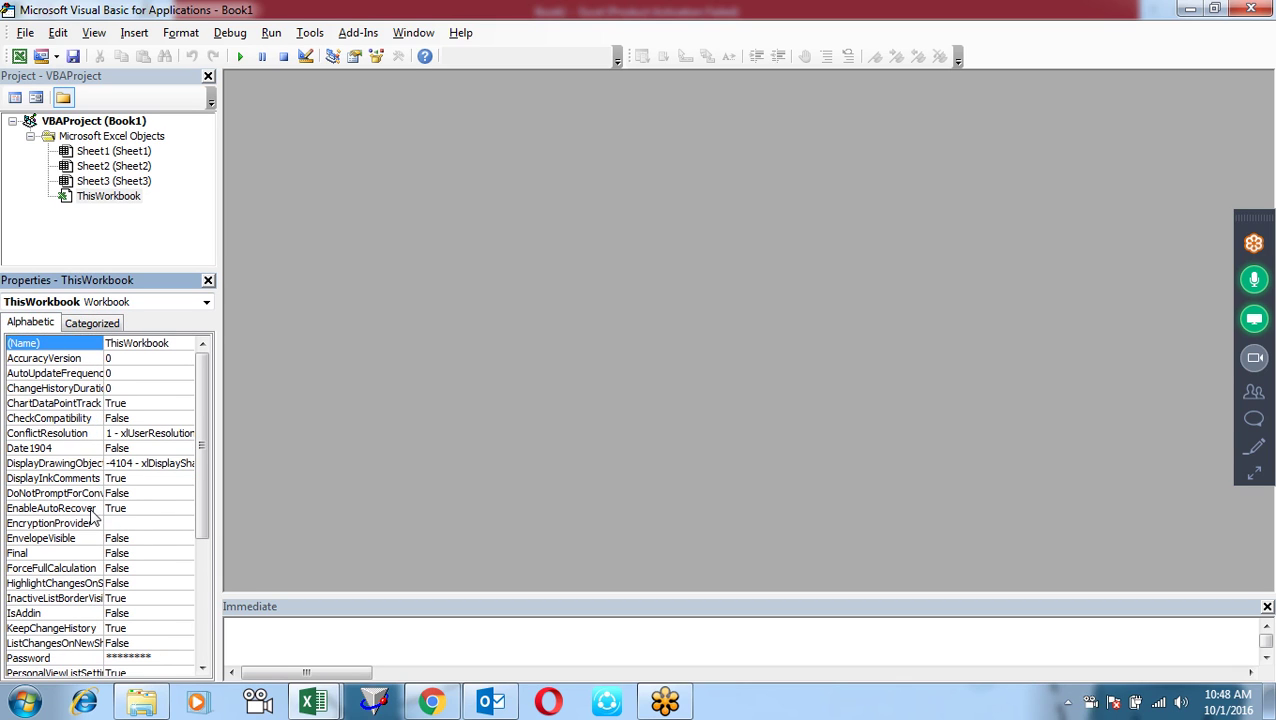
click(127, 154)
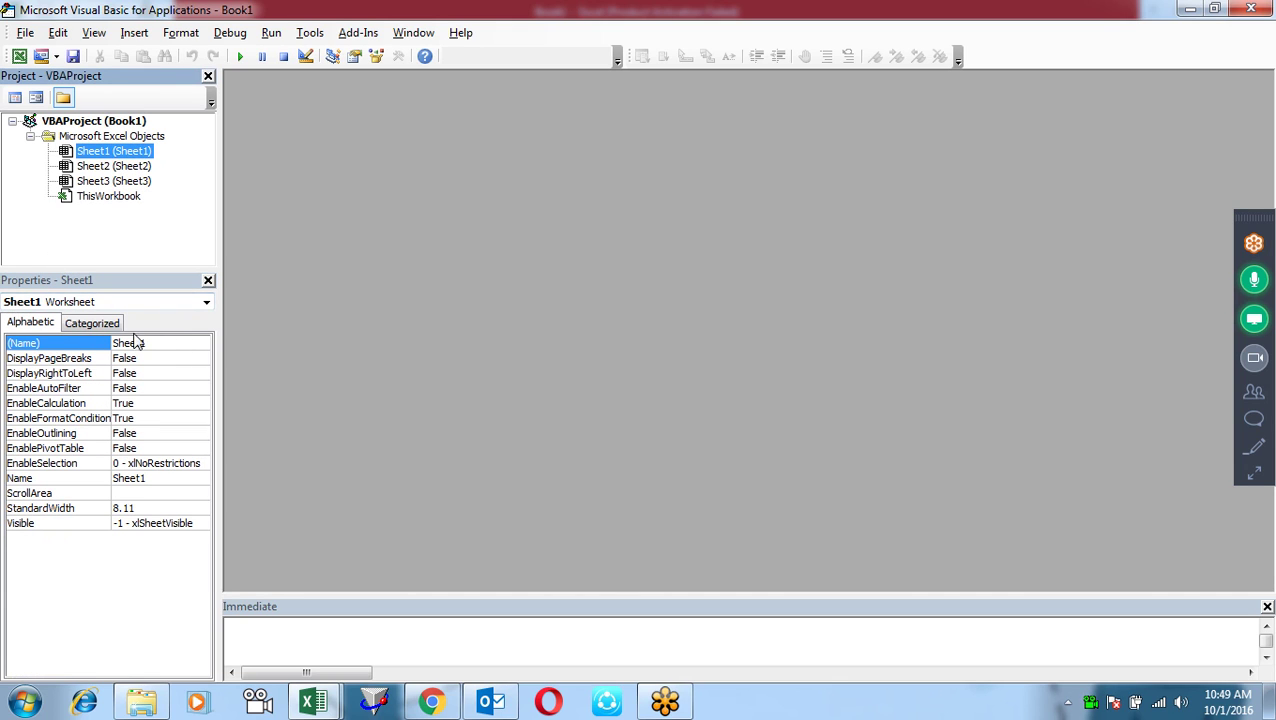
click(145, 166)
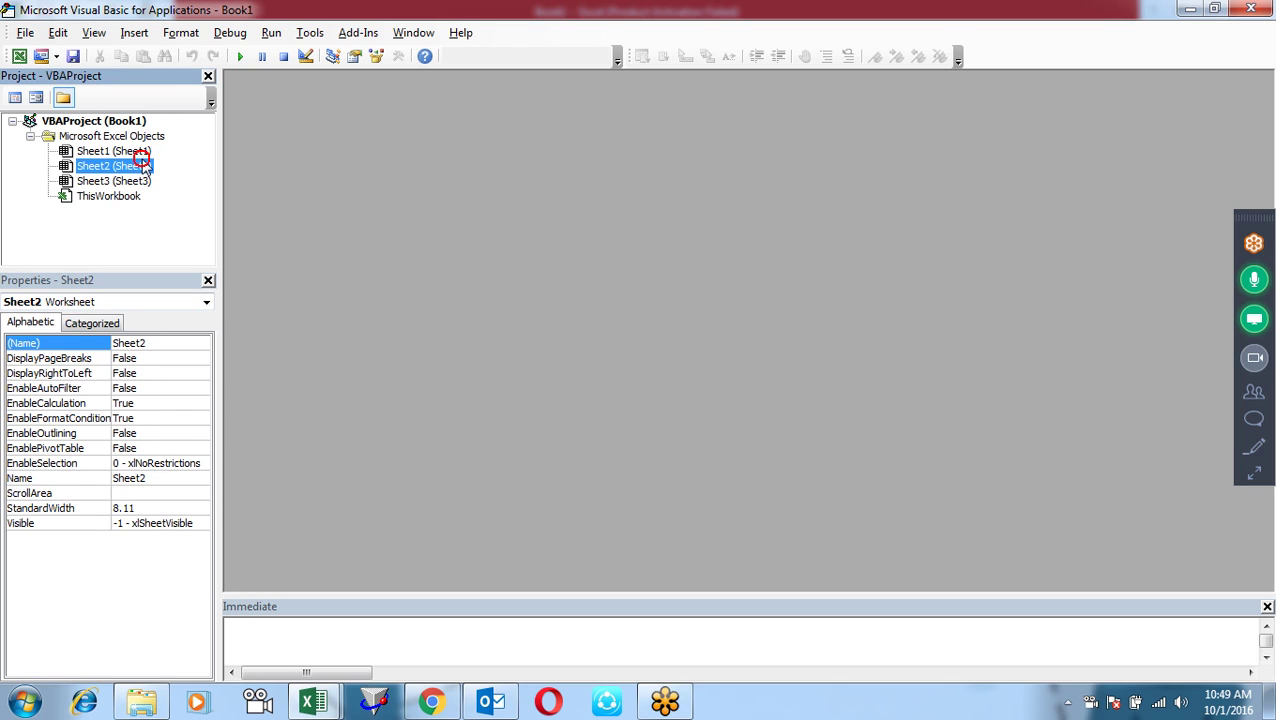
click(145, 181)
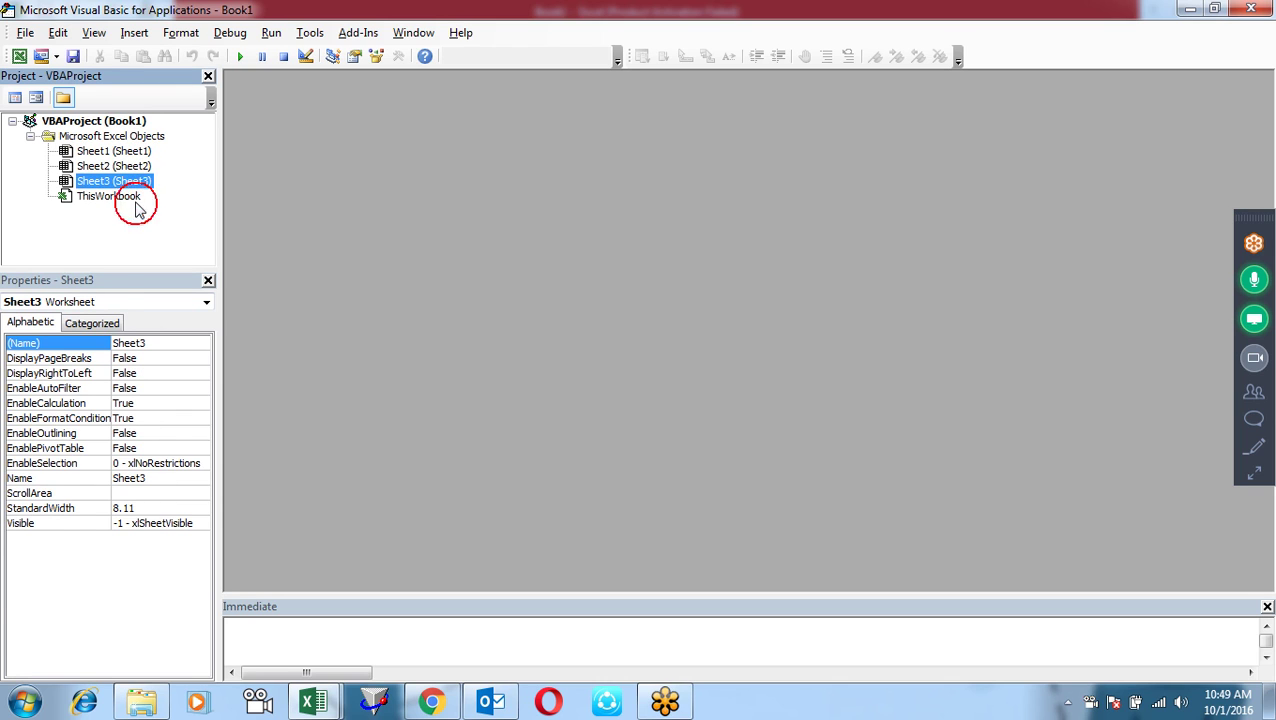
click(127, 196)
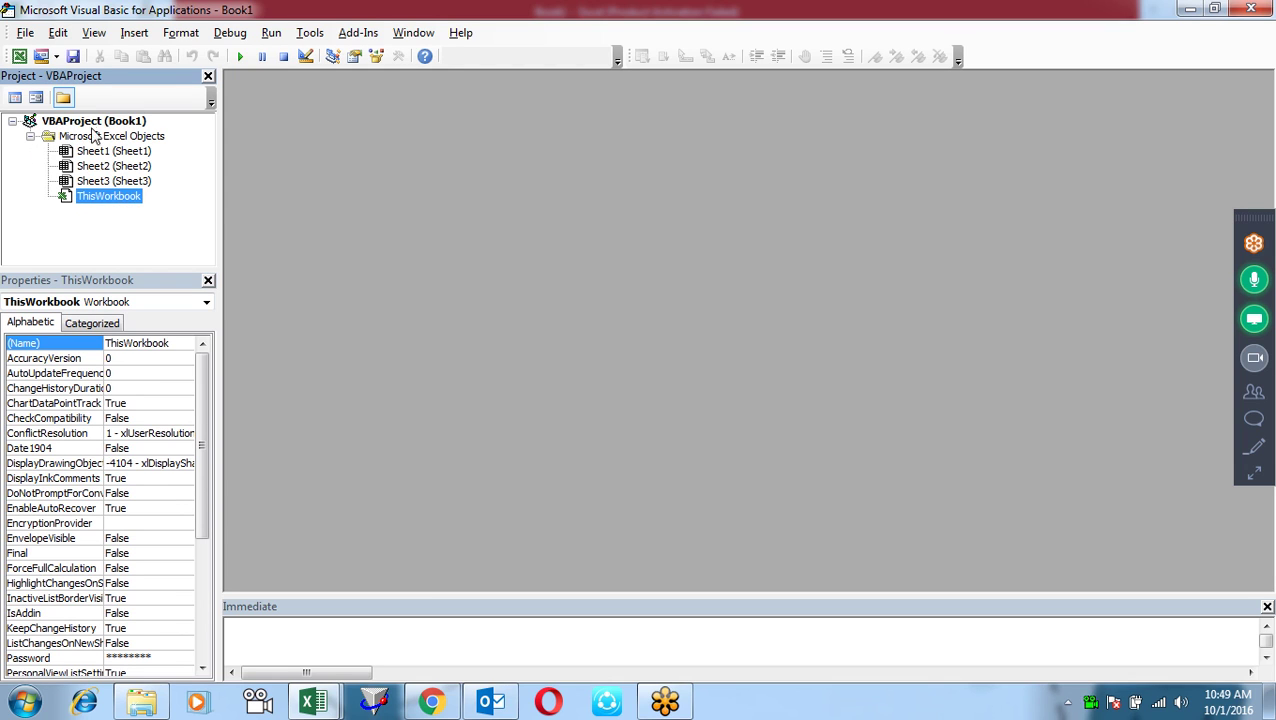
click(99, 36)
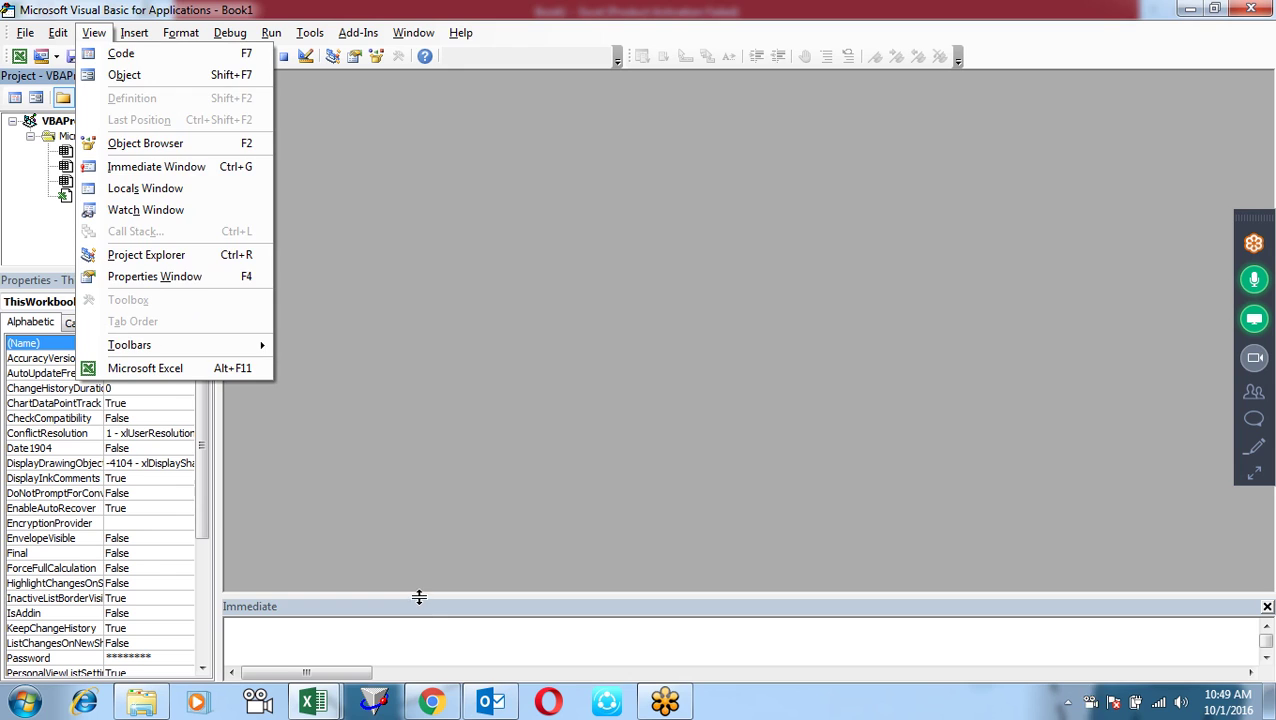
- Resize the Immediate pane, dismiss the View menu, and show the Insert menu's UserForm, Module, Class Module choices
drag(418, 598, 425, 510)
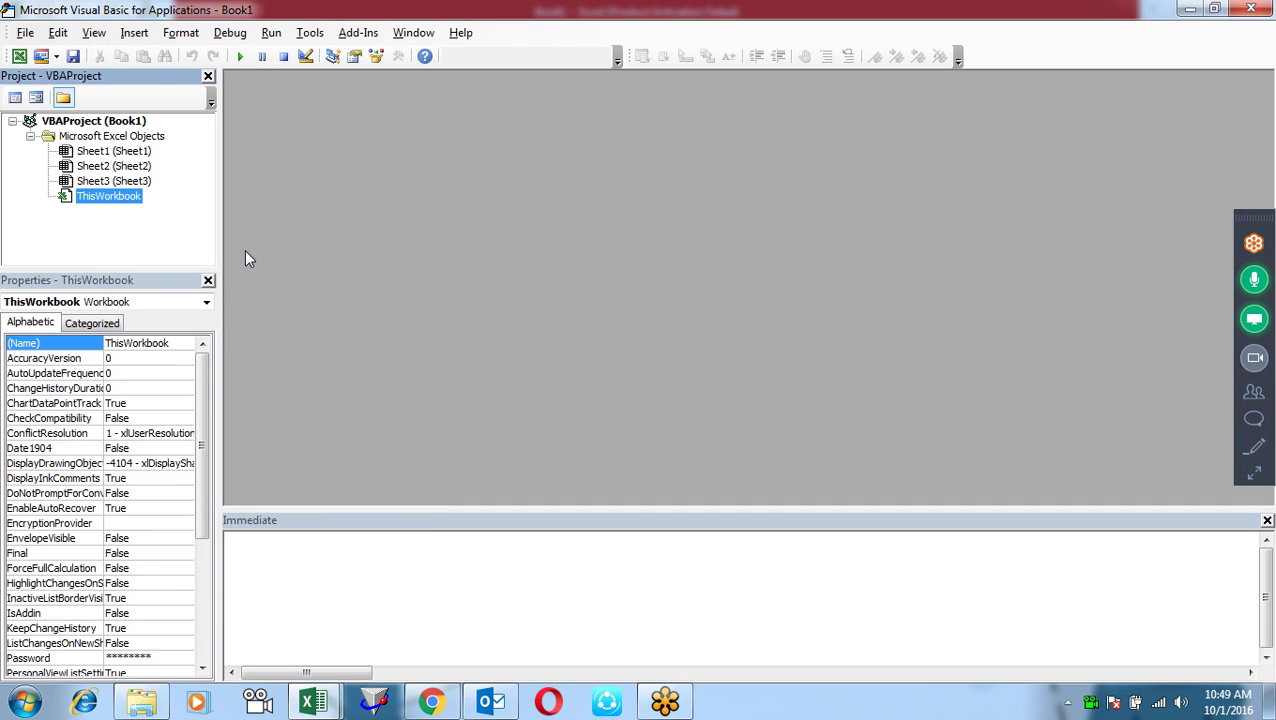
click(95, 35)
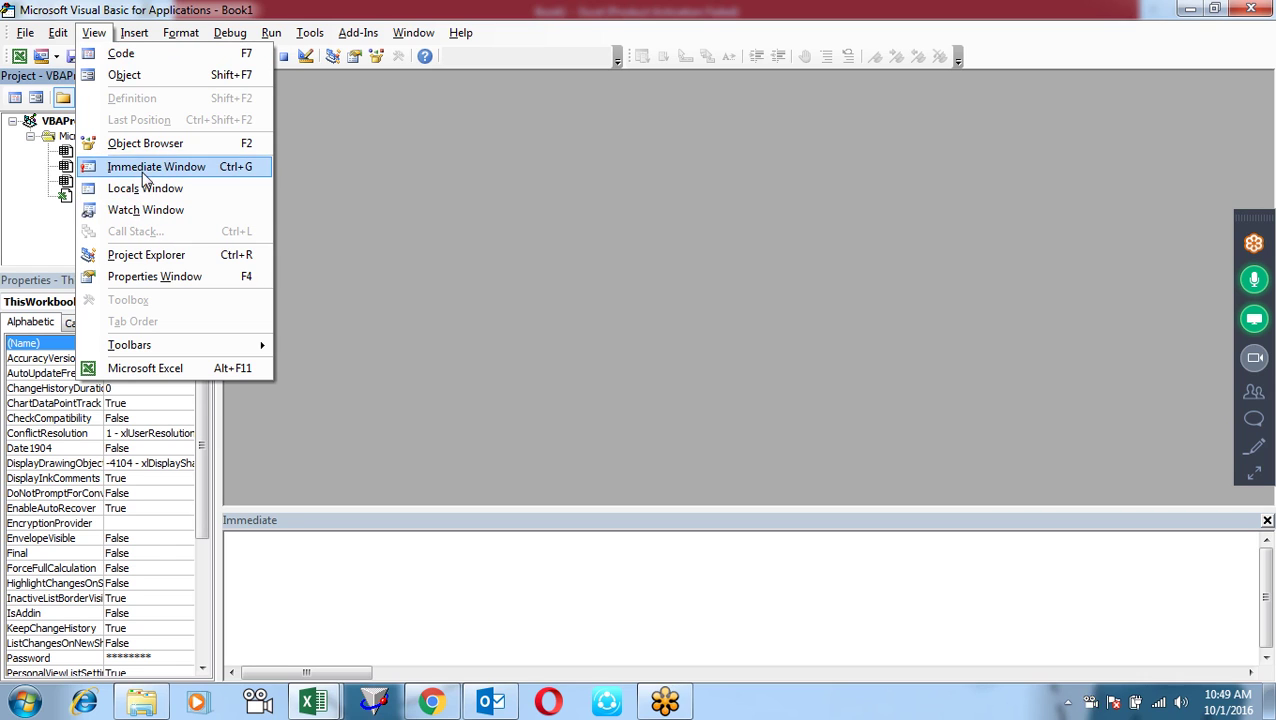
click(360, 366)
drag(401, 507, 371, 566)
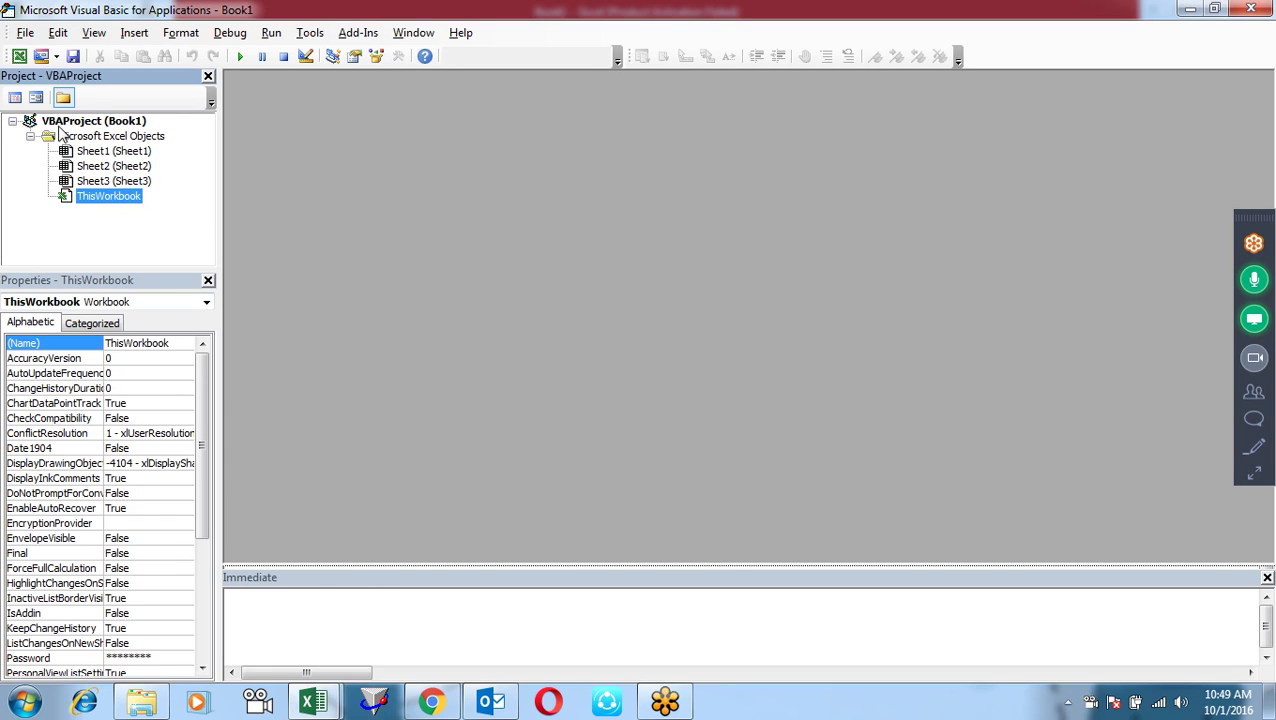
click(137, 34)
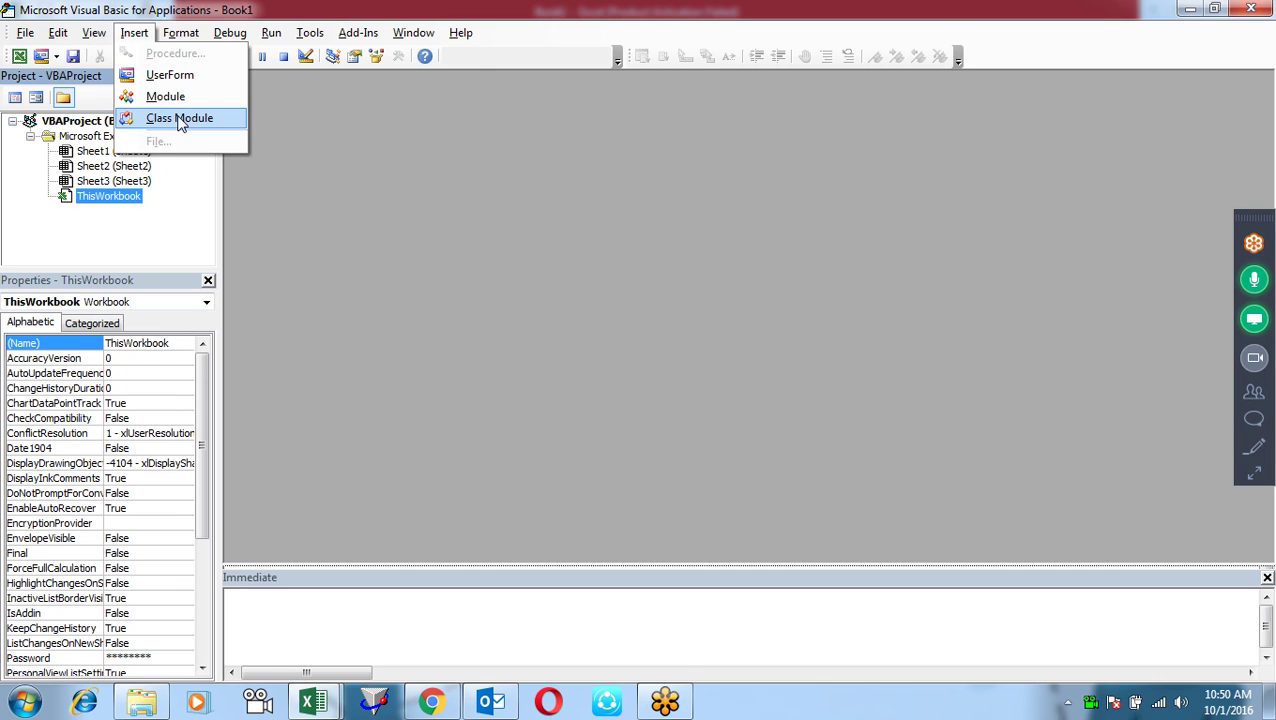
- Insert a new module, Module1, and float its code window lower down
click(162, 100)
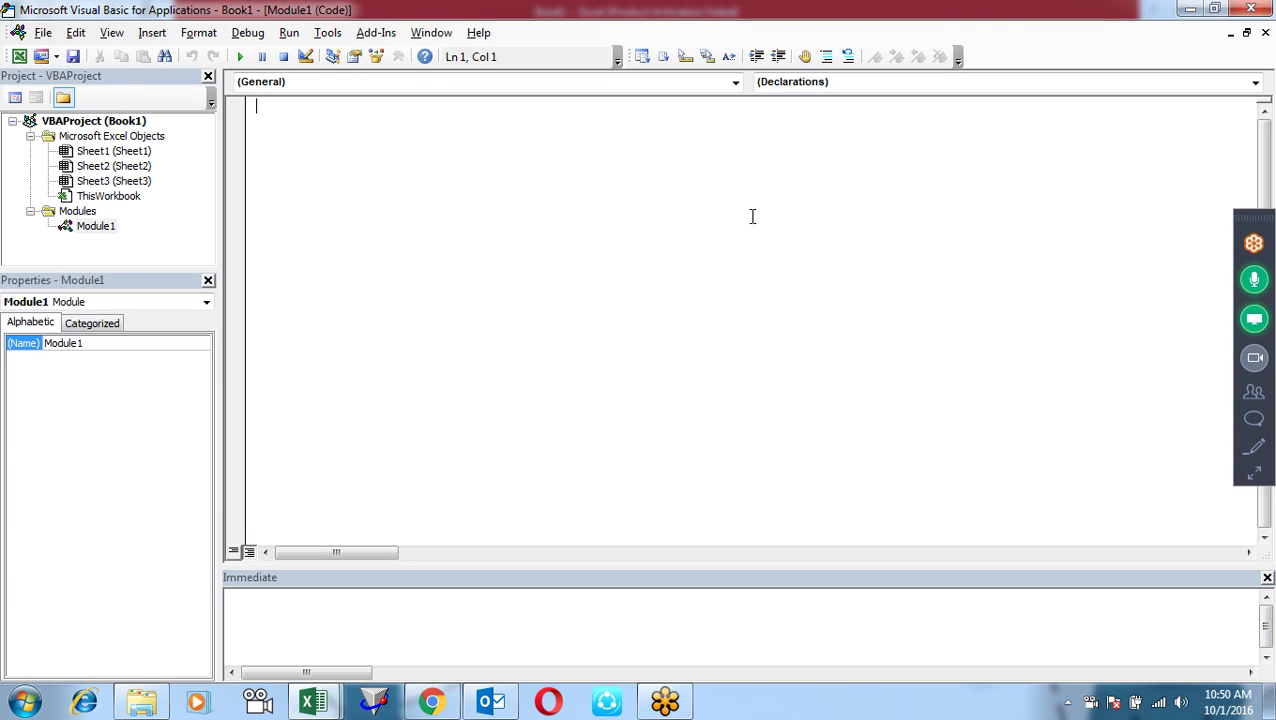
click(1247, 33)
drag(450, 111, 472, 178)
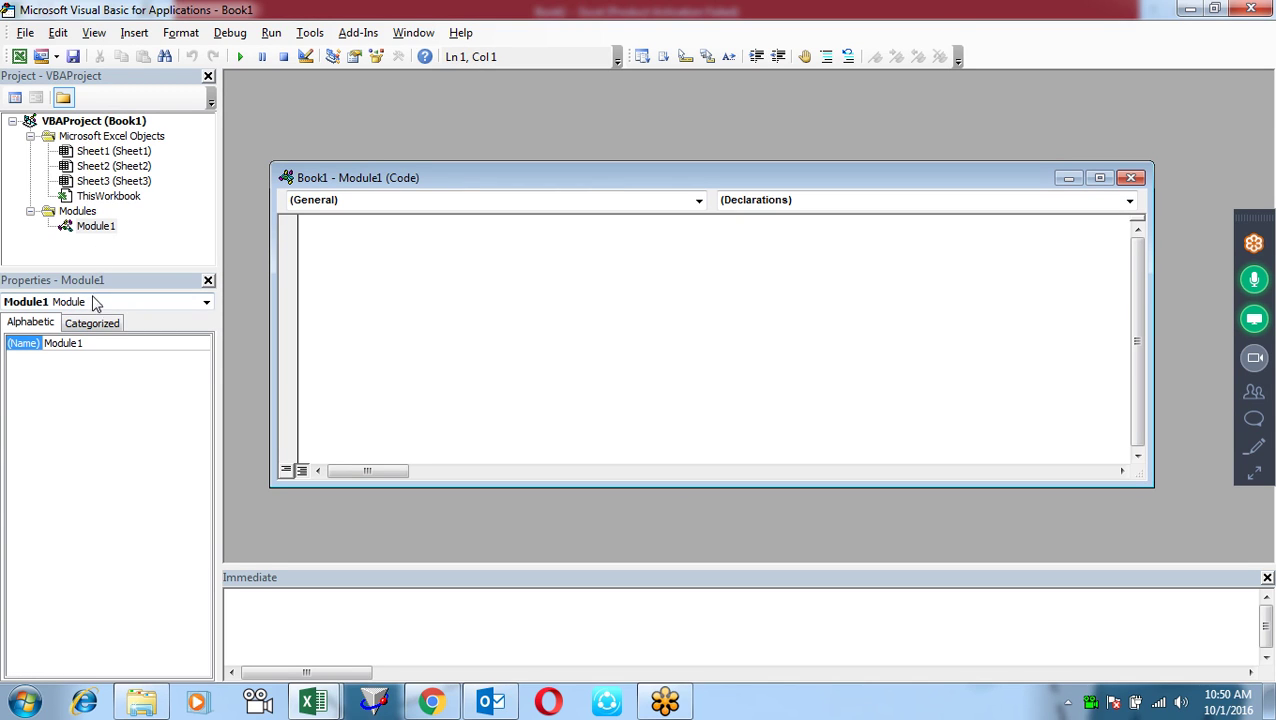
- Rename Module1 to 'Coding' through its (Name) property
click(97, 229)
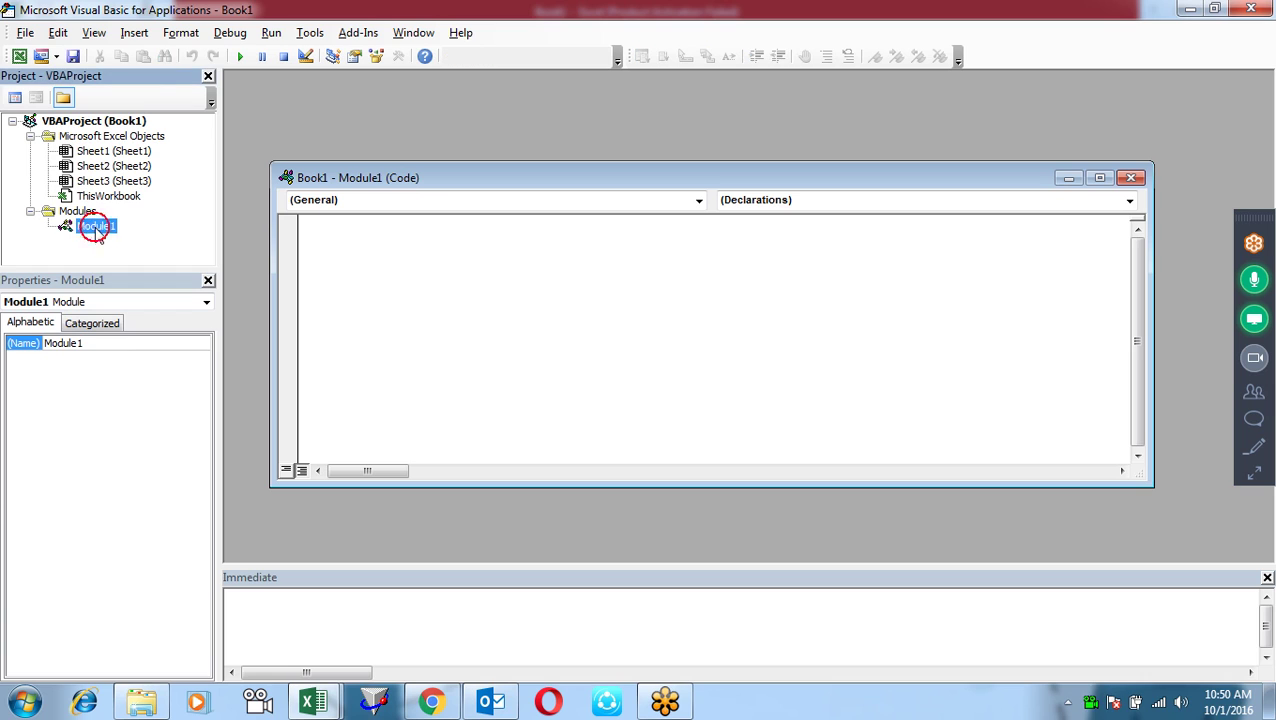
click(119, 342)
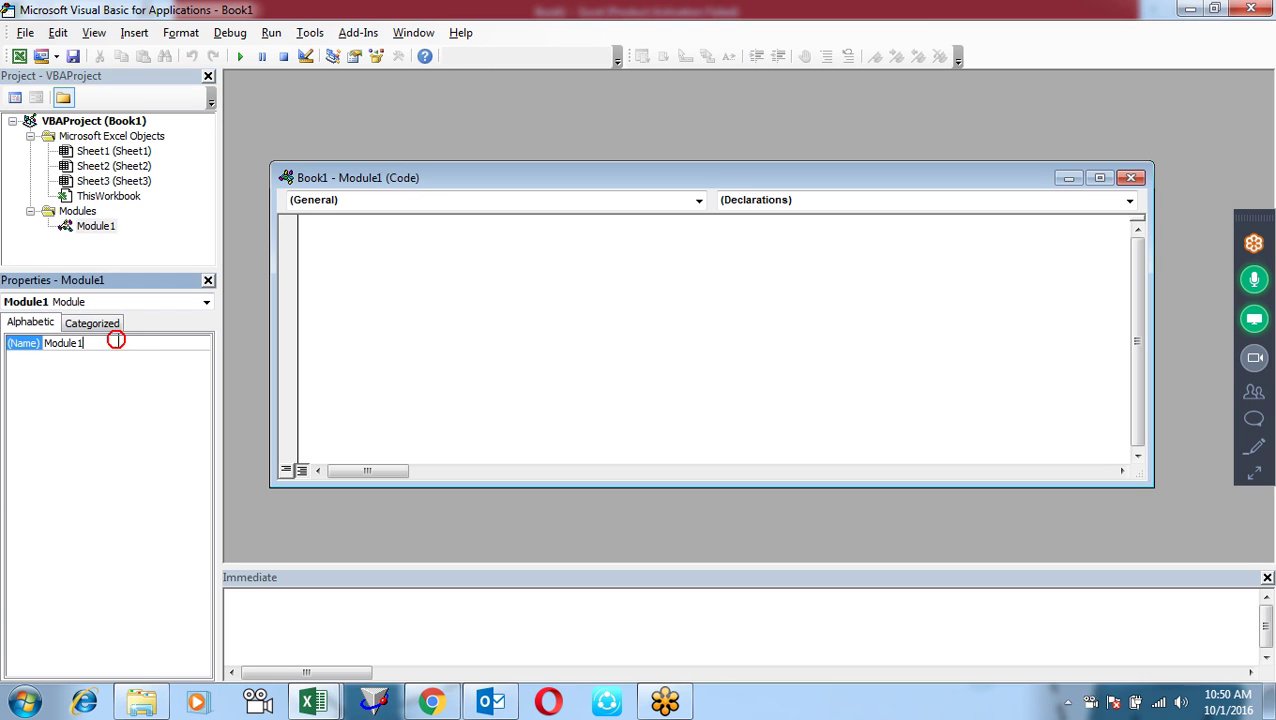
drag(117, 342, 48, 346)
text(Coding)
key(Return)
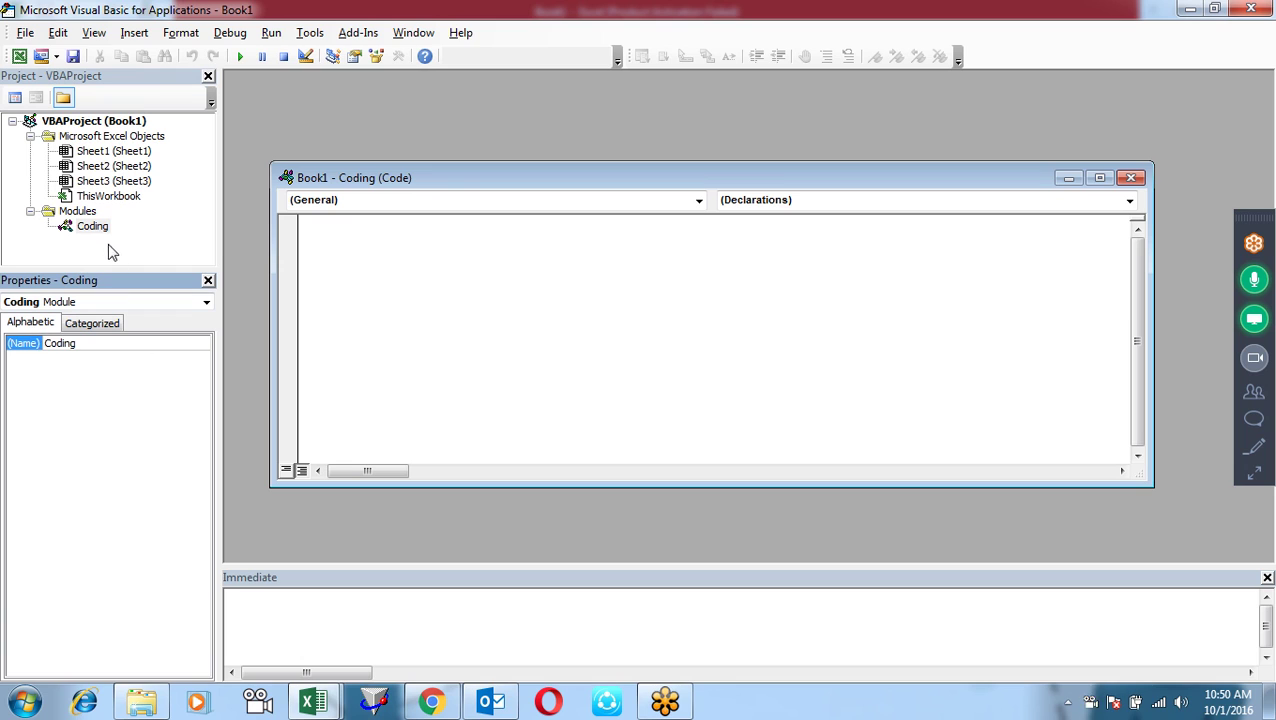
- Maximise the Coding code window and return the editor to full screen
double_click(450, 178)
click(294, 113)
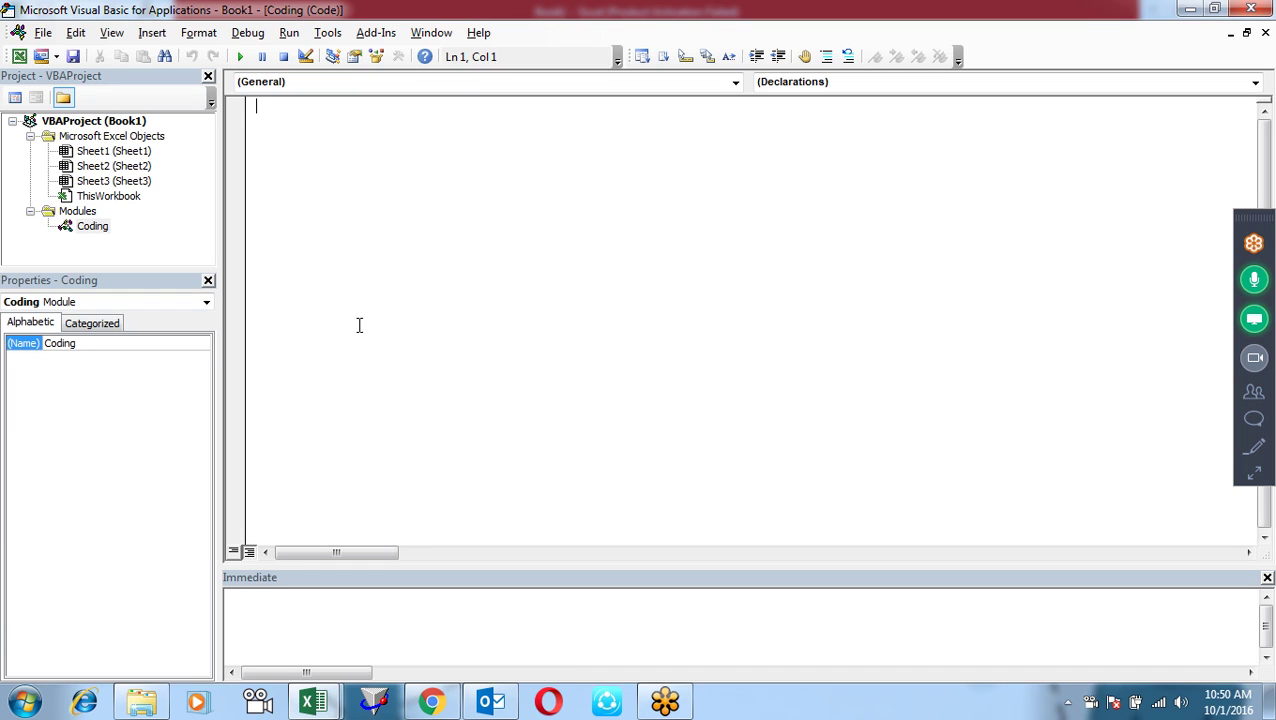
click(1220, 9)
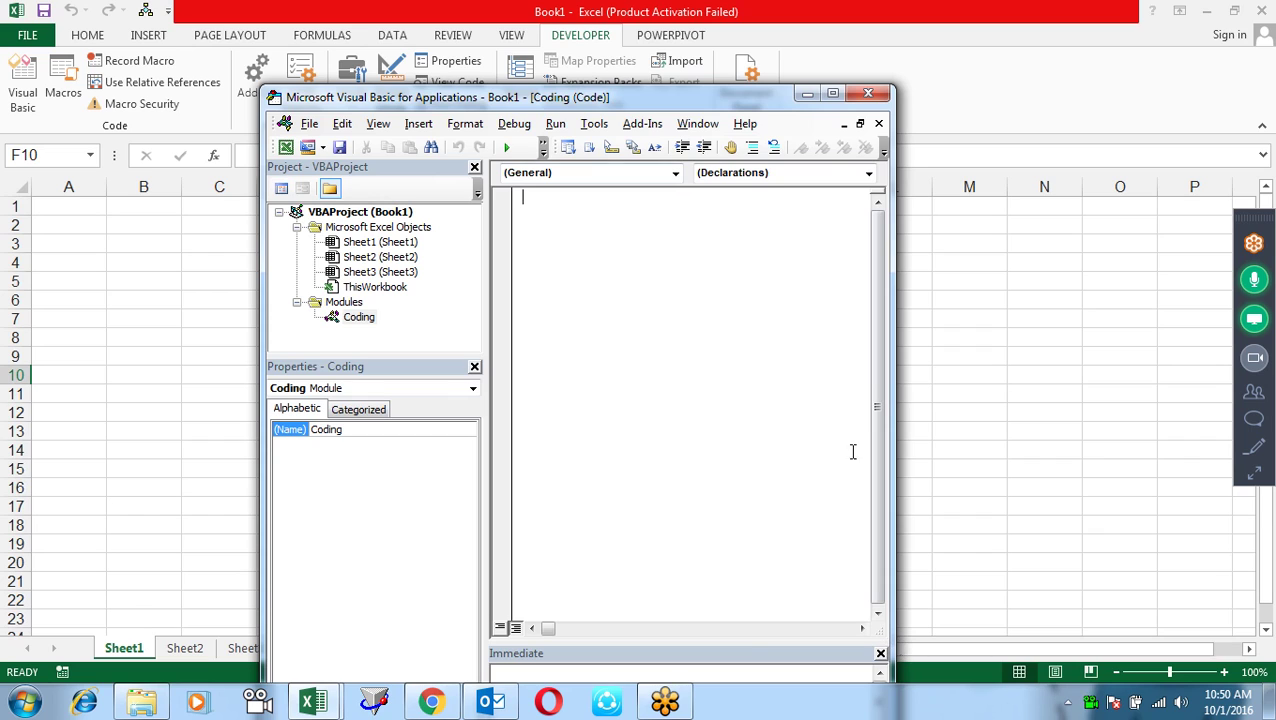
click(832, 93)
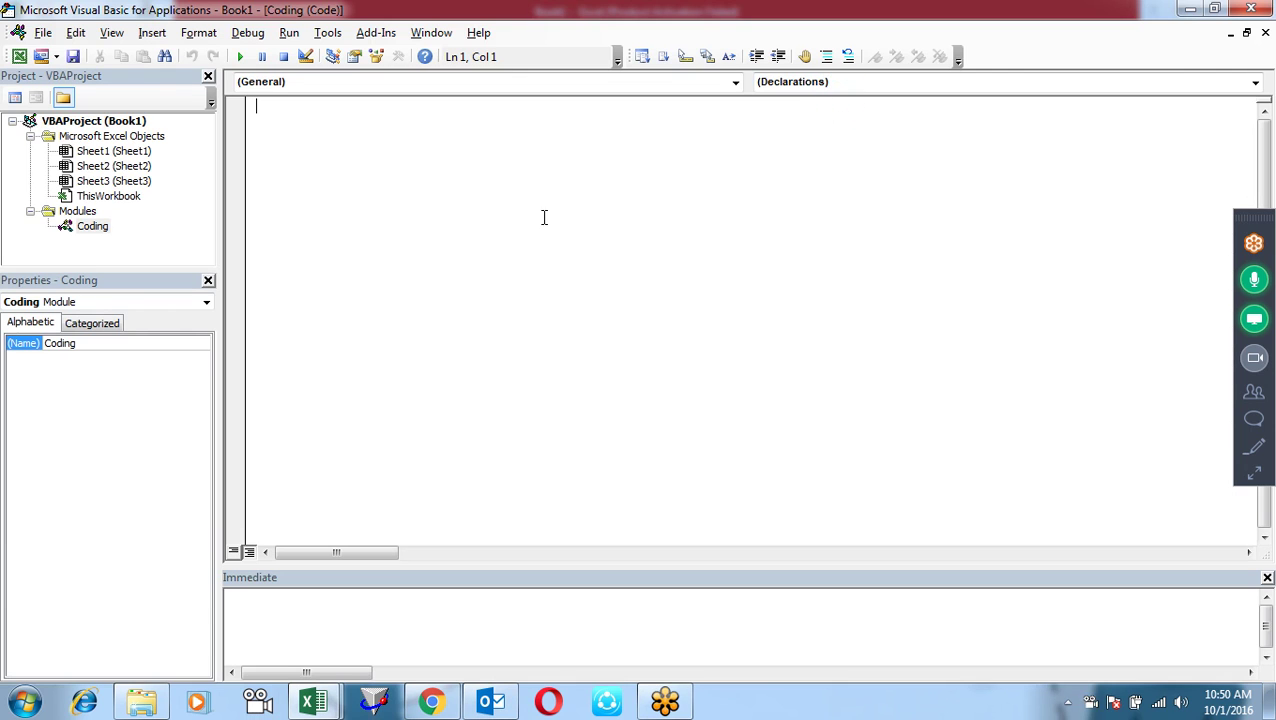
click(285, 140)
text(sub)
key(Return)
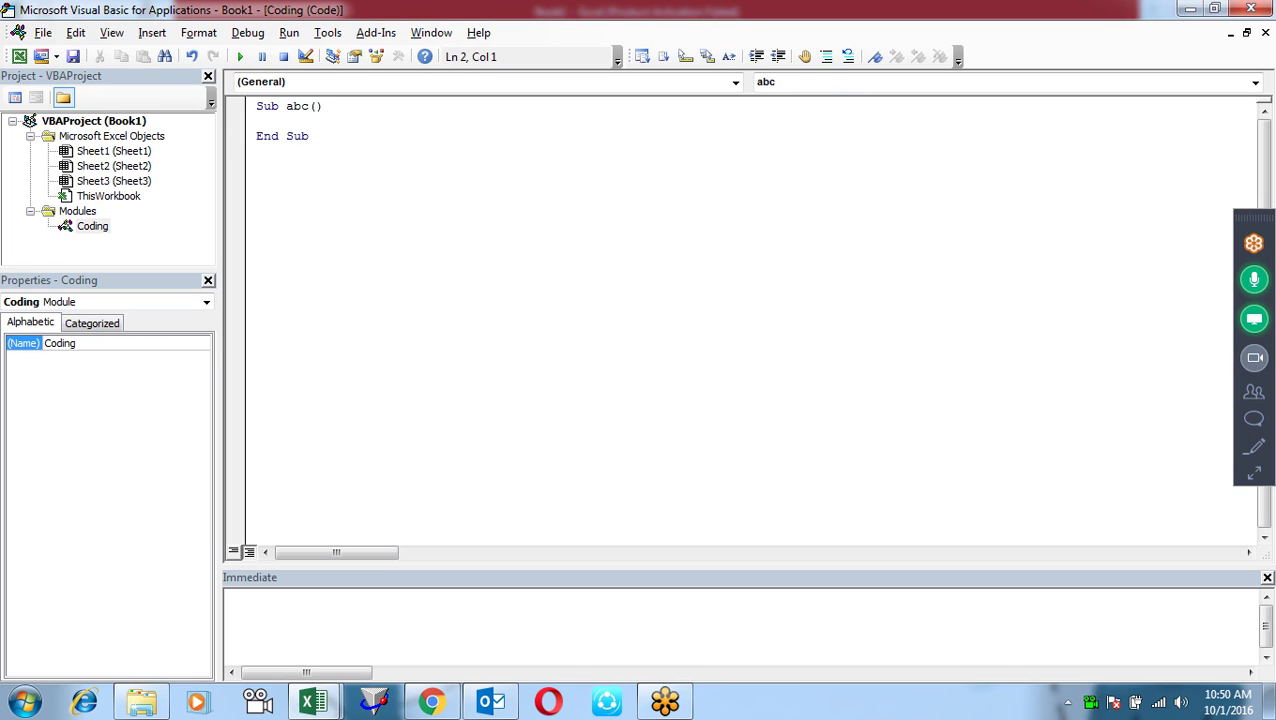
key(Return)
key(Return)
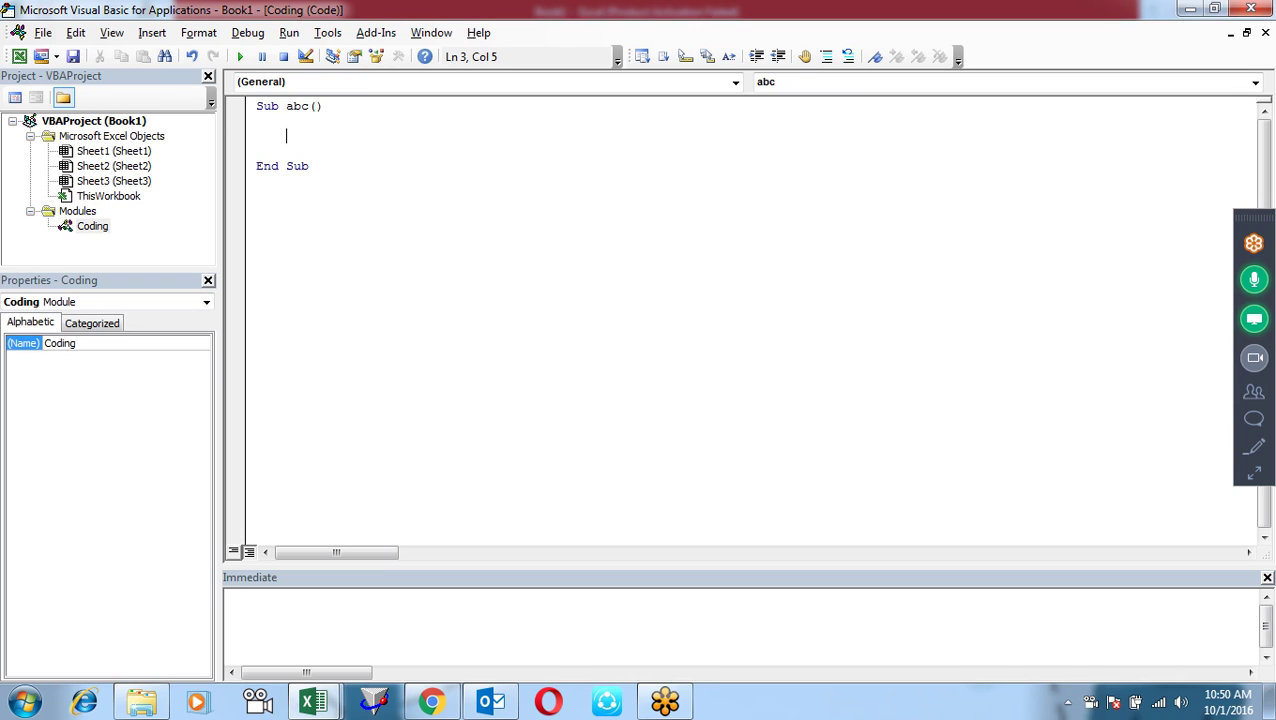
text(Msgbox)
text( ")
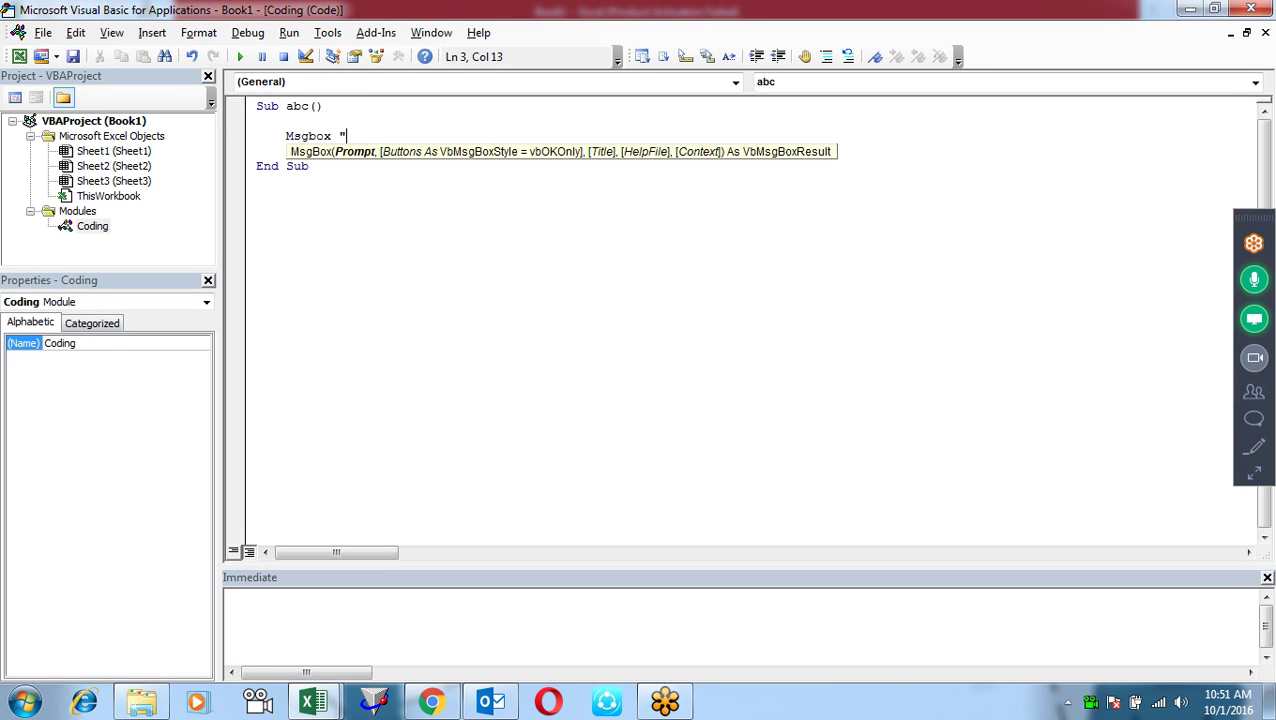
text(Hello")
key(Down)
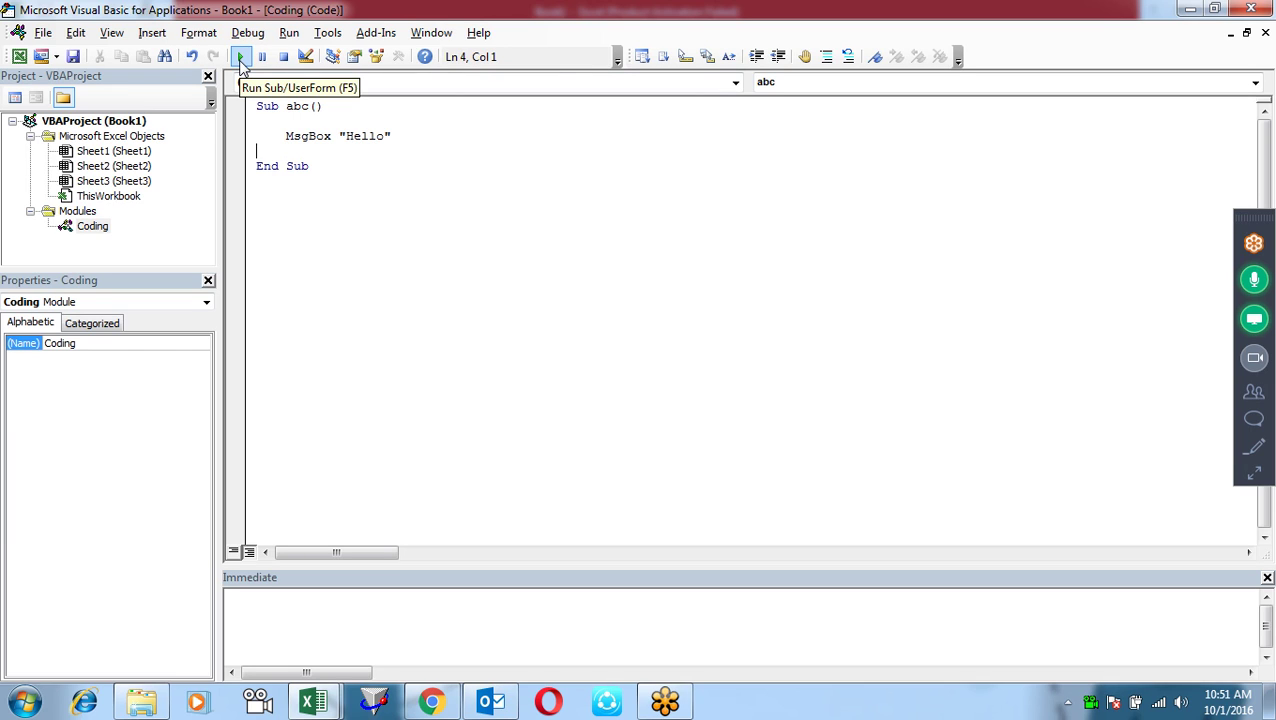
click(242, 60)
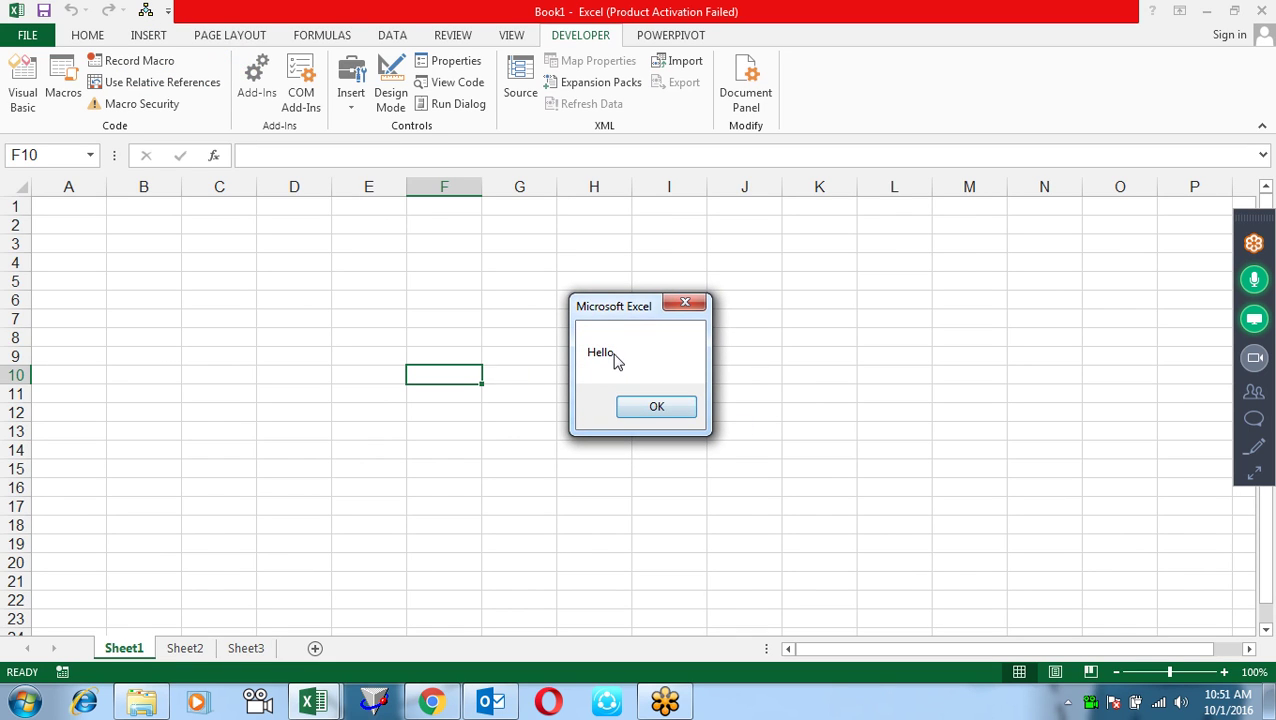
click(681, 414)
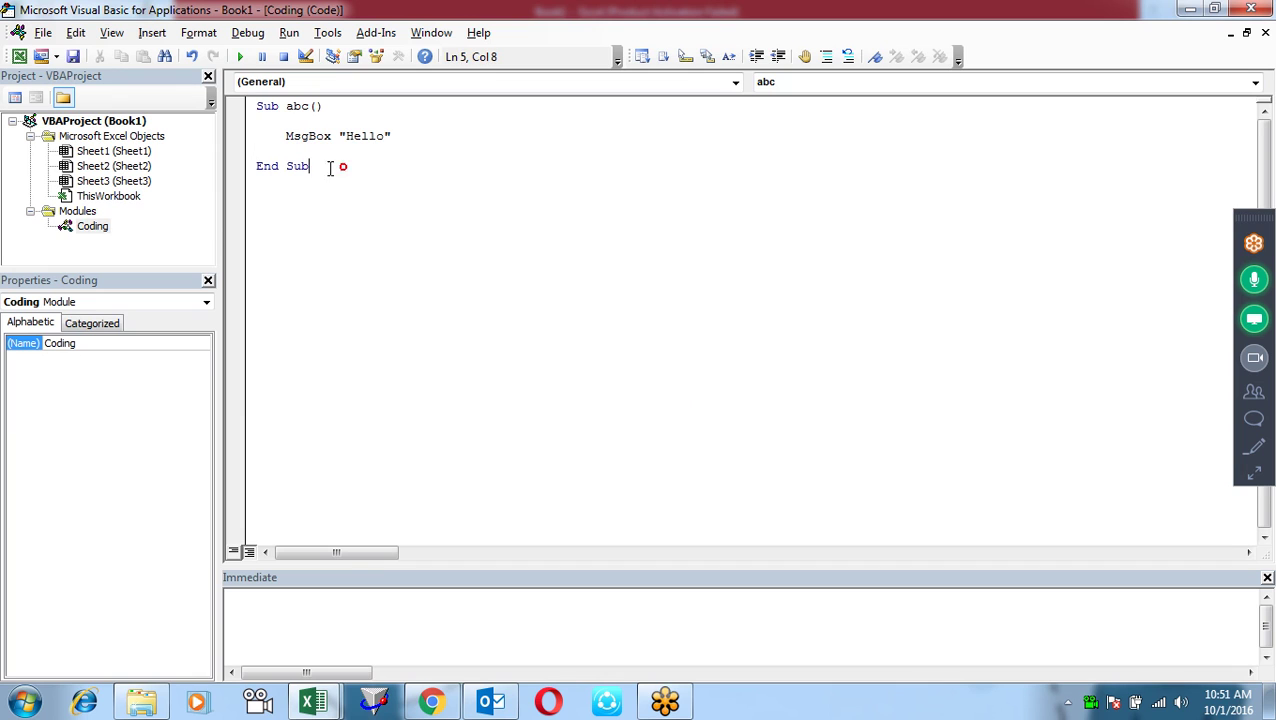
drag(330, 166, 245, 106)
key(Delete)
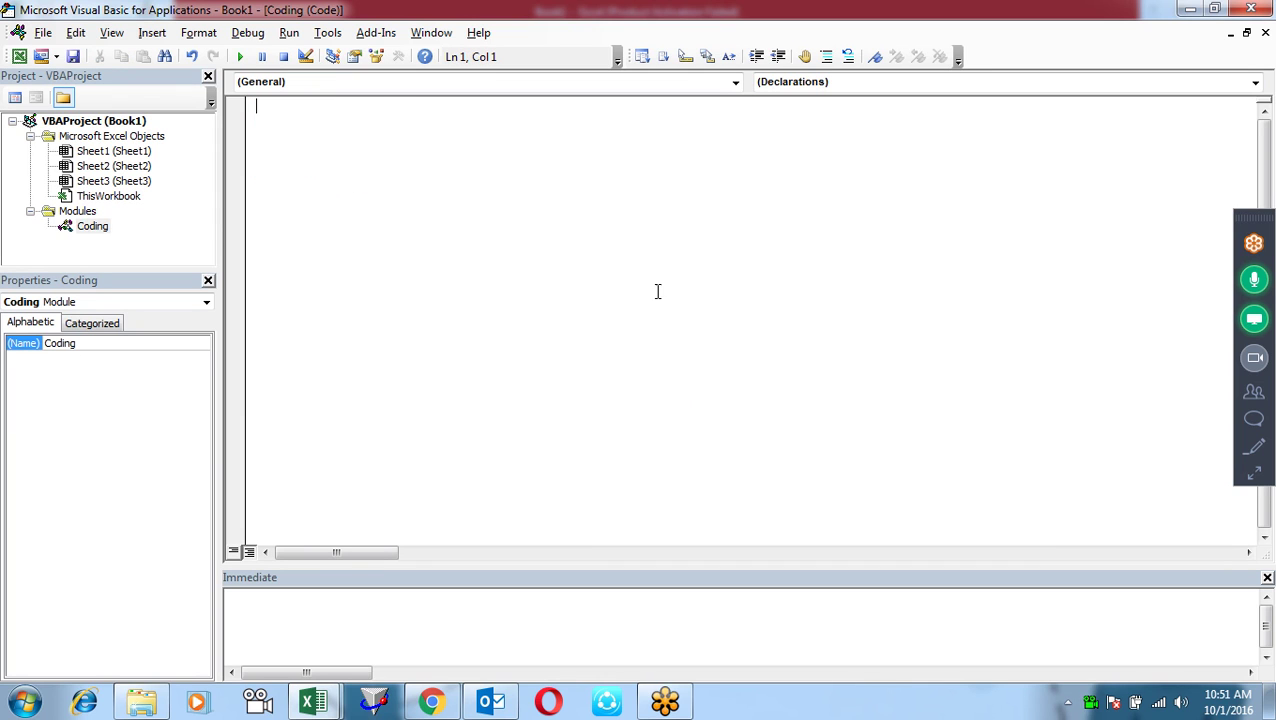
- Re-maximise the editor, dismiss the Run menu, and restore the Coding window to a floating window
click(1222, 10)
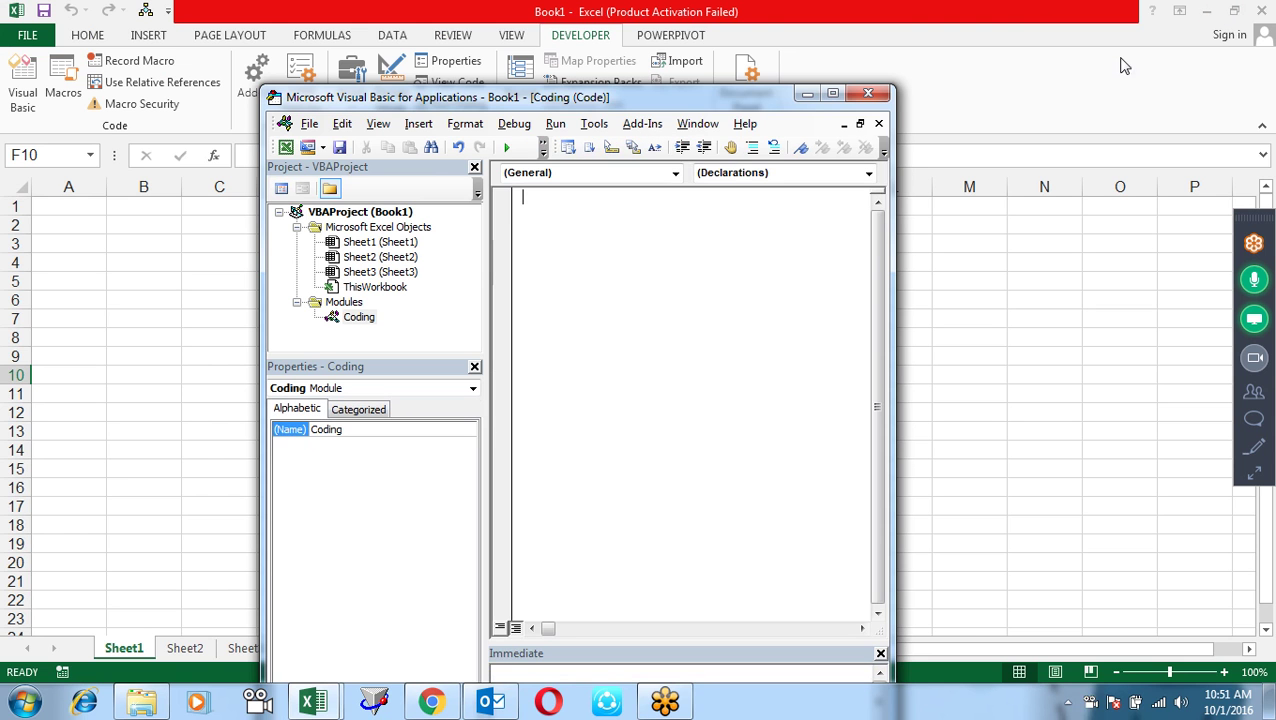
drag(682, 105, 697, 120)
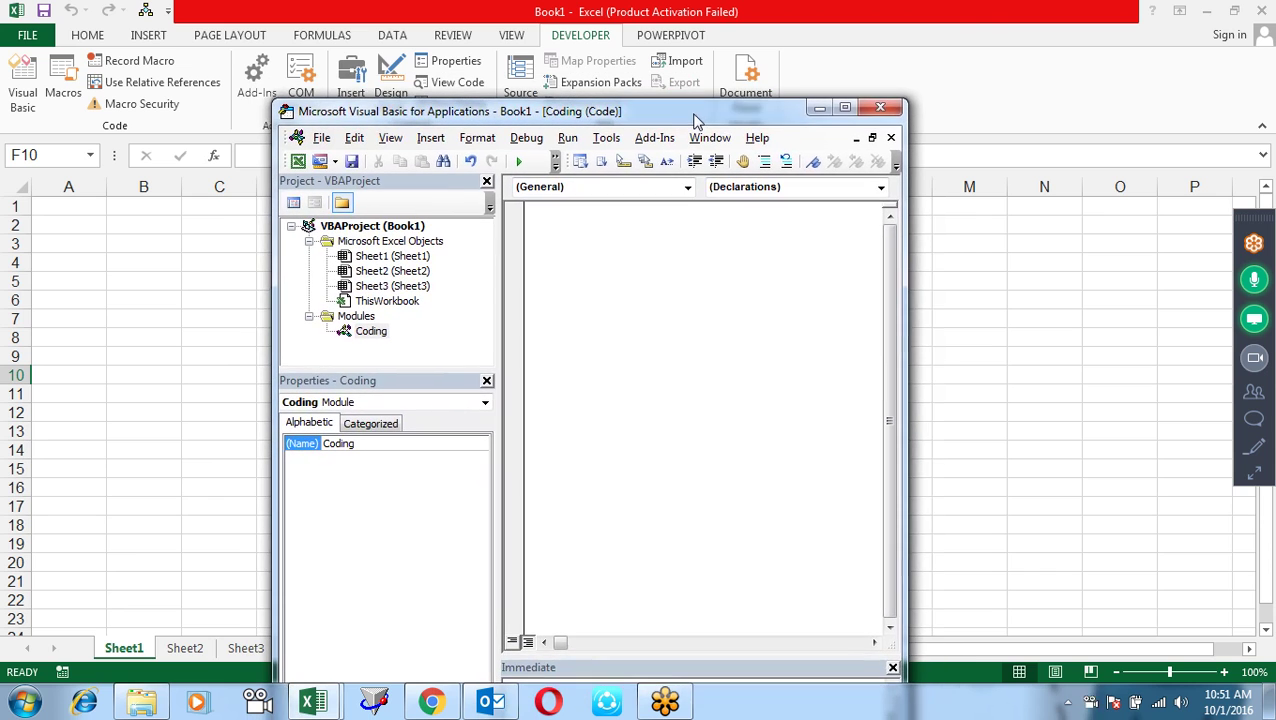
click(845, 109)
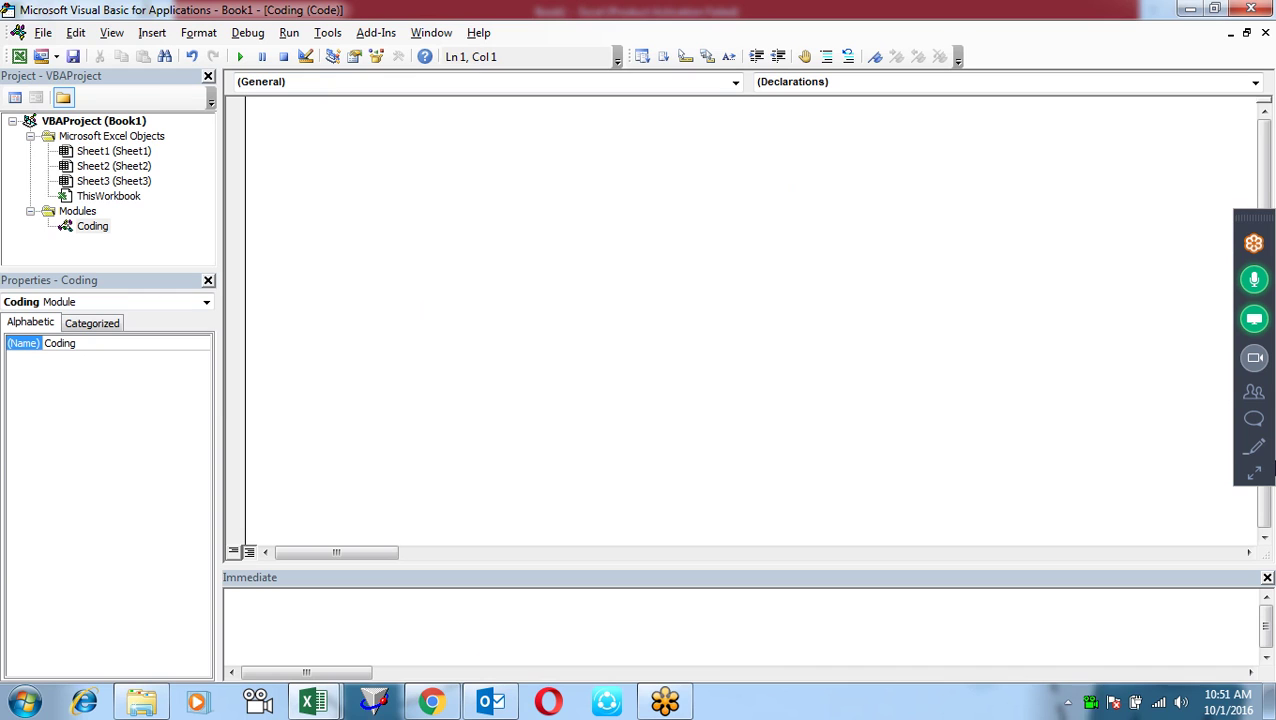
click(1255, 472)
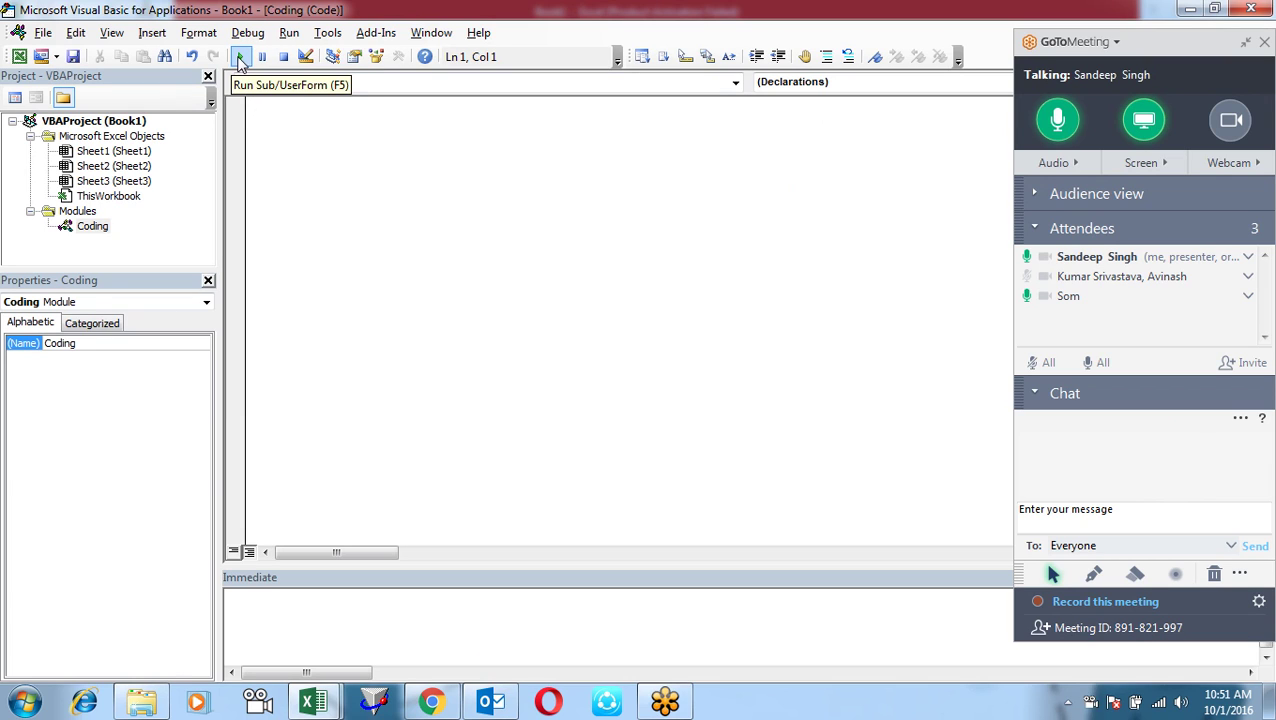
click(288, 32)
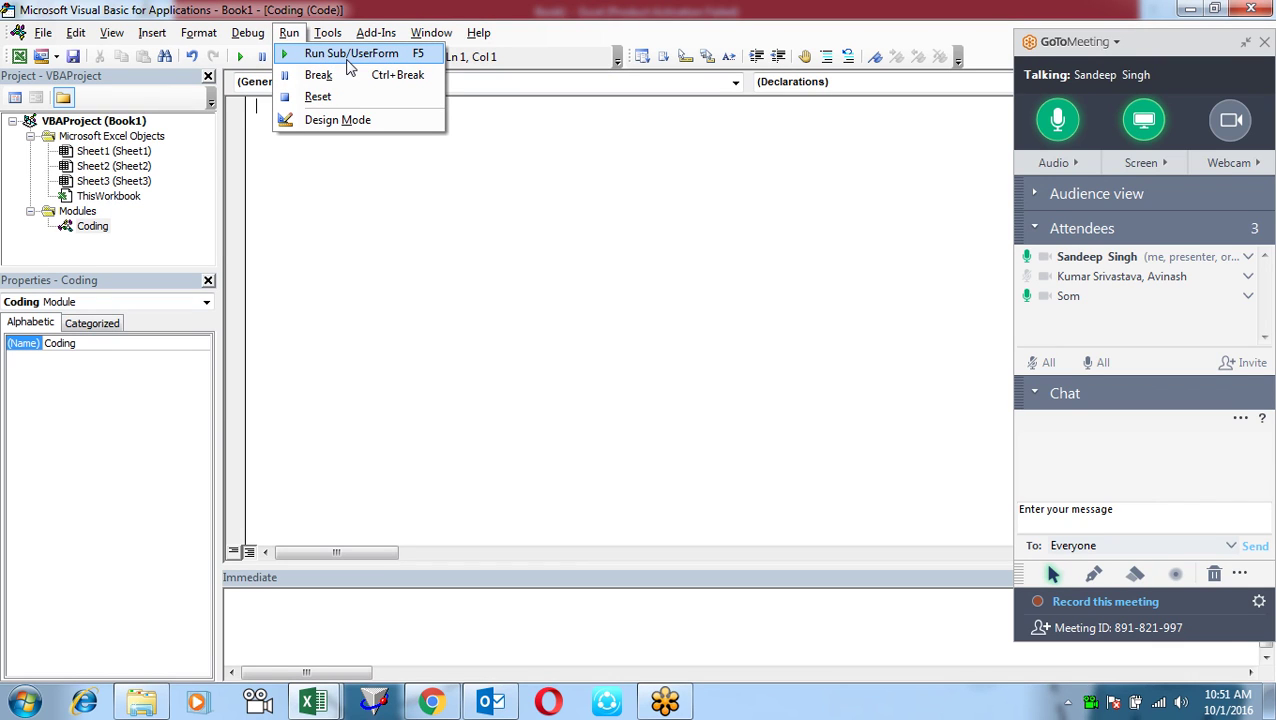
click(394, 230)
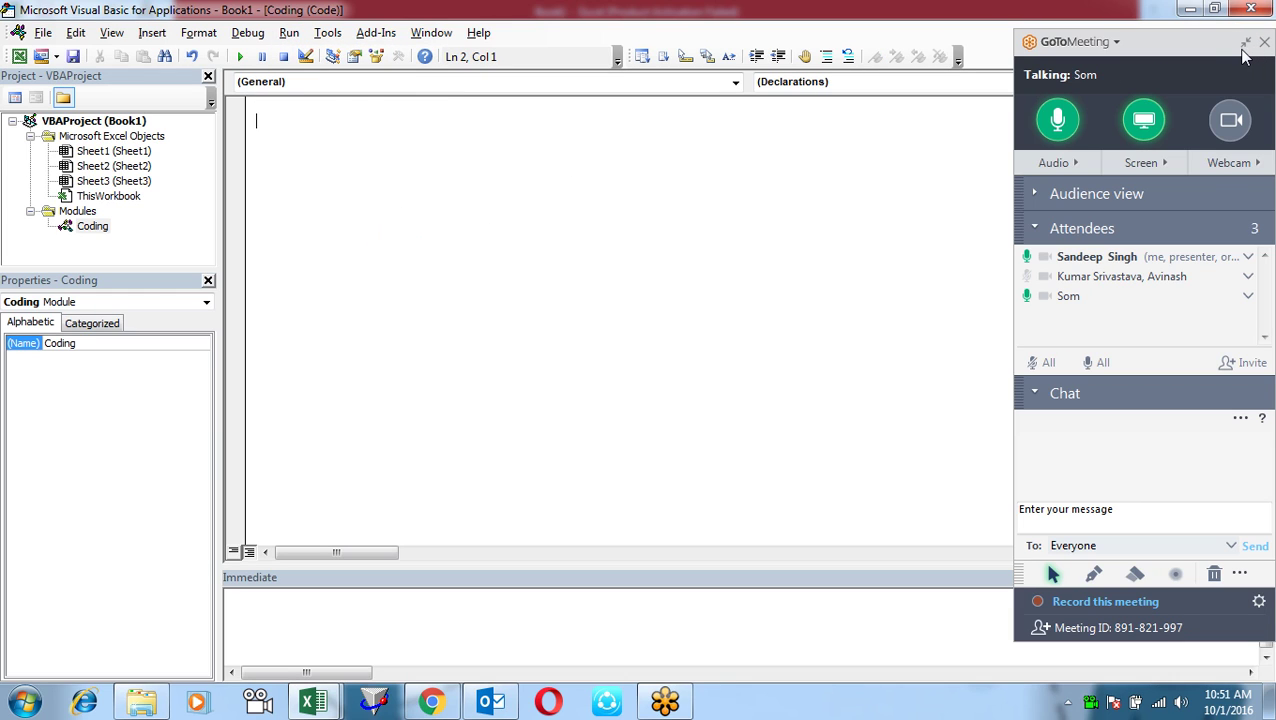
click(1246, 45)
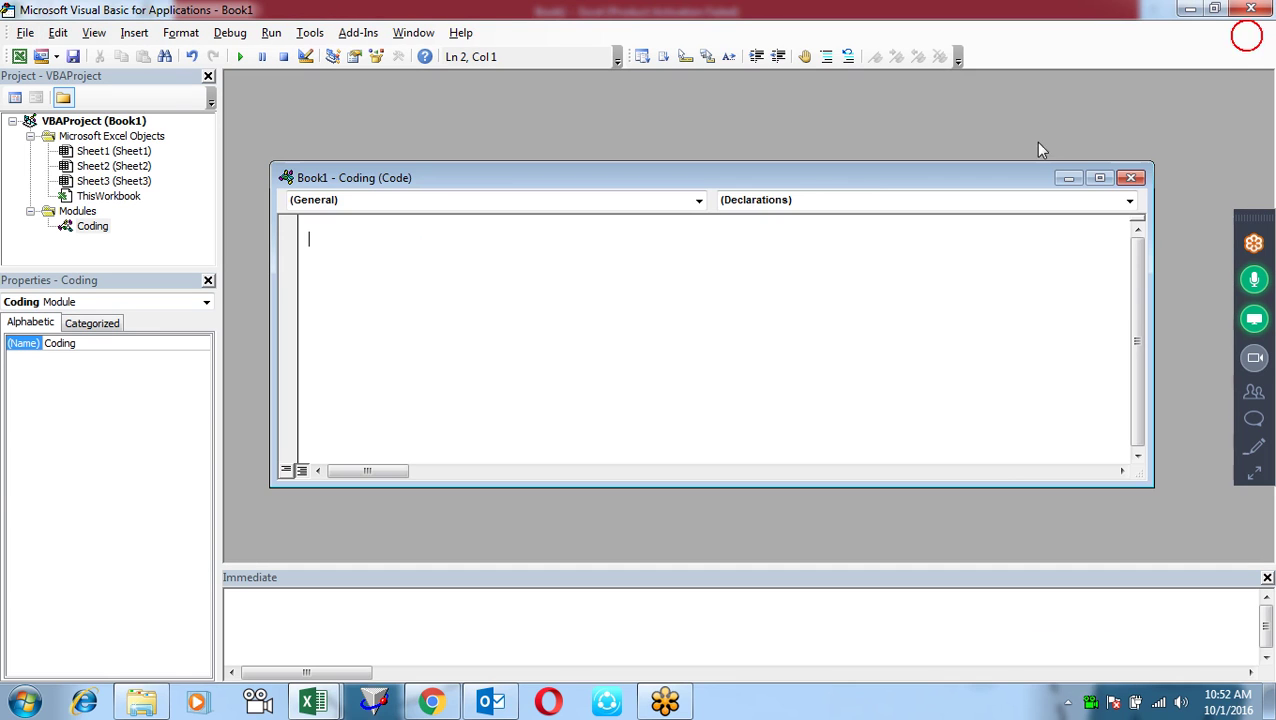
- Open and close the Sheet1 and ThisWorkbook code windows, then maximise the Coding window
click(1246, 33)
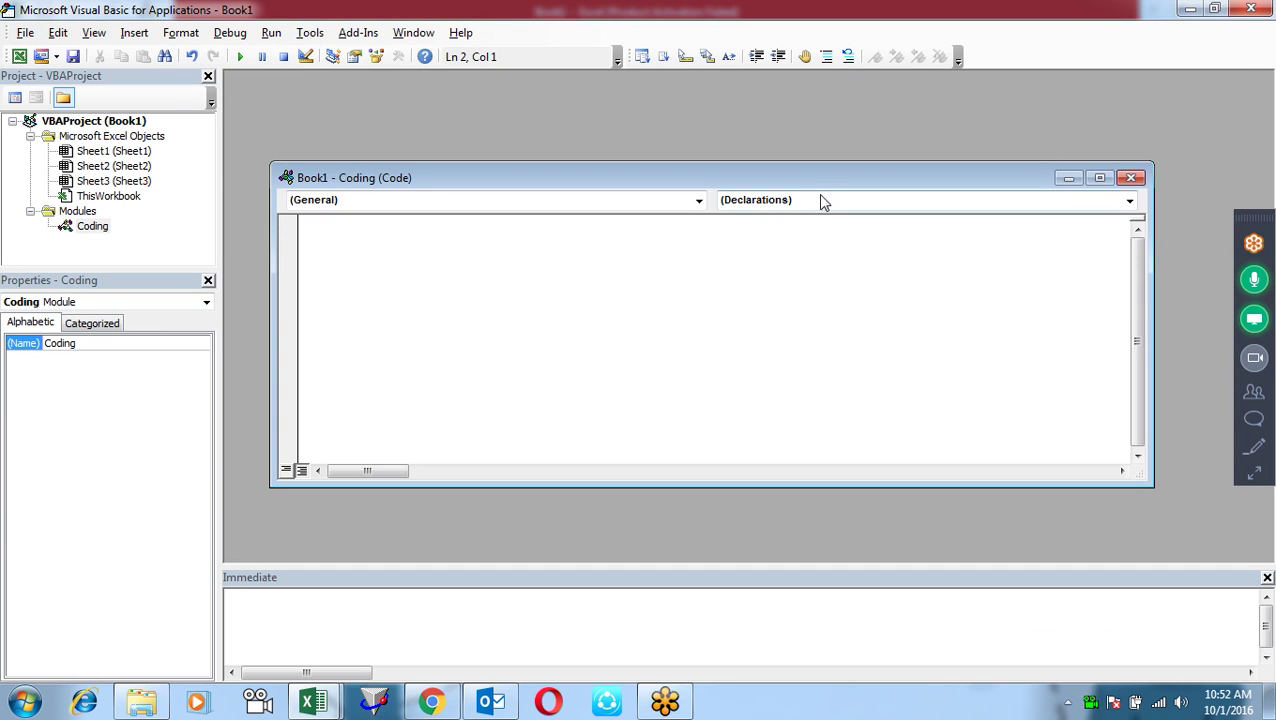
drag(815, 182, 808, 198)
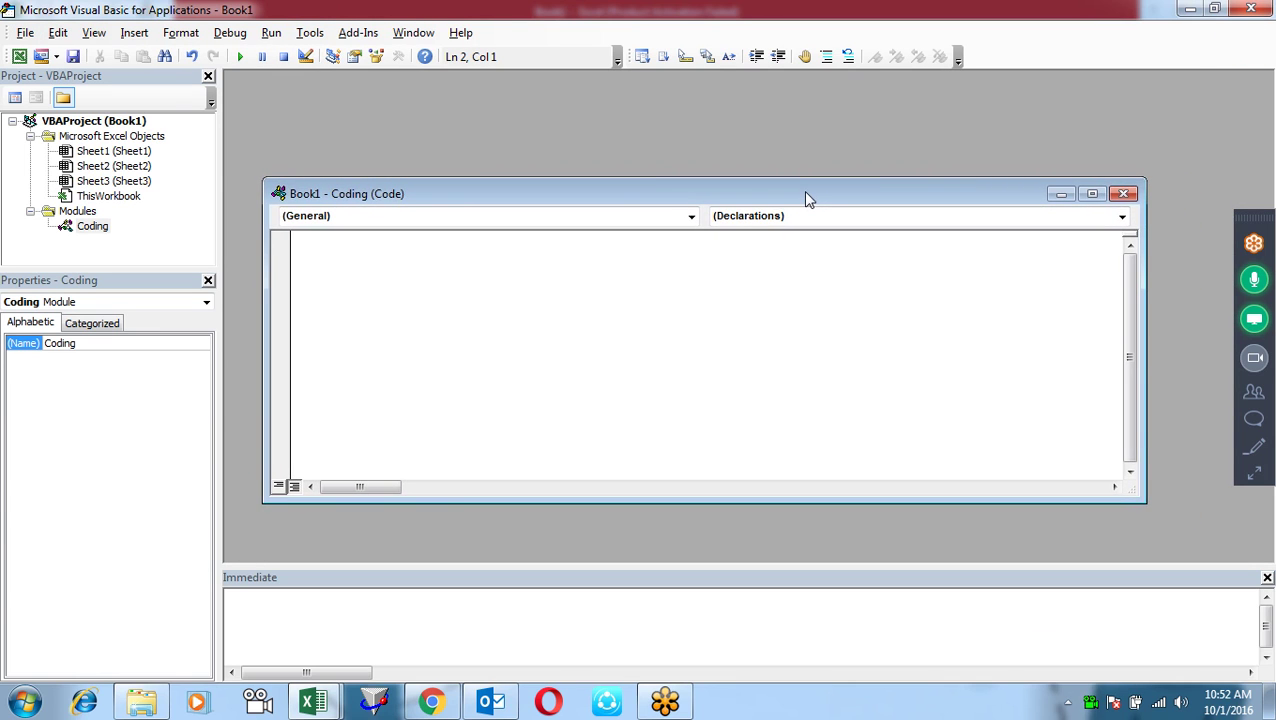
click(110, 151)
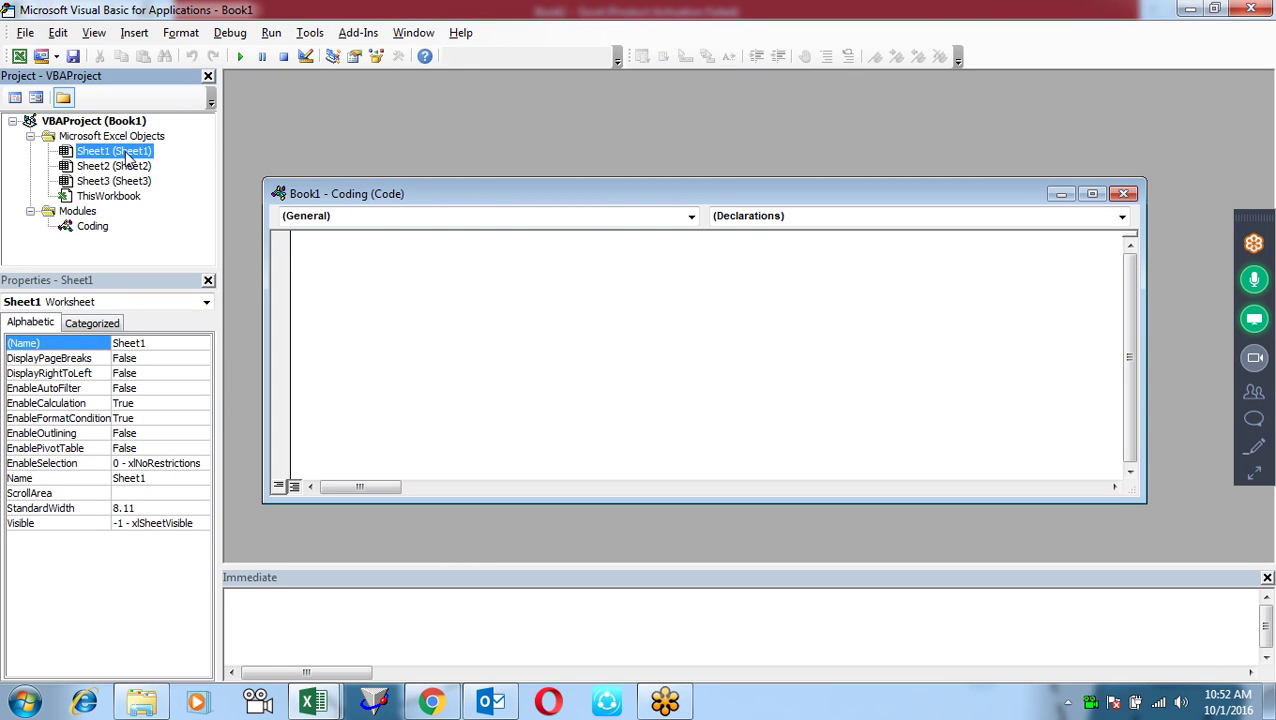
double_click(128, 157)
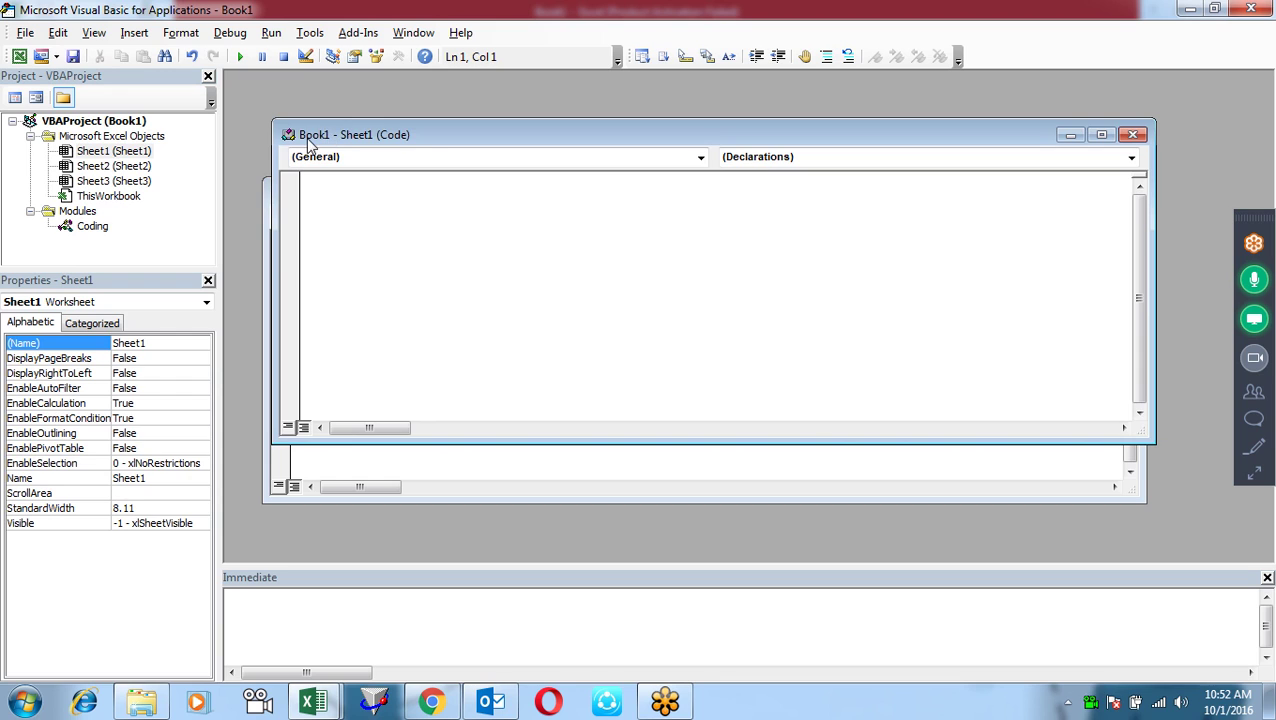
drag(421, 142, 479, 148)
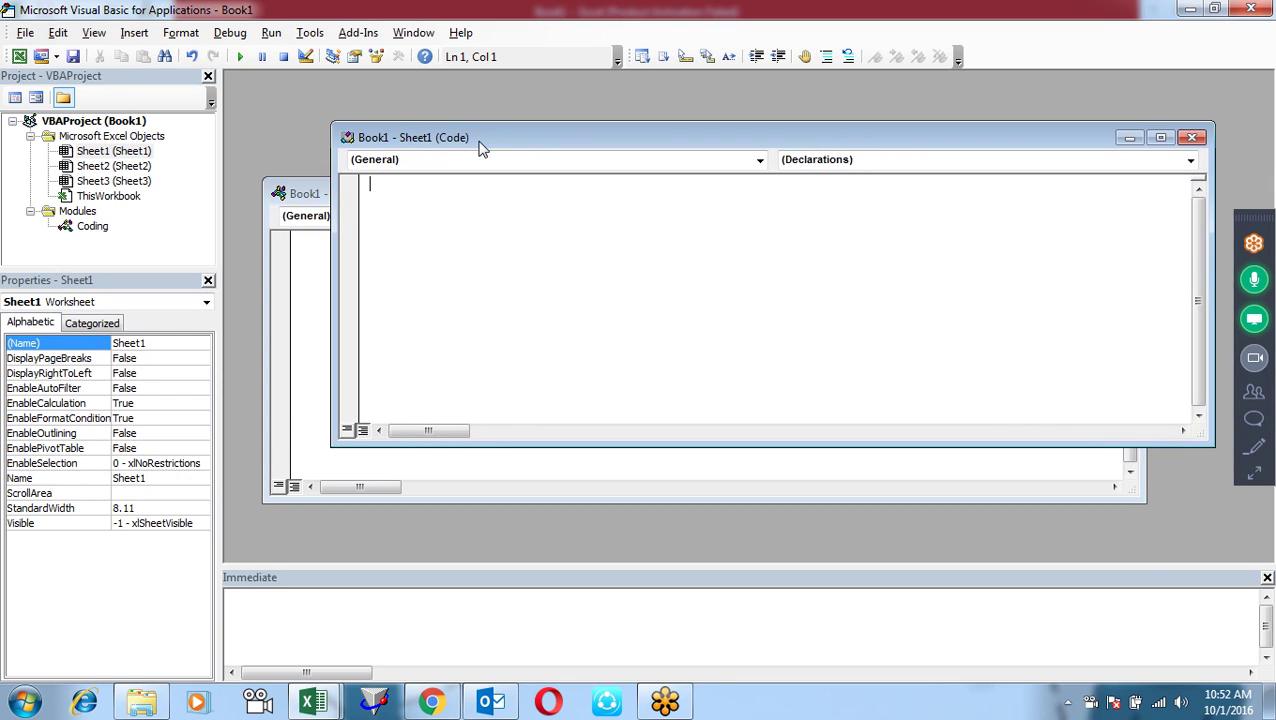
click(1197, 137)
double_click(103, 197)
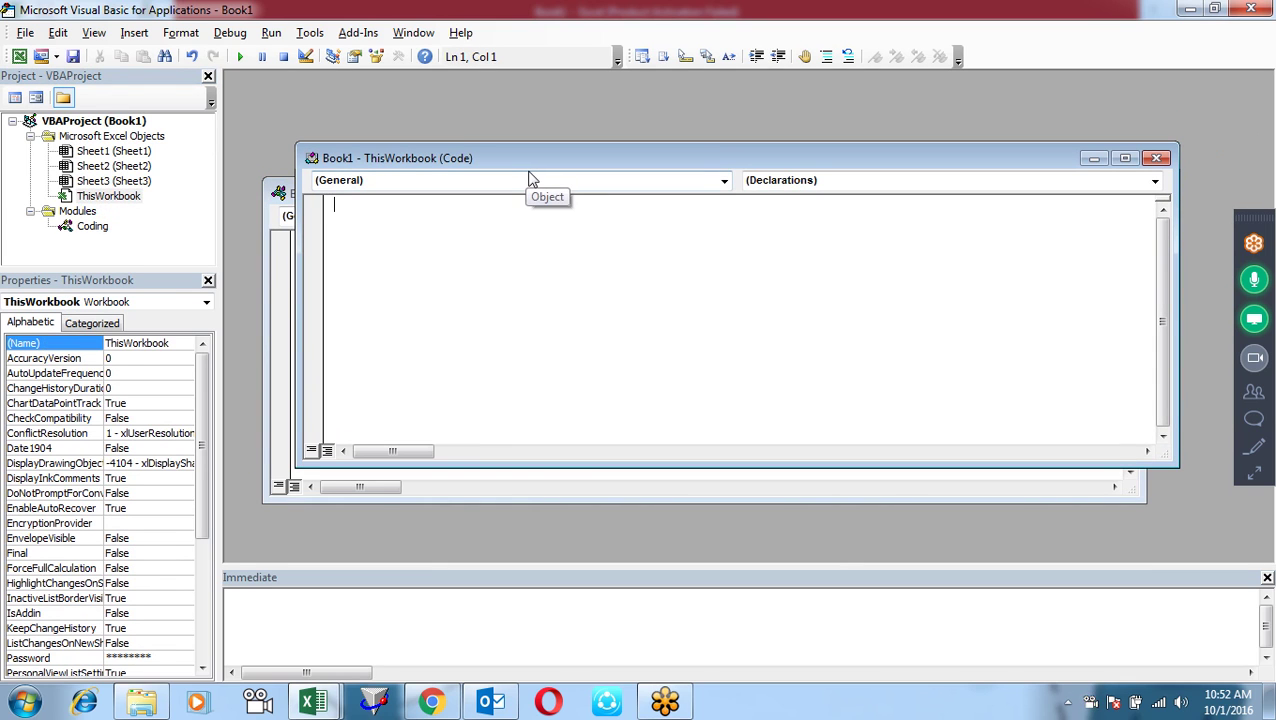
click(1155, 158)
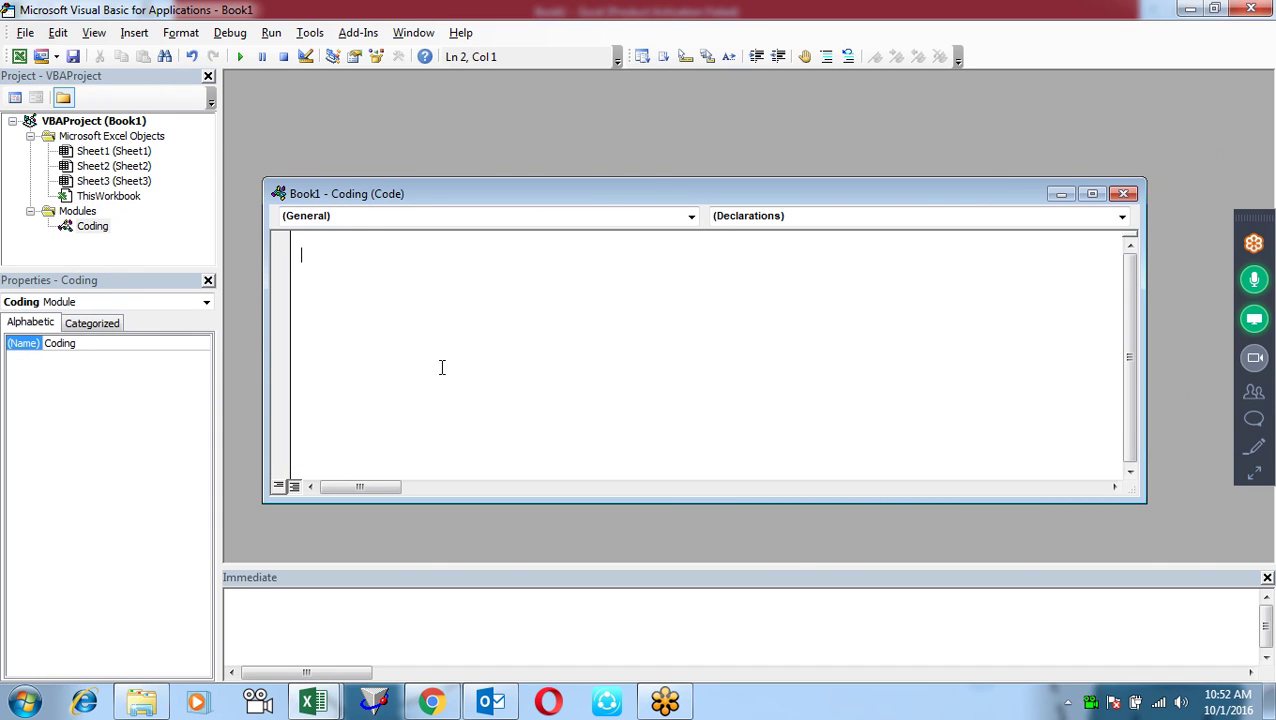
double_click(436, 194)
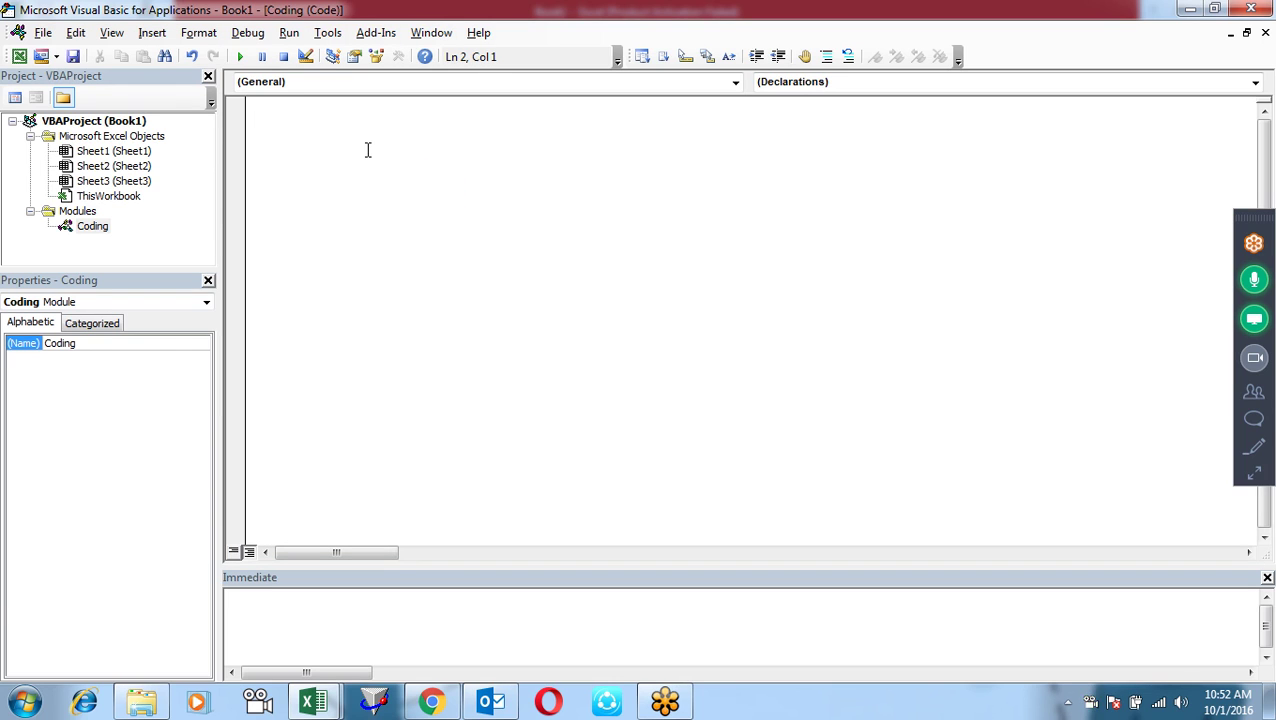
- Insert a new UserForm1 and move the Toolbox aside
click(56, 57)
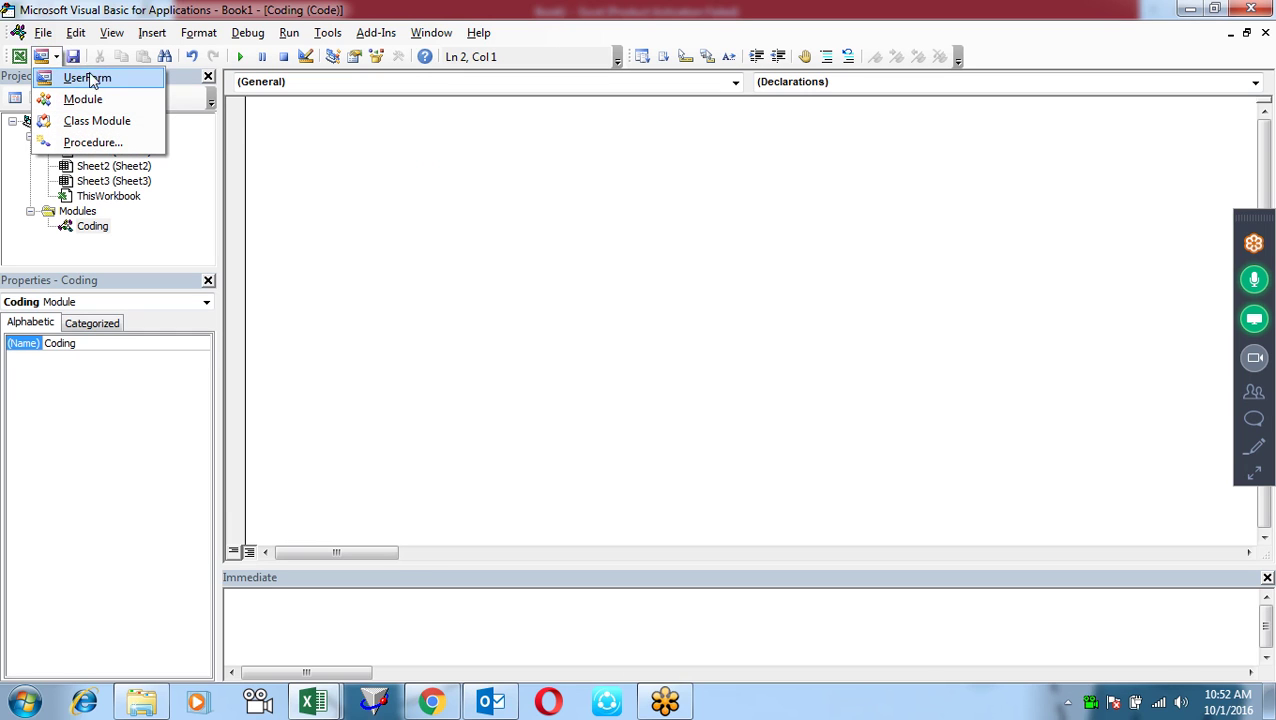
click(146, 34)
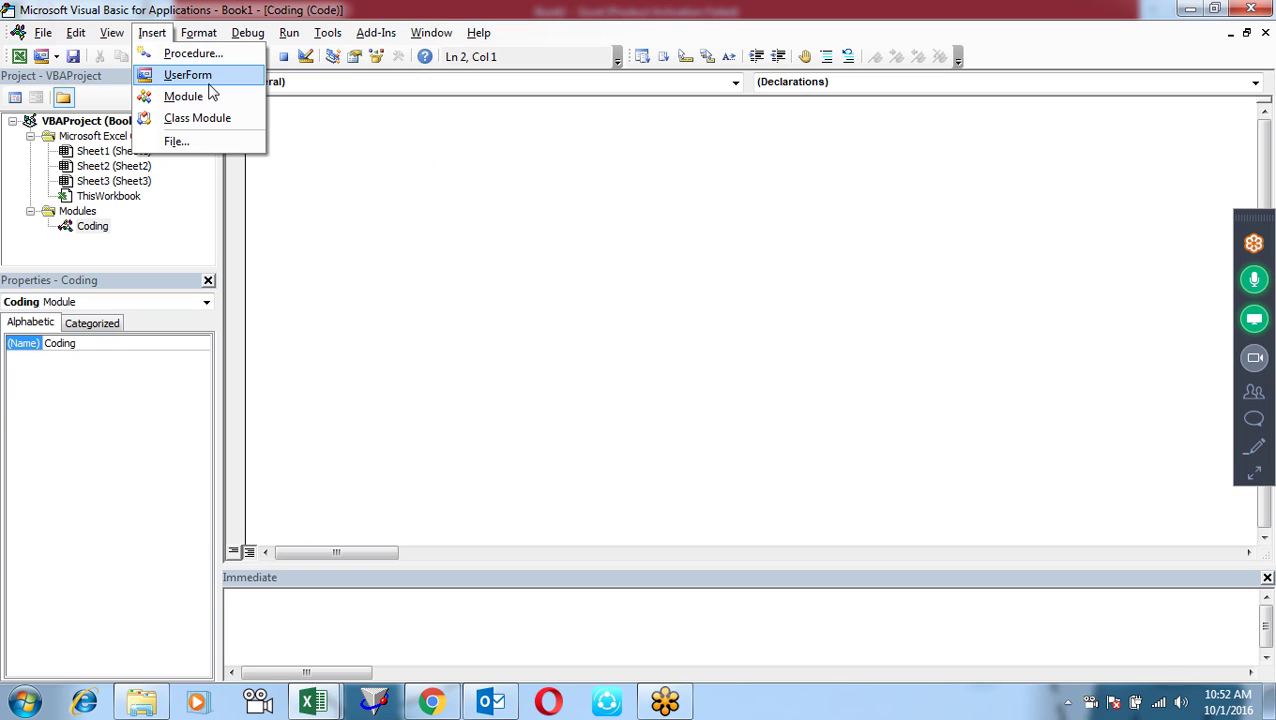
click(208, 84)
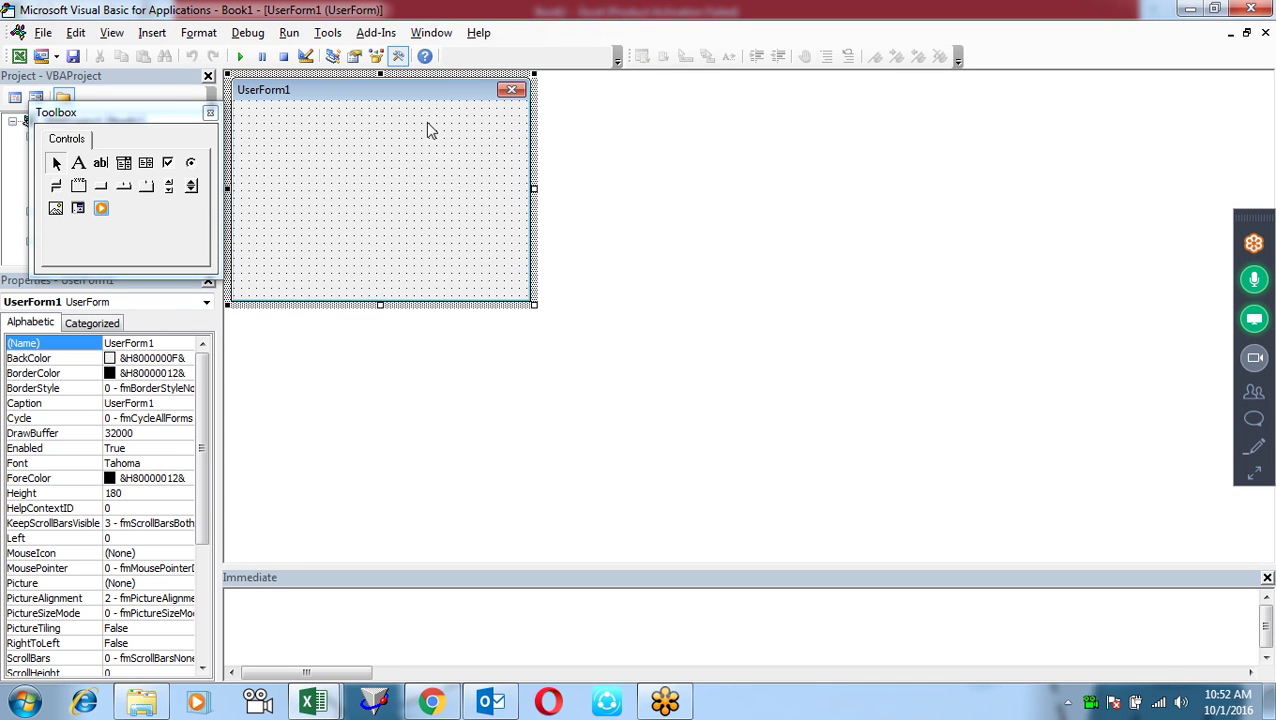
mouse_move(131, 120)
mouse_down()
mouse_move(742, 148)
mouse_move(830, 113)
mouse_up()
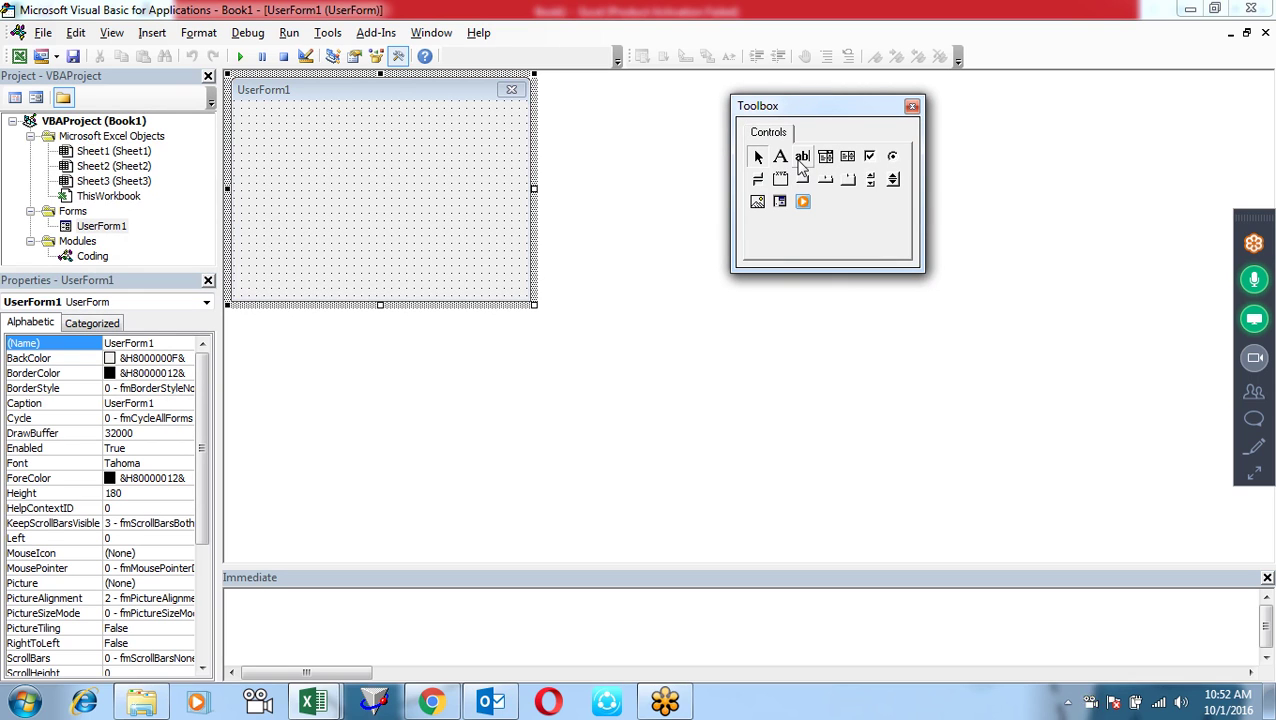
- Draw two TextBoxes and a CommandButton on UserForm1
click(806, 163)
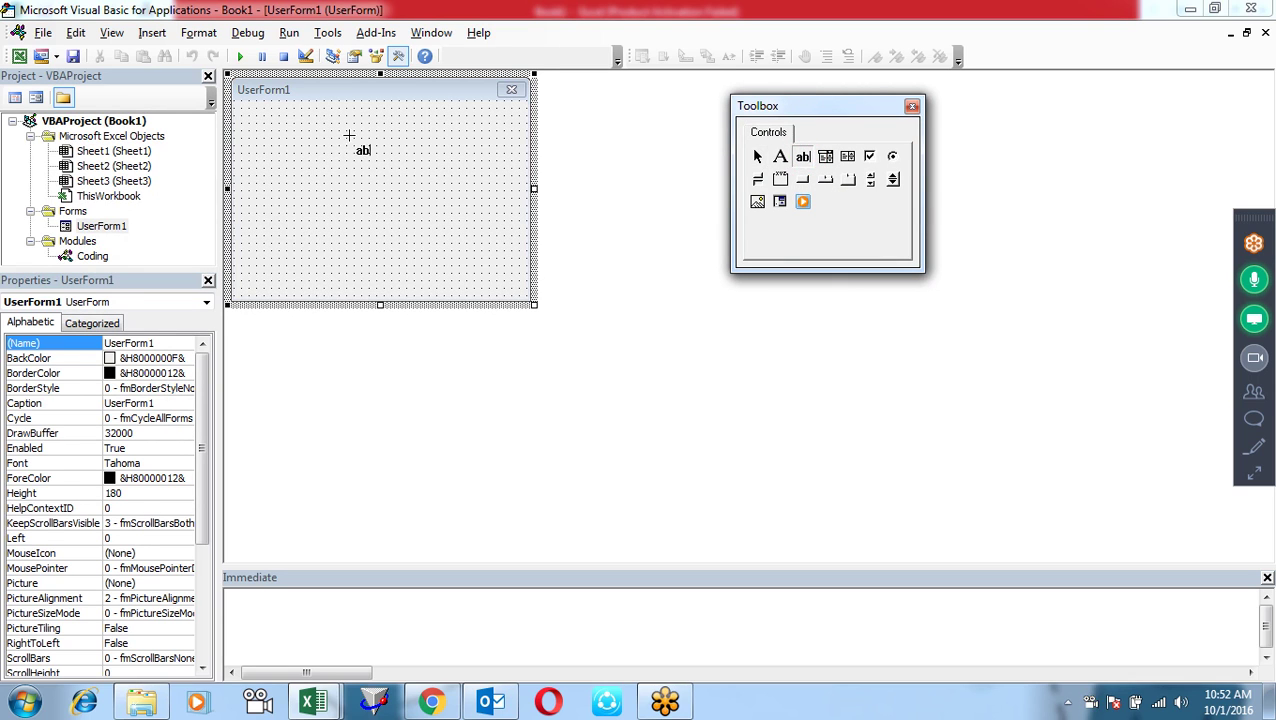
click(344, 136)
click(802, 157)
click(350, 173)
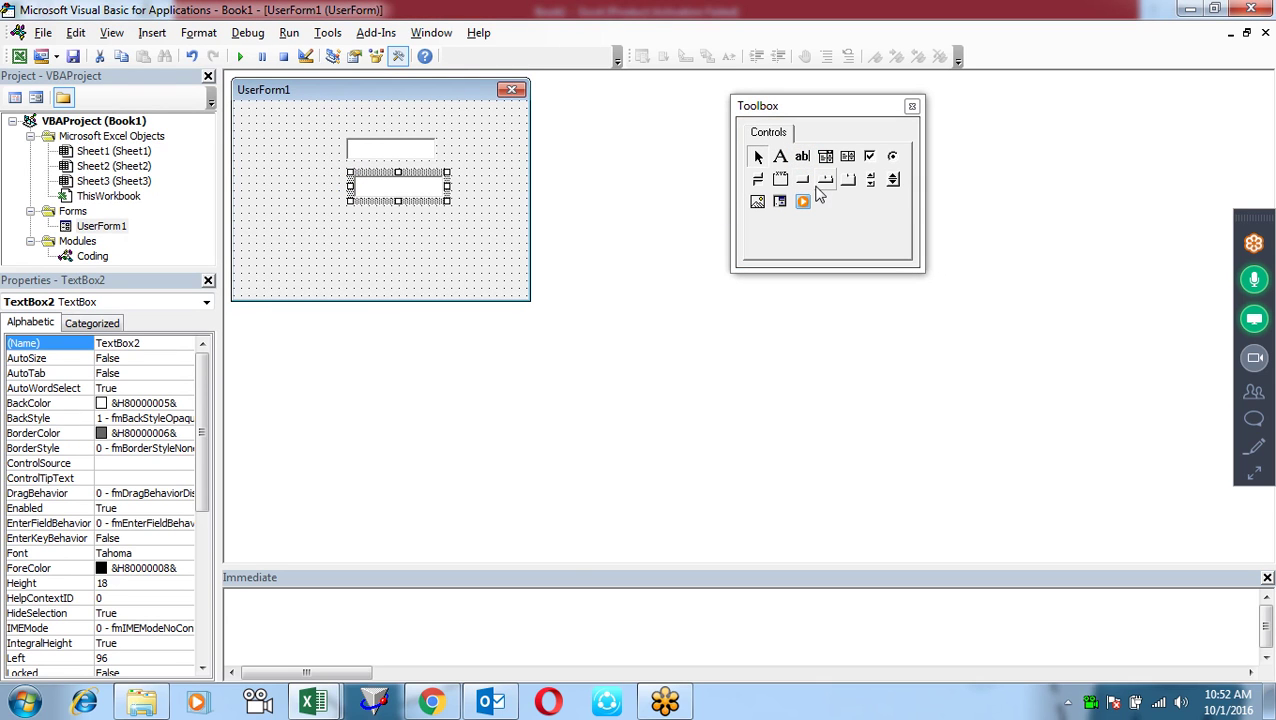
click(803, 179)
click(352, 225)
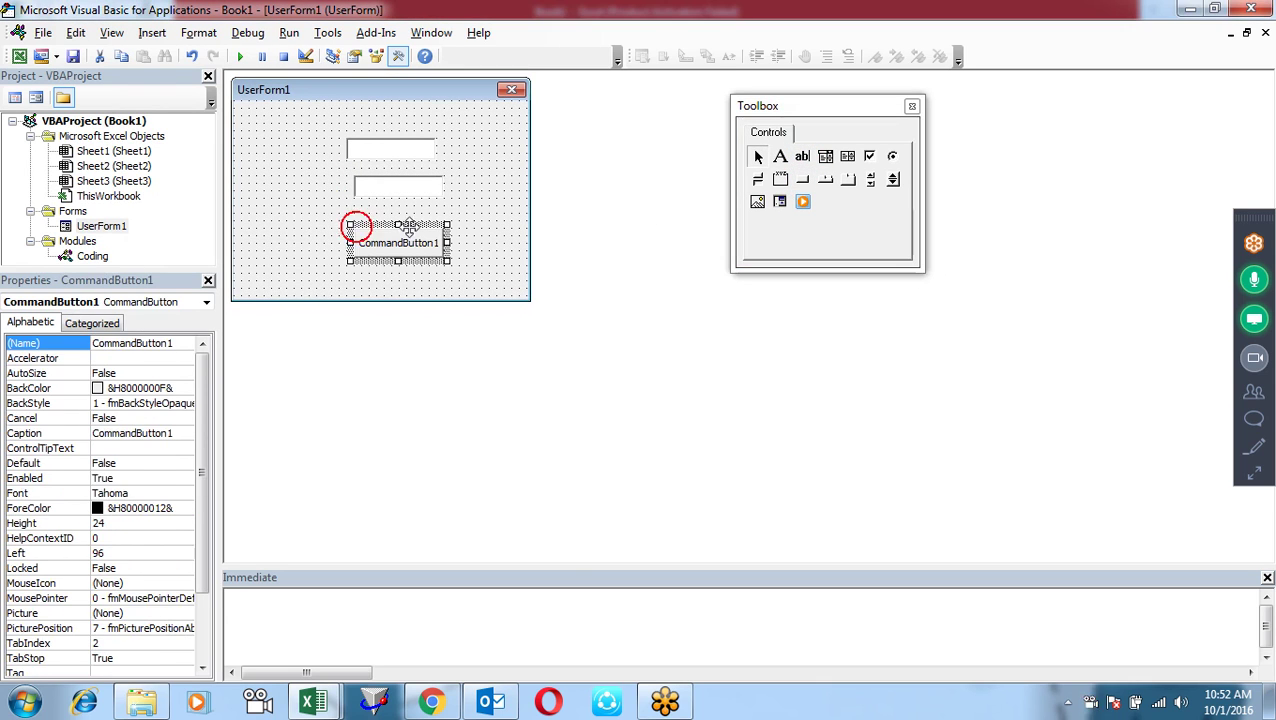
- Select CommandButton1 on the form and open its empty CommandButton1_Click procedure
click(604, 341)
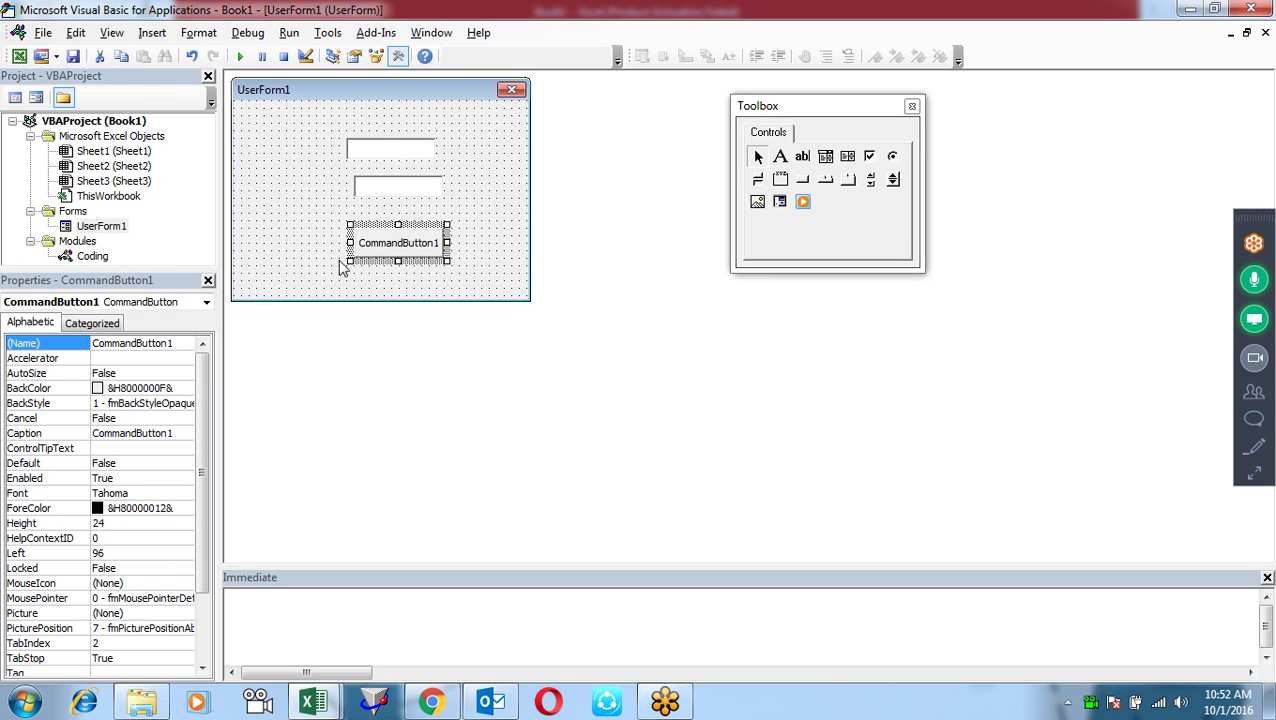
click(72, 211)
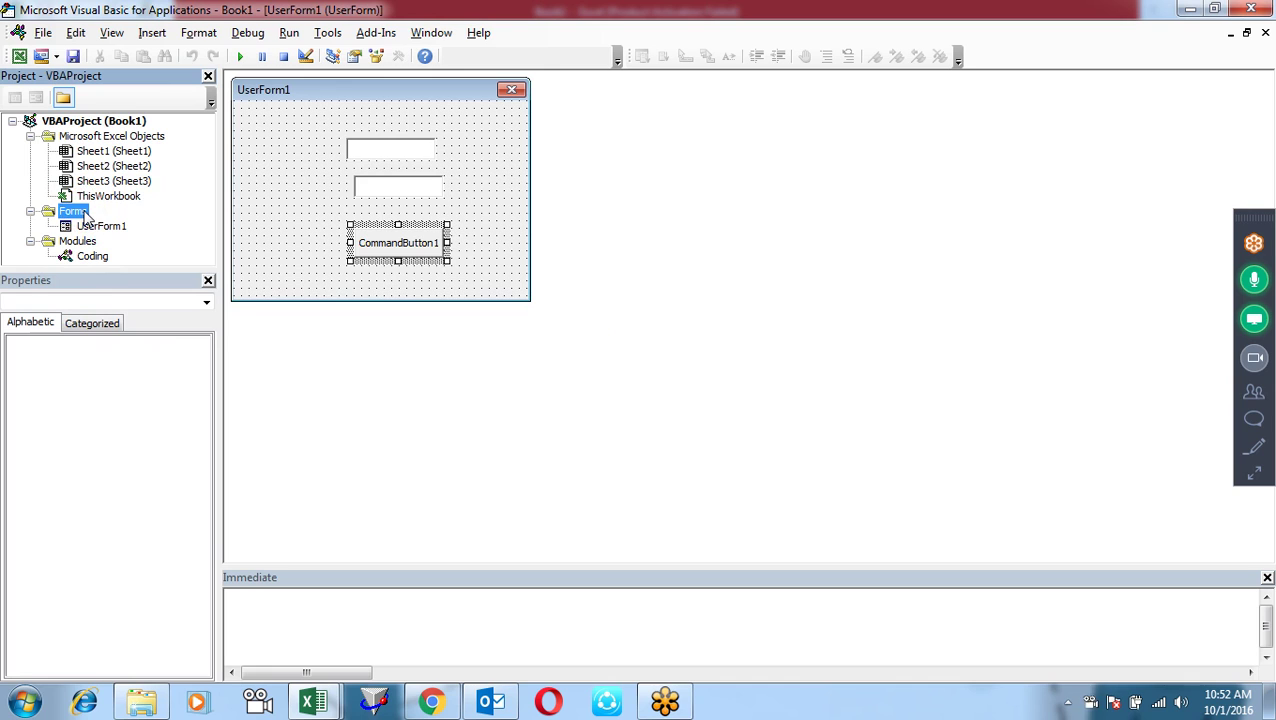
click(113, 227)
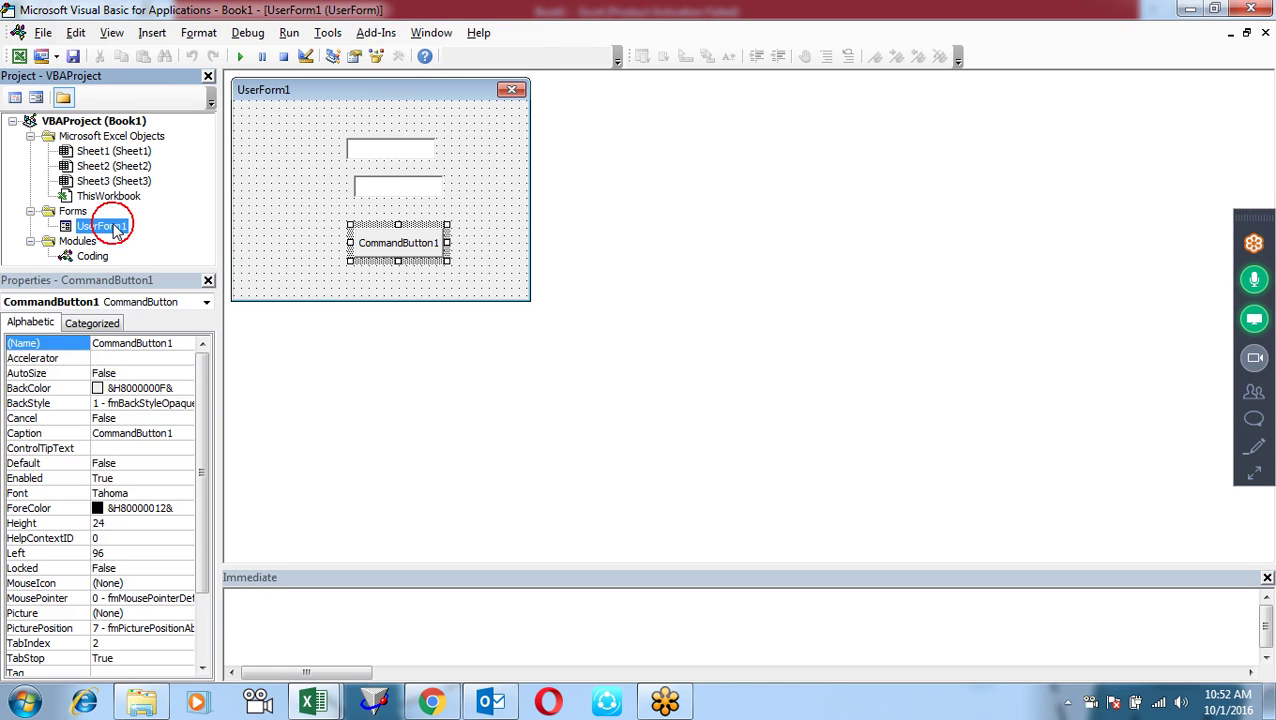
click(316, 296)
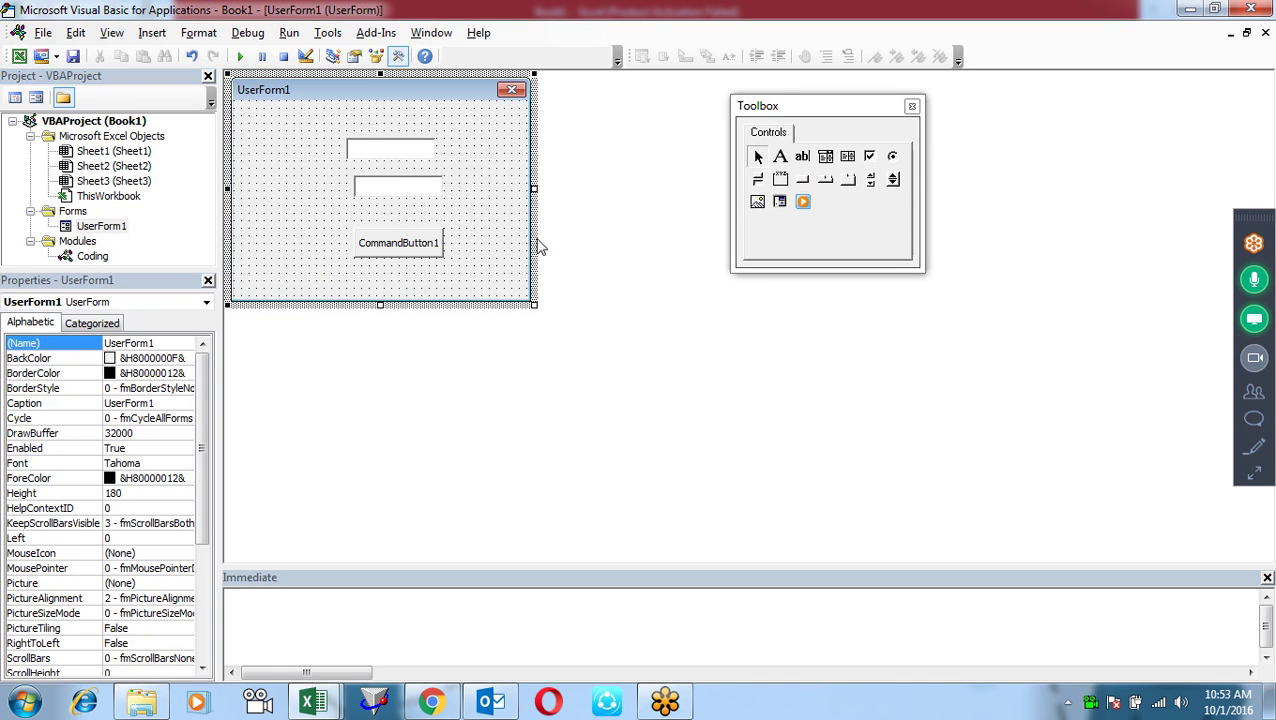
click(612, 240)
click(407, 258)
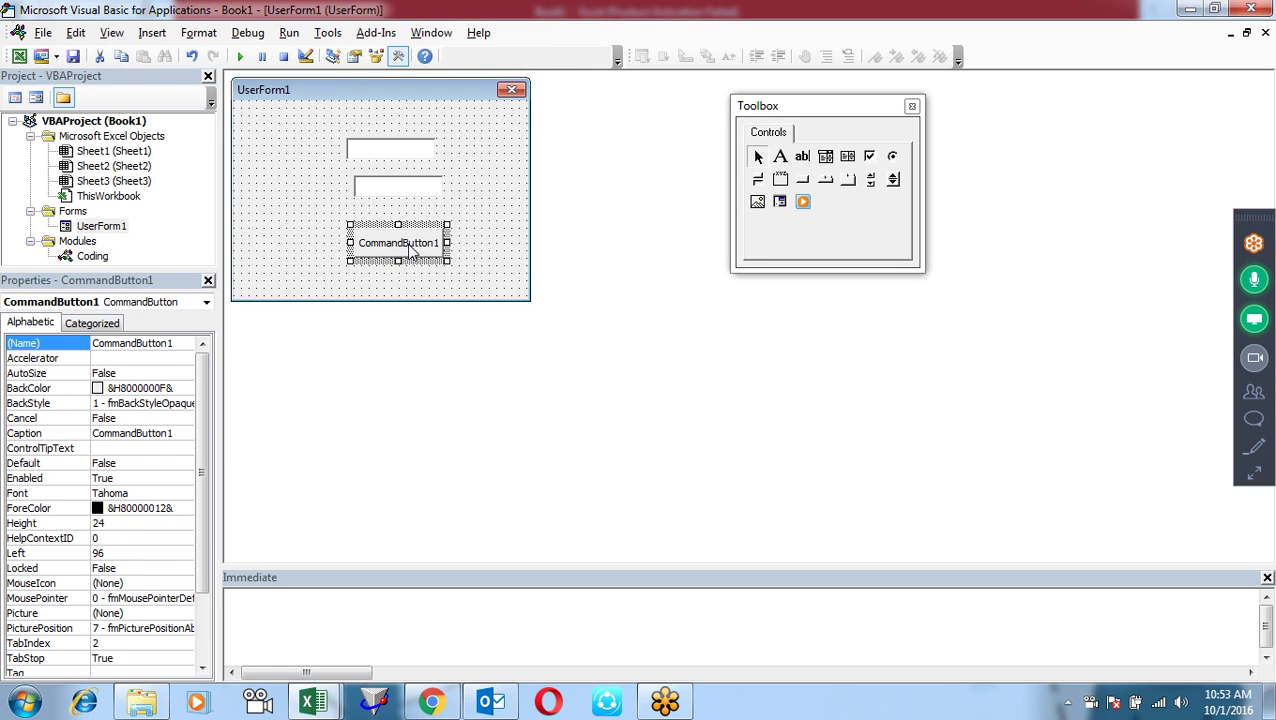
double_click(408, 250)
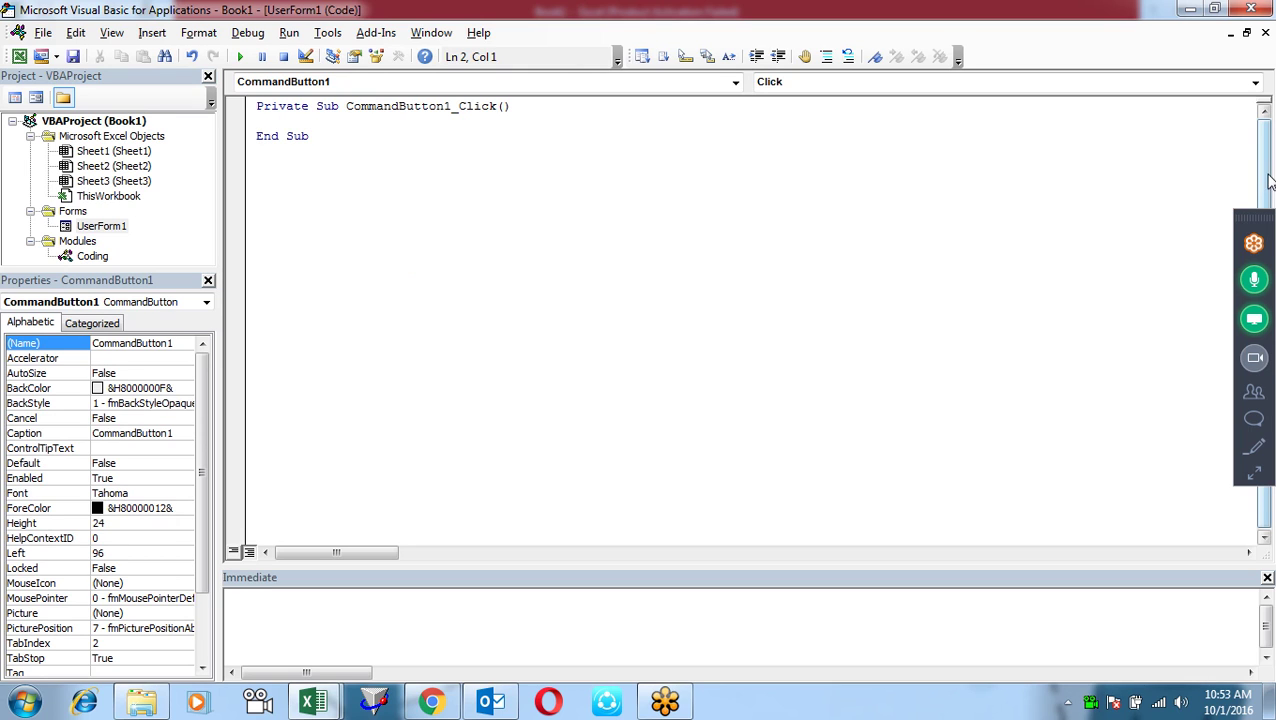
- Restore the UserForm1 code window and highlight the CommandButton1_Click procedure name
click(1247, 32)
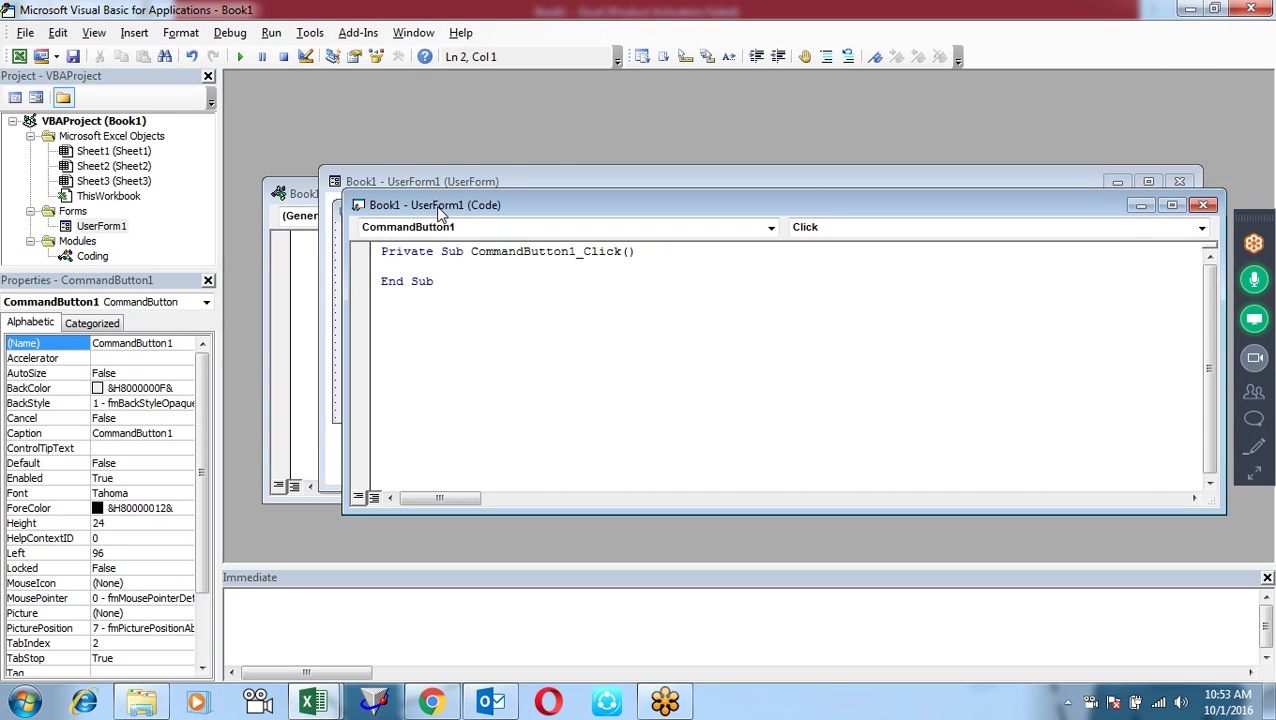
drag(464, 205, 424, 235)
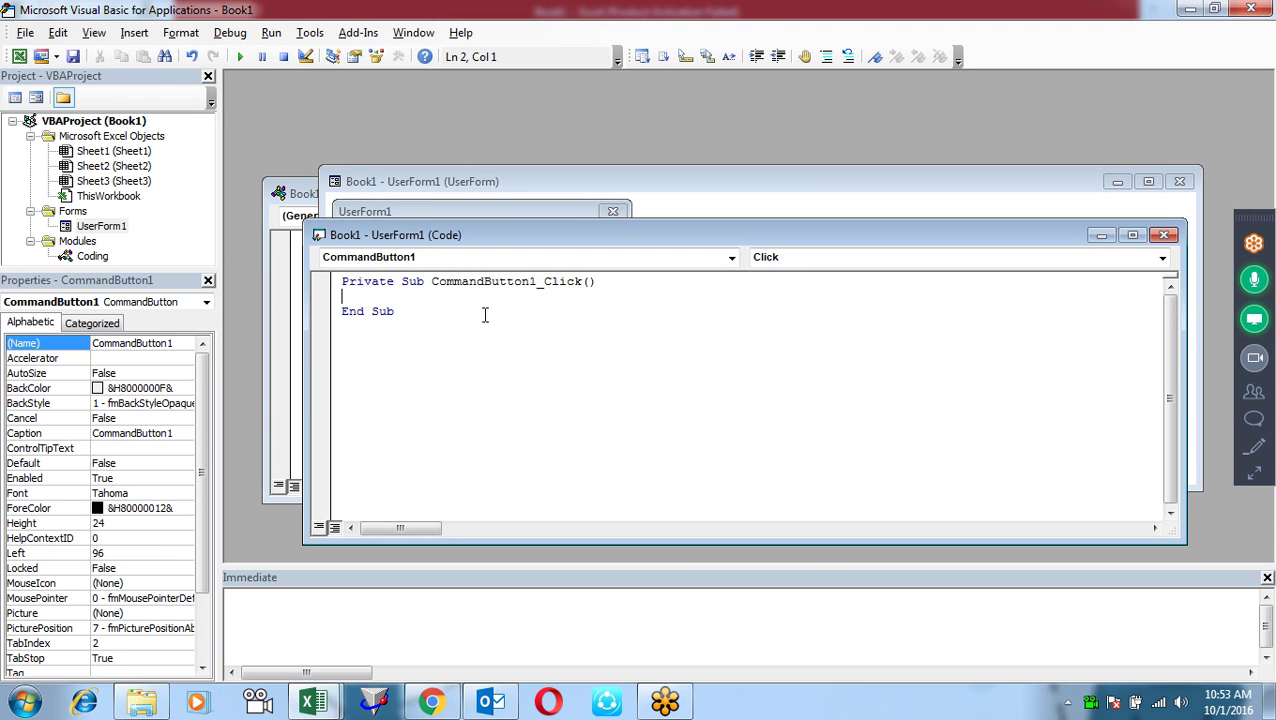
drag(432, 281, 569, 281)
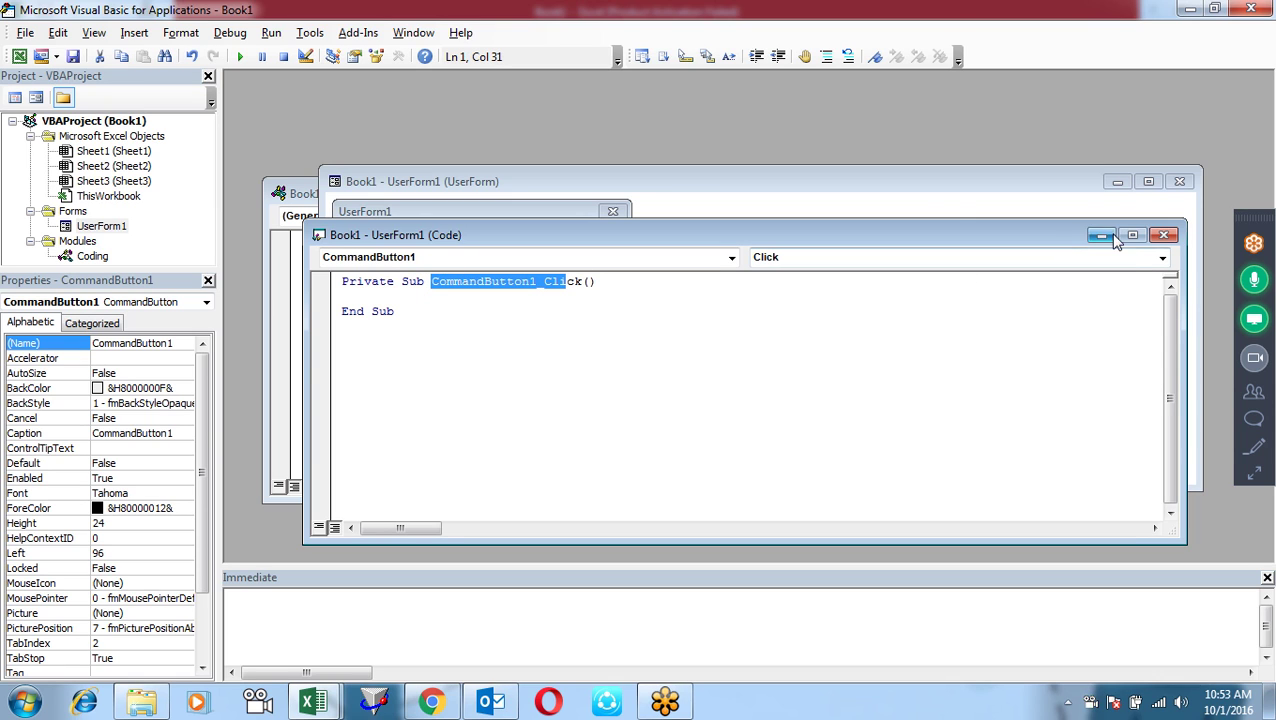
mouse_move(894, 240)
mouse_down()
mouse_move(1080, 370)
mouse_move(830, 310)
mouse_up()
- Close the UserForm1 designer and its code window, then maximise the Coding module
click(728, 186)
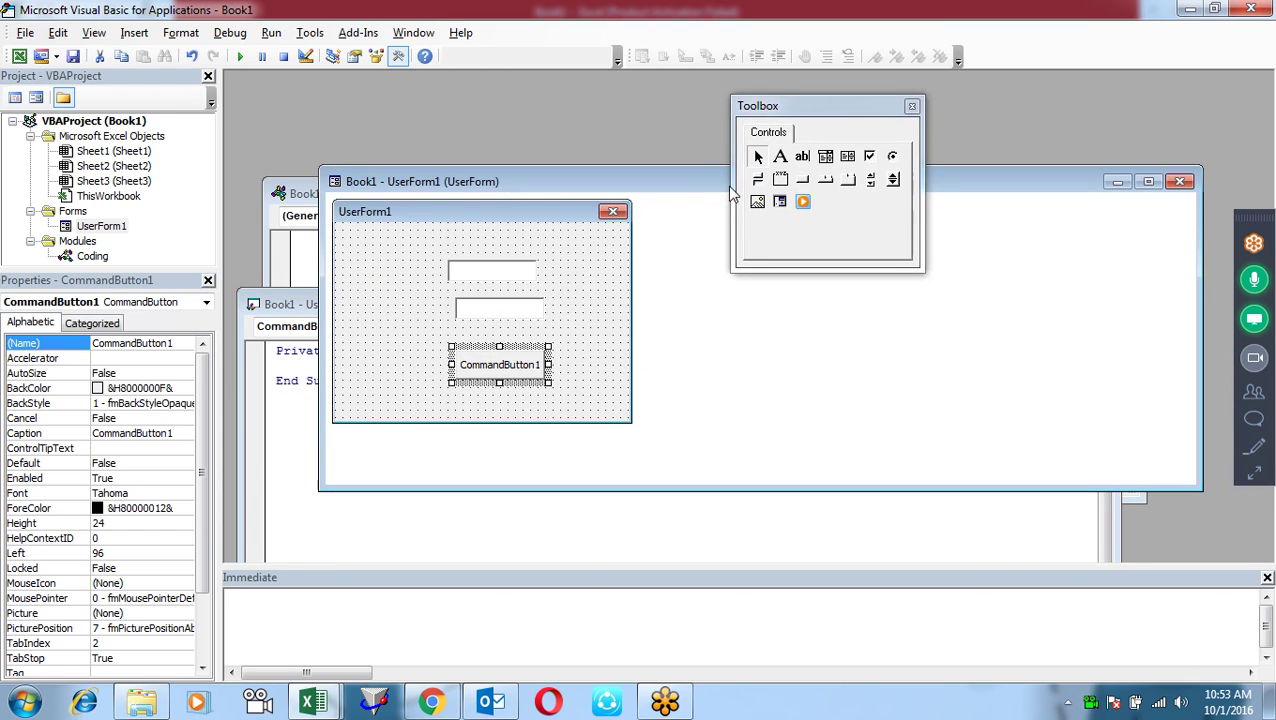
click(673, 194)
click(1179, 180)
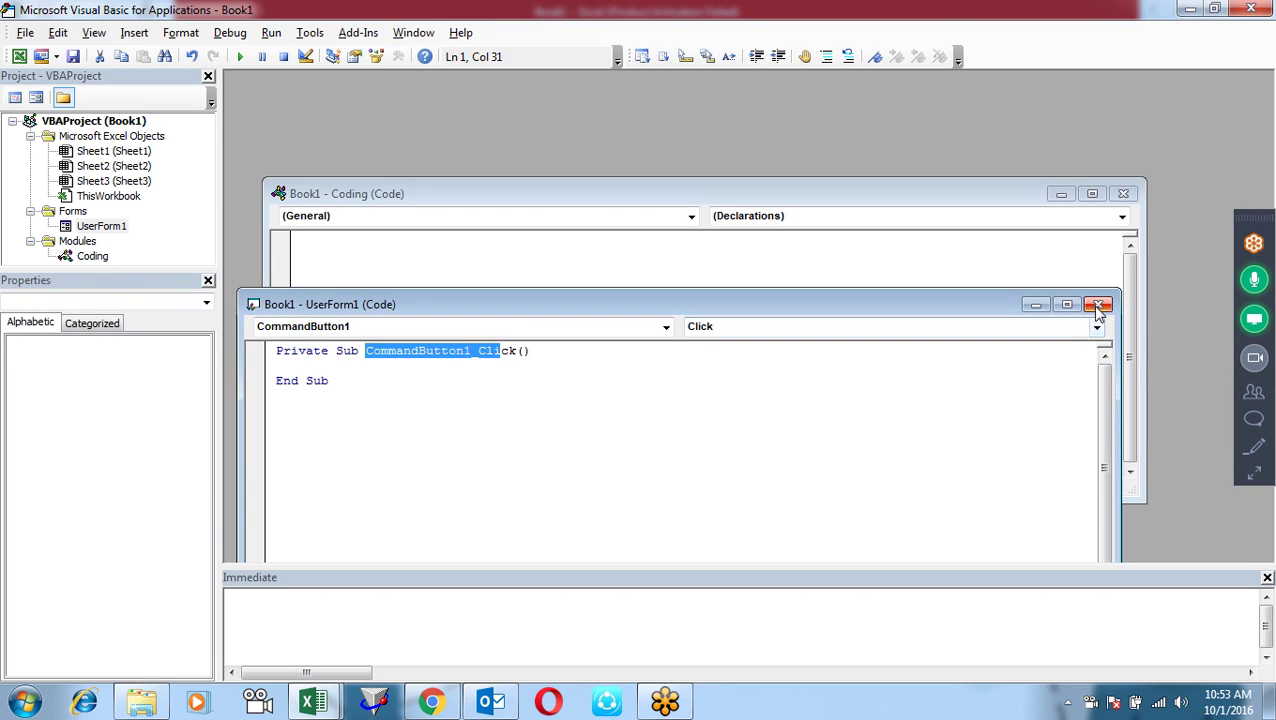
click(1097, 306)
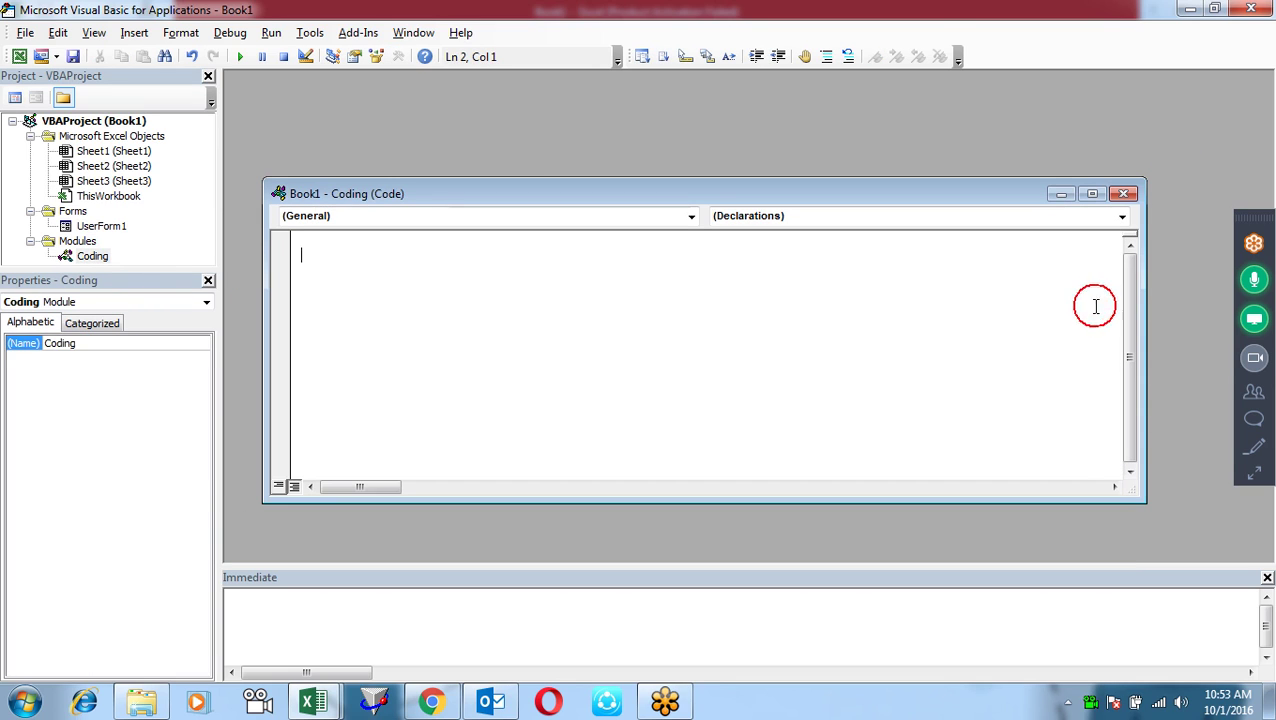
double_click(710, 193)
click(483, 184)
click(337, 121)
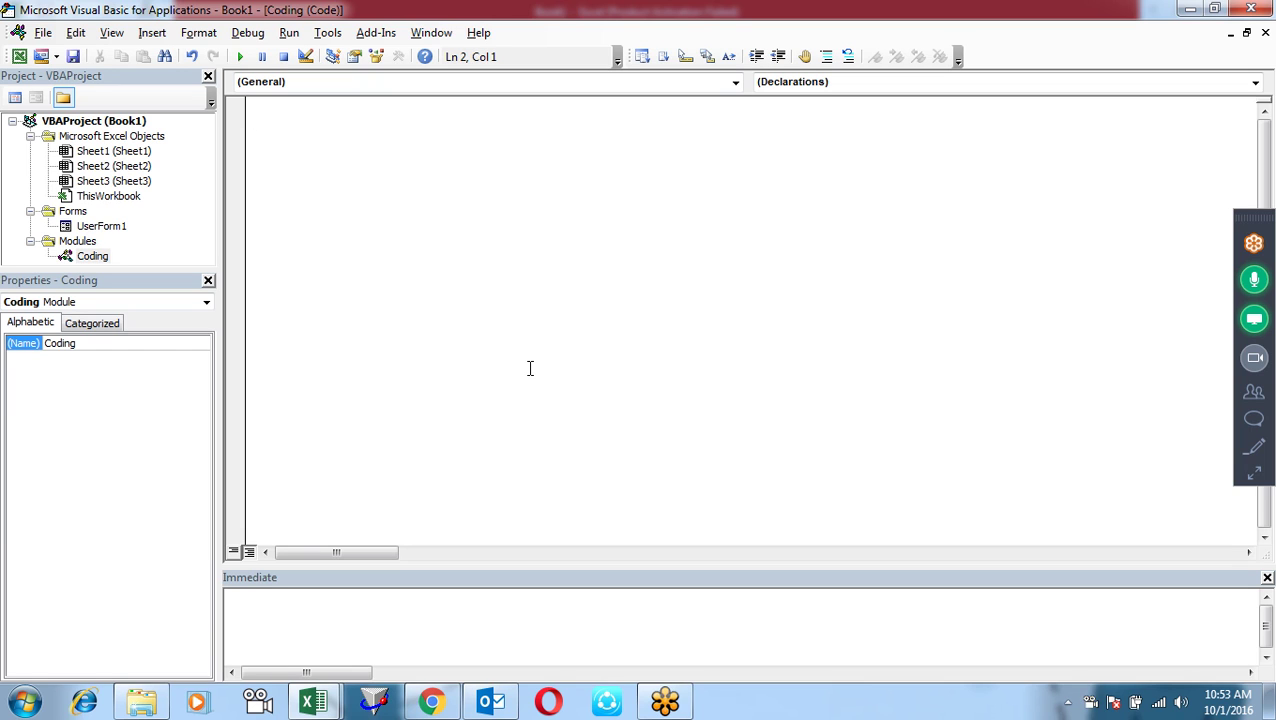
- Enter a name in cell D4, make it bold, and return to VBA with Alt+F11
click(1190, 10)
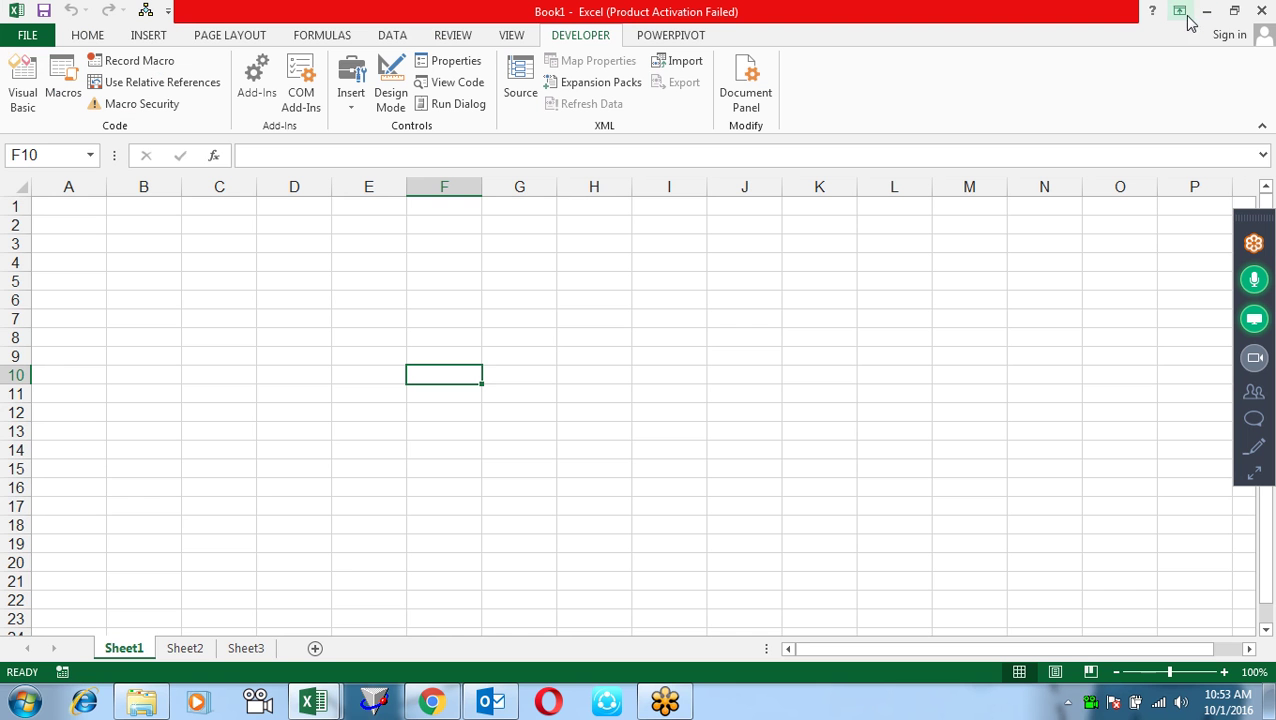
click(314, 257)
text(sandeep)
key(Return)
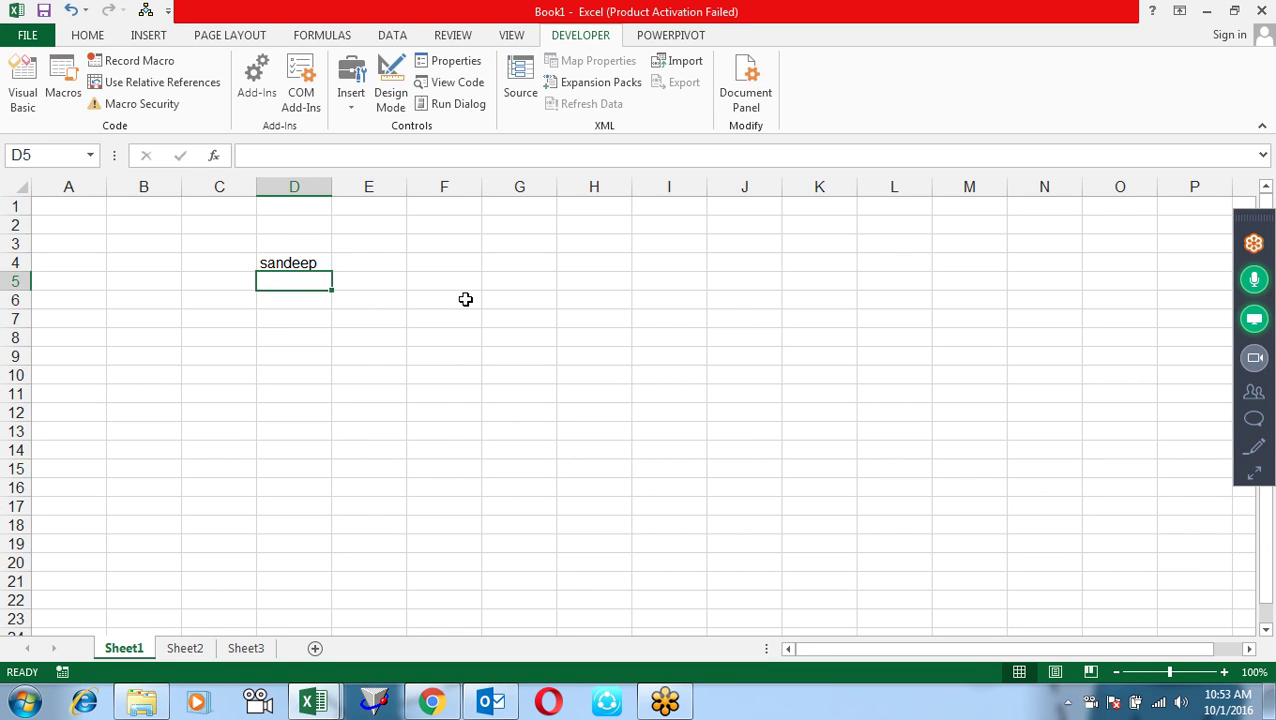
key(Up)
key(ctrl+shift+b)
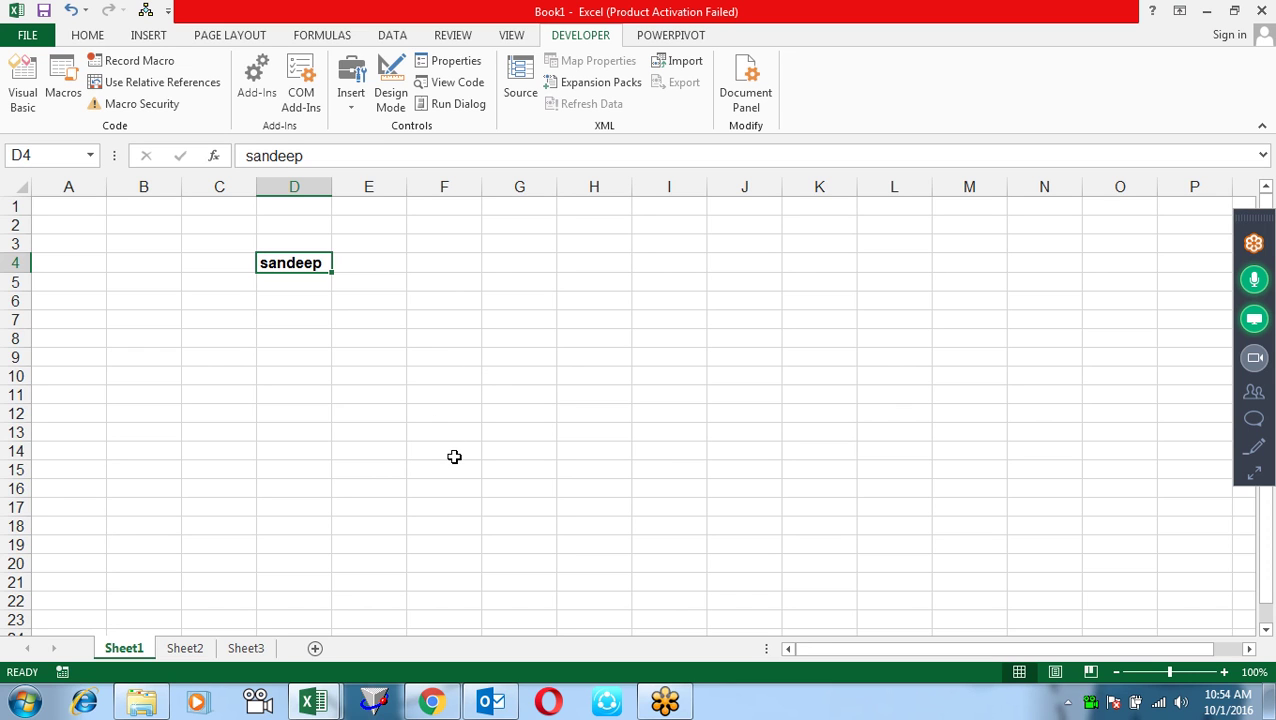
key(alt+F11)
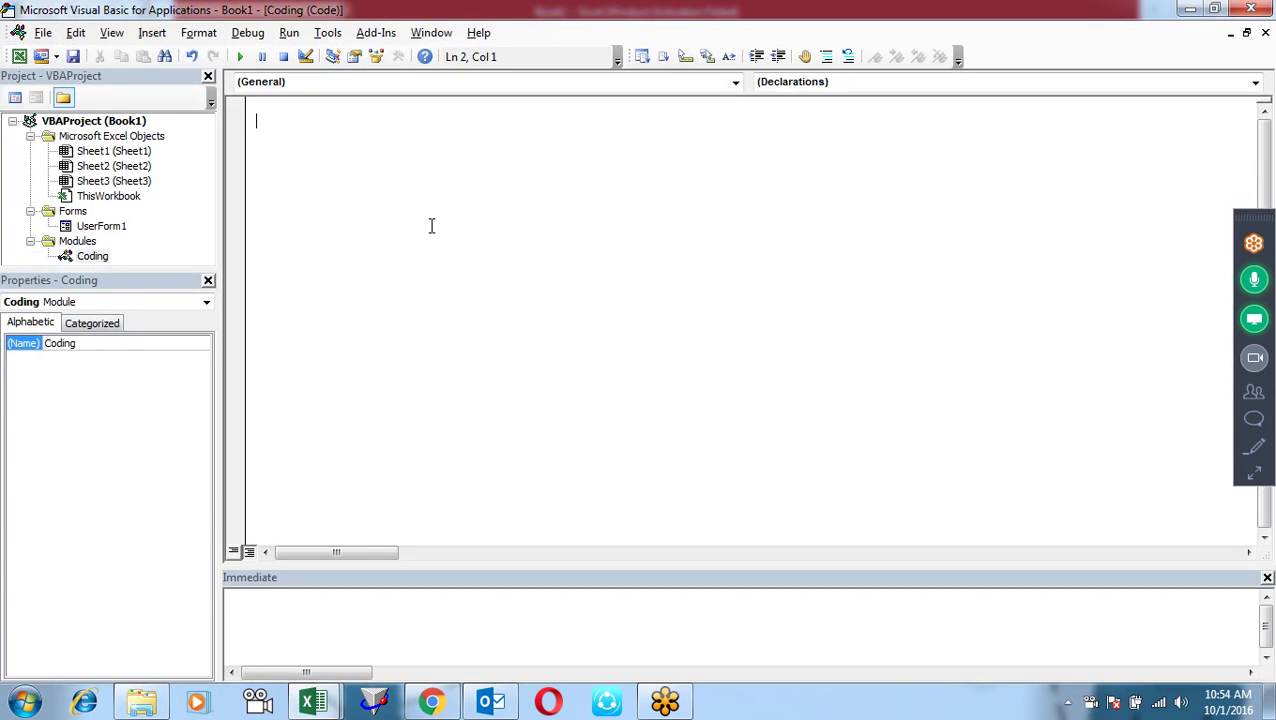
- Declare Sub abc and add blank lines inside it for the statements
text(sub)
text( ab)
key(BackSpace)
text(bc)
key(Return)
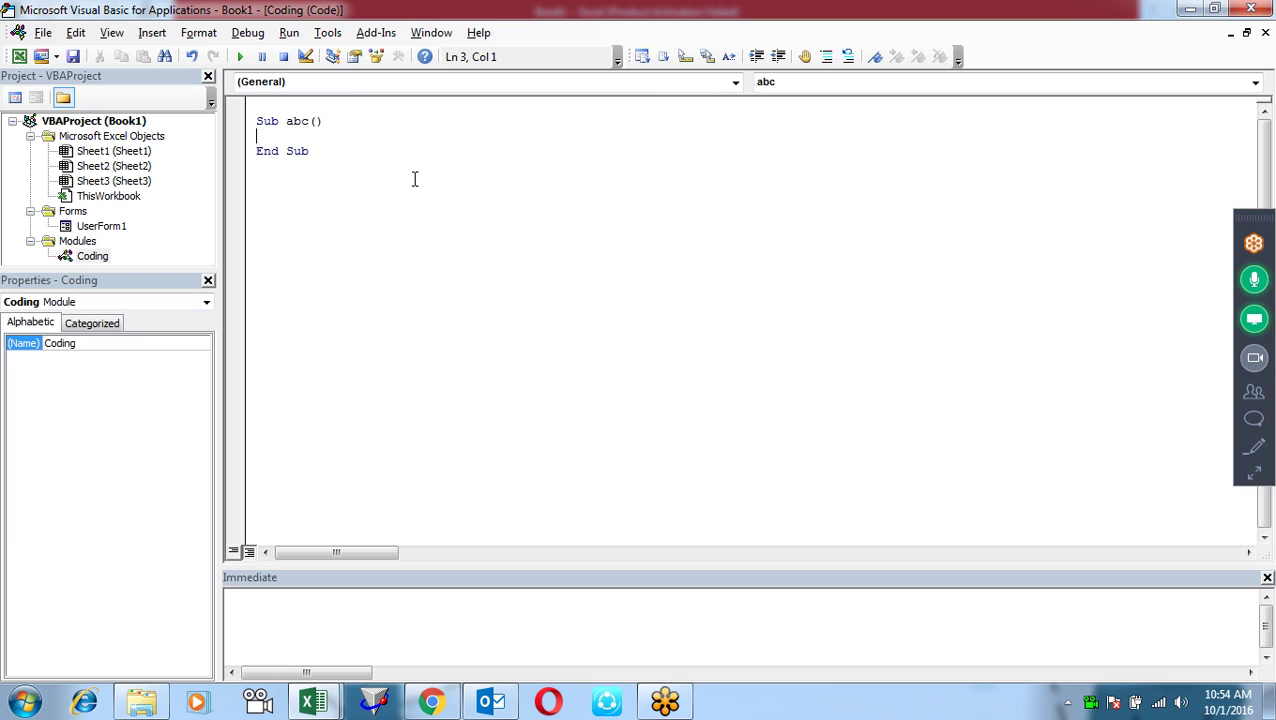
key(Return)
key(Return)
key(Up)
key(Up)
key(Down)
key(Up)
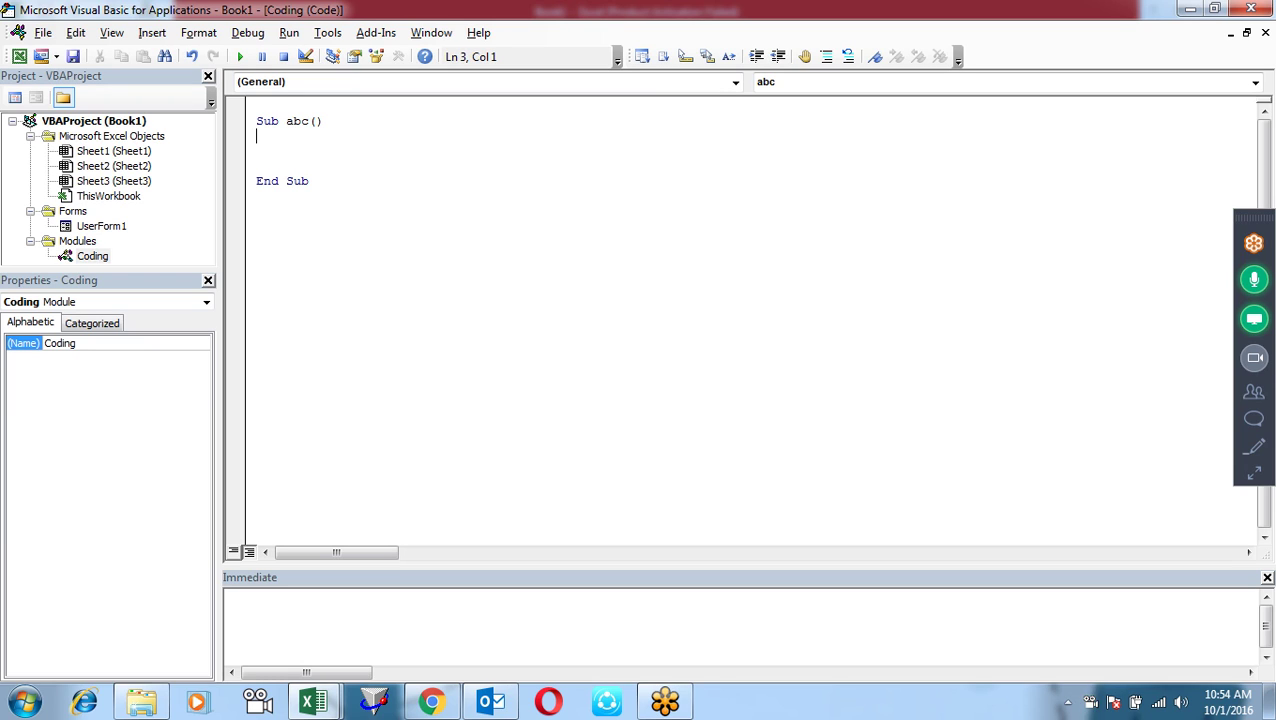
key(Down)
- On the worksheet, clear cell D4 and turn off its bold formatting
key(alt+Tab)
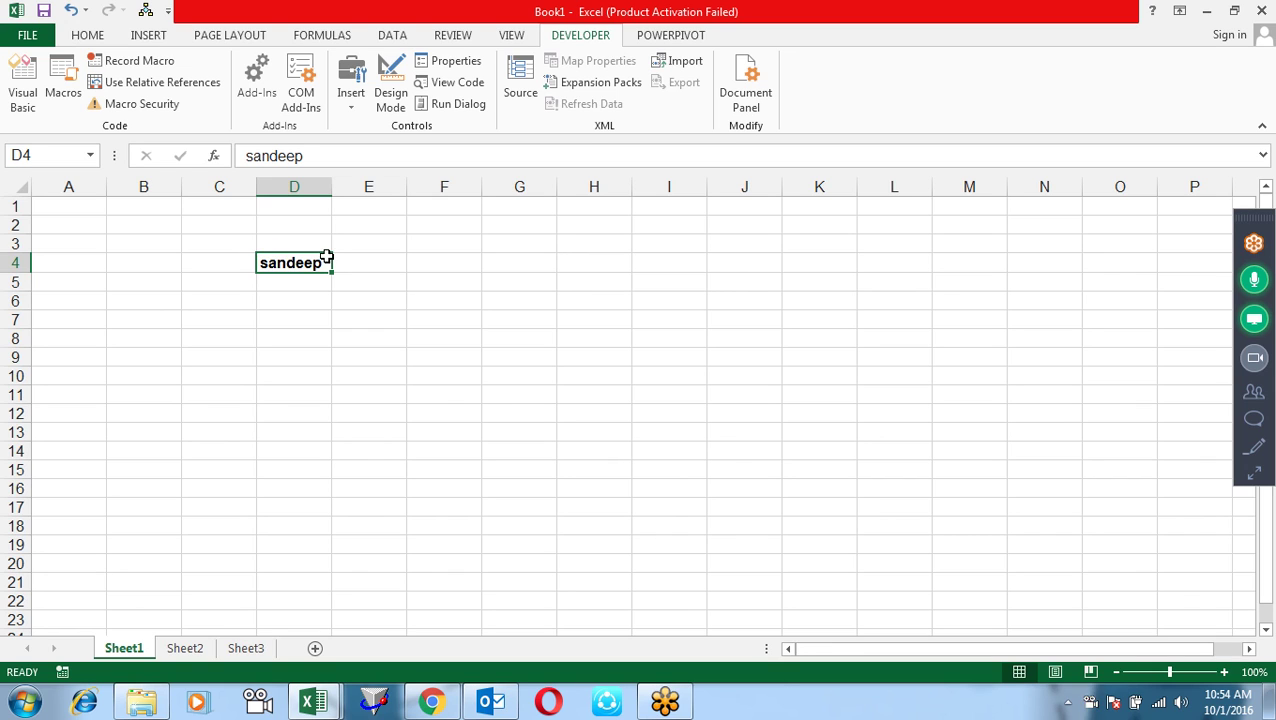
key(Delete)
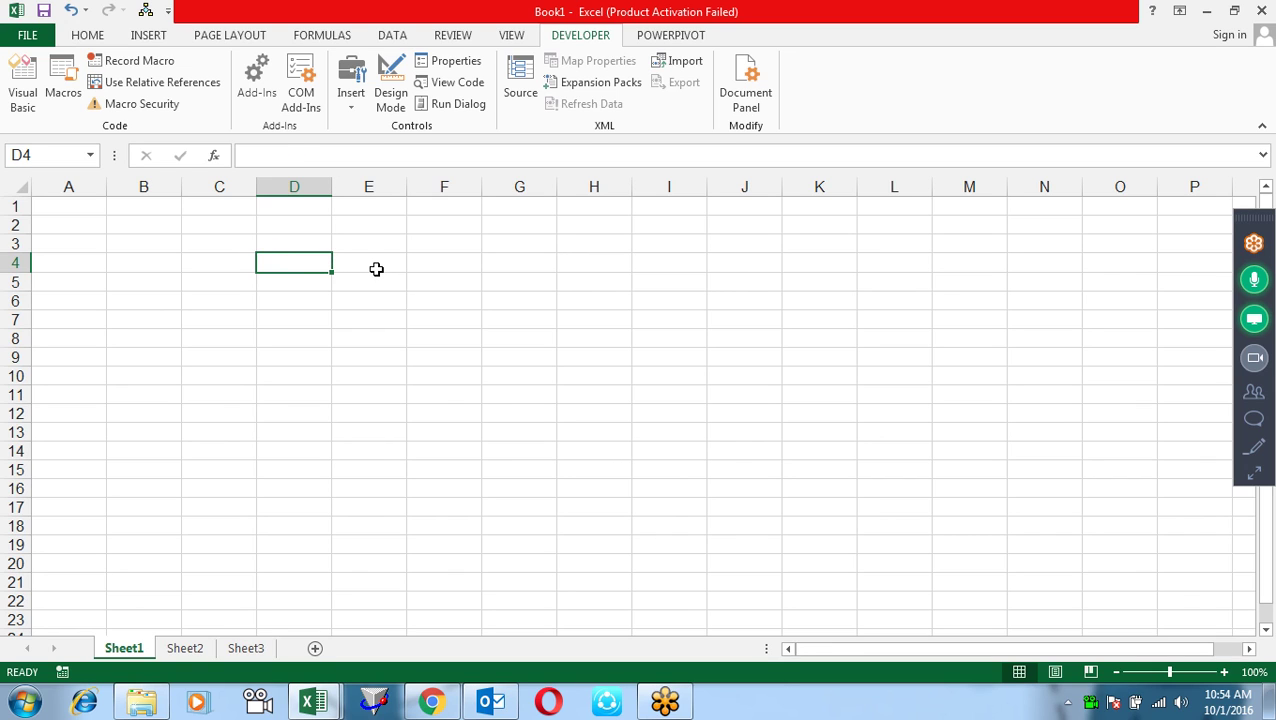
click(90, 34)
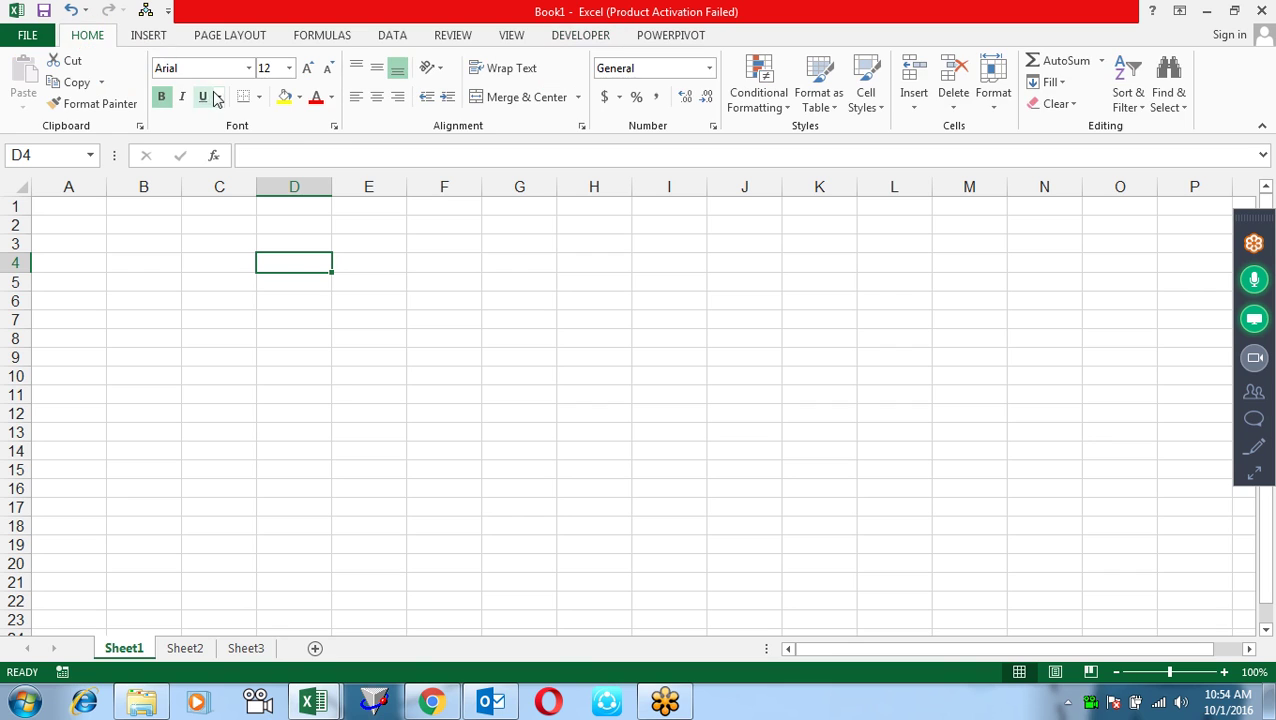
click(161, 96)
key(alt+Tab)
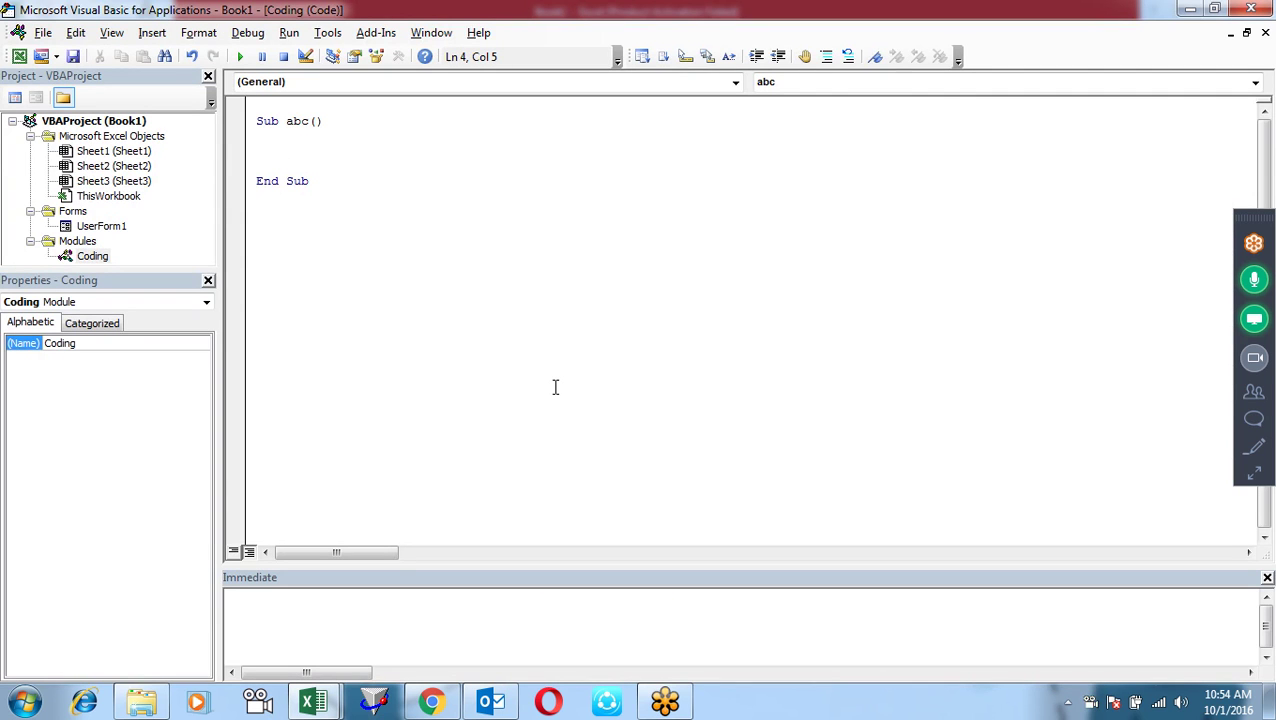
- In Sub abc, write a name into Range("D4").Value and add Range("D4").Font.Bold = True
text(Range)
text(("D4"))
text(.Value)
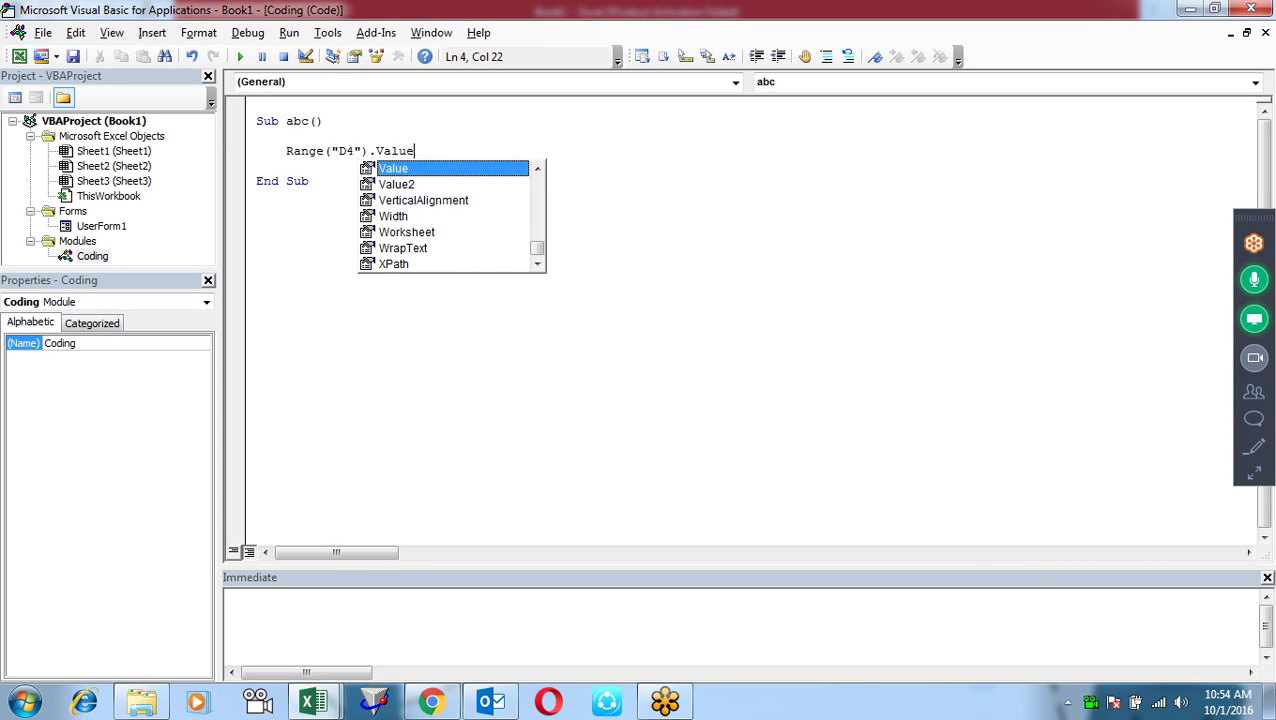
text(=")
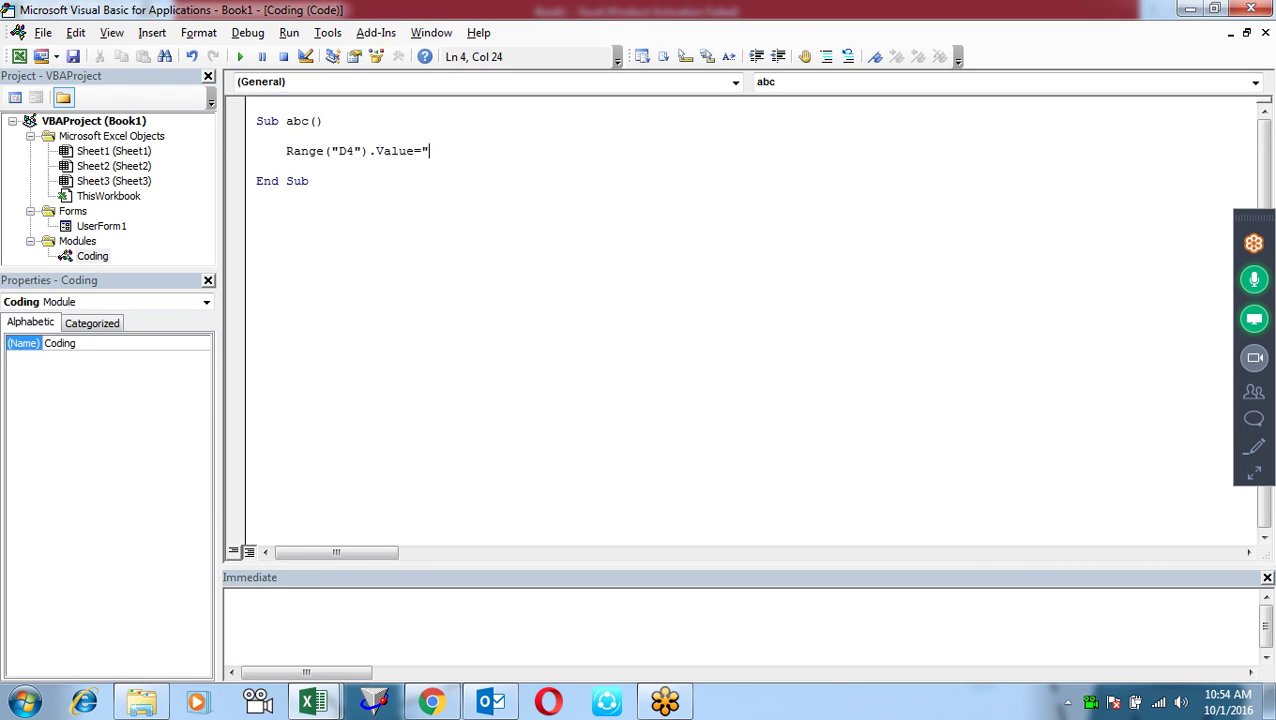
text(Sandeep)
text(")
key(Return)
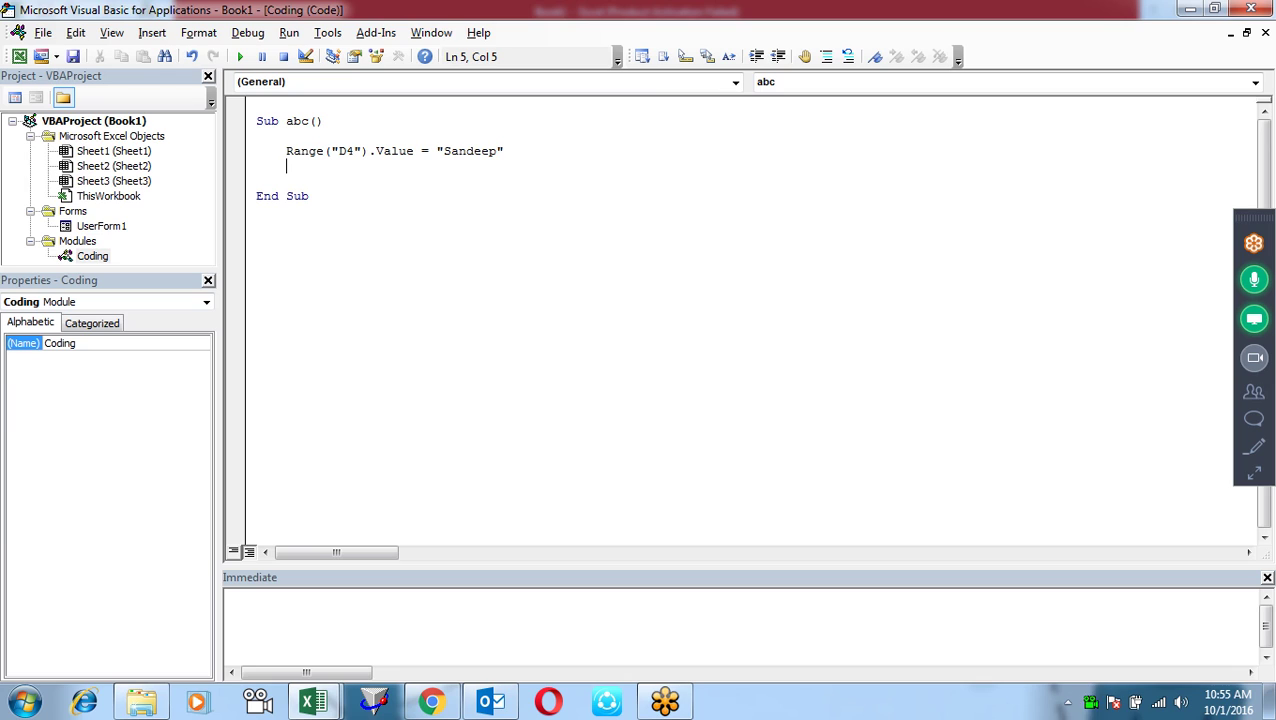
text(Range)
text(("D)
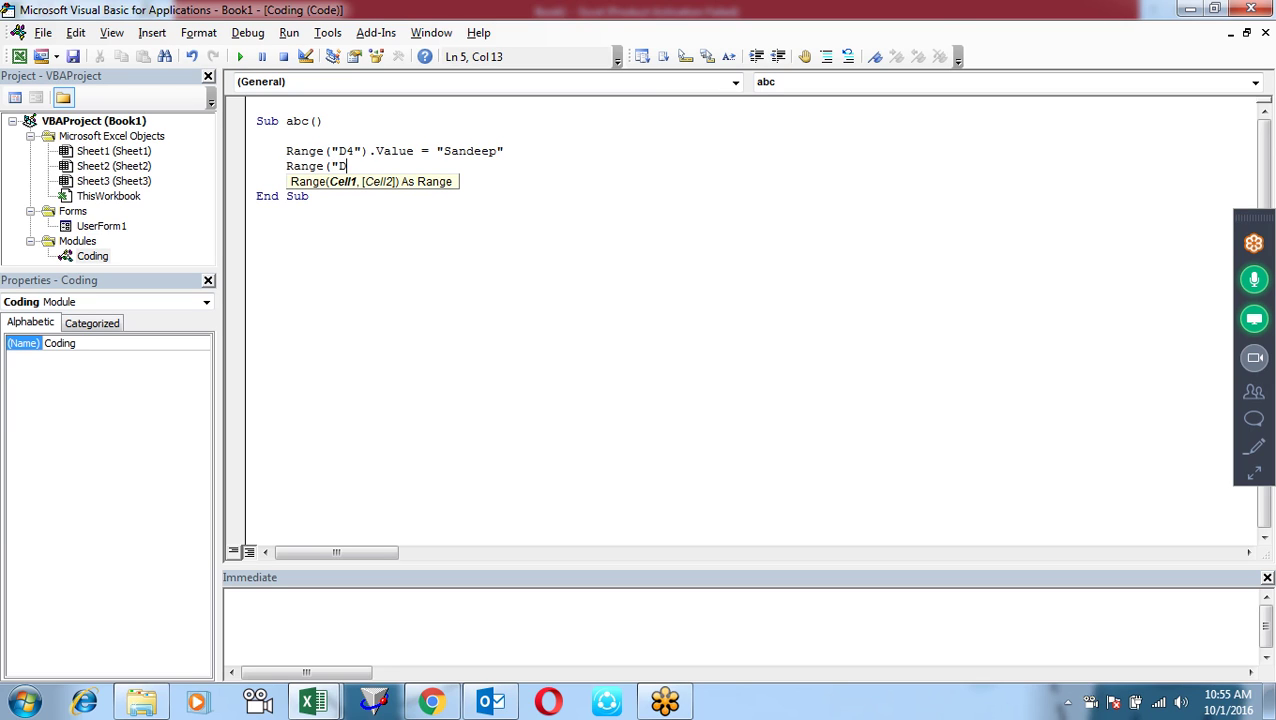
text(4)
text(").)
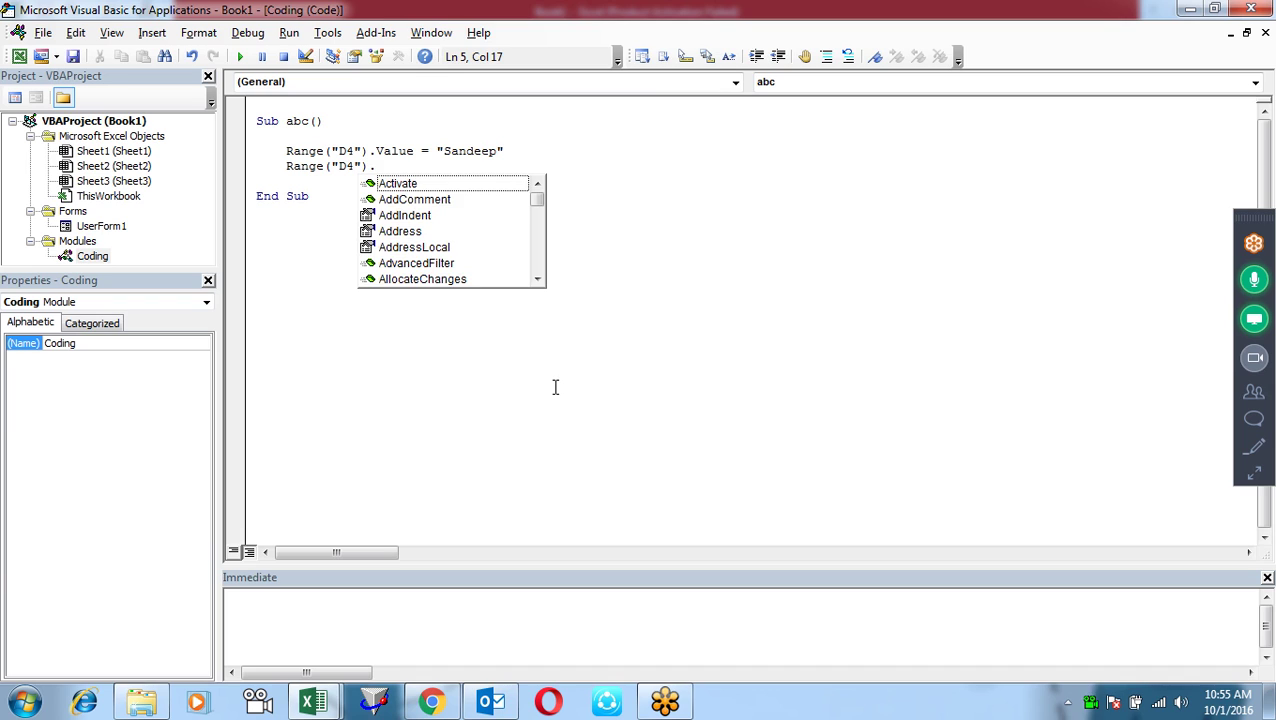
text(Font.Bo)
key(Tab)
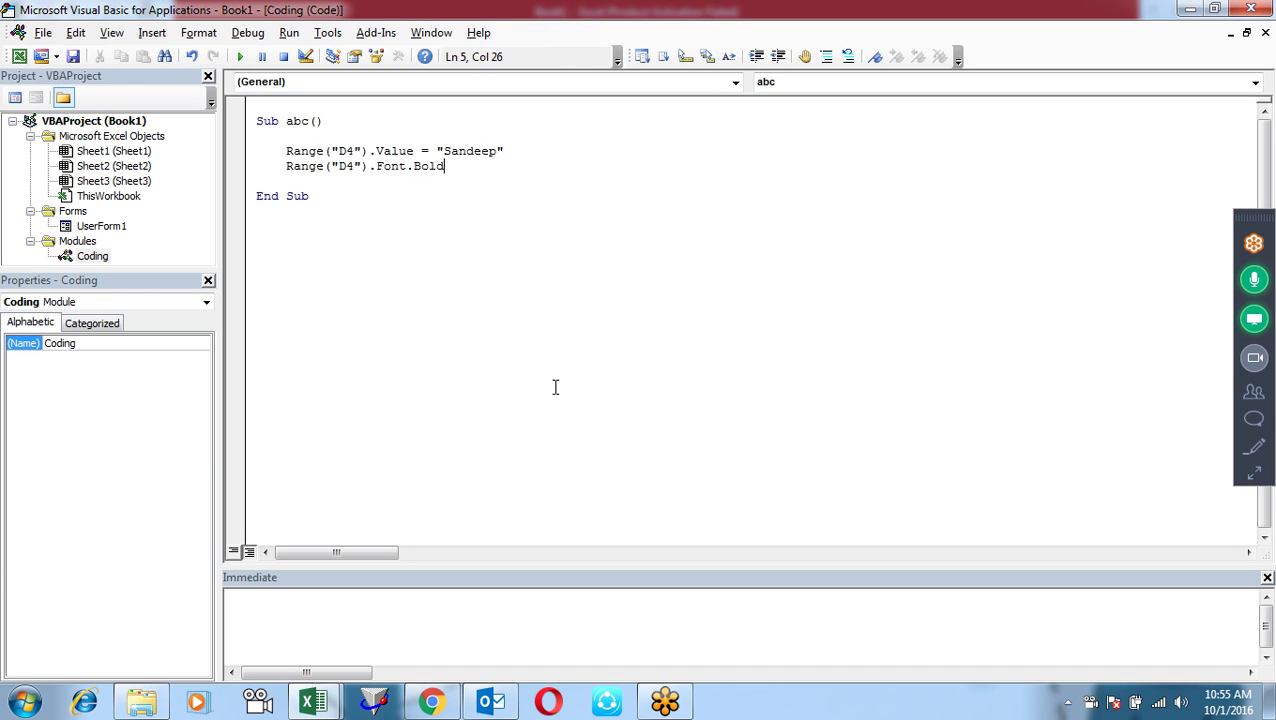
text(=true)
key(Return)
click(282, 131)
click(281, 167)
- Copy Sub abc and paste a duplicate below its End Sub
mouse_move(316, 197)
mouse_down()
mouse_move(257, 151)
mouse_move(258, 106)
mouse_move(218, 122)
mouse_up()
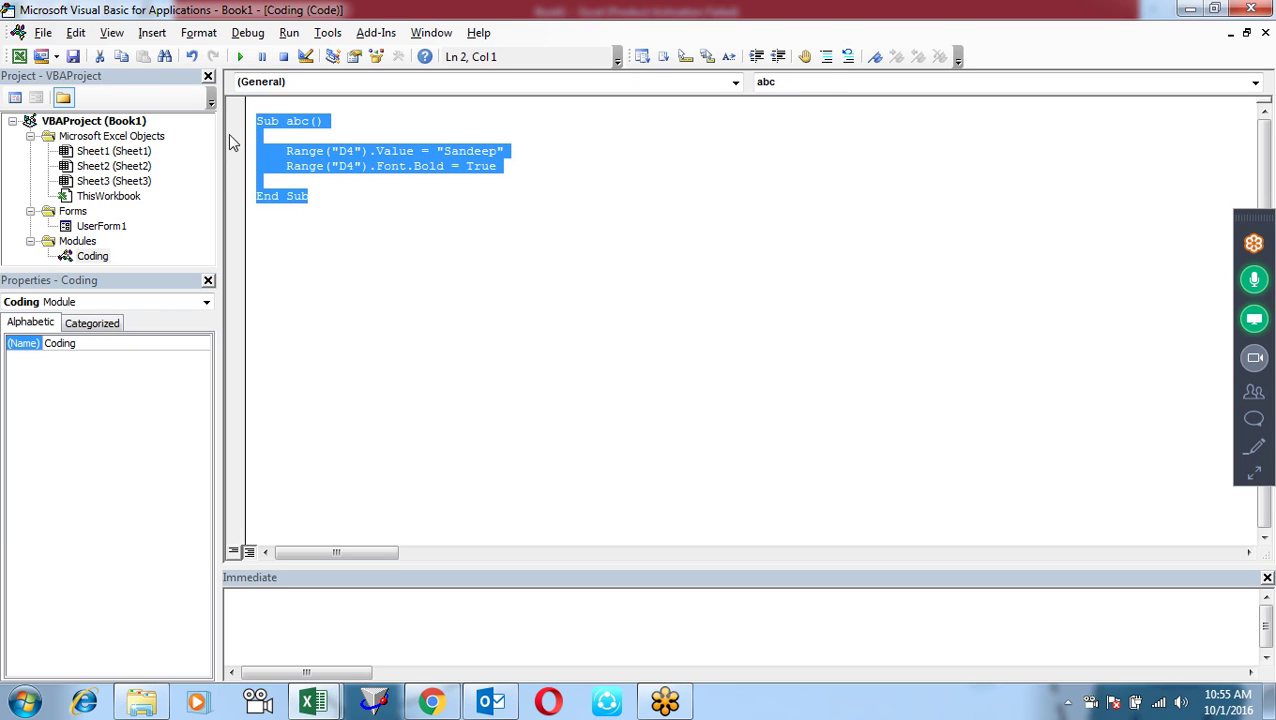
key(ctrl+c)
click(383, 316)
key(Return)
key(Return)
key(ctrl+v)
- Rename the copy to ab, give it a different name value, and change both D4 references to C4
click(314, 226)
key(BackSpace)
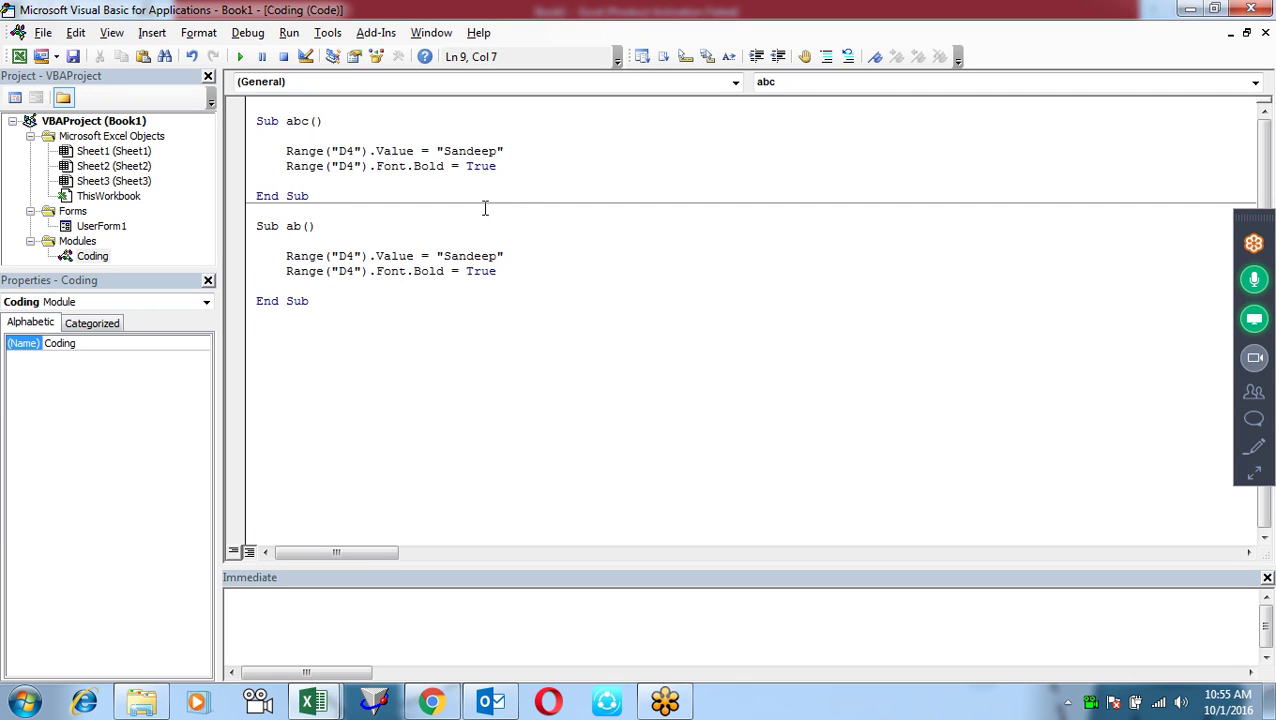
drag(497, 255, 443, 256)
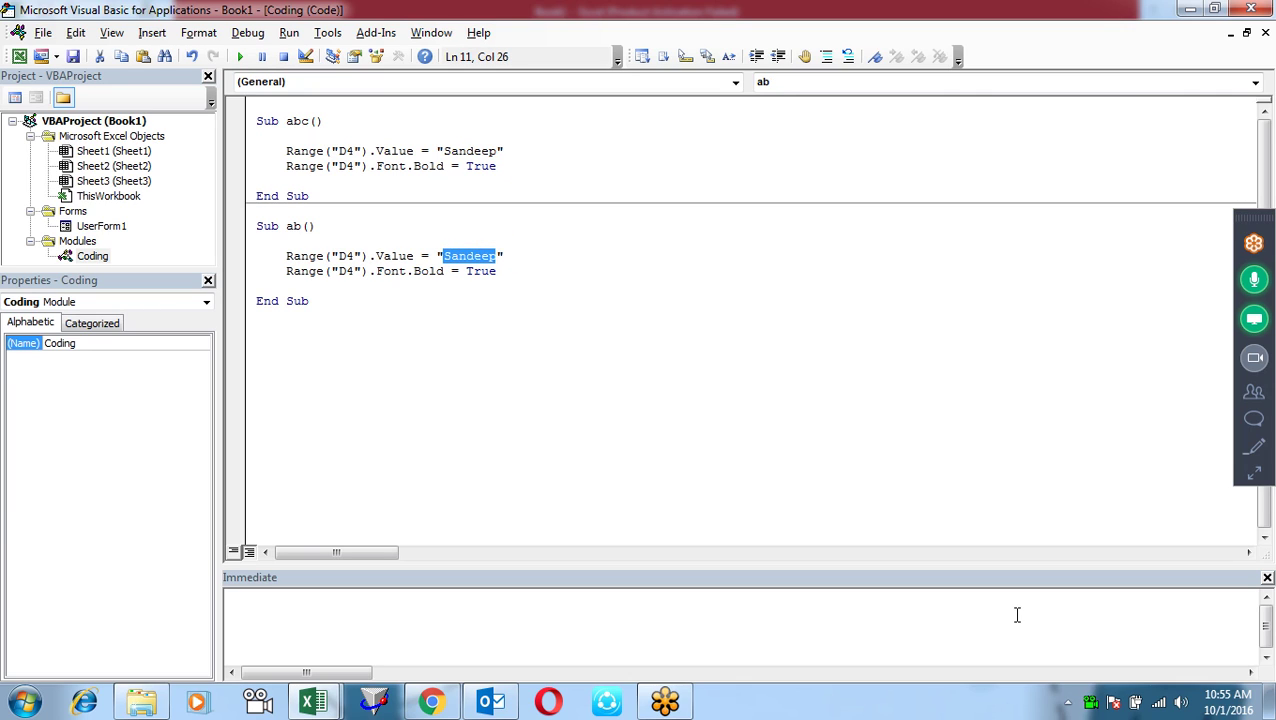
text(Pradeep)
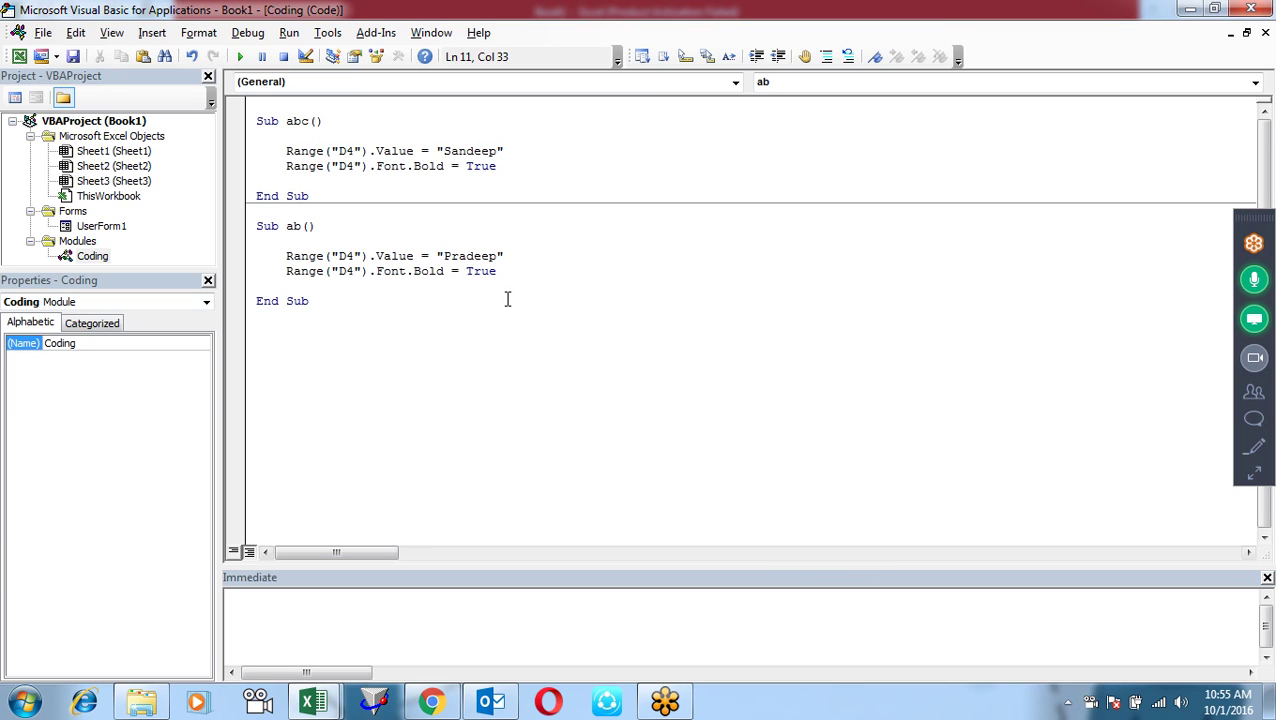
click(343, 258)
key(BackSpace)
text(C)
key(BackSpace)
text(C)
click(350, 349)
click(272, 259)
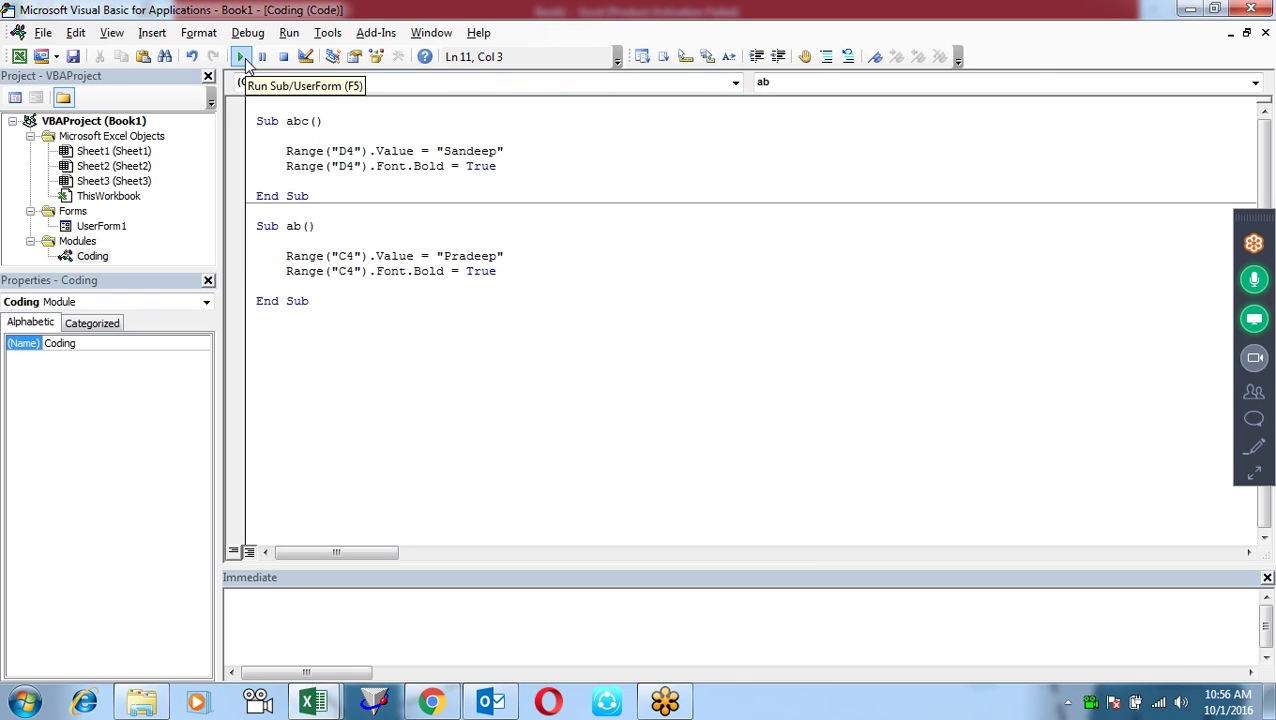
- Move the VBA editor aside to reveal the sheet, then run the abc and ab macros
double_click(1055, 12)
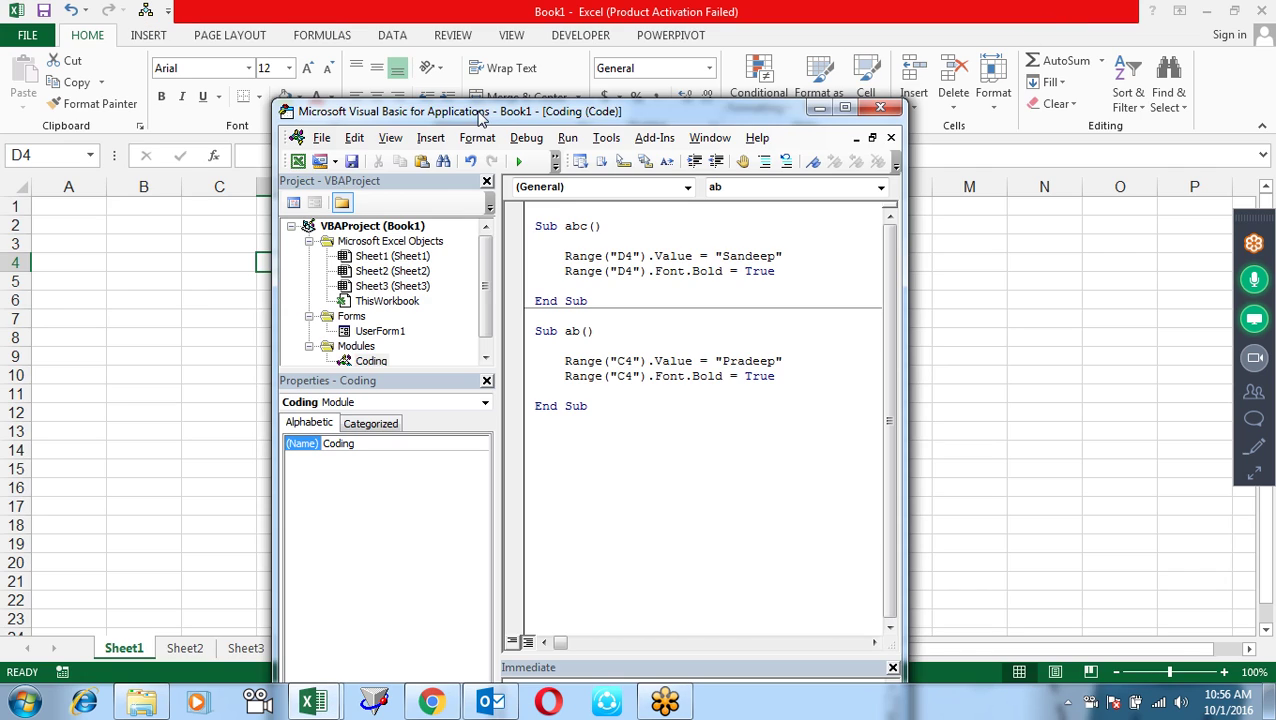
drag(480, 117, 858, 95)
click(137, 331)
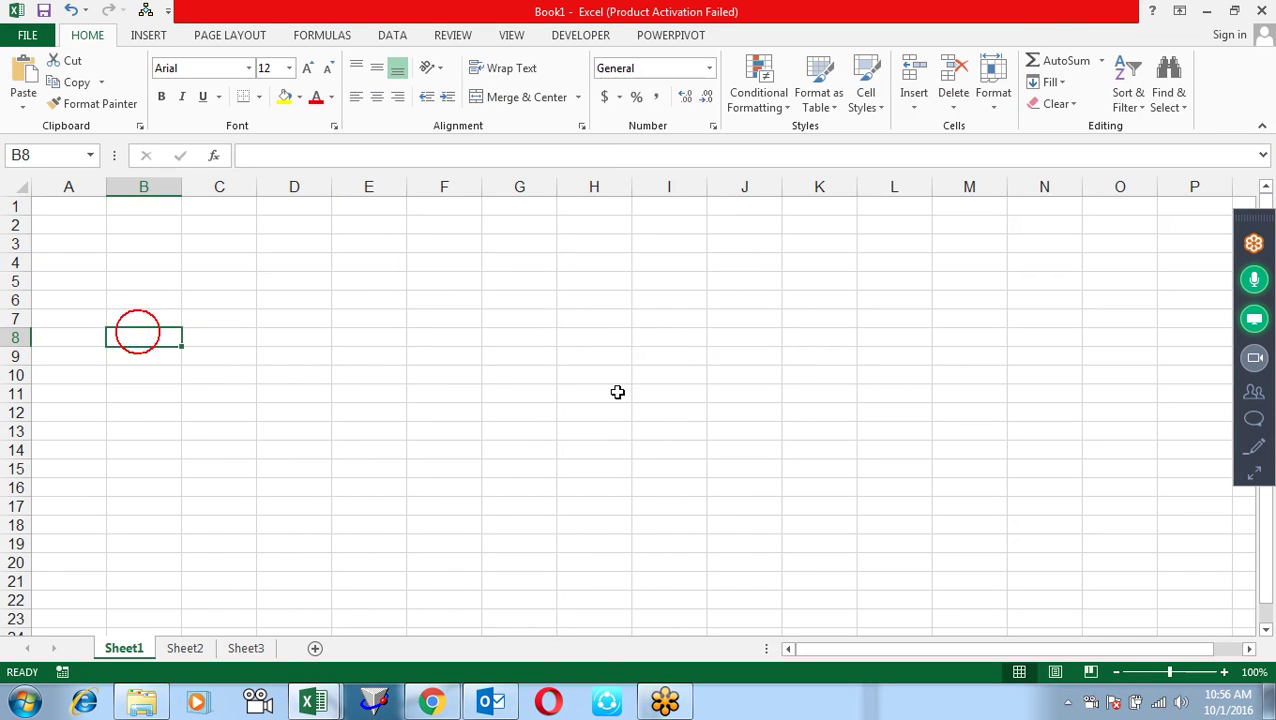
mouse_move(373, 702)
click(412, 611)
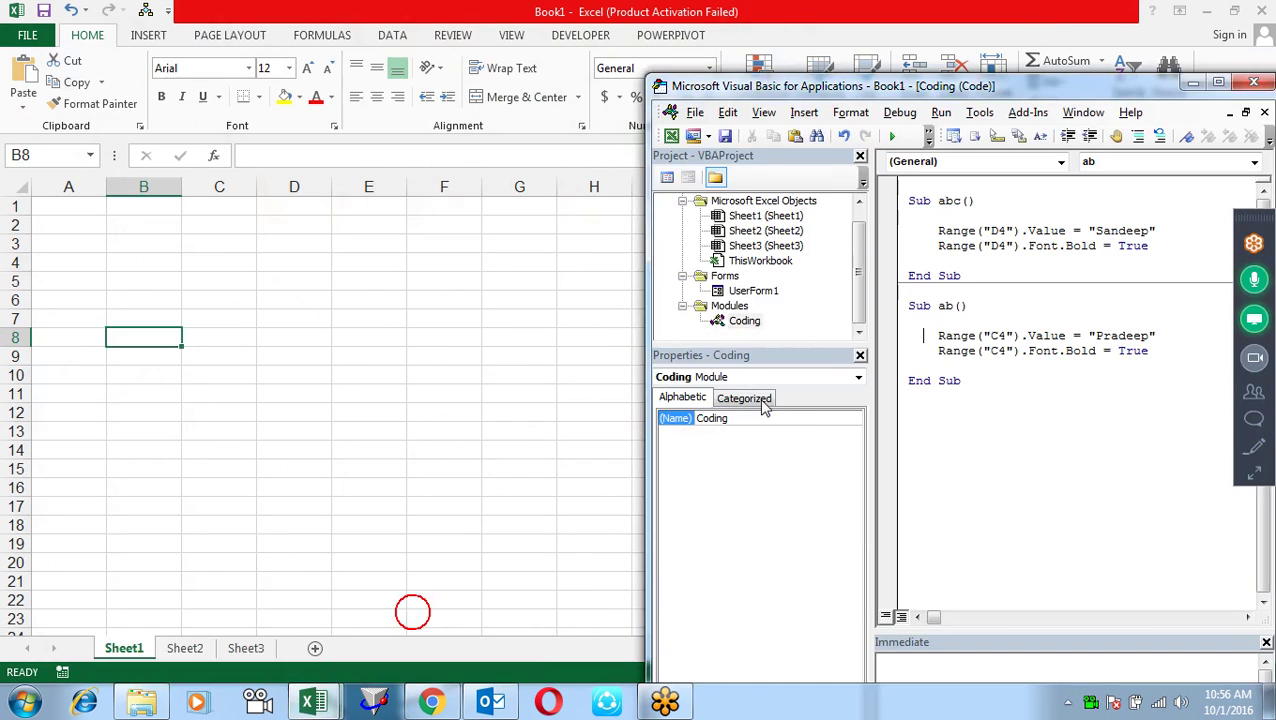
click(946, 232)
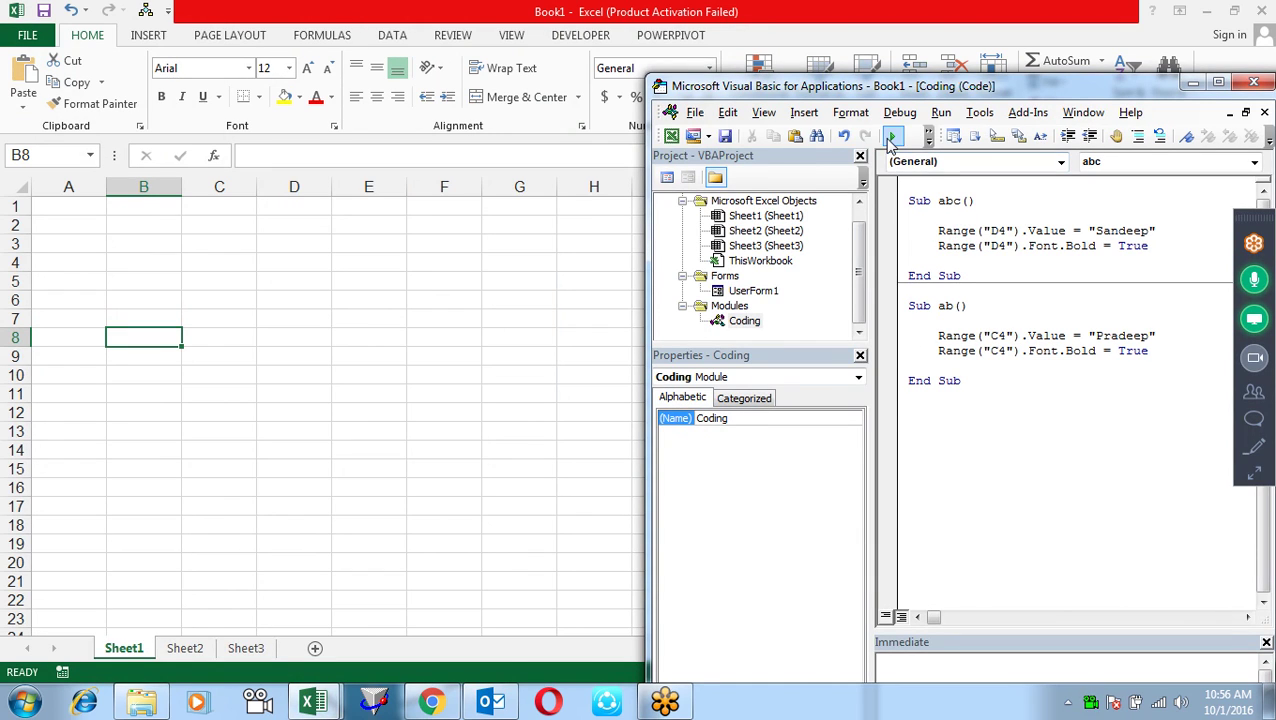
click(892, 138)
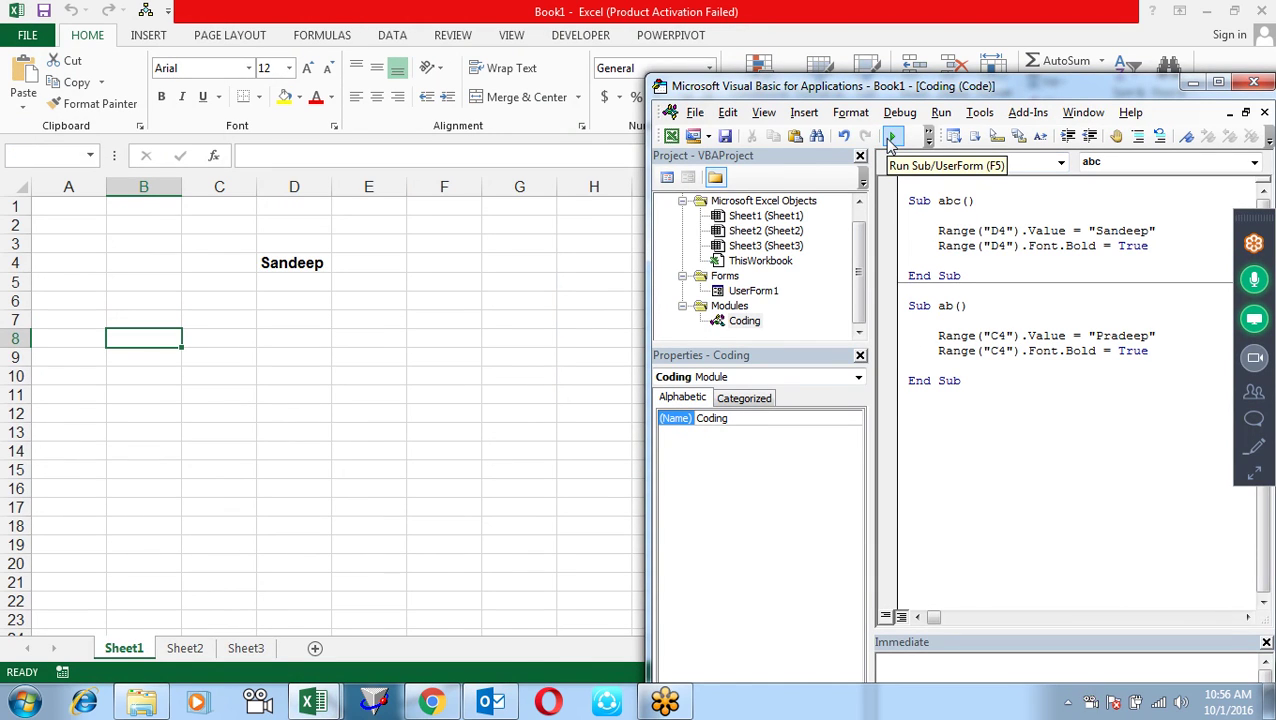
click(934, 300)
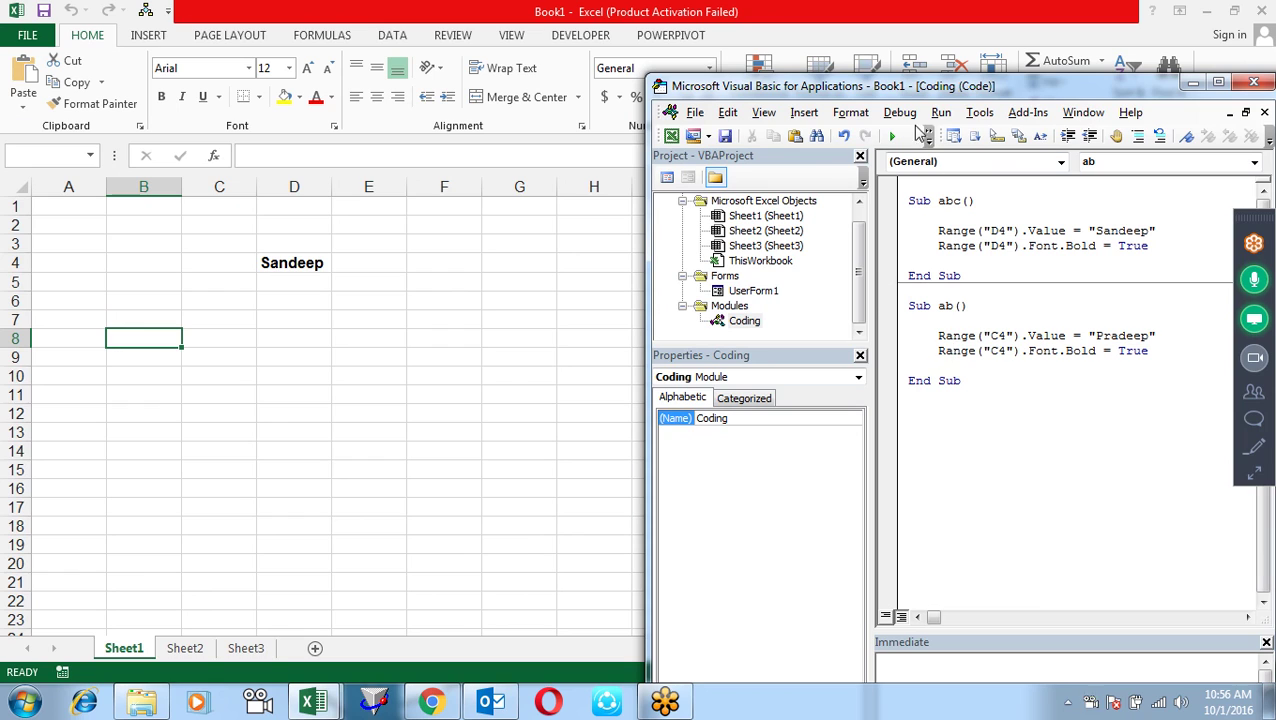
click(893, 137)
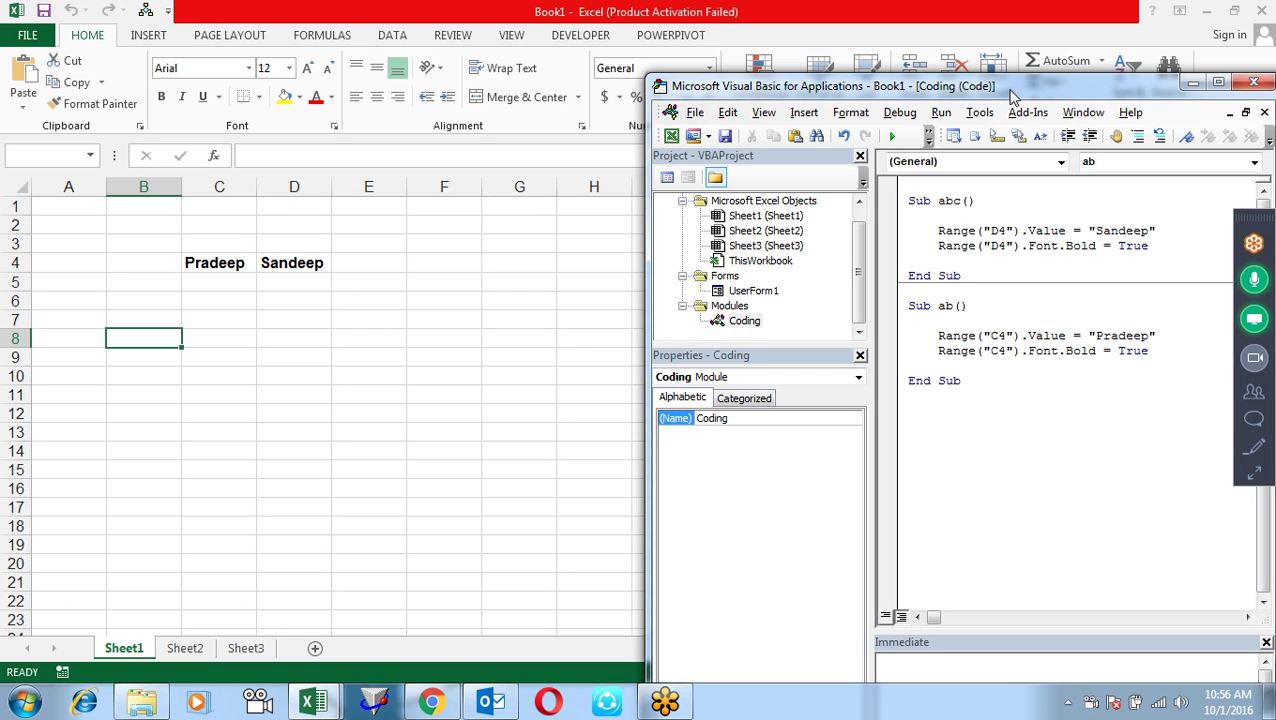
- Start a =SUM formula in C7, cancel it, and return to the maximized VBA editor
key(alt+F11)
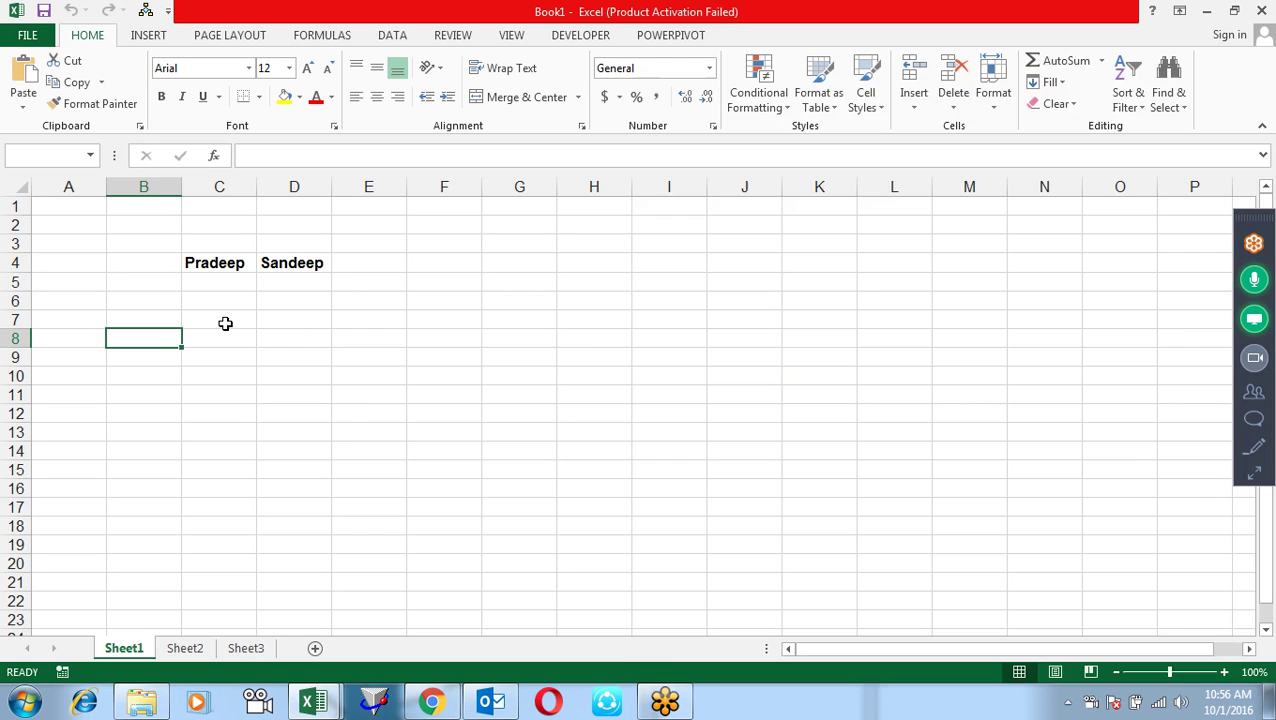
click(225, 323)
text(=sum)
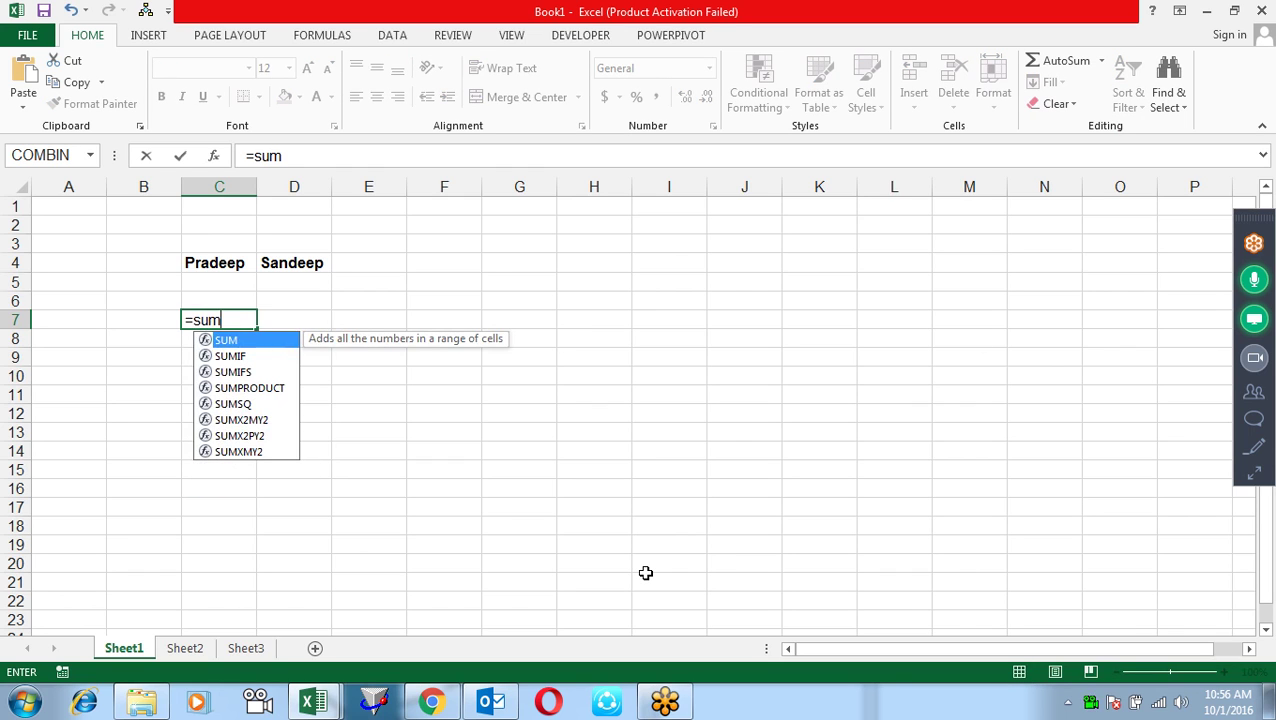
key(Tab)
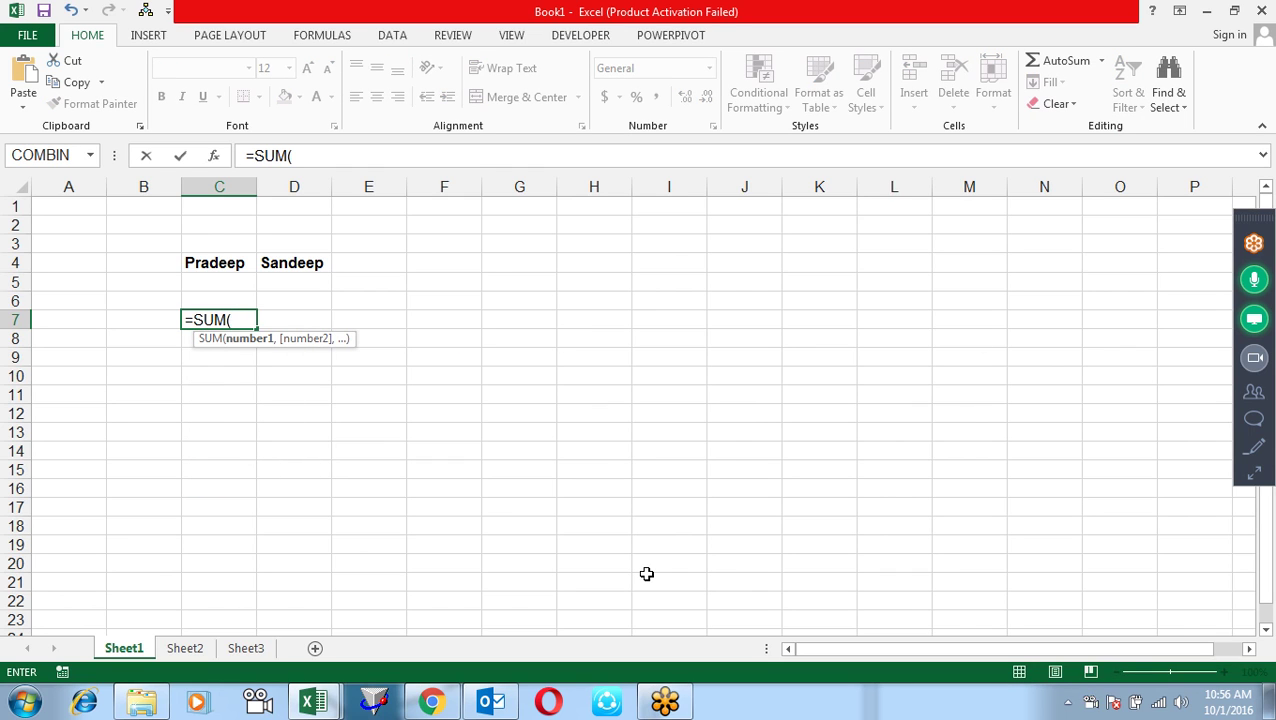
key(Escape)
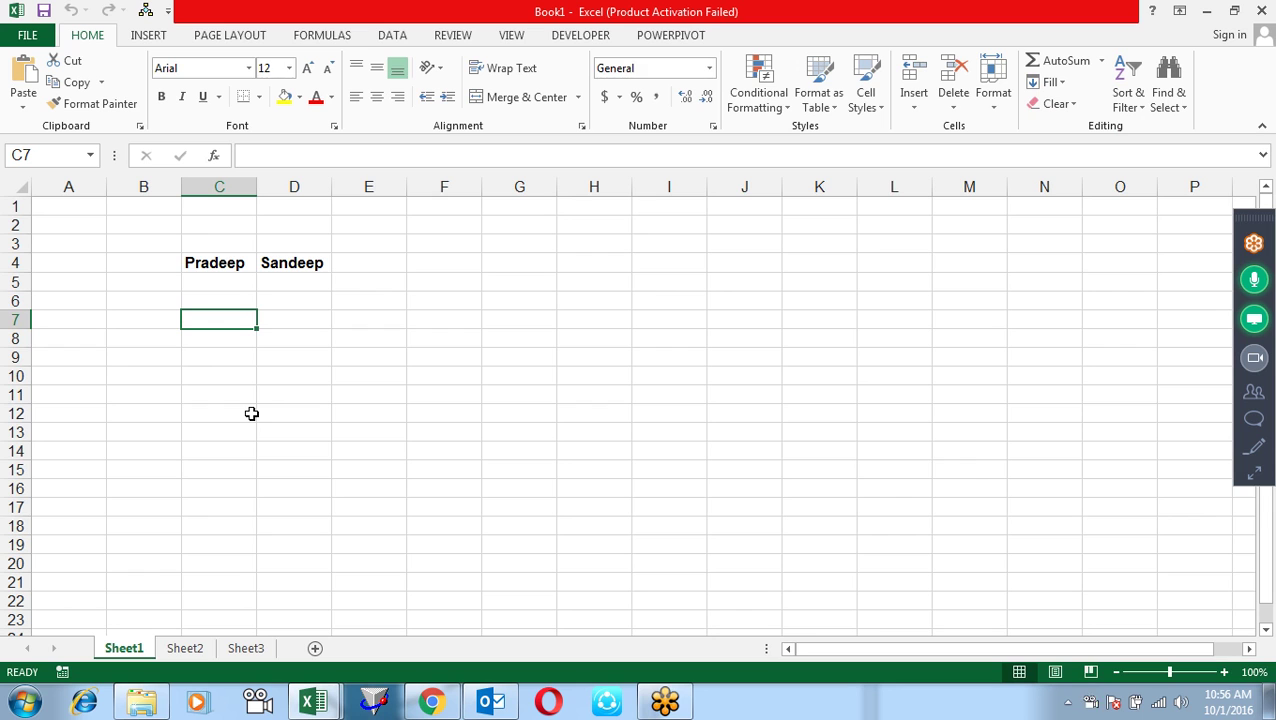
key(alt+F11)
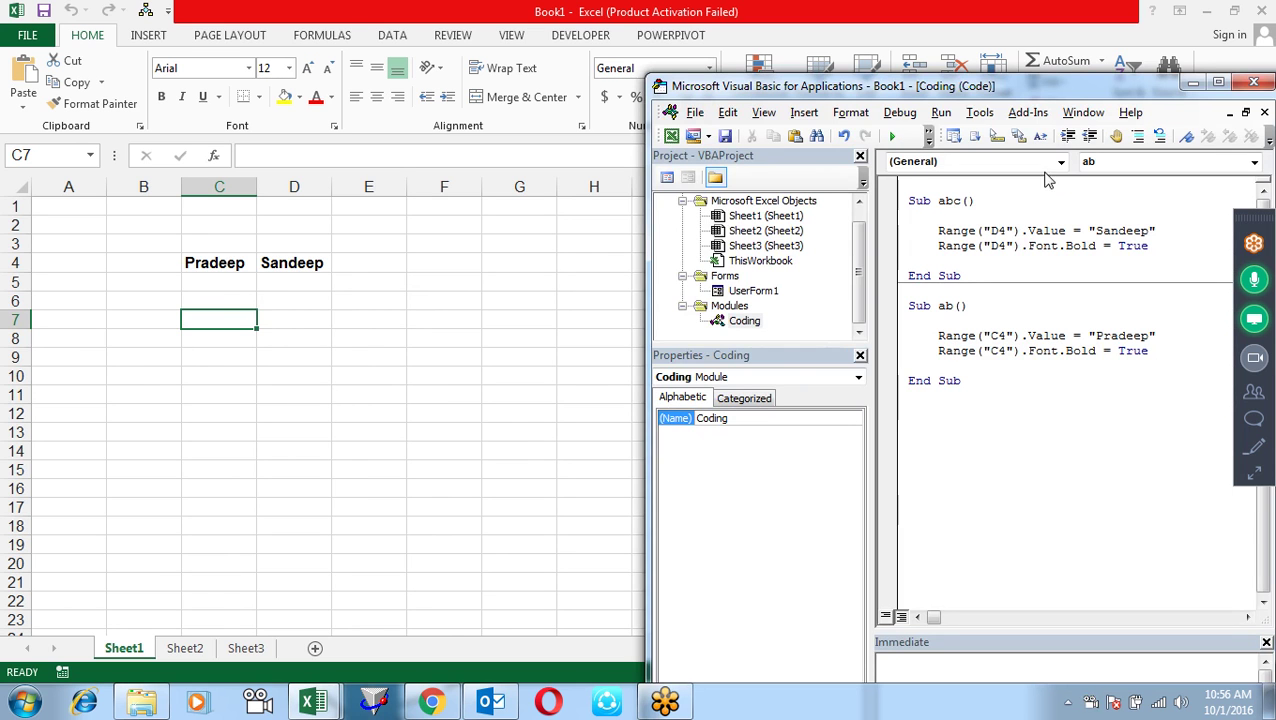
double_click(955, 83)
- Declare Function hl() below Sub ab with blank lines inside it
click(309, 346)
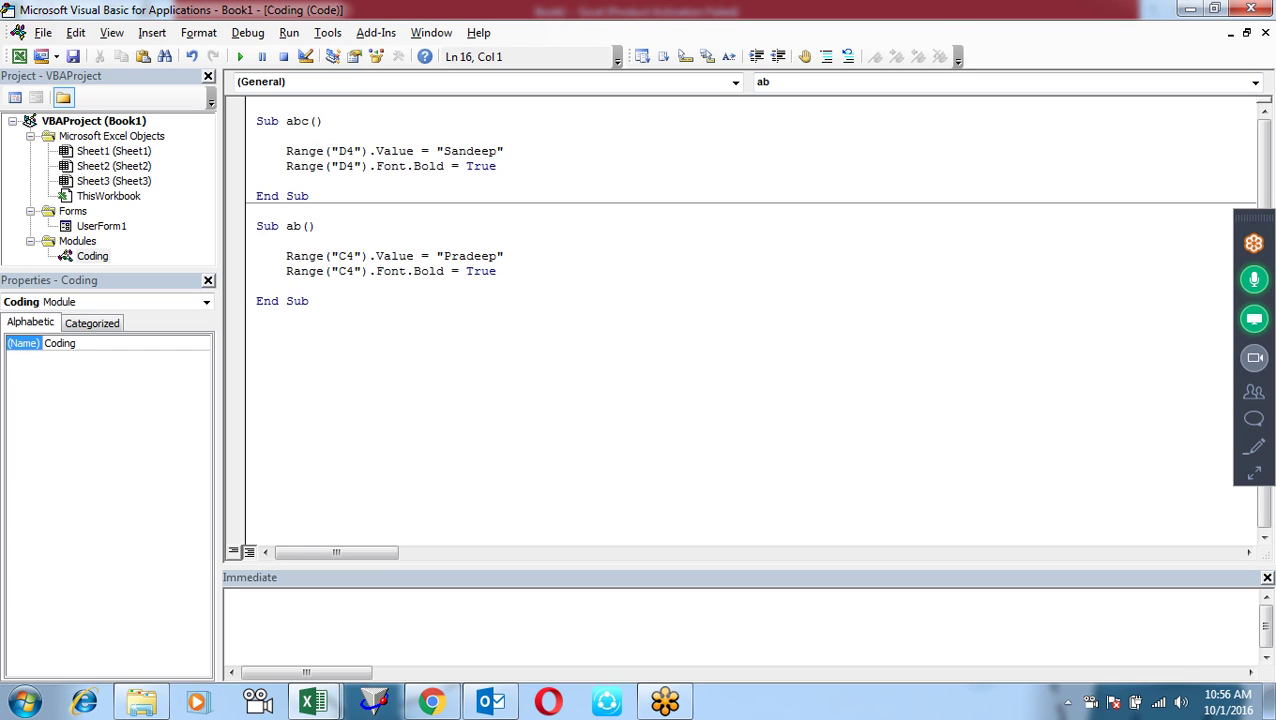
text(function)
text(hl)
key(Return)
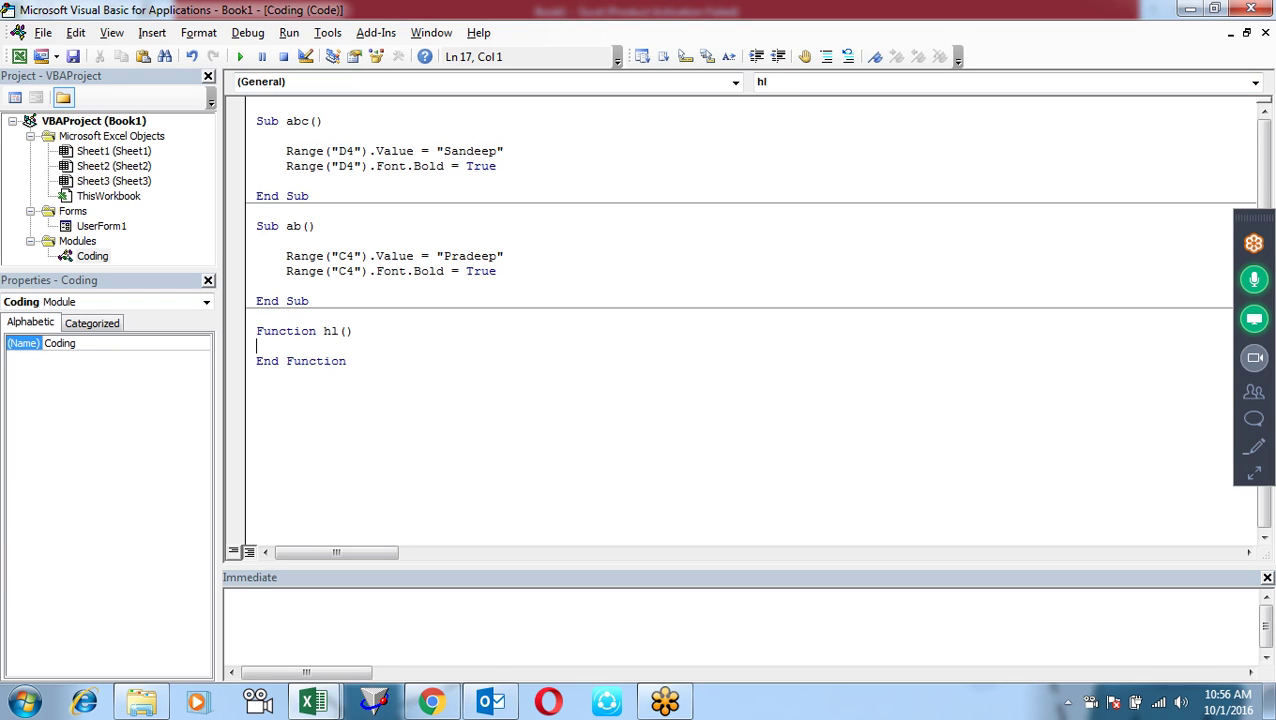
key(Return)
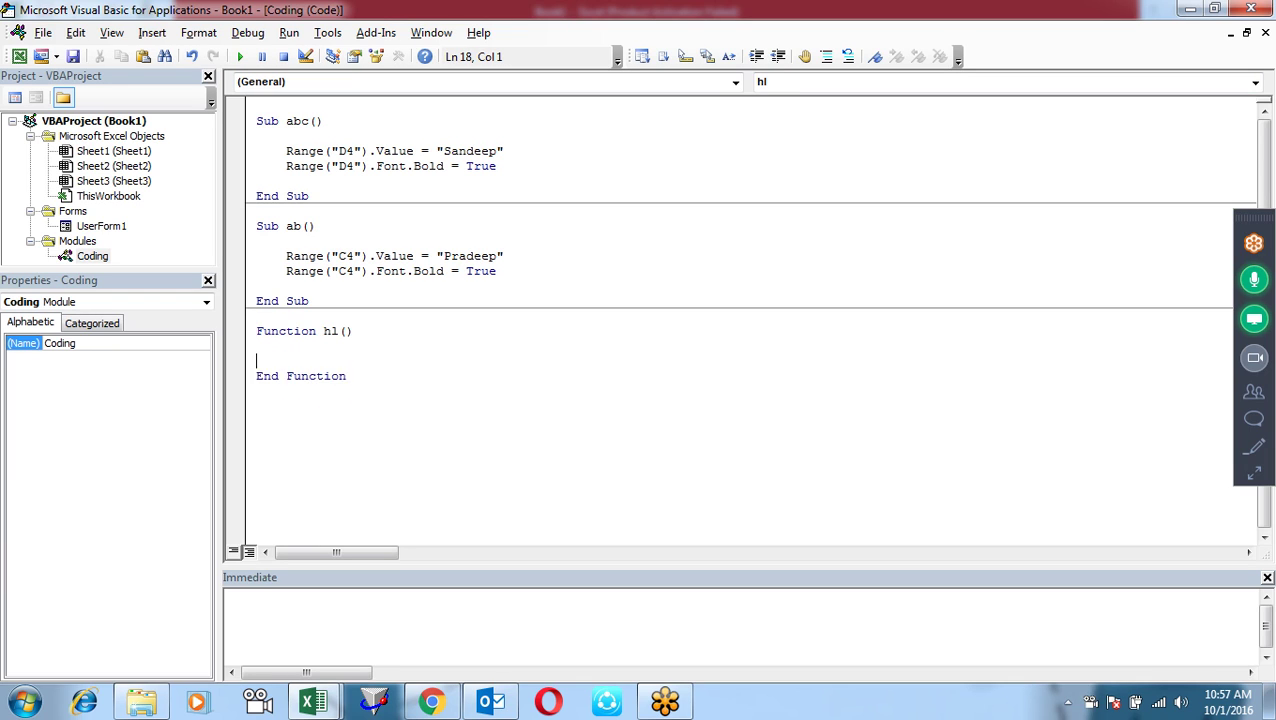
key(Return)
double_click(258, 331)
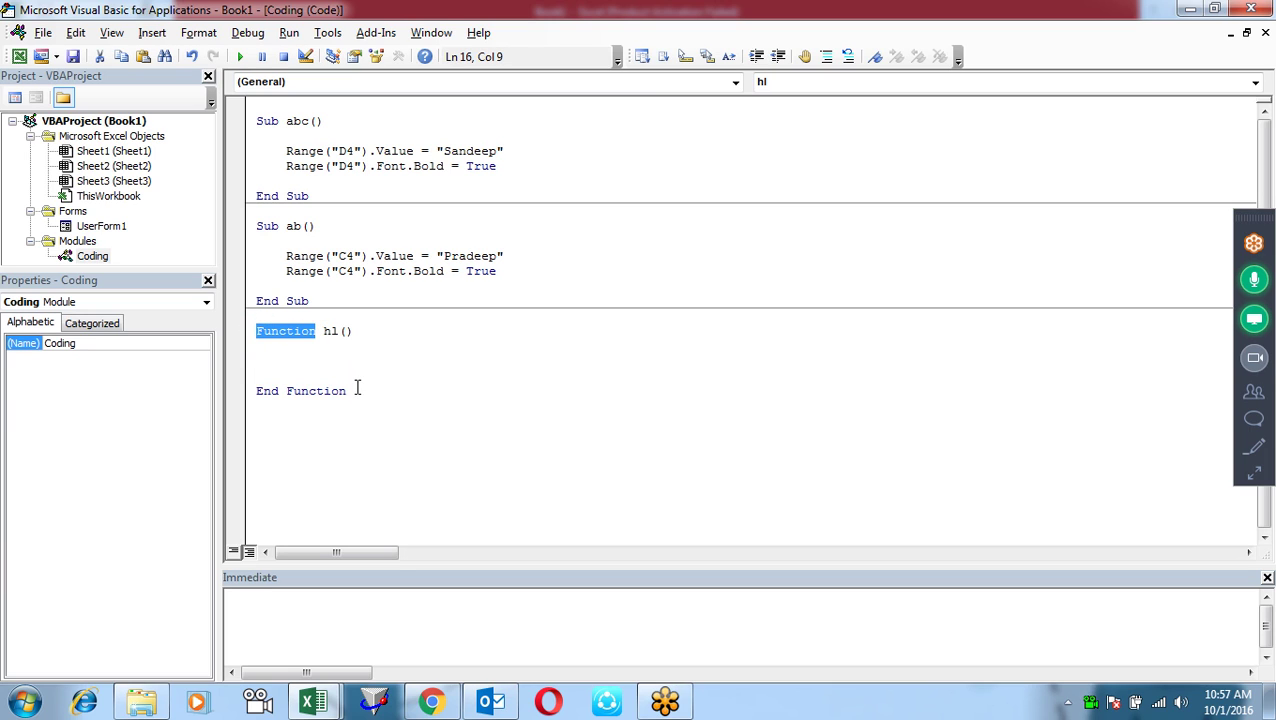
drag(352, 389, 282, 387)
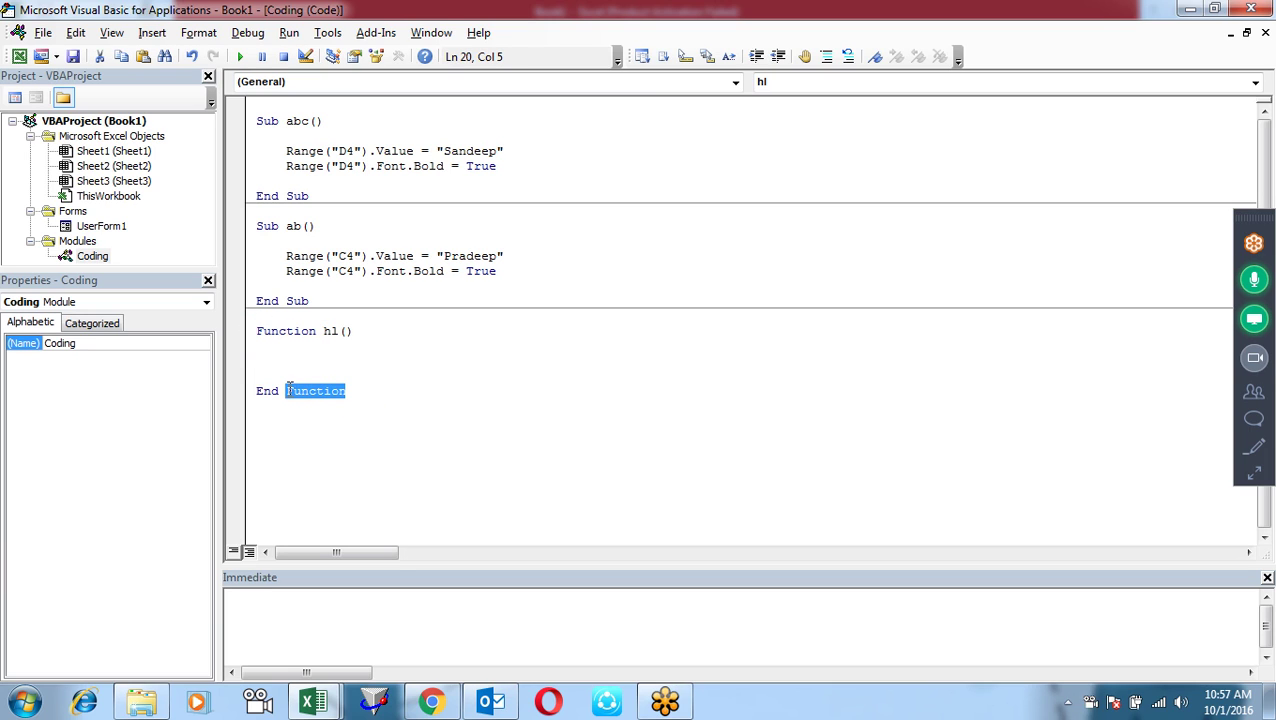
click(277, 346)
click(288, 353)
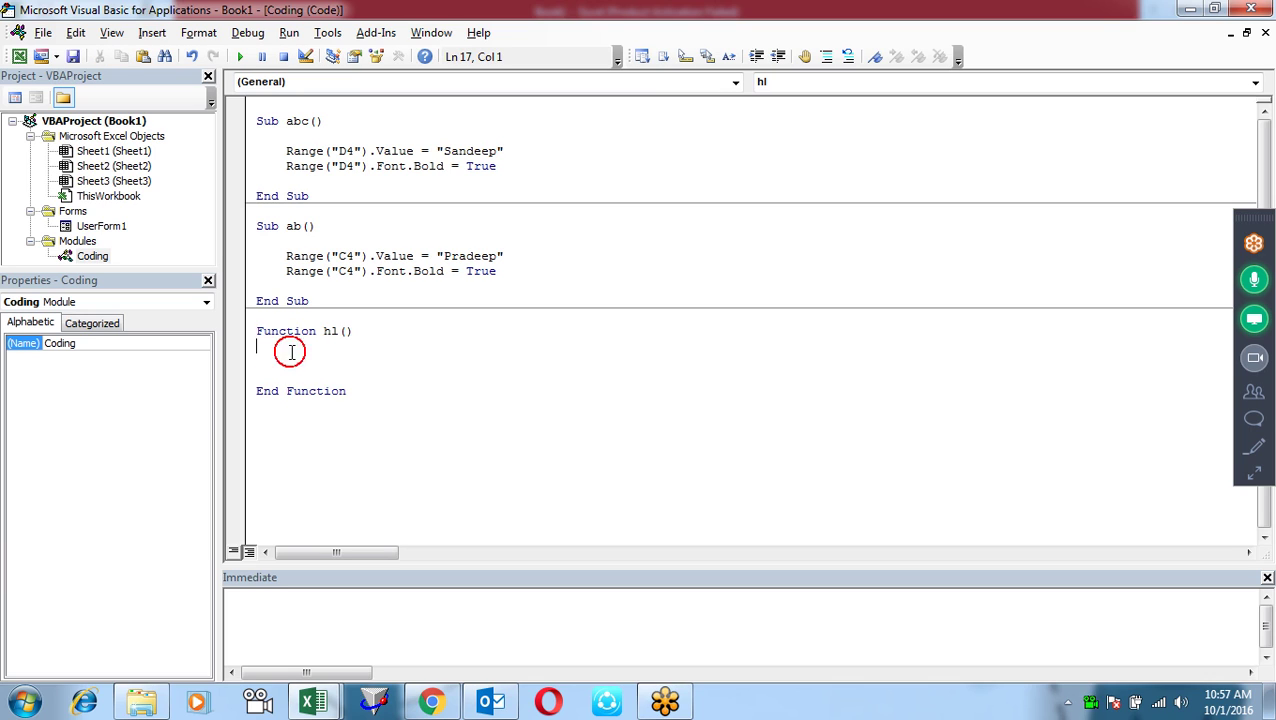
click(277, 362)
click(285, 367)
- Make hl return "Hello I am a Funtion", then go back to the Excel sheet
text(hl=)
text(")
text(Hello)
text( I am a )
text(Funtion)
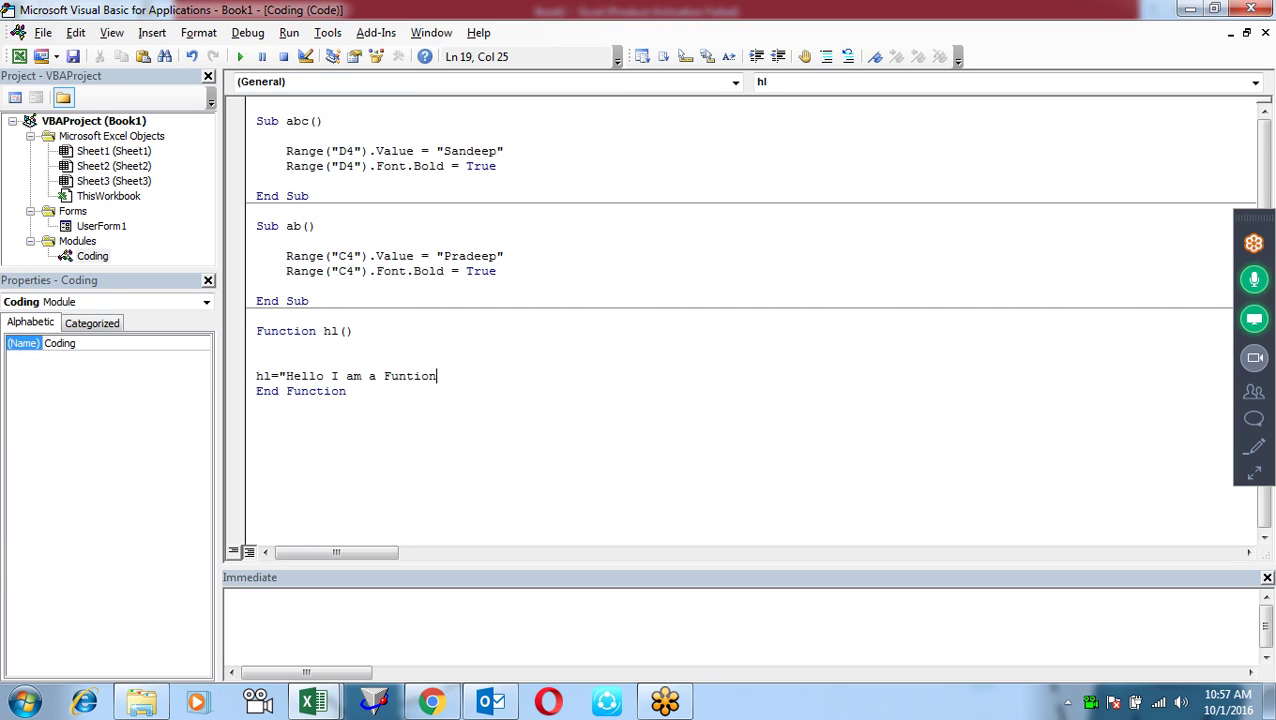
key(Down)
click(445, 376)
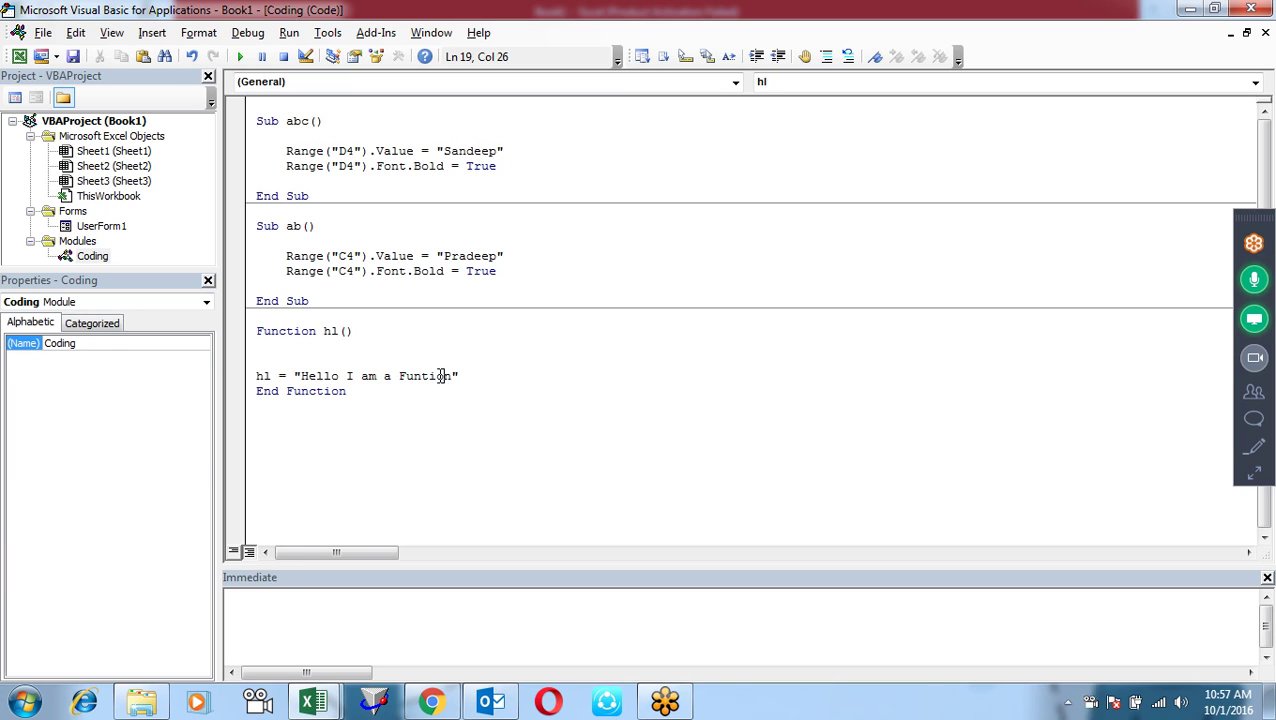
double_click(282, 370)
click(393, 370)
mouse_move(463, 376)
mouse_down()
mouse_move(318, 391)
mouse_move(298, 377)
mouse_up()
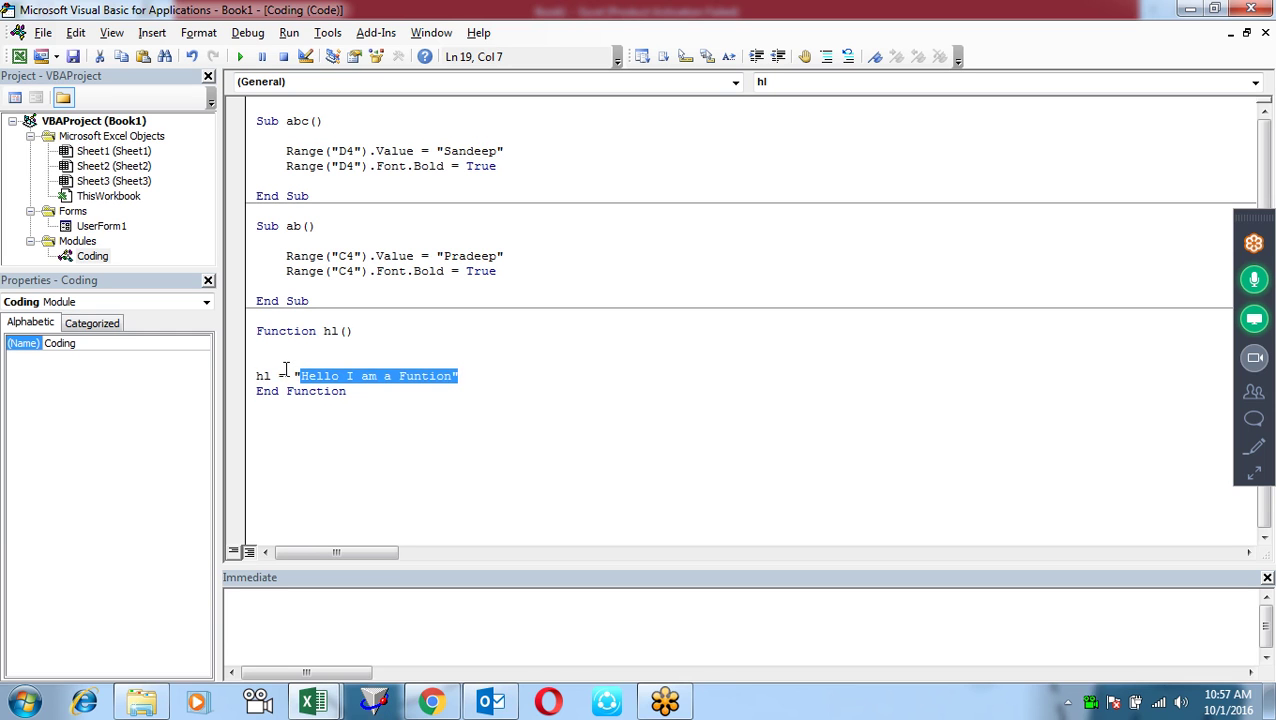
click(257, 376)
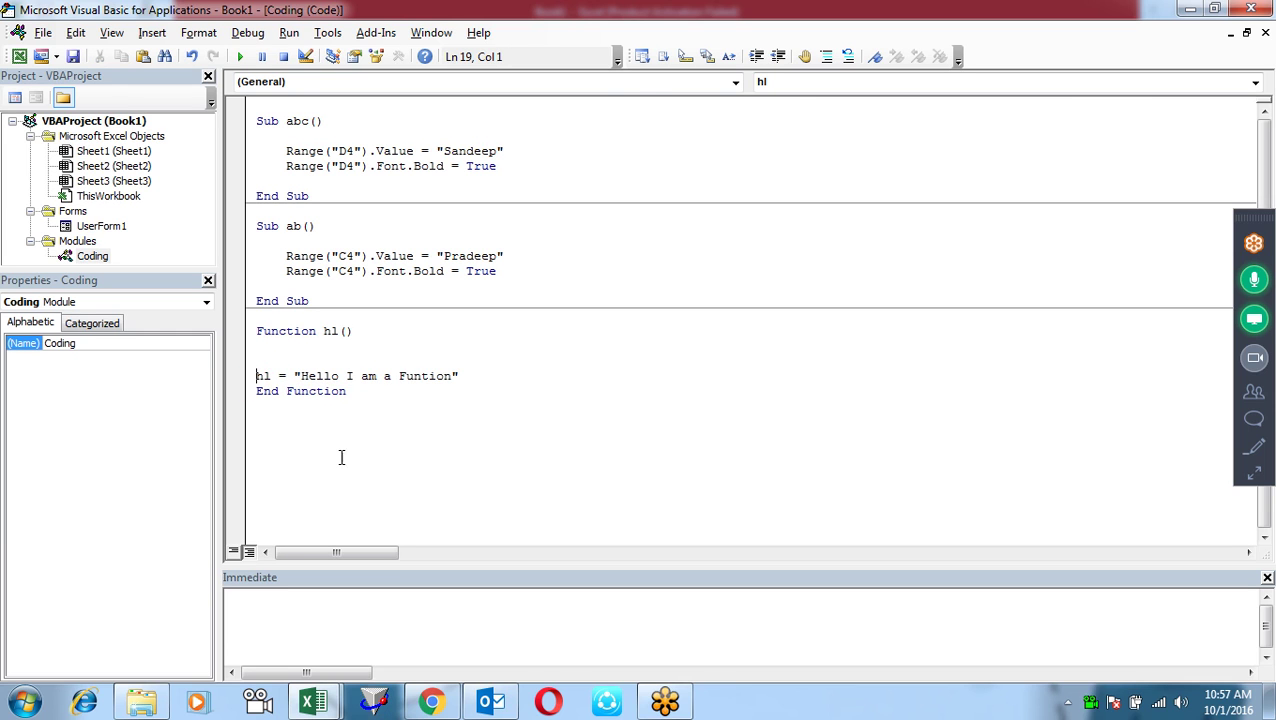
key(alt+F11)
- Enter =hl() in E7 to display "Hello I am a Funtion", then check D4 and E7
click(358, 323)
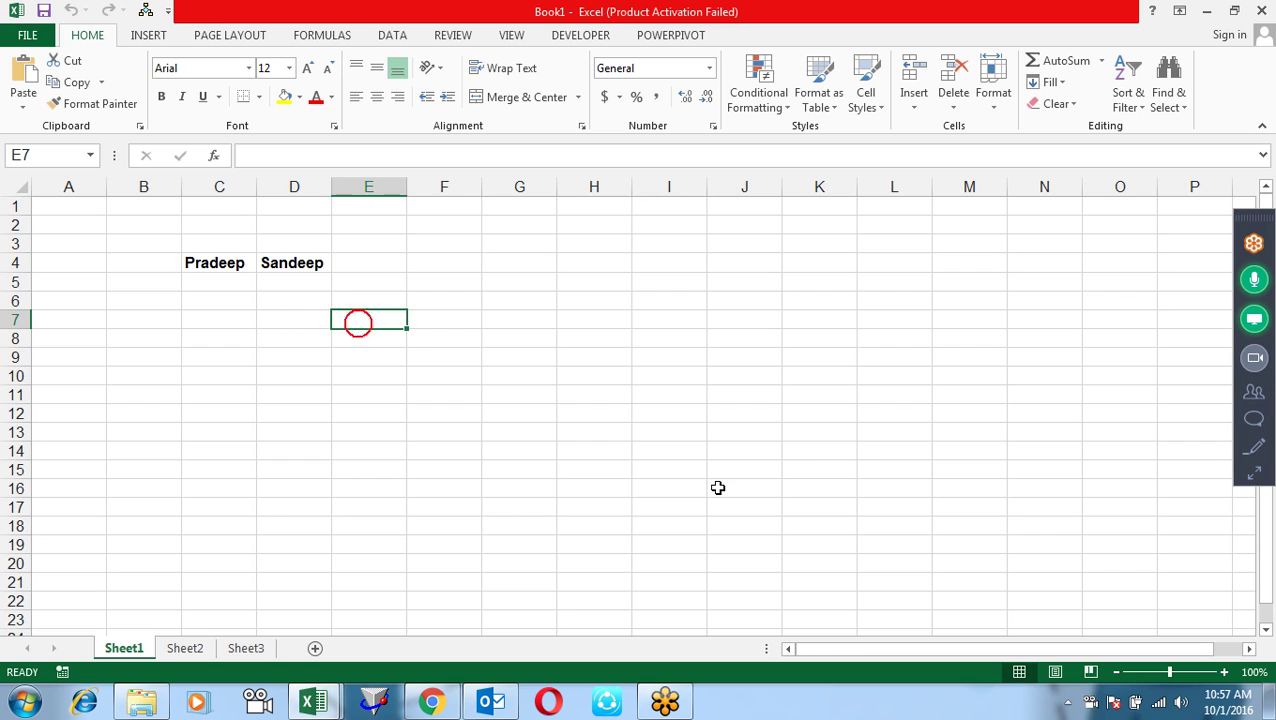
text(=h)
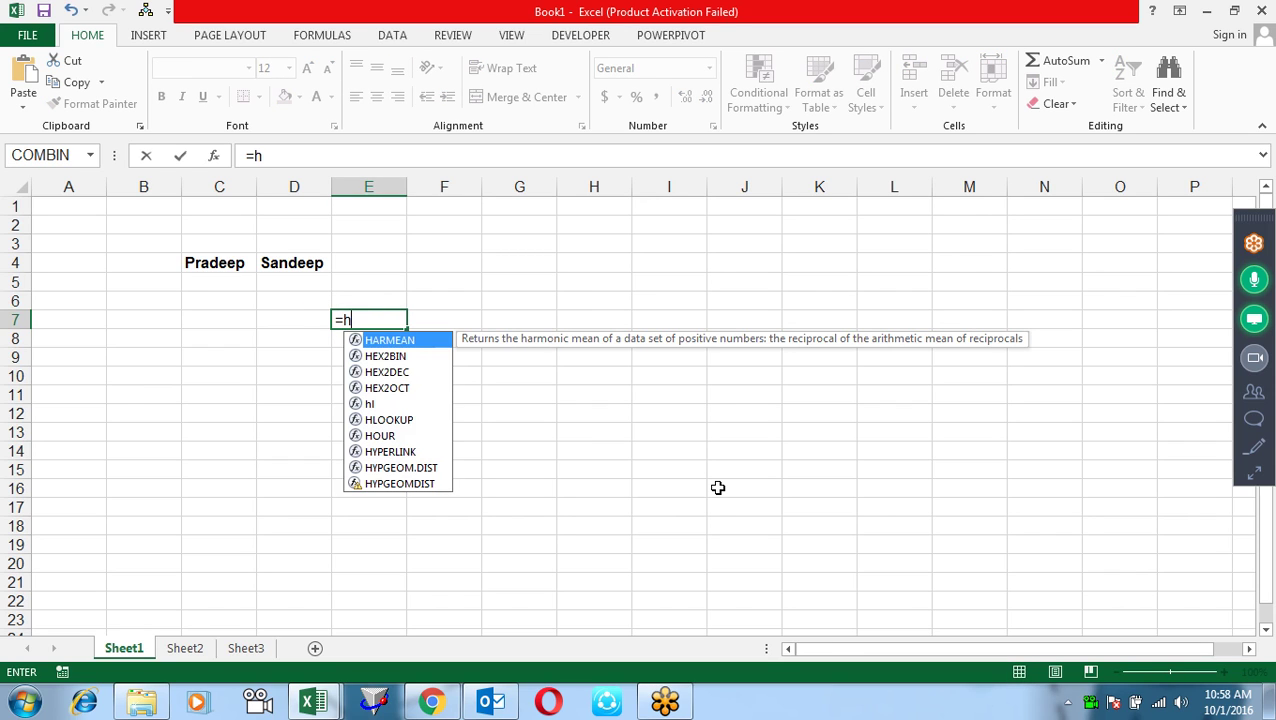
double_click(378, 404)
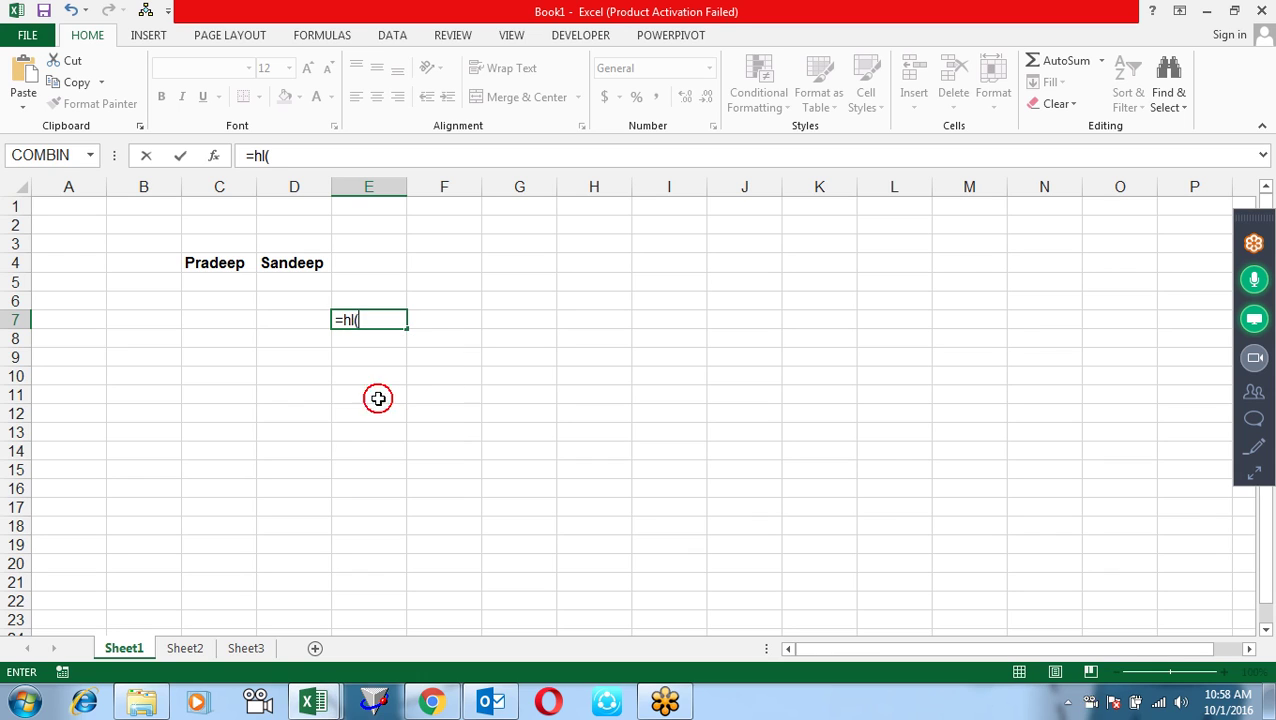
text())
key(Return)
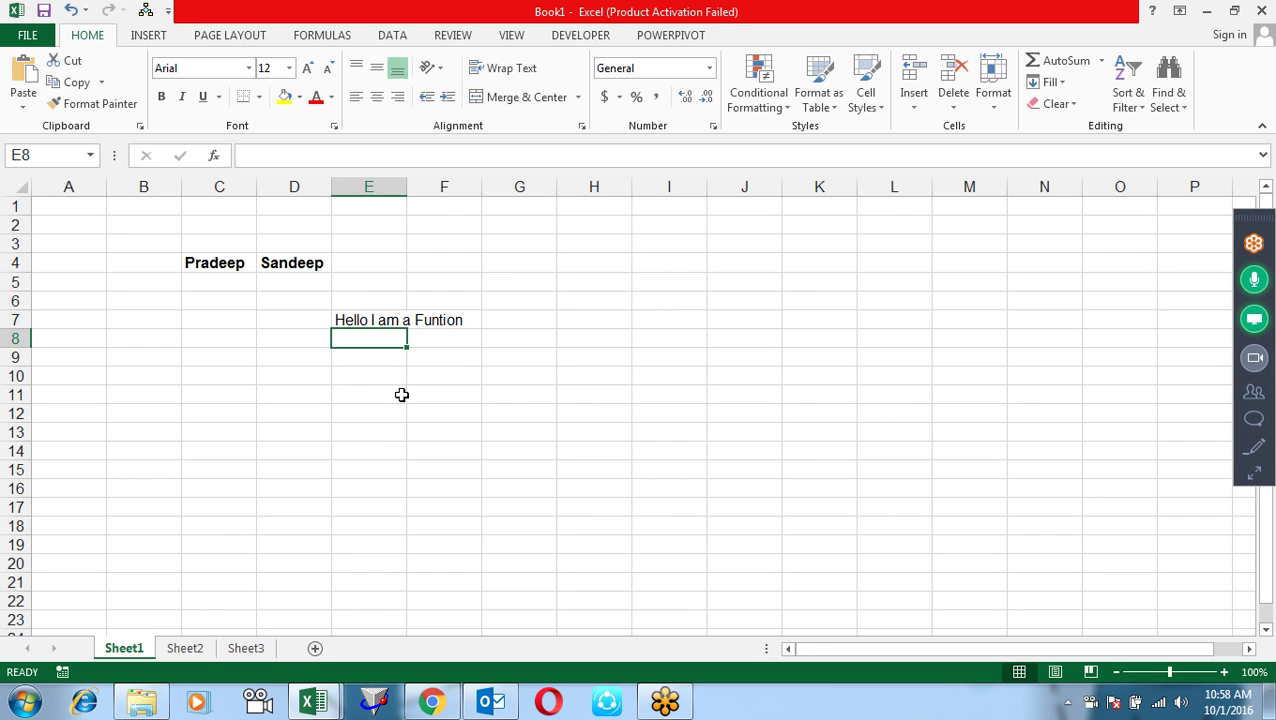
click(263, 254)
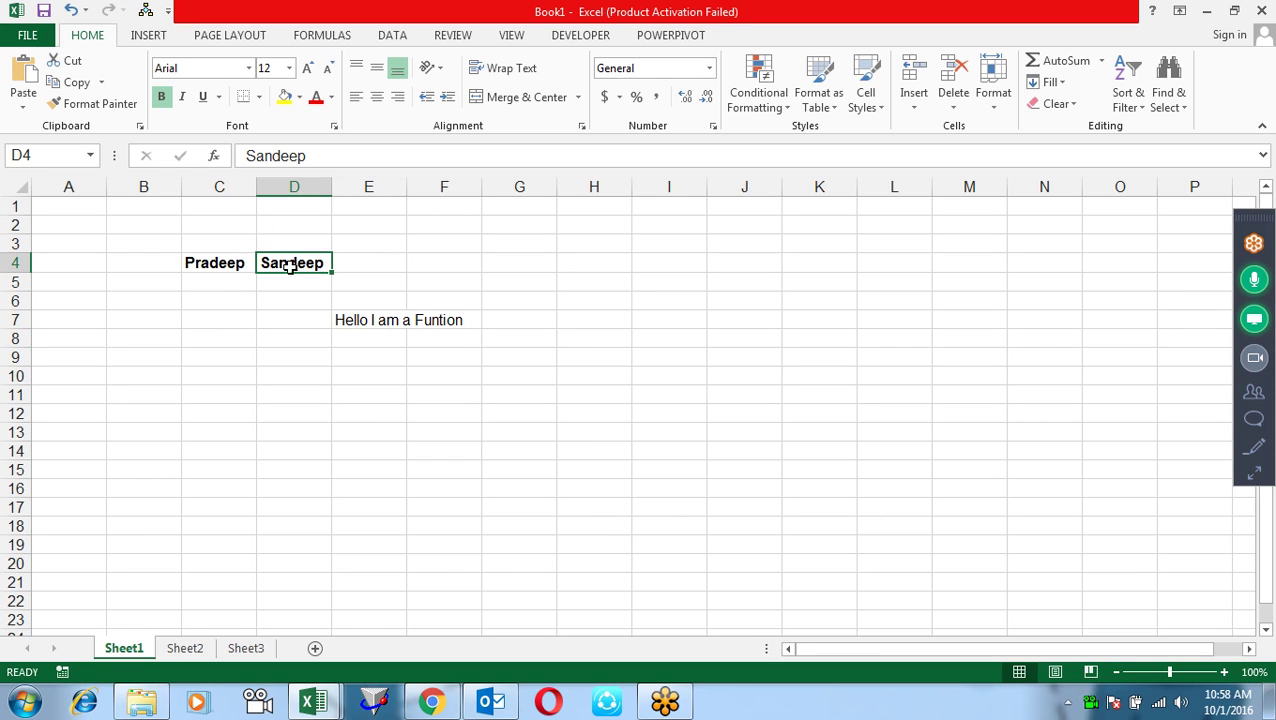
click(358, 318)
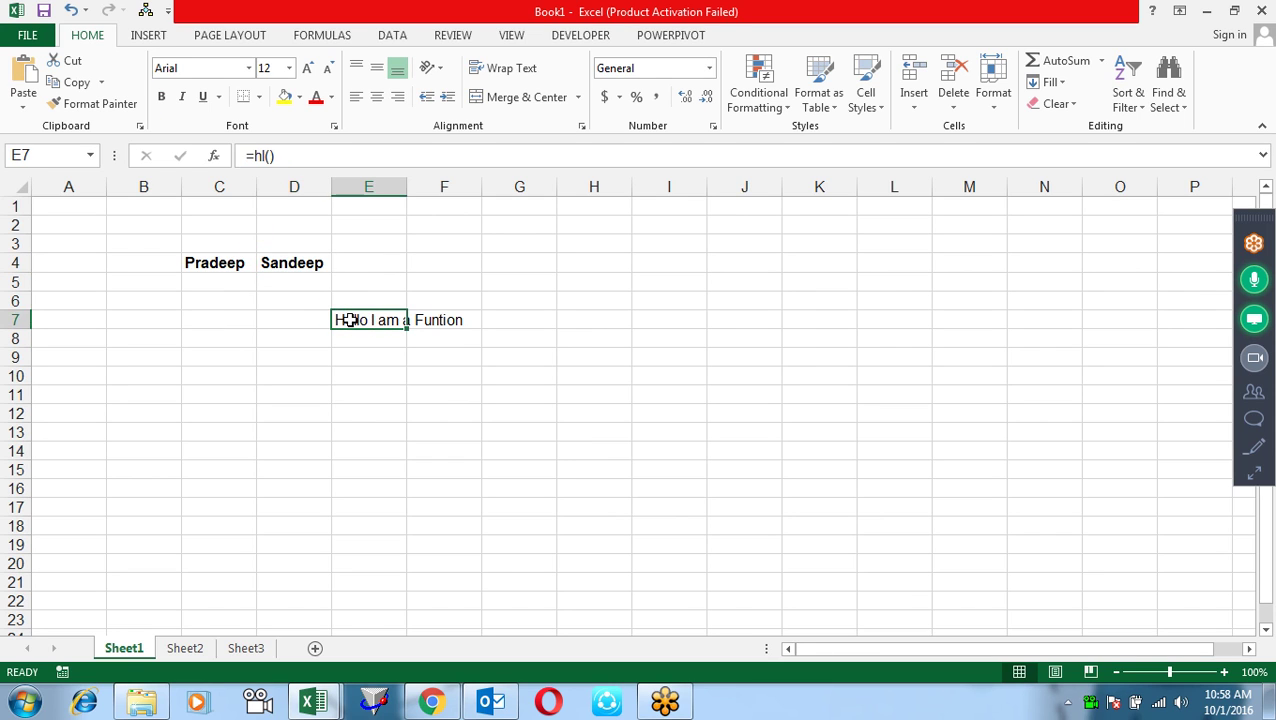
click(266, 262)
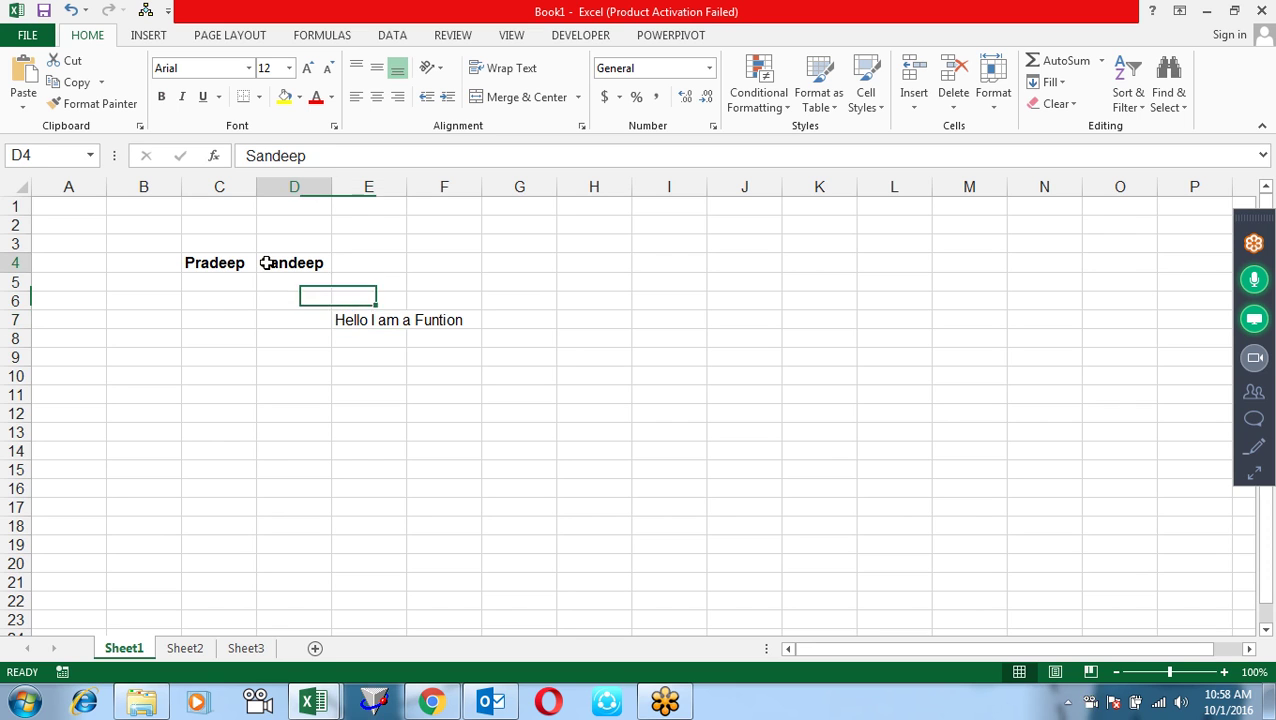
key(alt+F11)
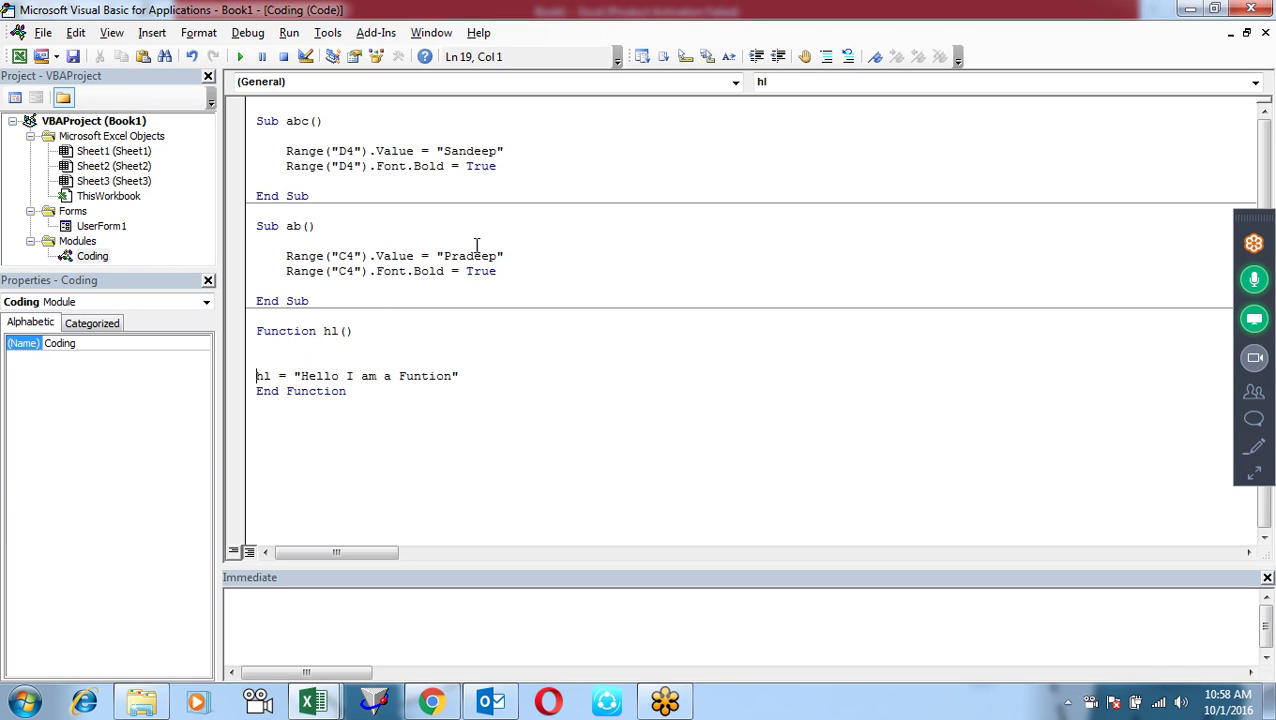
- Replace Sub ab's quoted name with hl and snap the VBA editor to the right half
drag(506, 256, 436, 258)
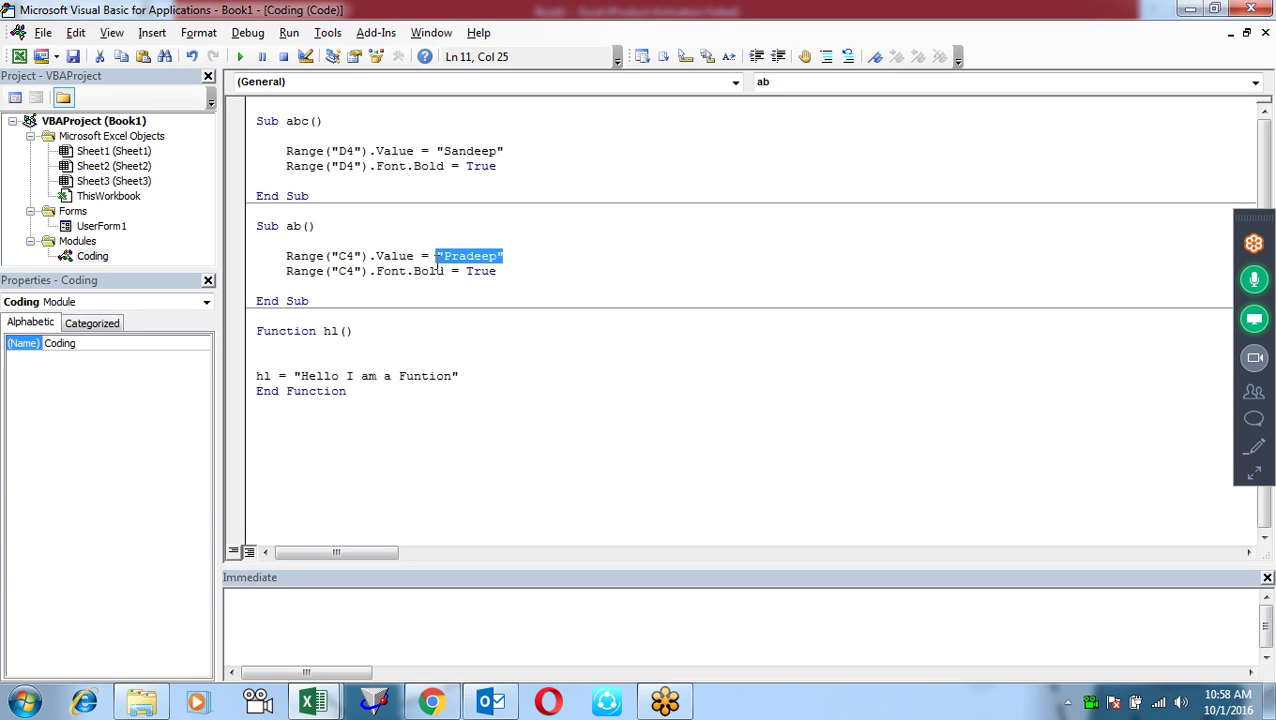
text(hl)
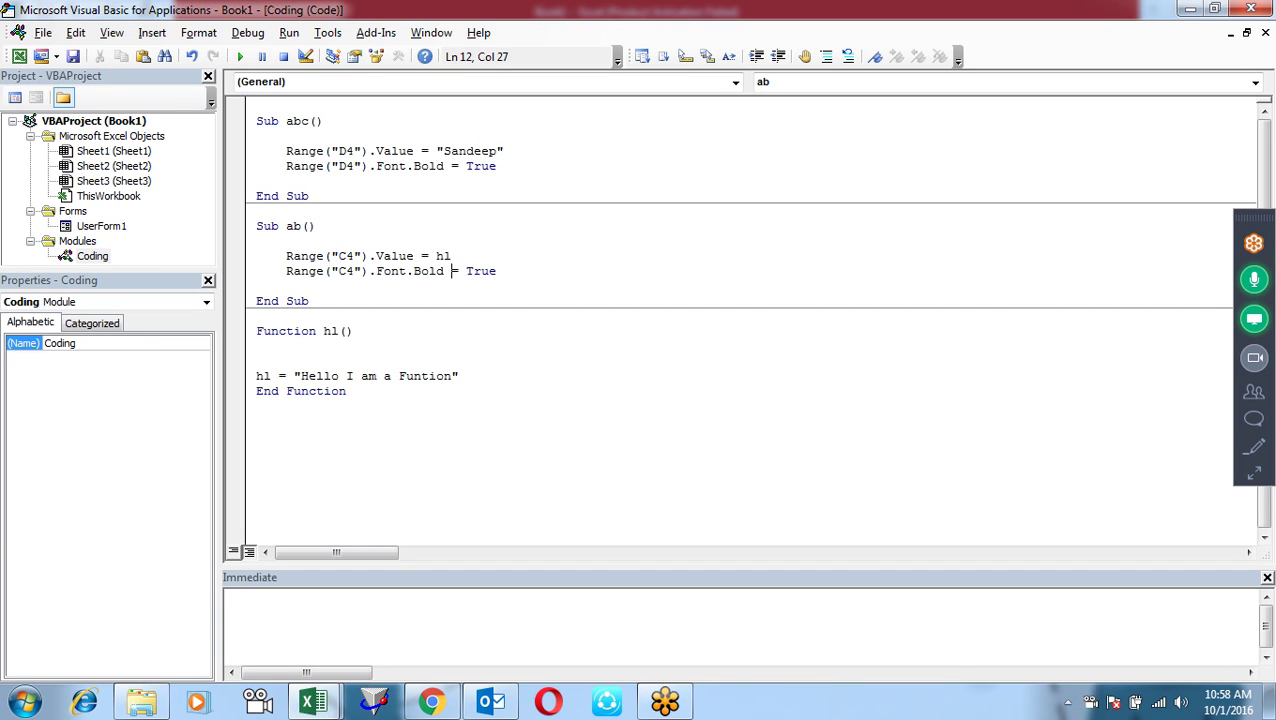
key(alt+Tab)
key(alt+Tab)
click(282, 246)
key(alt+Tab)
key(alt+Tab)
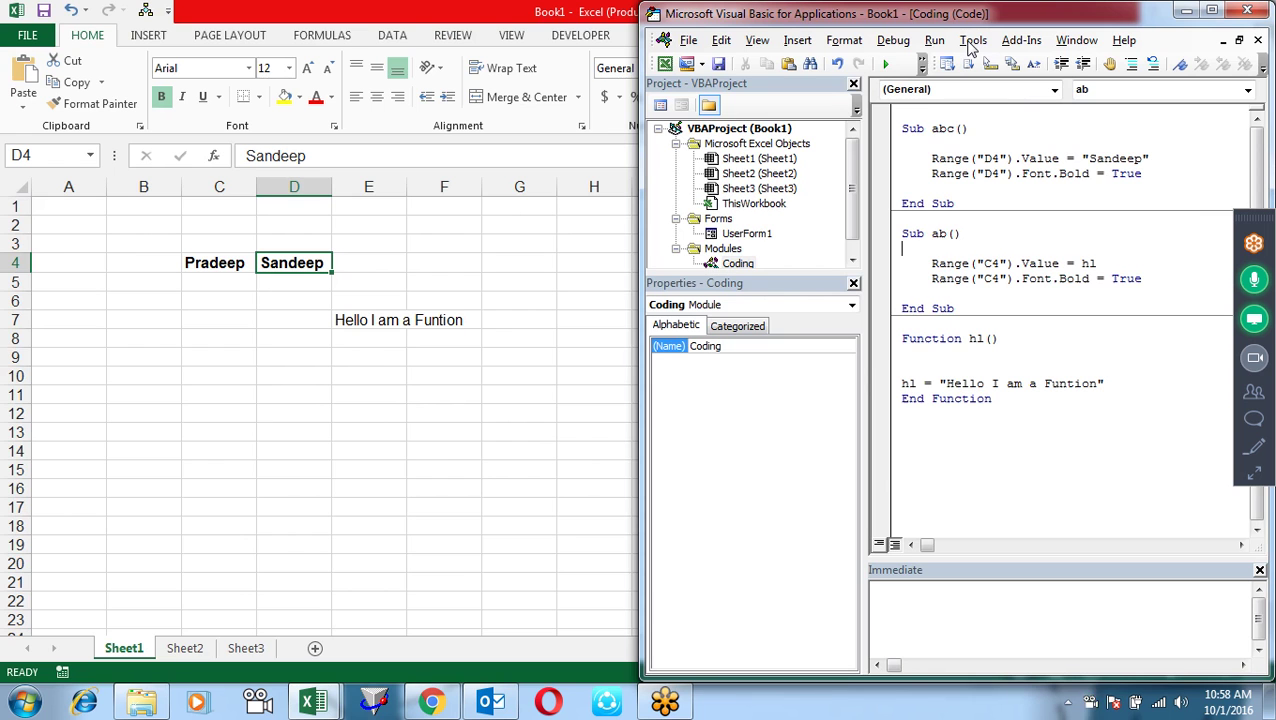
key(super+Right)
- Run Sub ab and widen column C to fit the C4 text
click(946, 263)
click(885, 63)
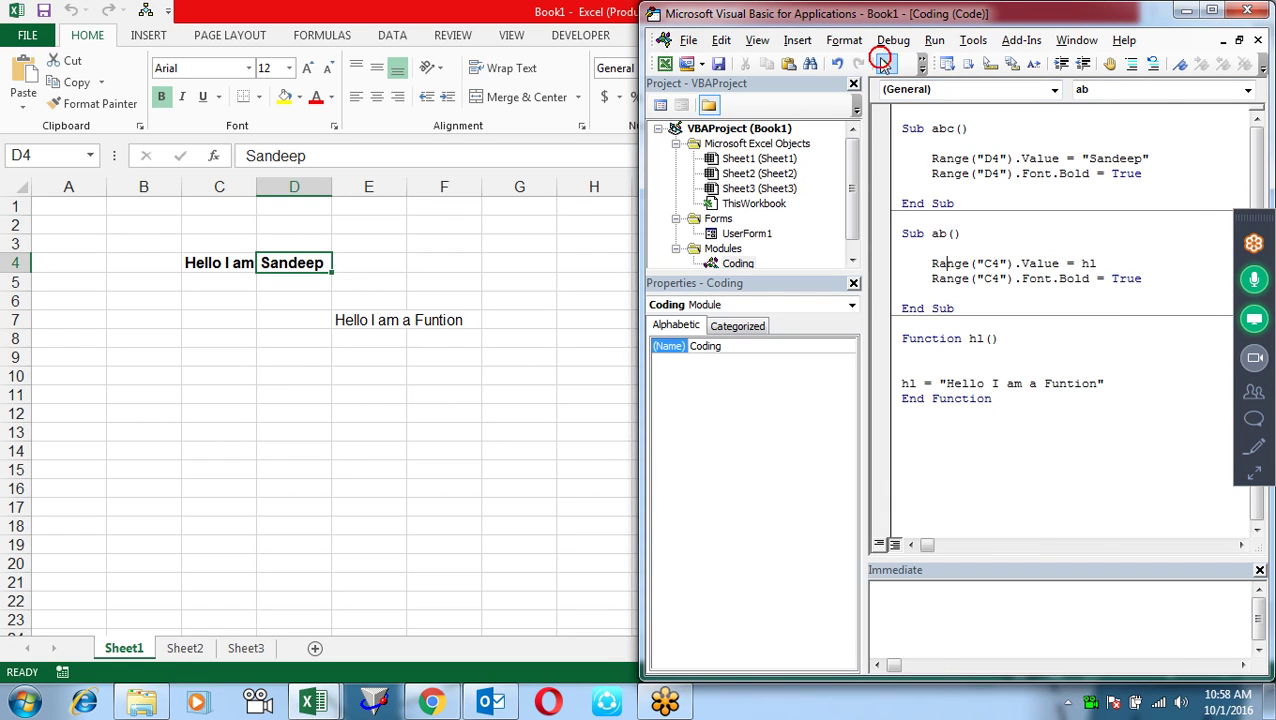
click(224, 260)
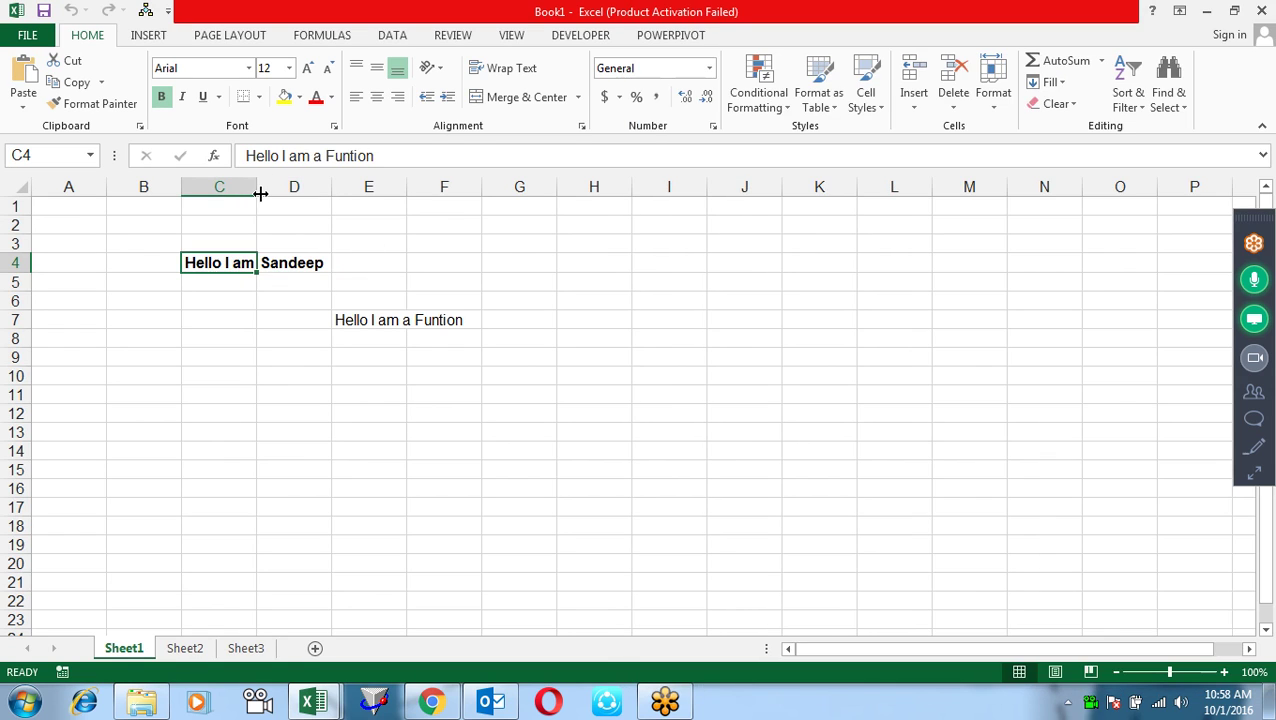
drag(256, 187, 324, 188)
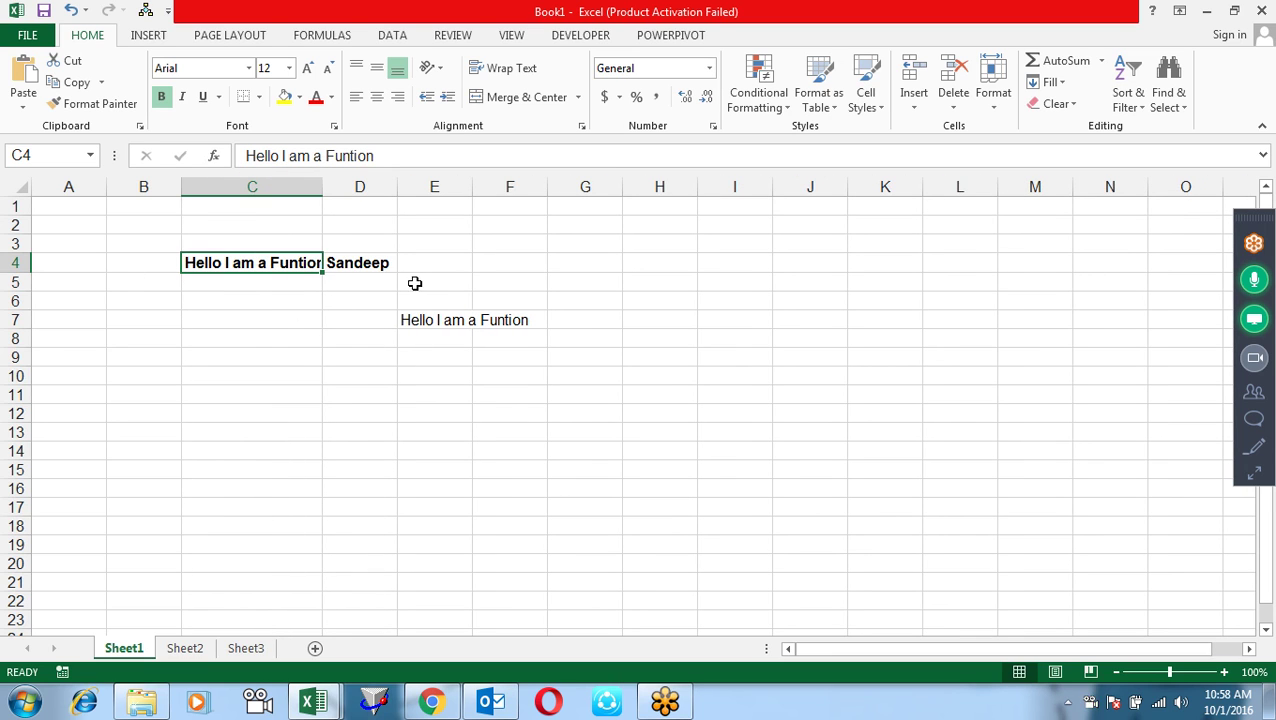
key(alt+F11)
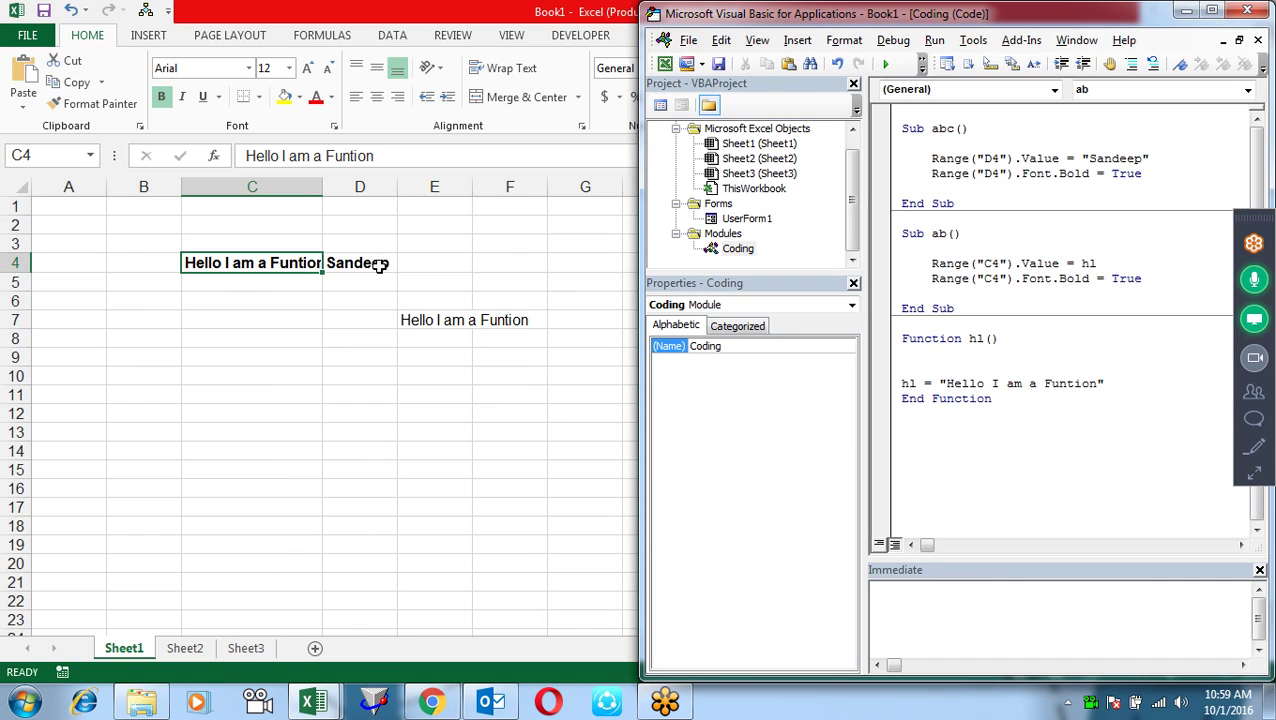
- Clear cells C4:D4 and add a call to ab at the end of Sub abc
click(336, 316)
drag(394, 257, 251, 262)
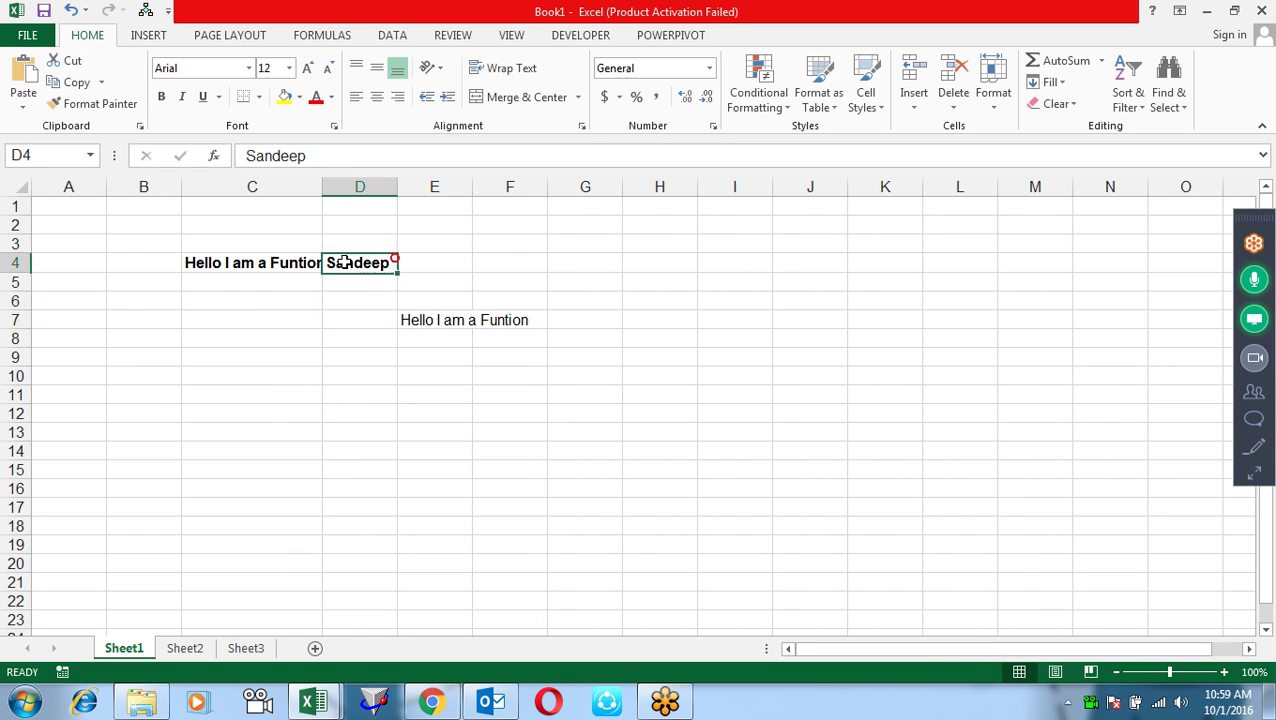
key(Delete)
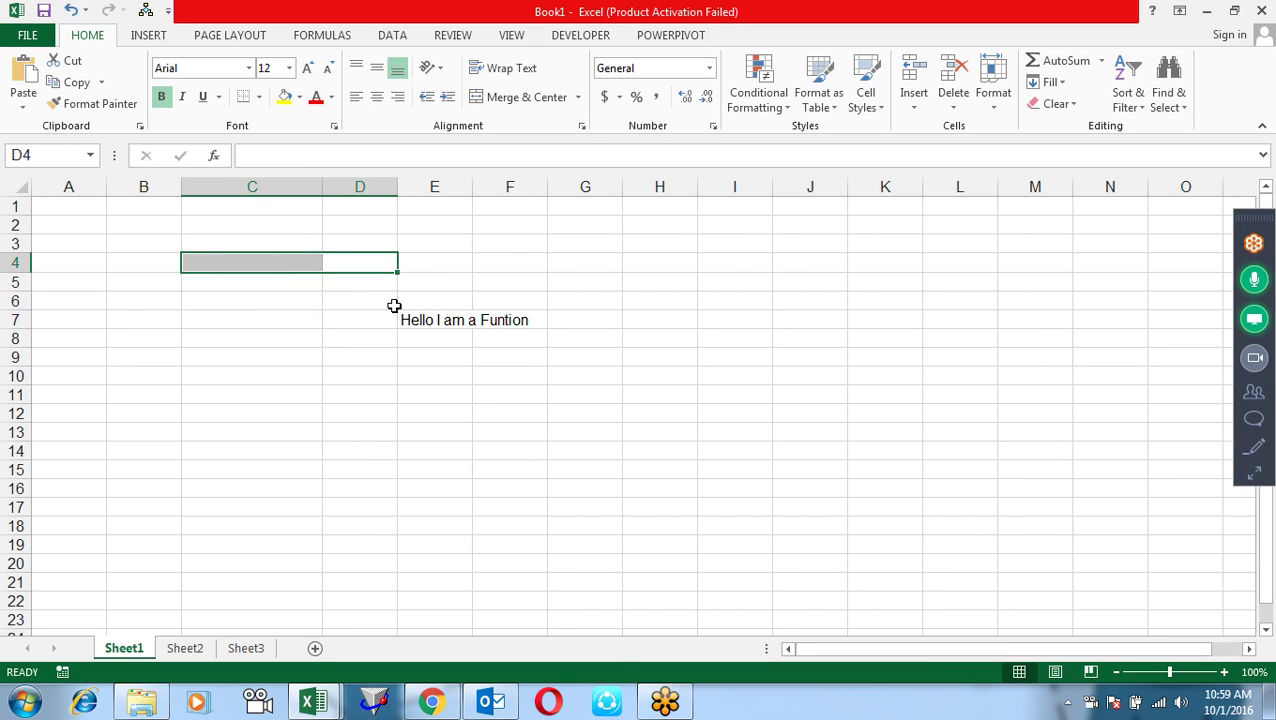
click(347, 302)
key(alt+F11)
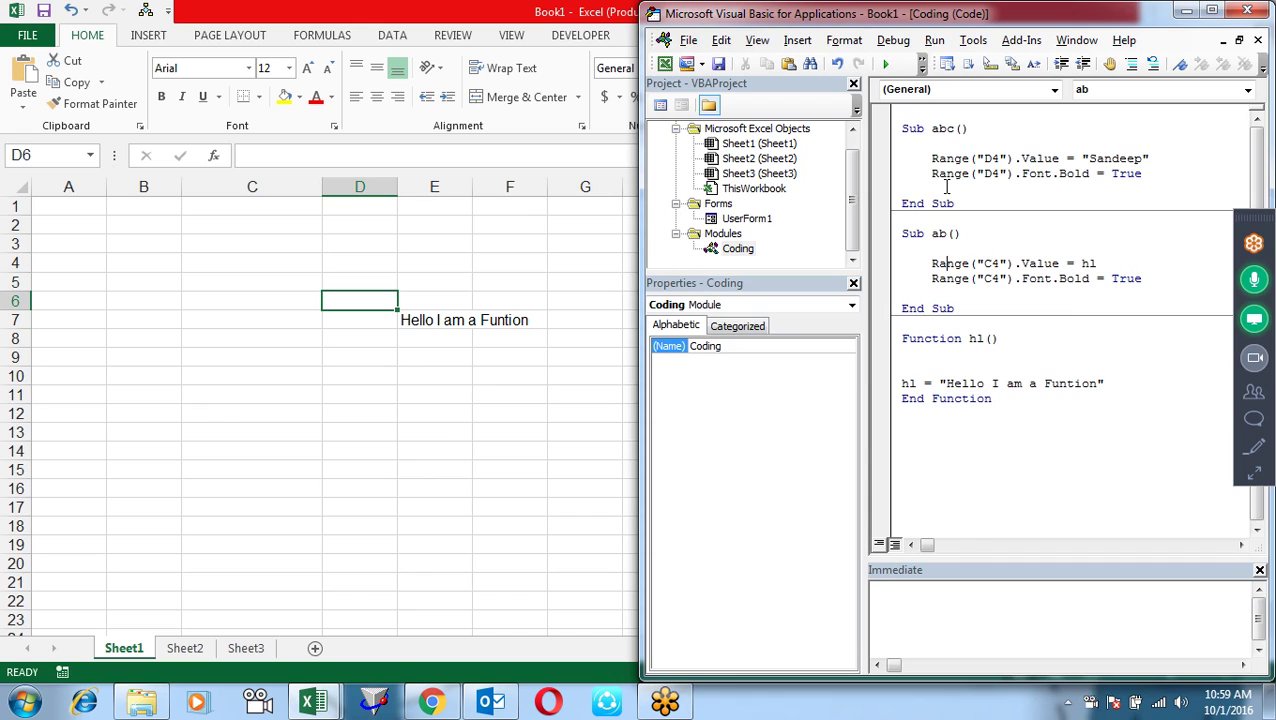
click(945, 183)
text(ab)
- Start stepping through Sub abc with F8, glancing at the Debug menu options
click(961, 131)
click(946, 153)
key(F8)
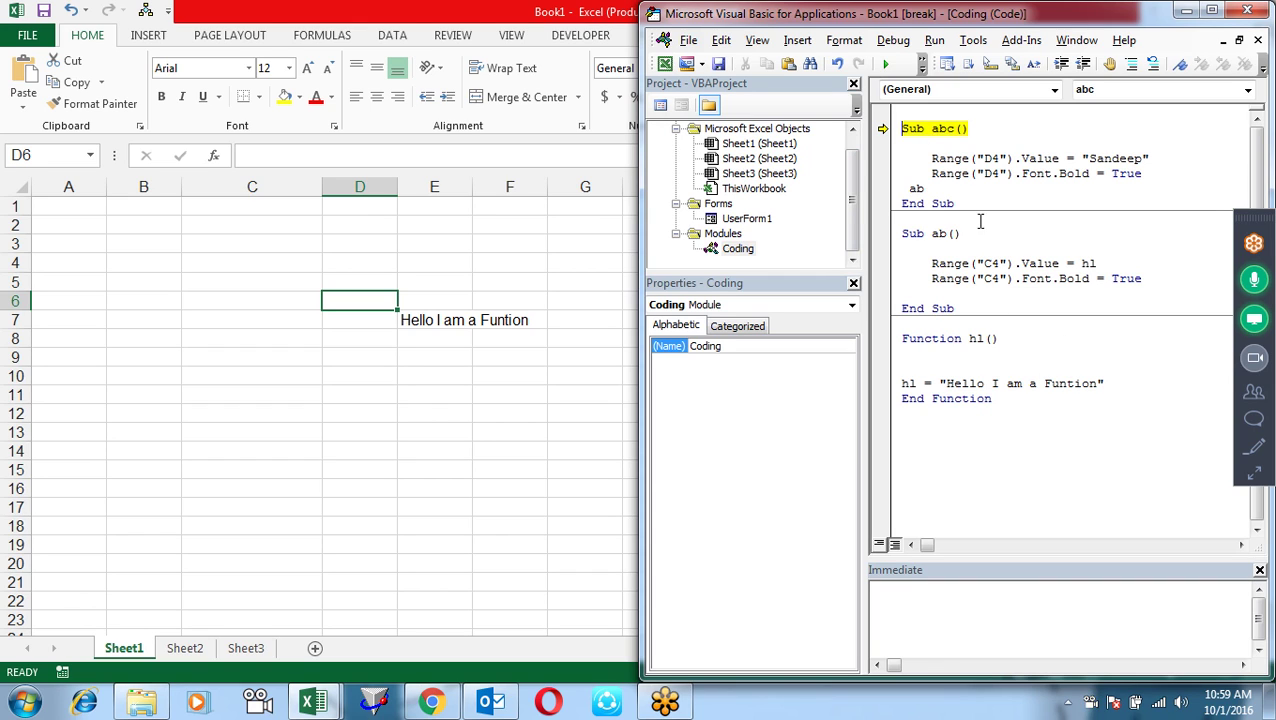
click(938, 42)
mouse_move(893, 40)
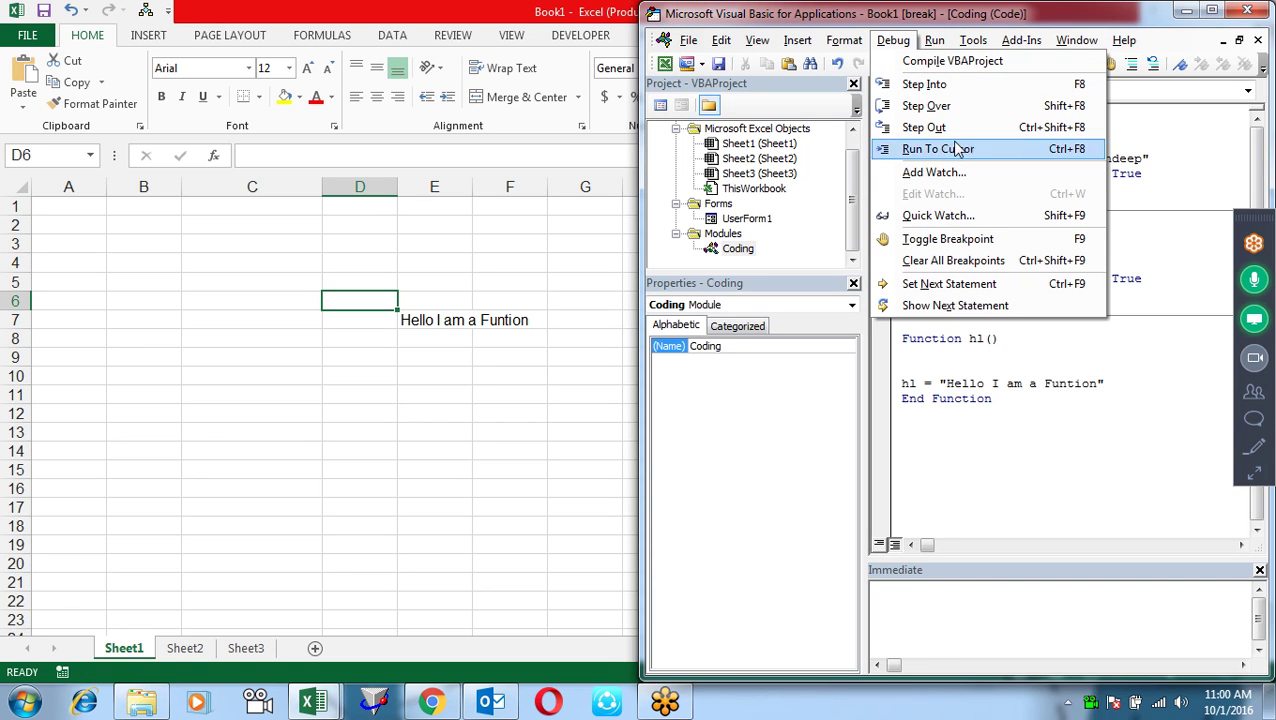
click(1197, 177)
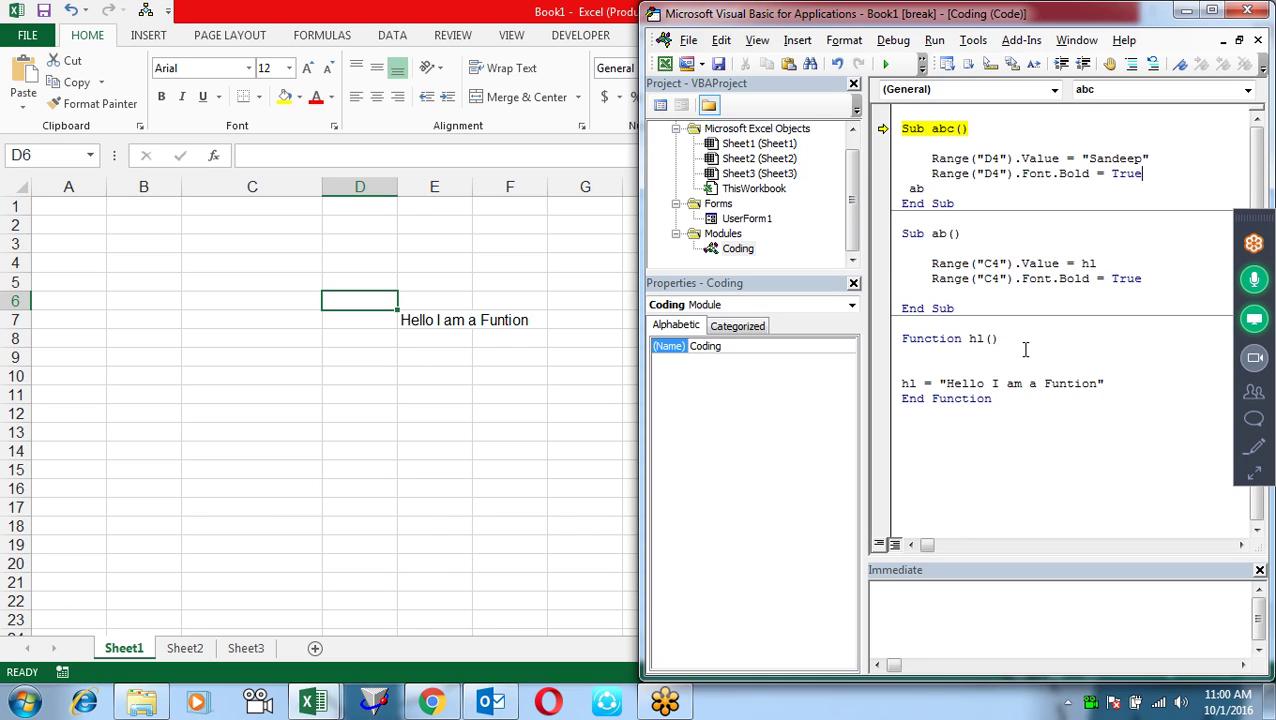
key(F8)
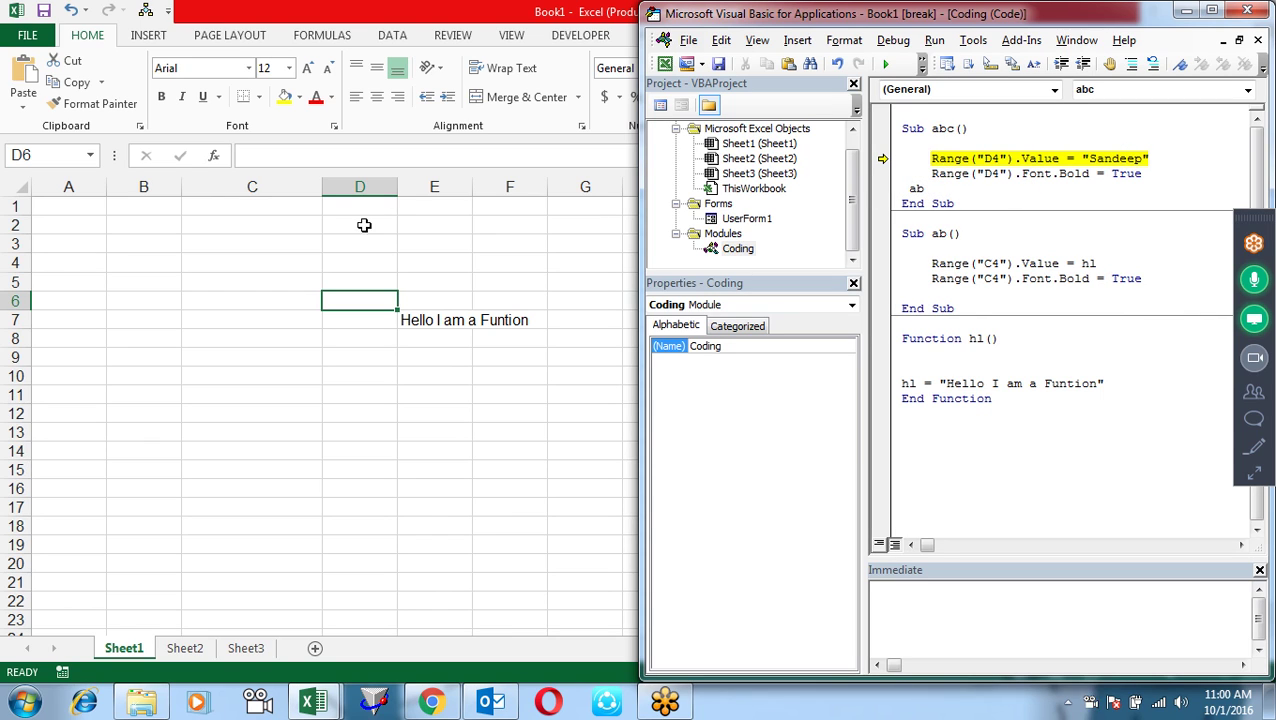
- Step with F8 through abc, hl and ab until the bold D4 and C4 values are written
key(F8)
key(F8)
key(F8)
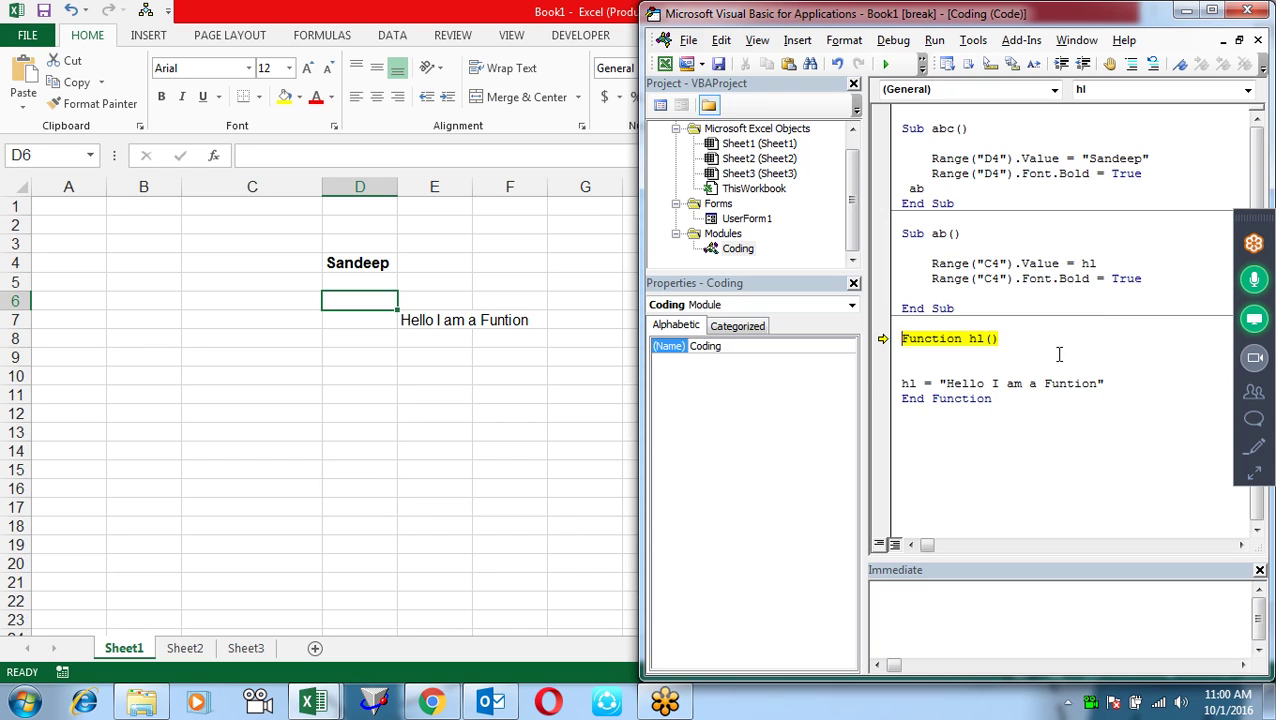
key(F8)
key(F8)
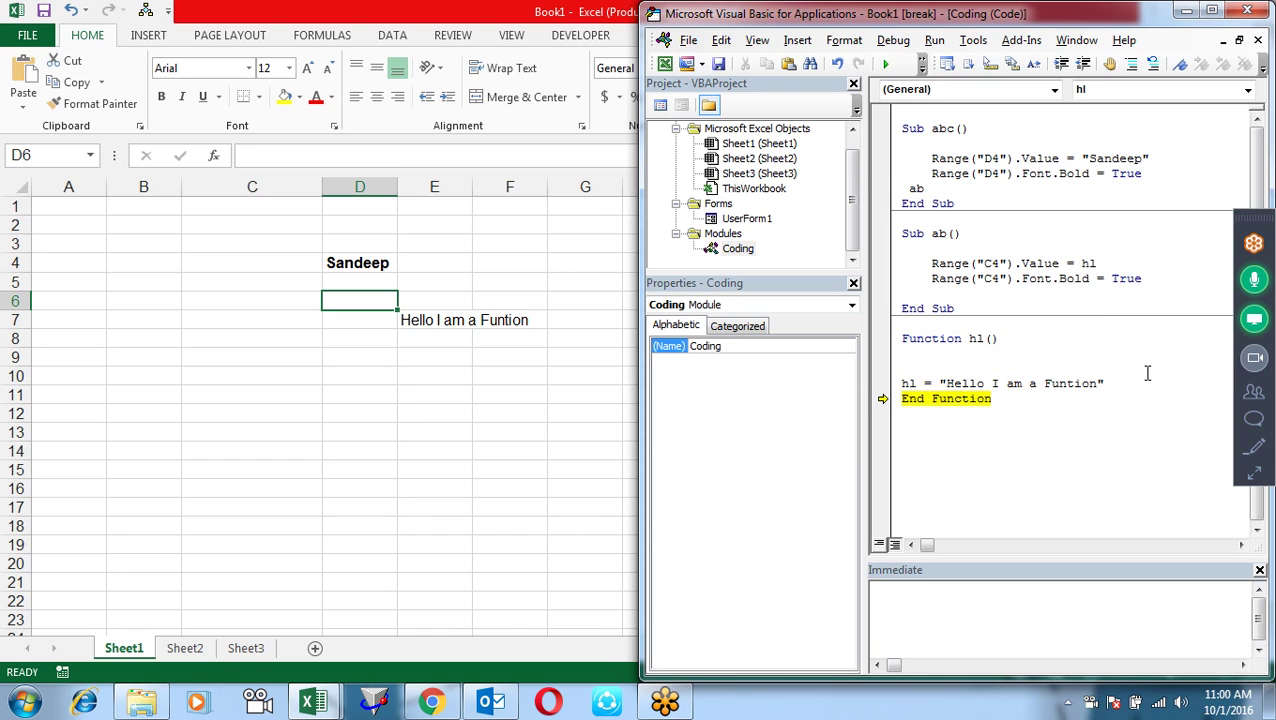
key(F8)
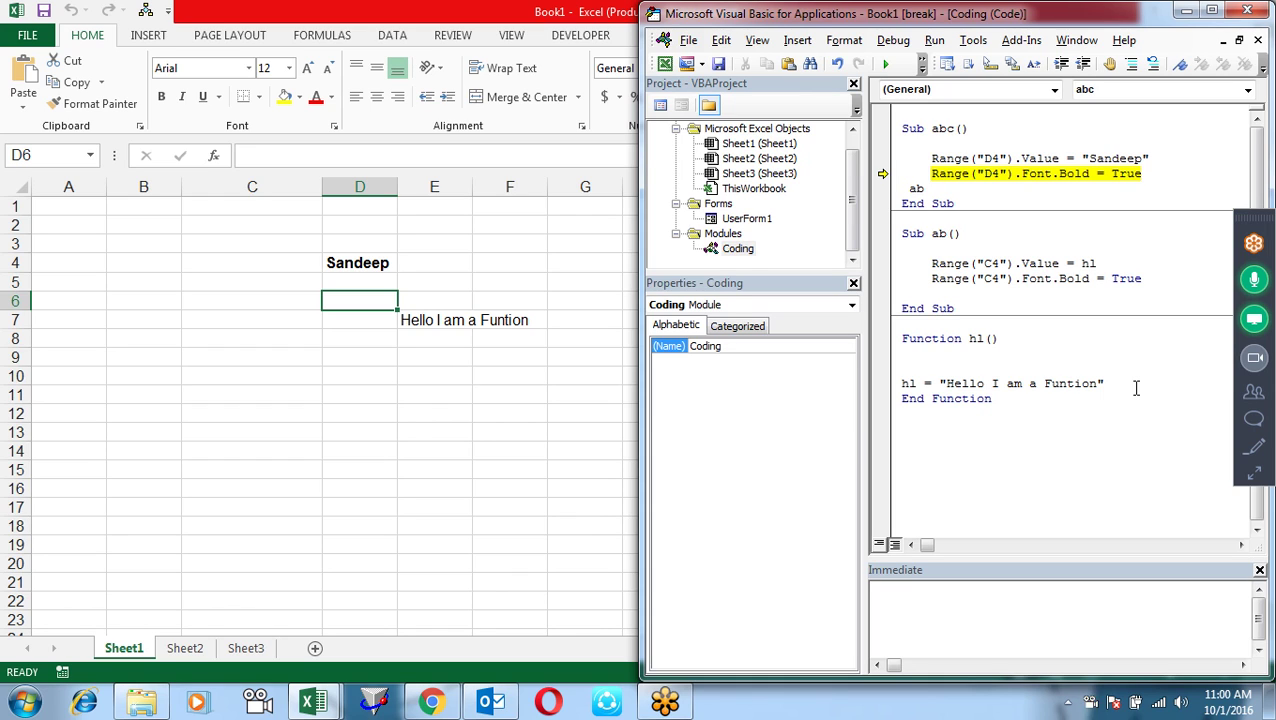
key(F8)
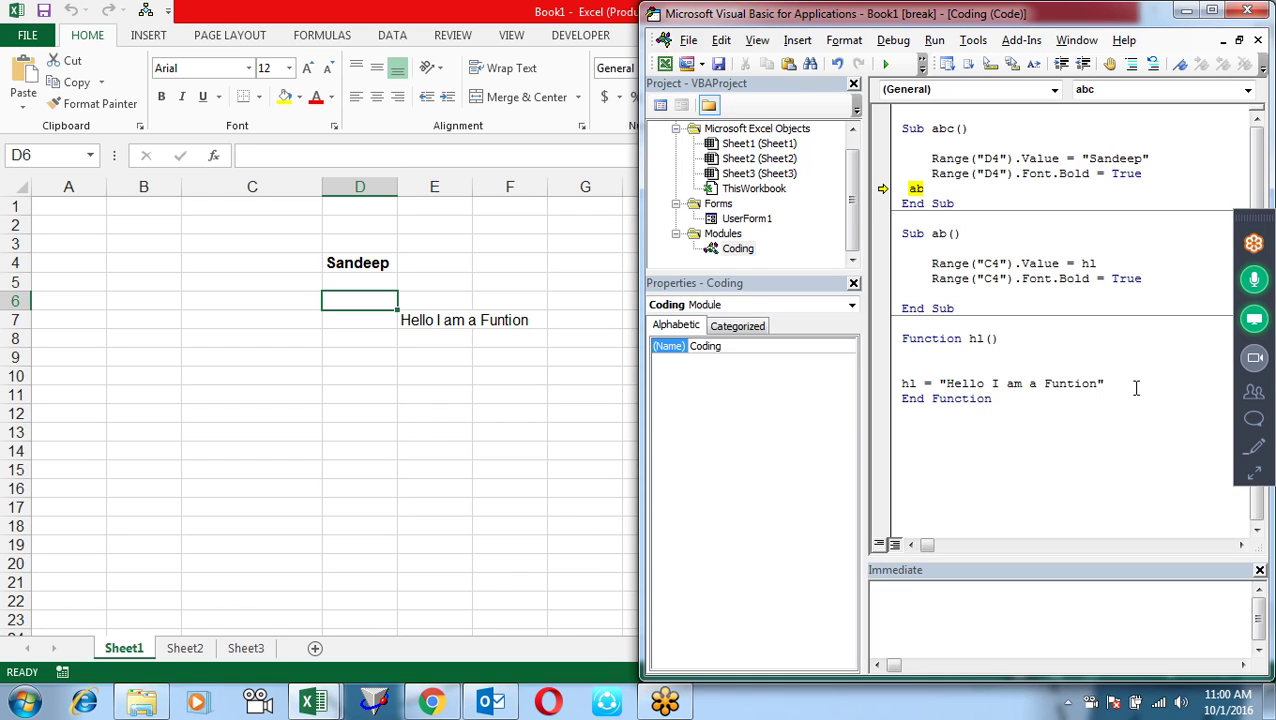
key(F8)
key(F8)
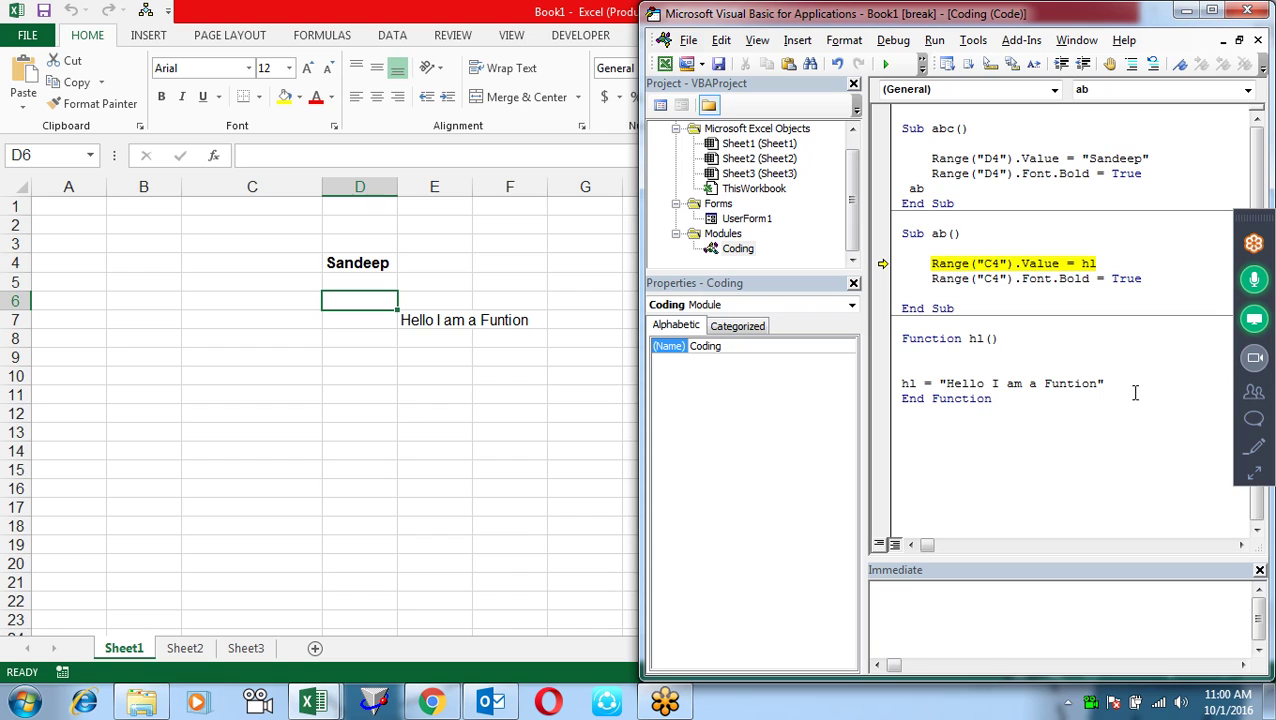
key(F8)
key(F8)
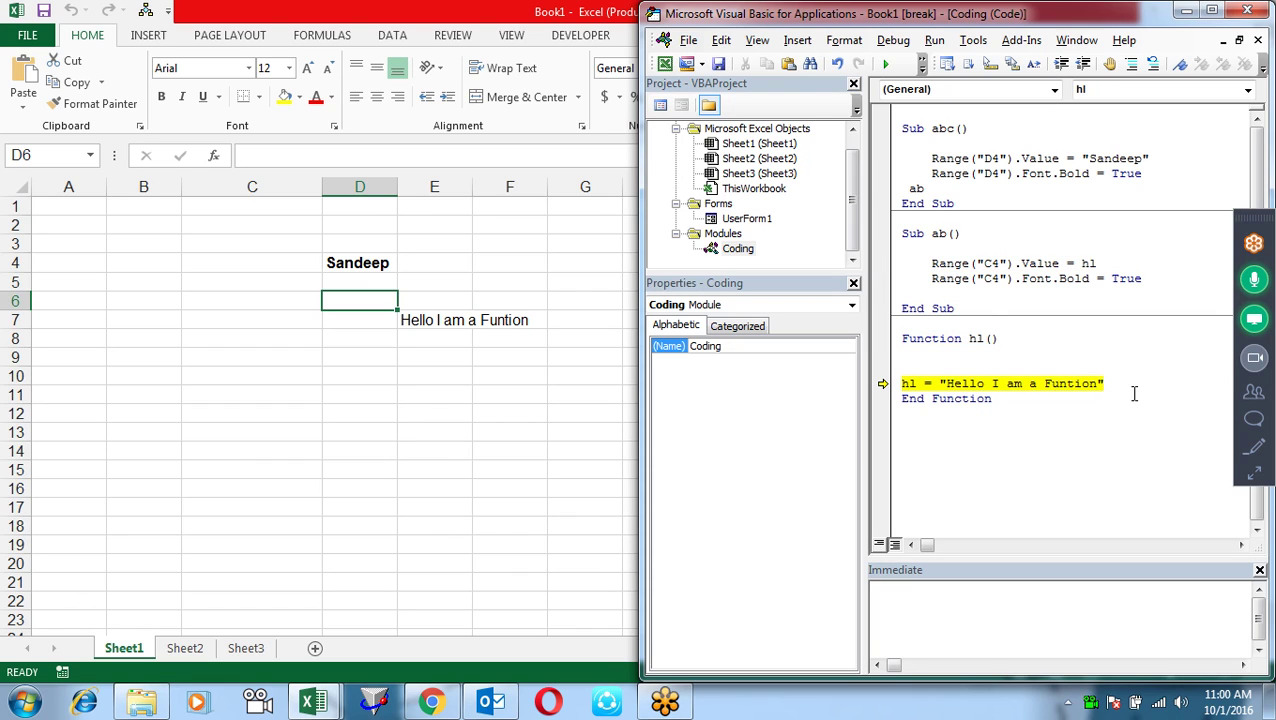
key(F8)
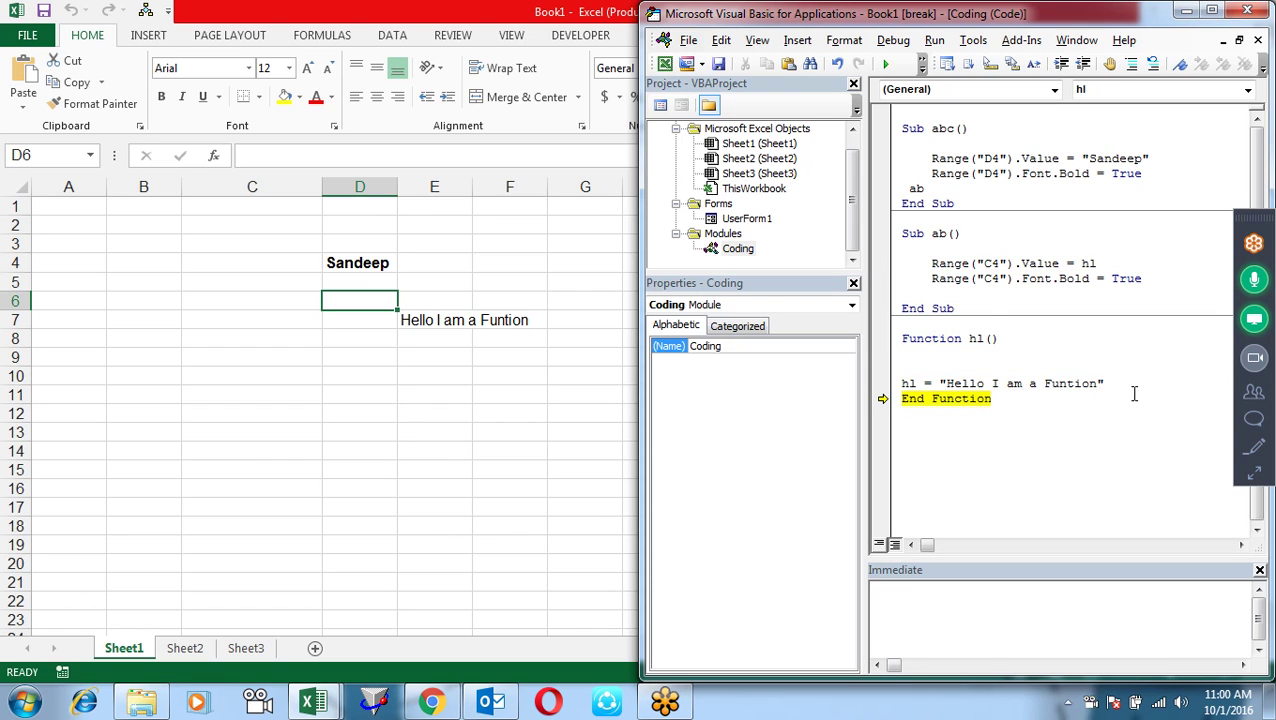
key(F8)
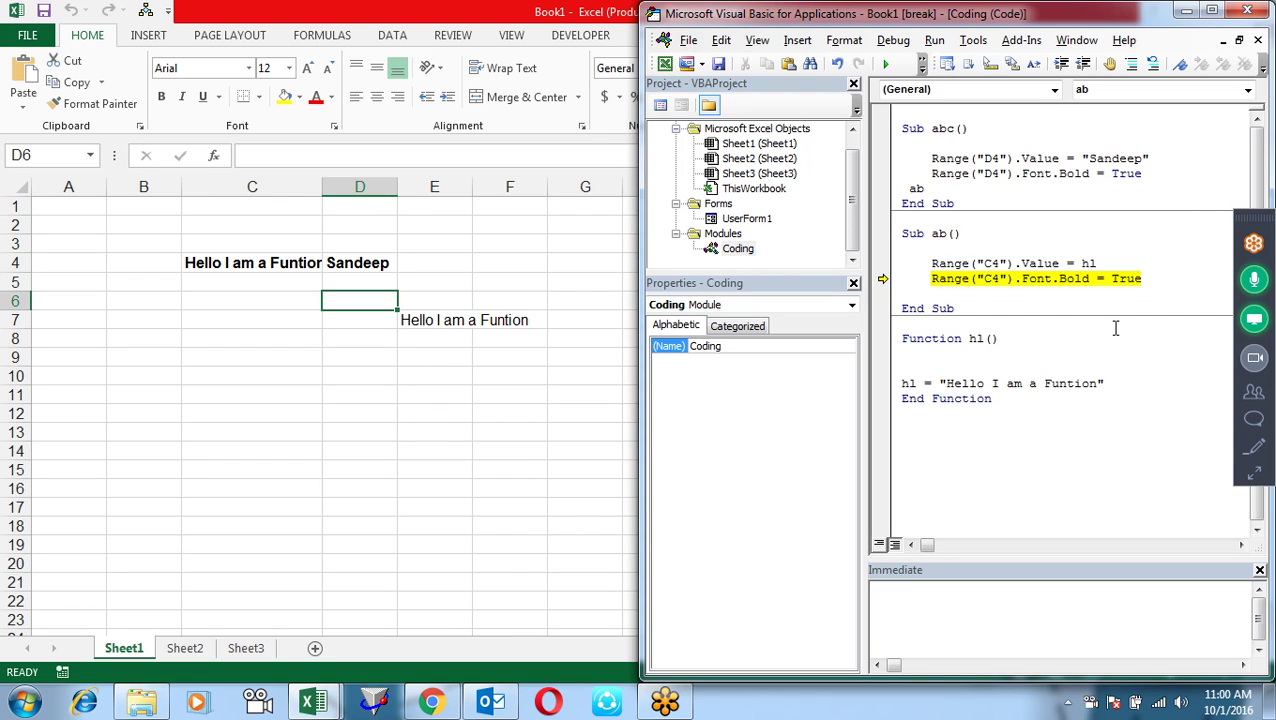
key(F8)
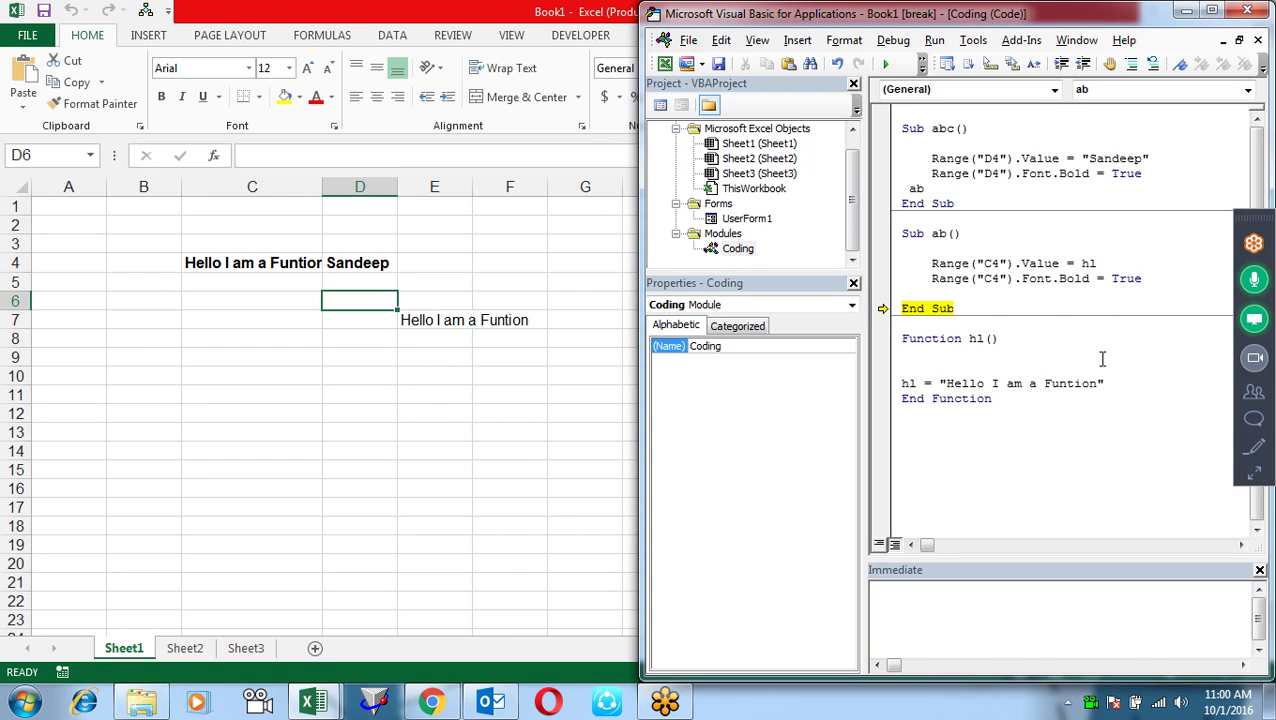
key(F8)
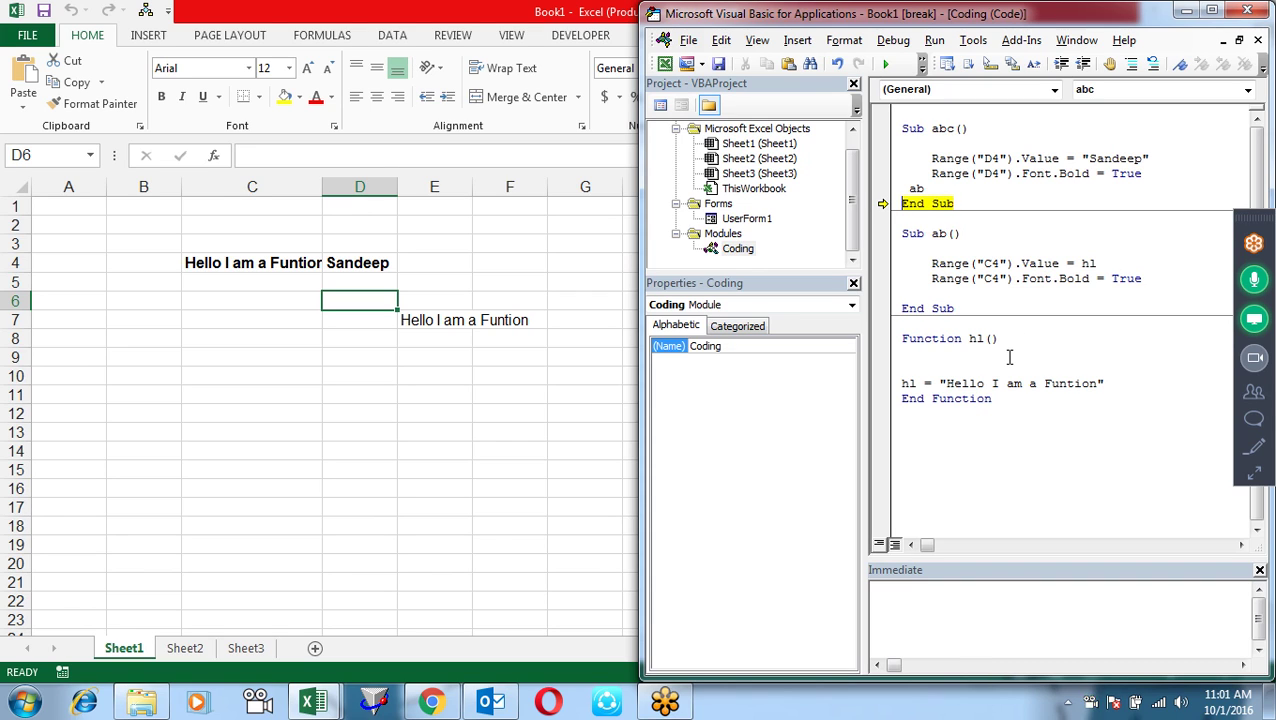
key(F8)
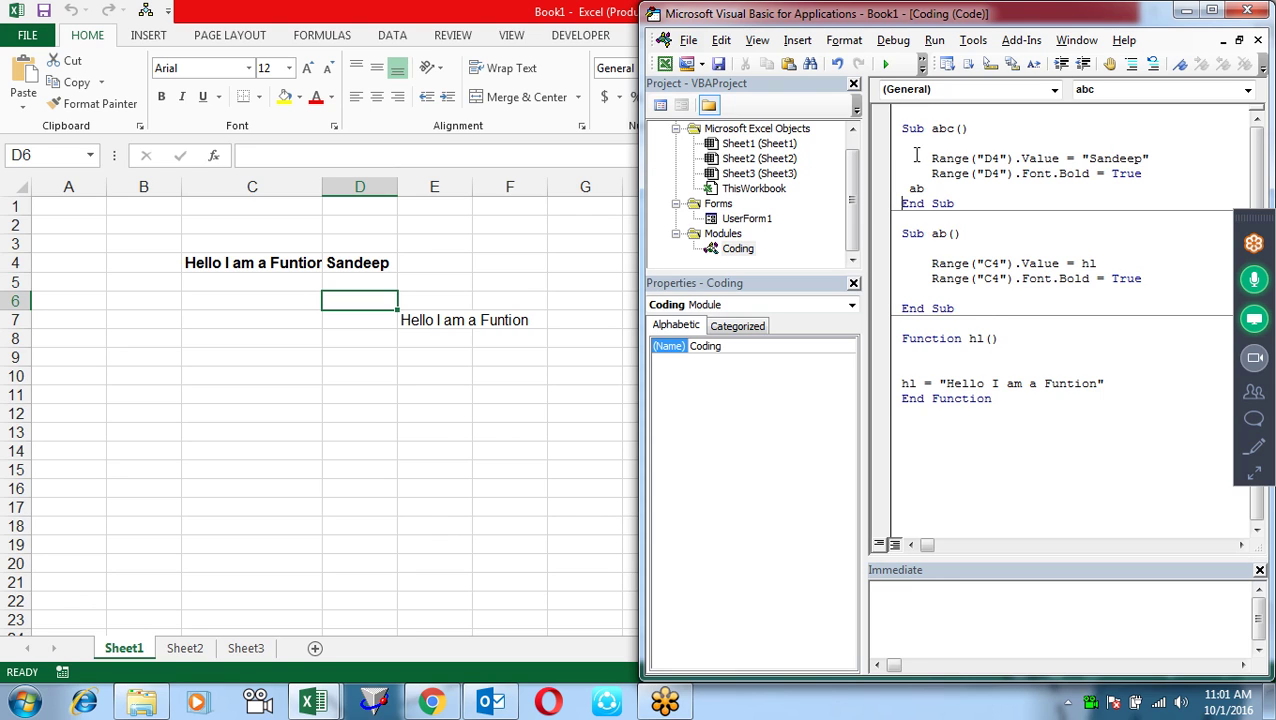
- Review Sub ab's Range lines, check the worksheet results, then minimize Excel and maximize the editor
click(912, 190)
click(942, 252)
drag(962, 252, 1018, 278)
click(1085, 263)
click(1211, 10)
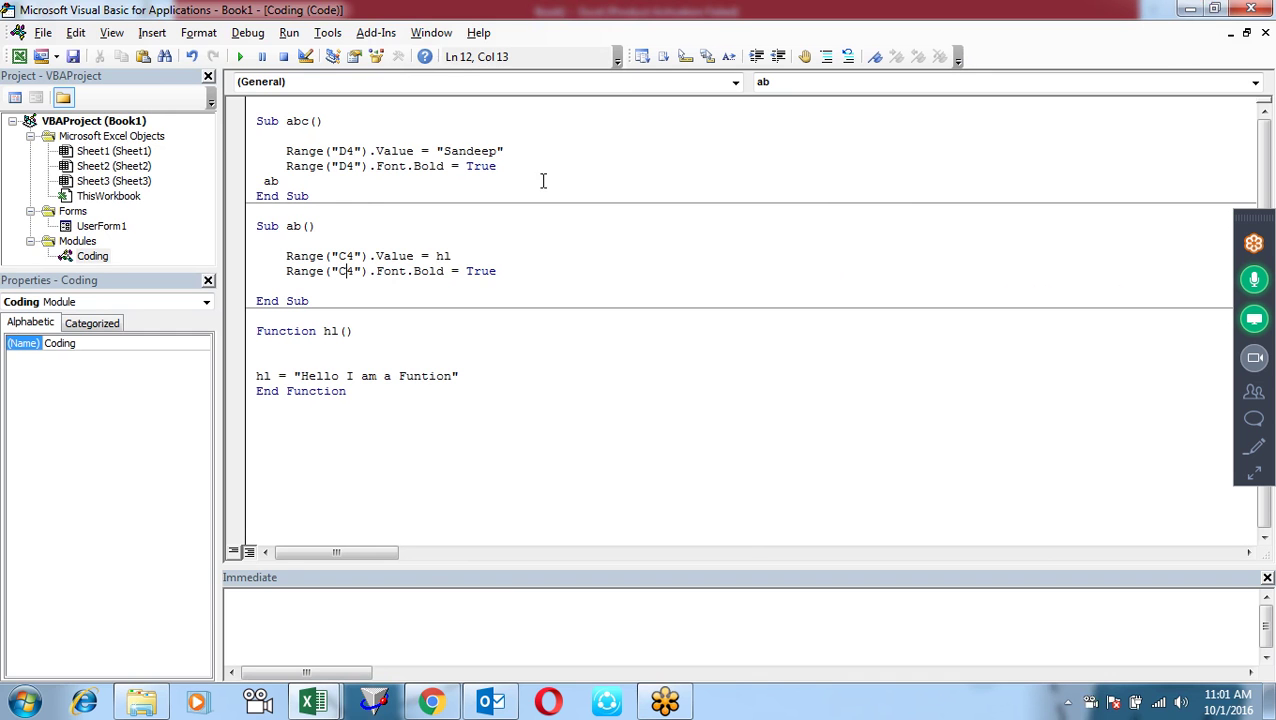
click(361, 430)
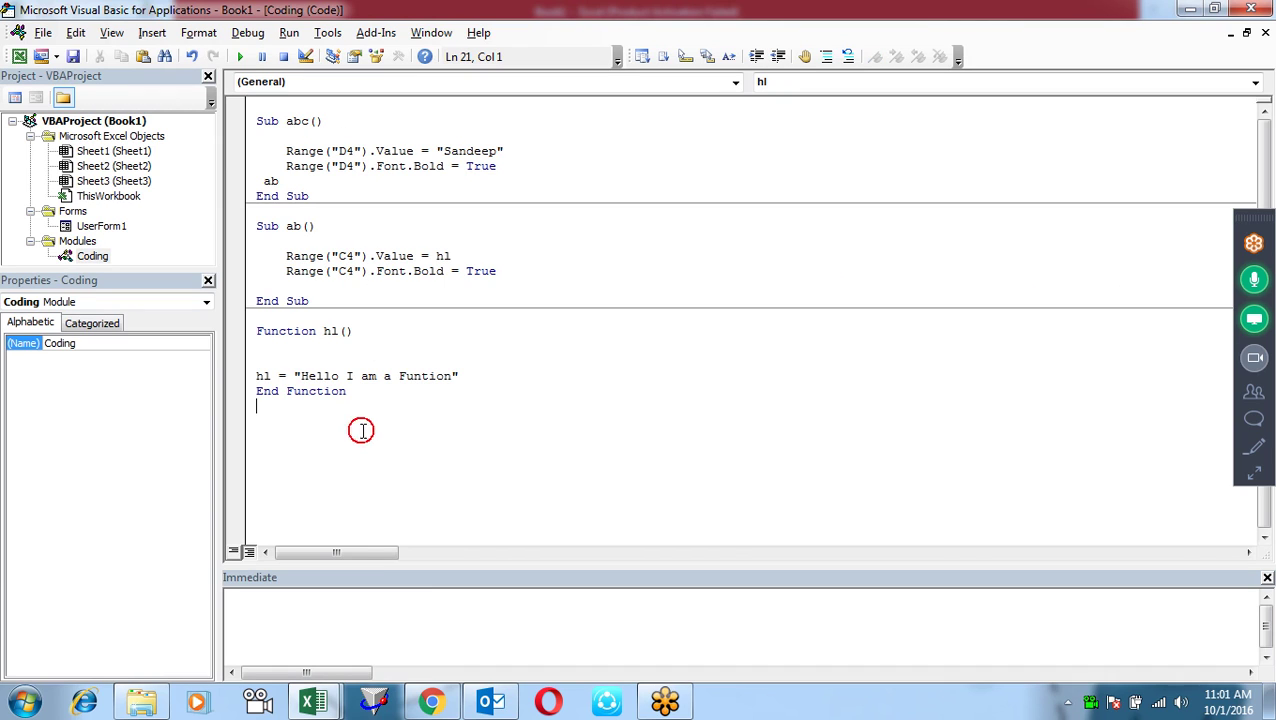
click(1215, 12)
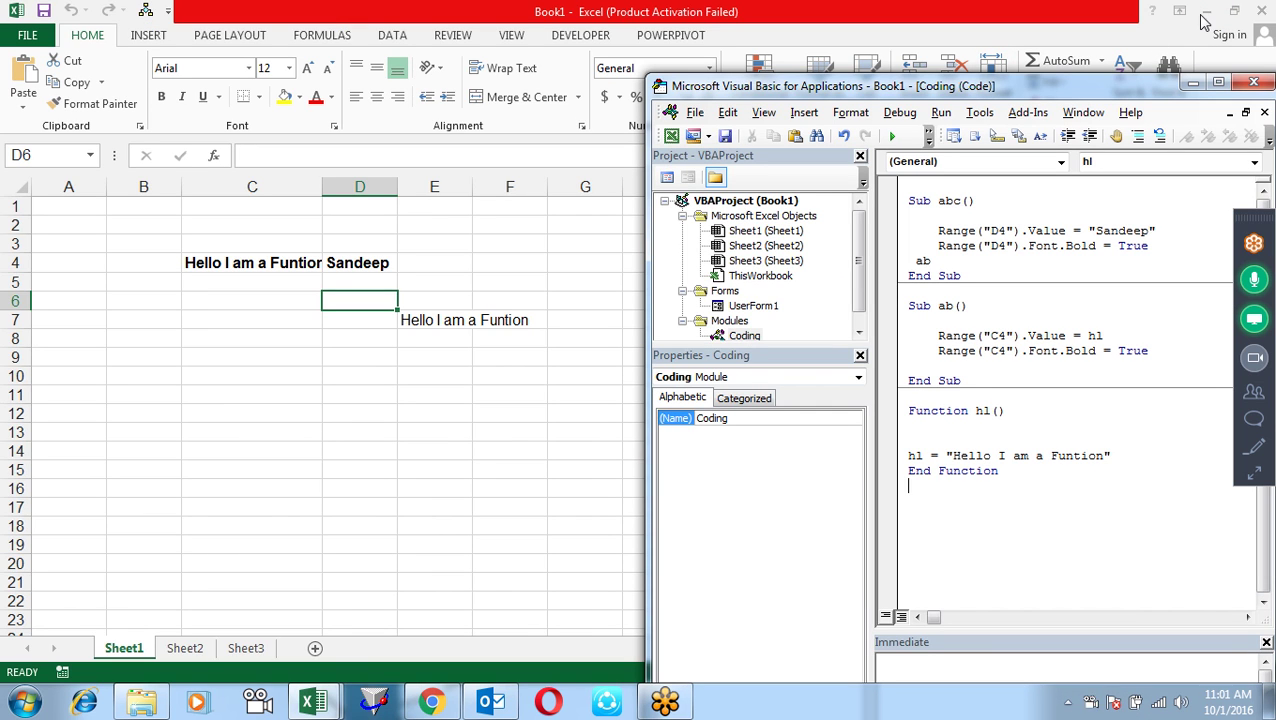
click(983, 9)
click(1205, 11)
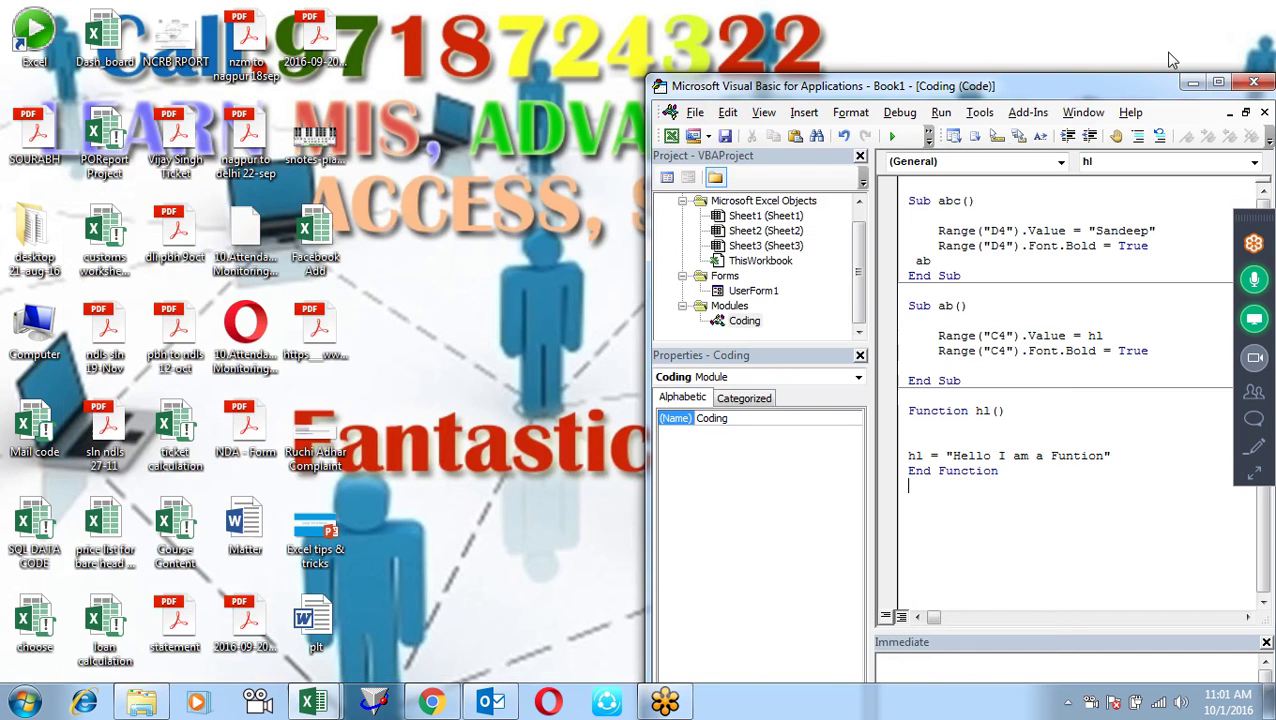
click(1216, 84)
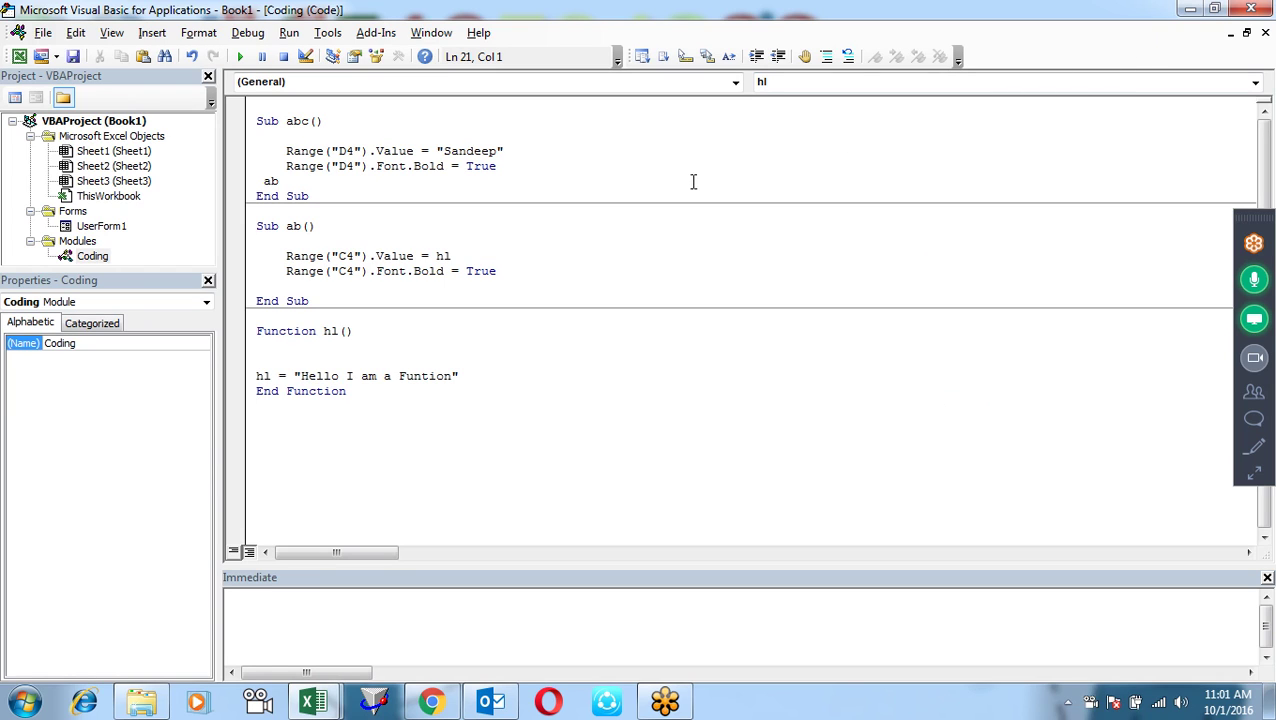
- Highlight C4's hl assignment, Value reference and bold setting, then minimize the VBA editor
click(351, 322)
drag(436, 258, 420, 260)
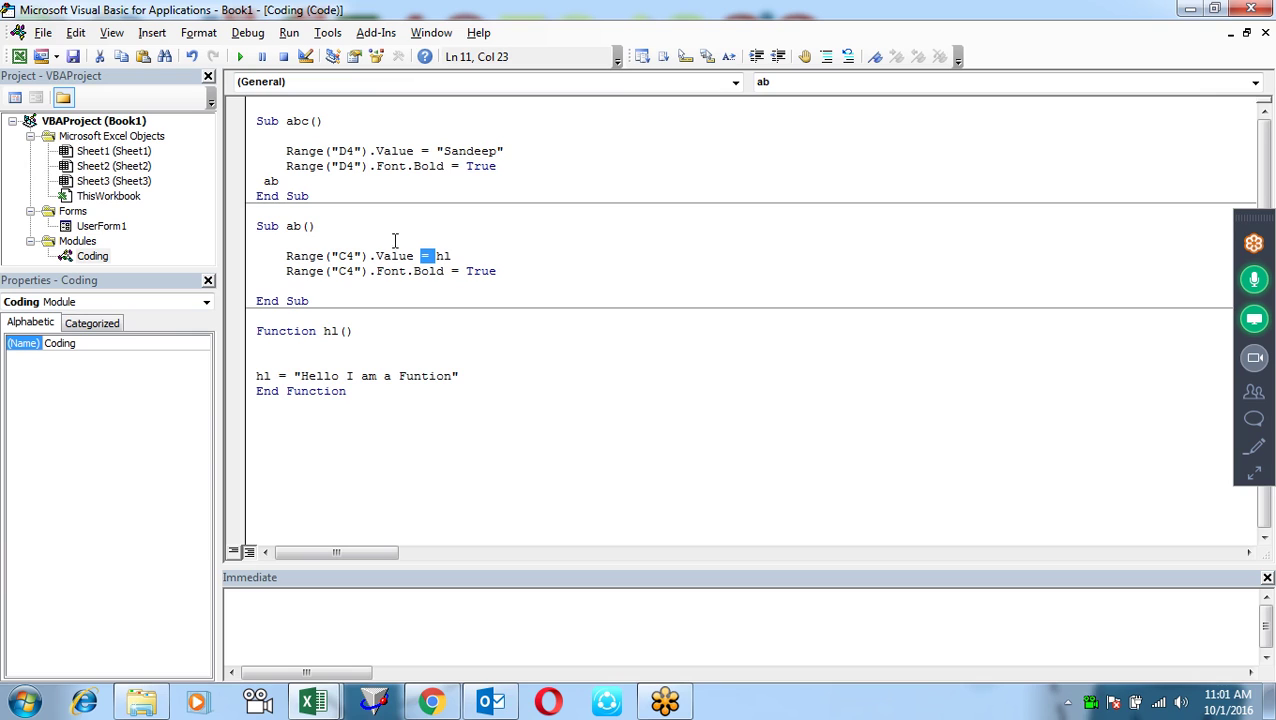
drag(414, 258, 367, 258)
drag(444, 271, 430, 280)
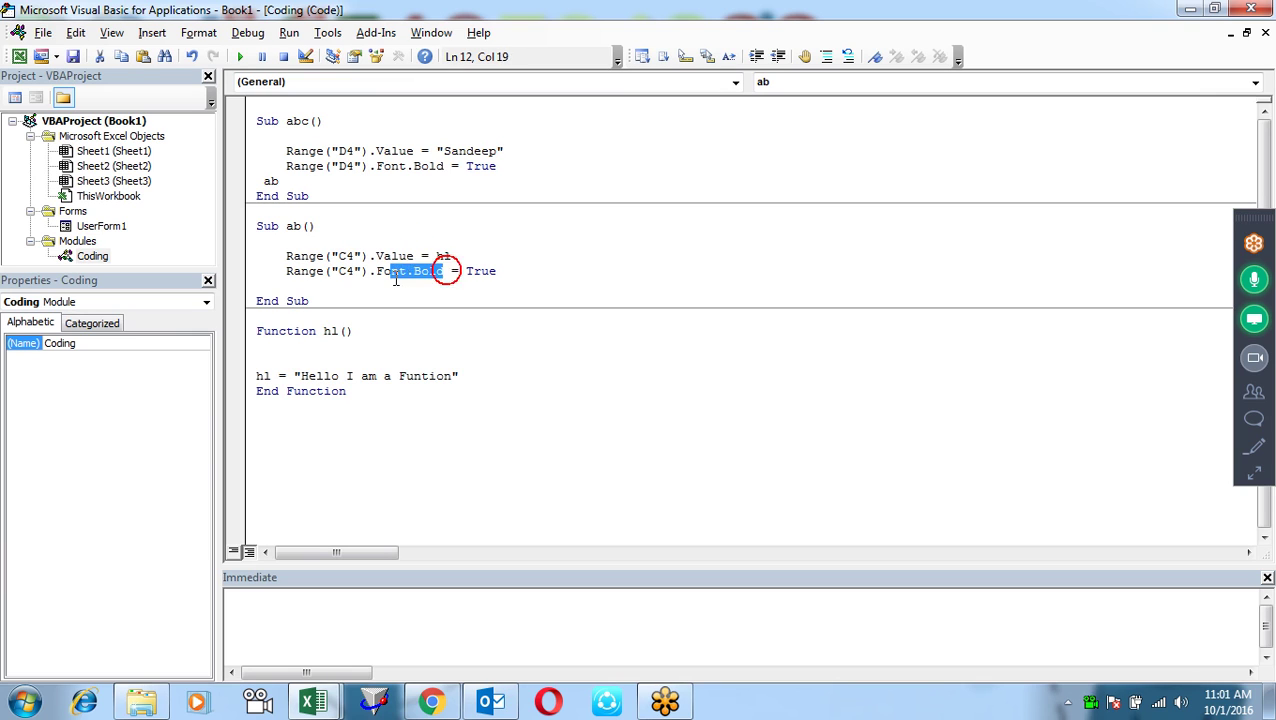
click(518, 274)
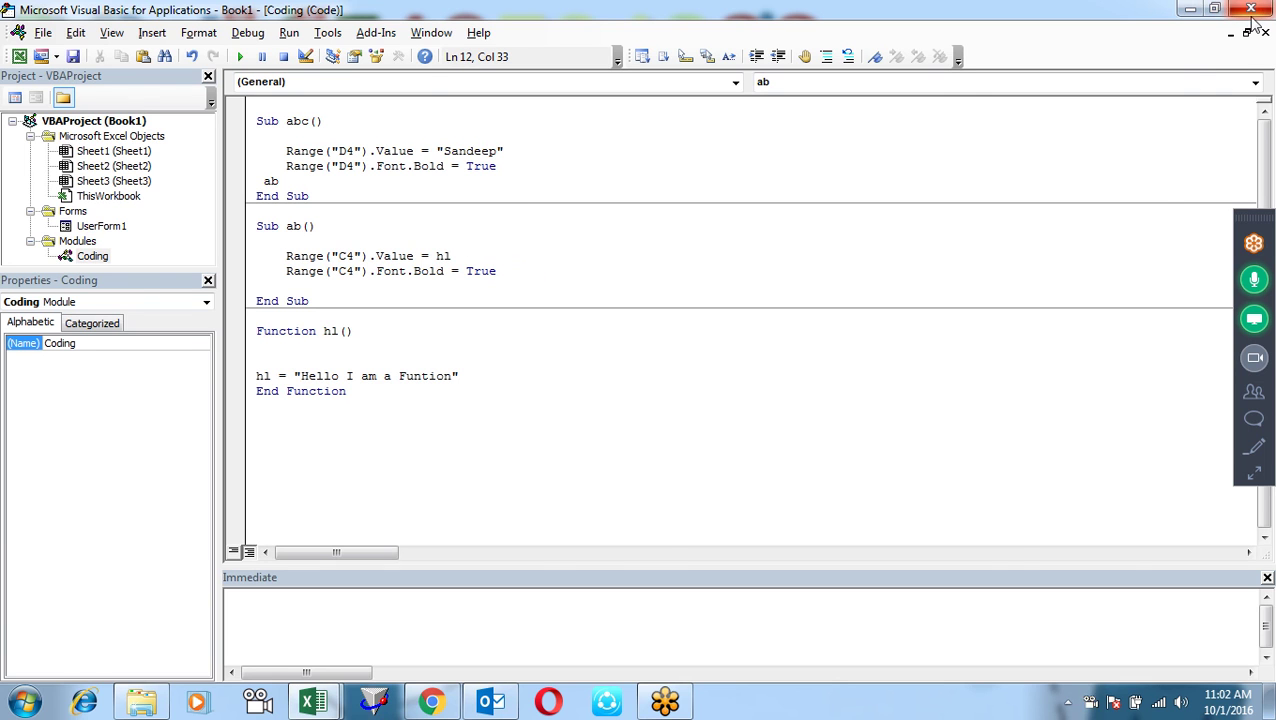
click(1190, 9)
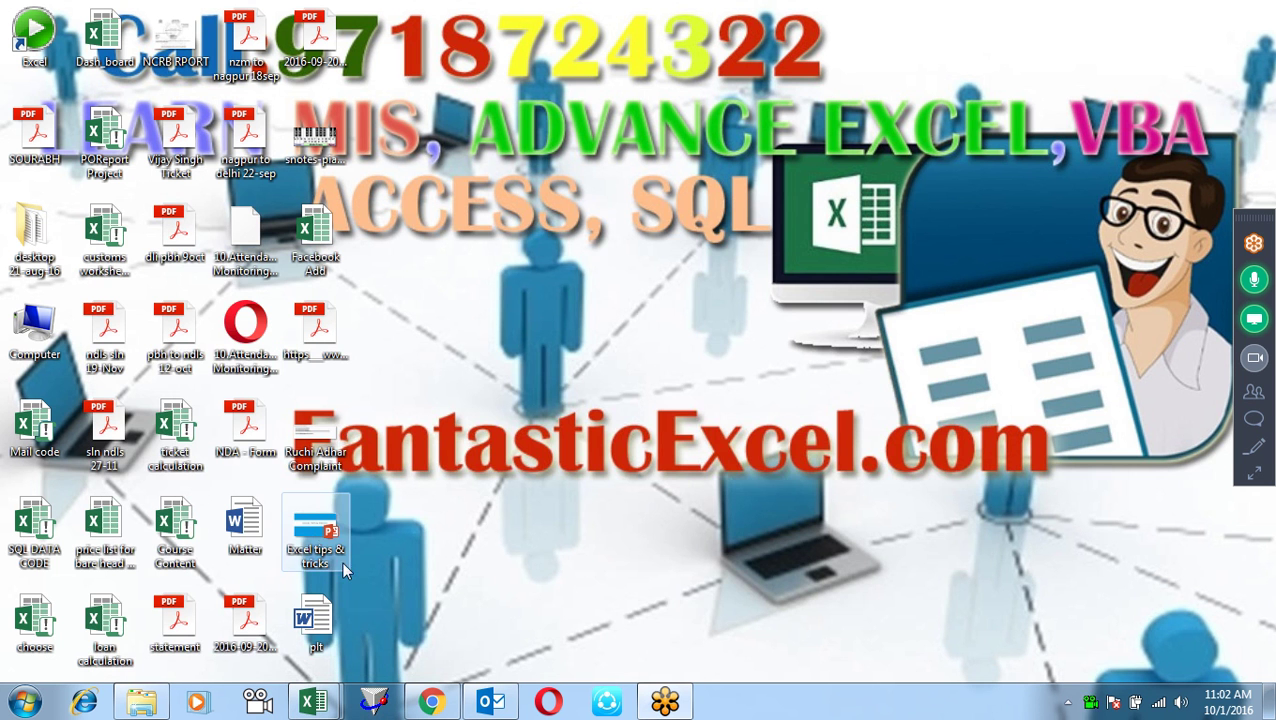
- Open the plt Word document from the desktop and dismiss the Office activation notice
double_click(315, 622)
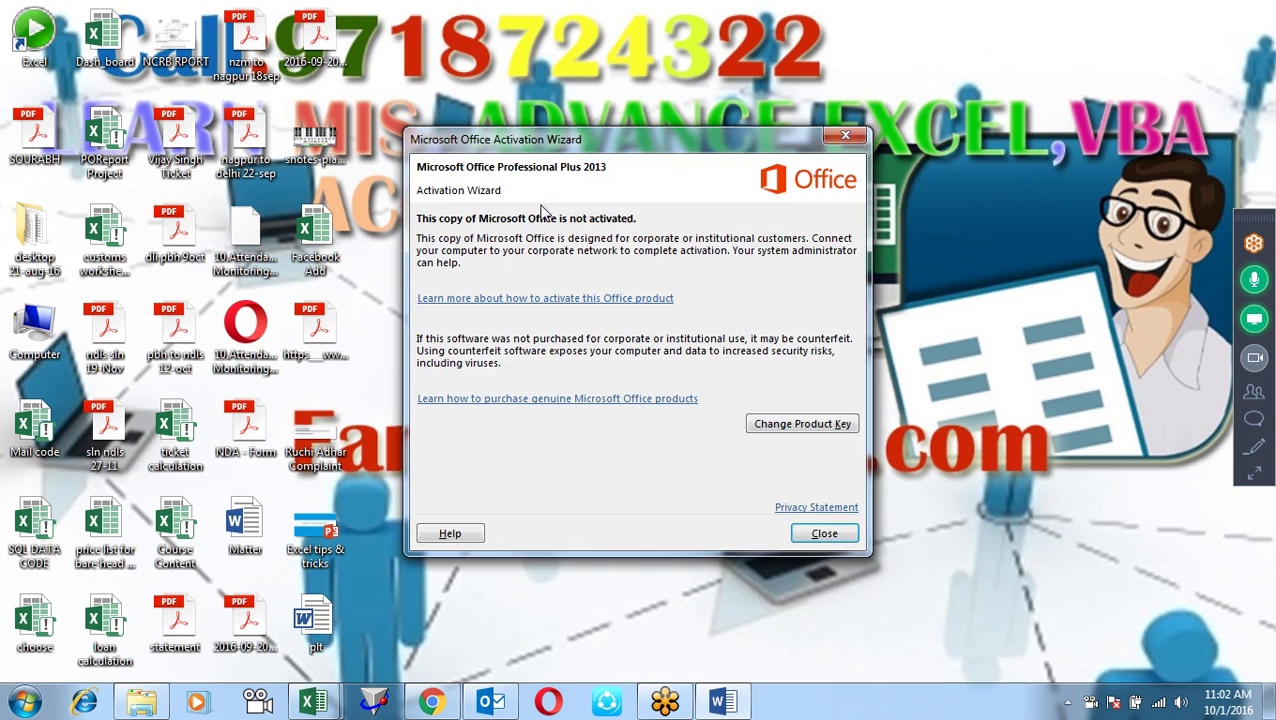
click(820, 533)
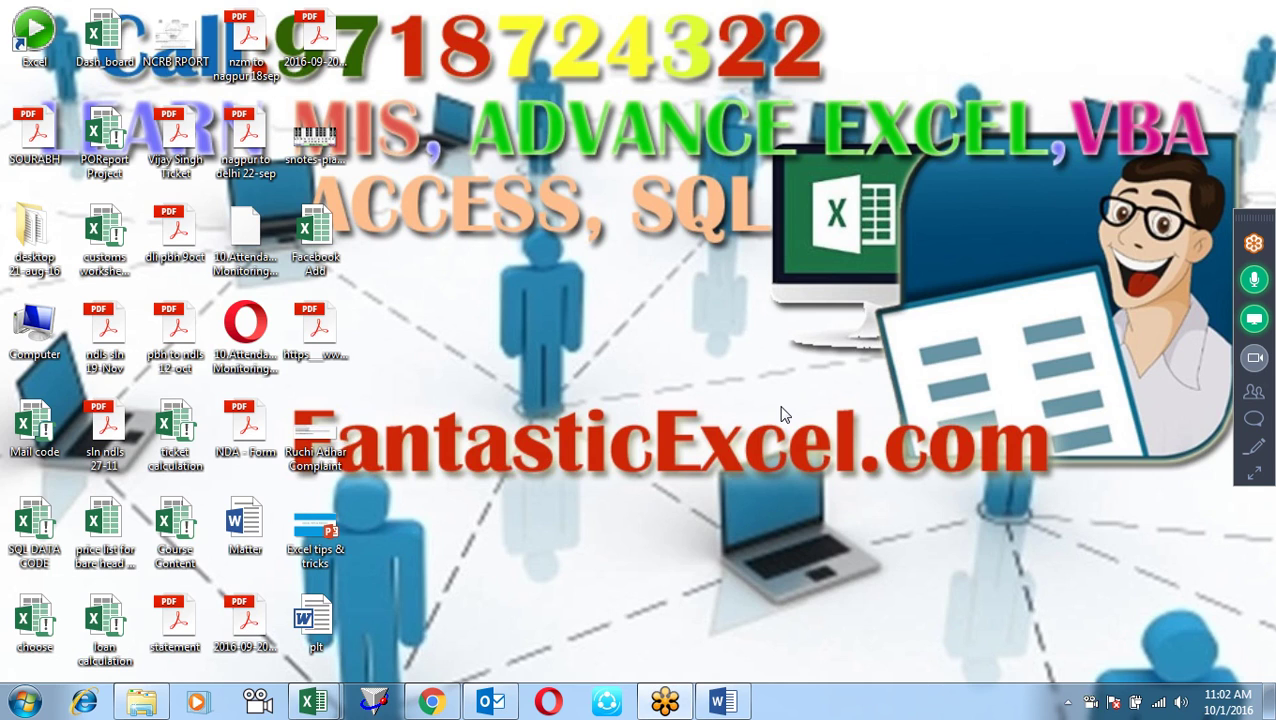
click(720, 702)
- Scroll down to page 2's Box Definition table and select the Start and Stop oval
click(470, 335)
scroll(630, 216, down, 5)
scroll(692, 282, down, 3)
scroll(538, 359, down, 3)
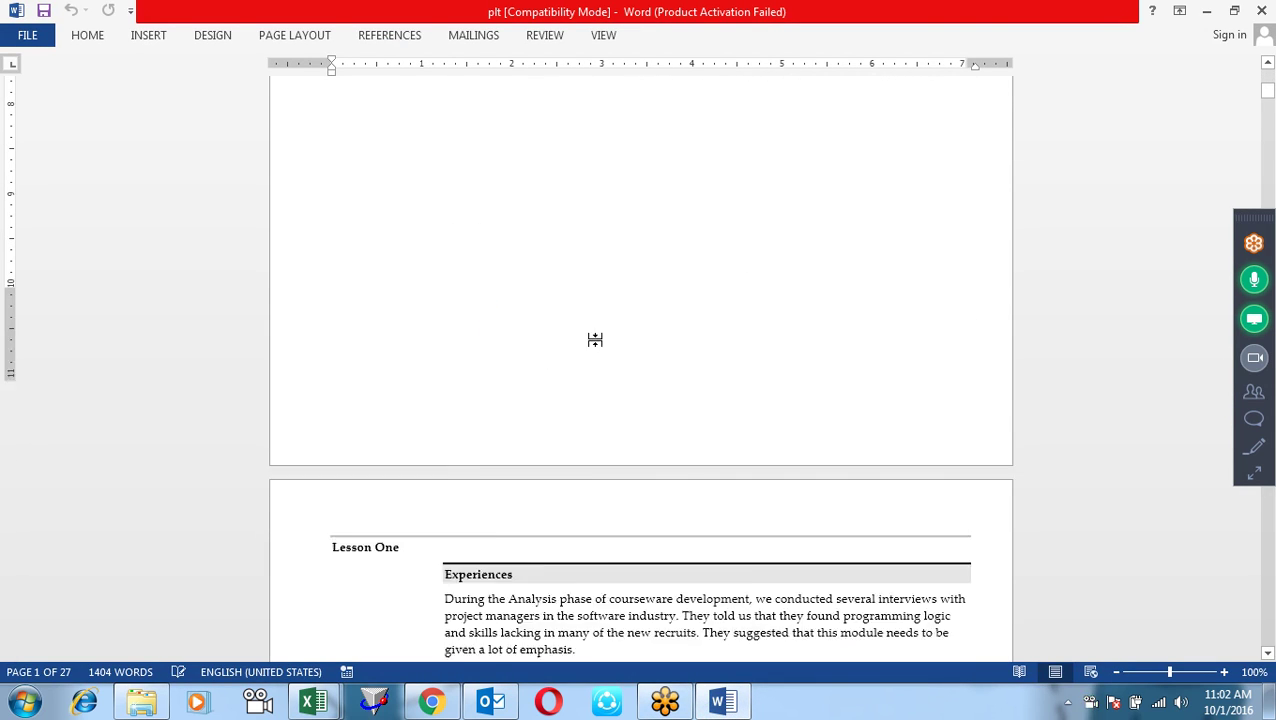
scroll(595, 339, down, 3)
scroll(777, 273, down, 2)
scroll(777, 273, down, 1)
scroll(777, 273, down, 7)
scroll(777, 273, down, 1)
scroll(777, 273, down, 1)
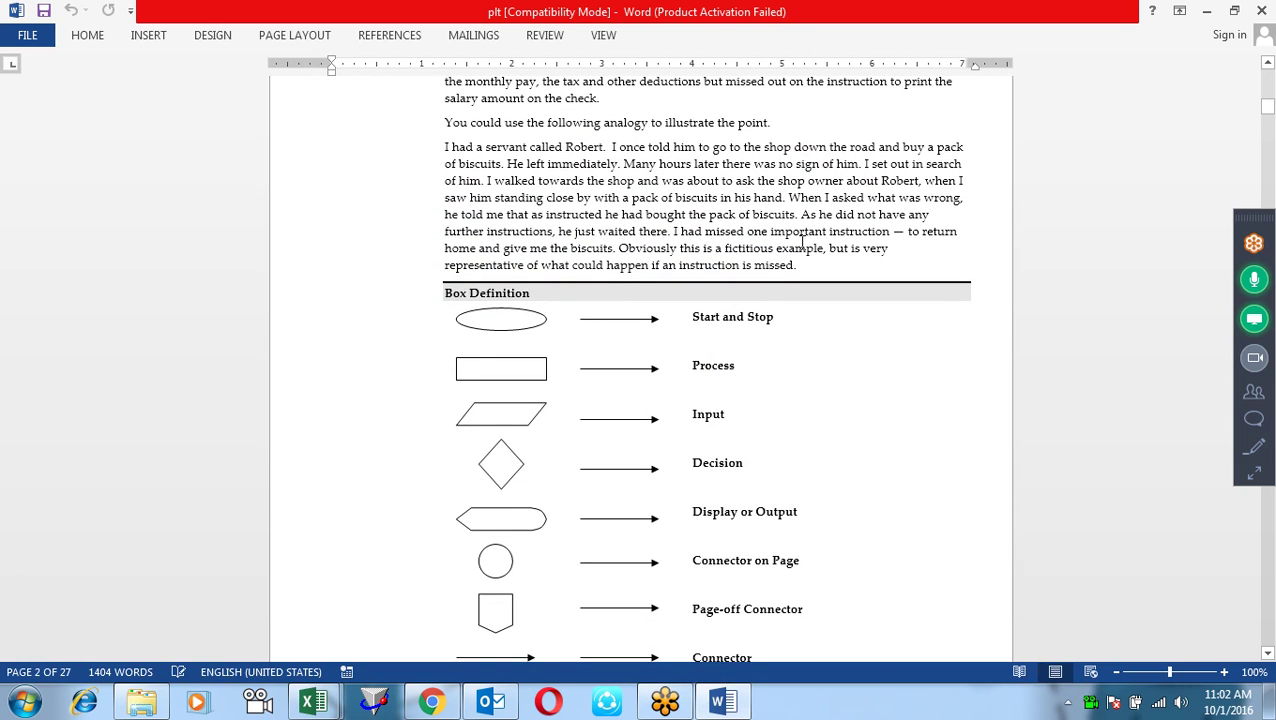
scroll(802, 242, down, 2)
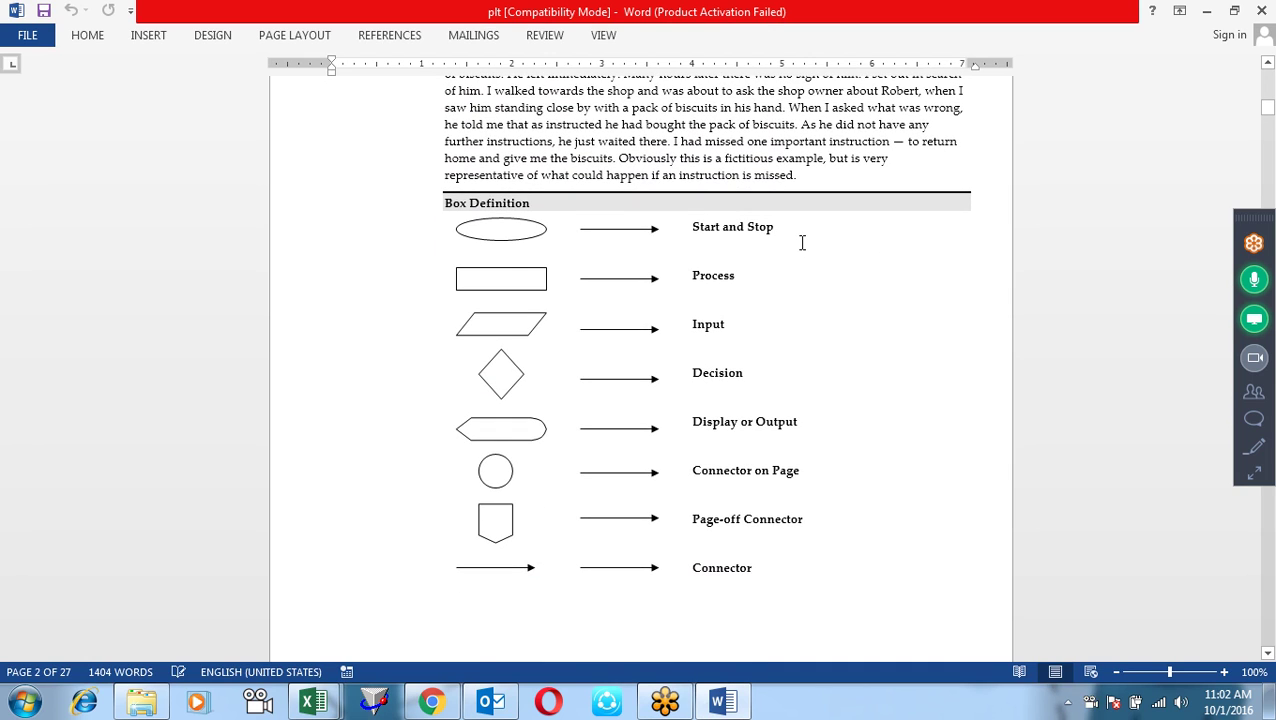
scroll(802, 242, down, 1)
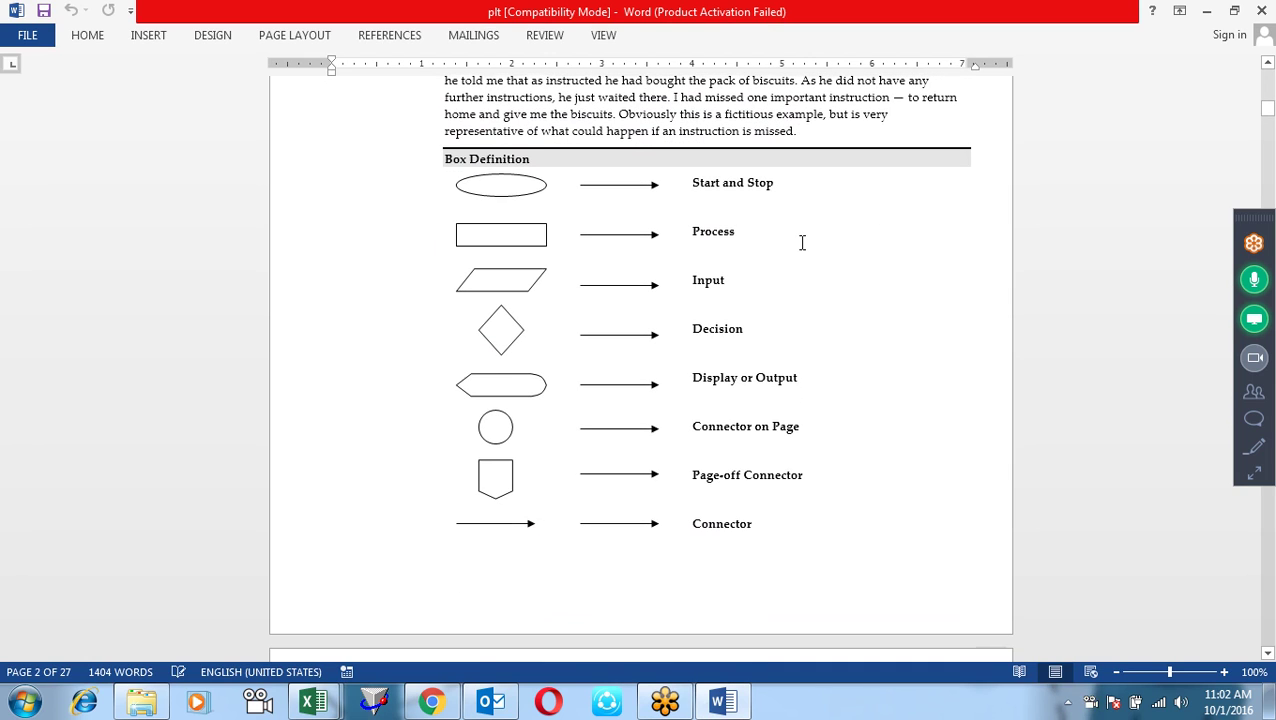
click(507, 158)
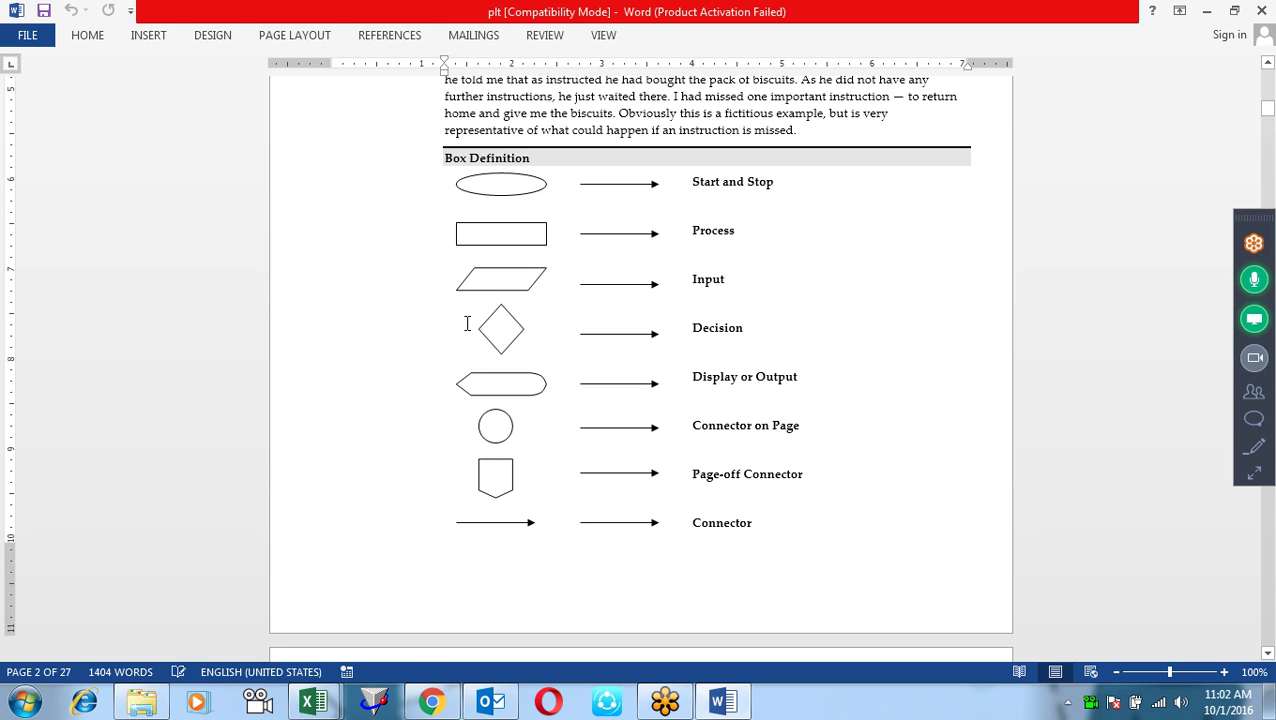
click(499, 192)
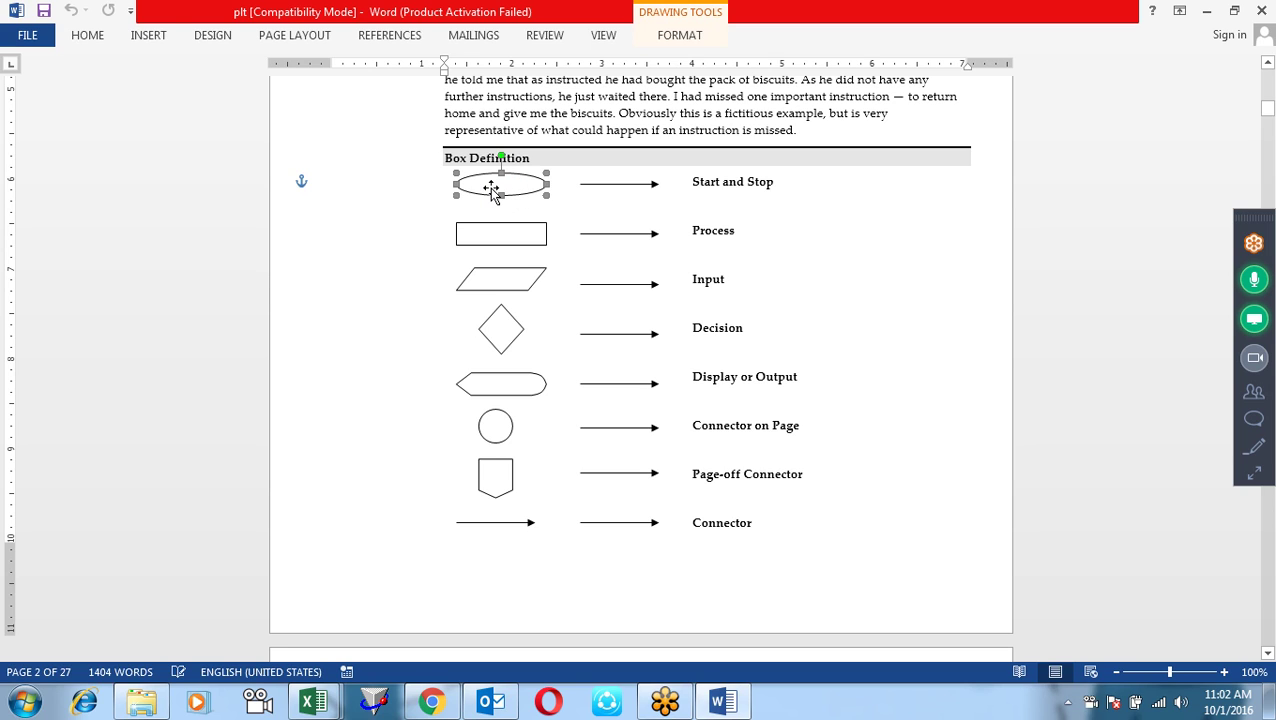
- Examine the Process rectangle, Input parallelogram and Decision diamond symbols
click(495, 245)
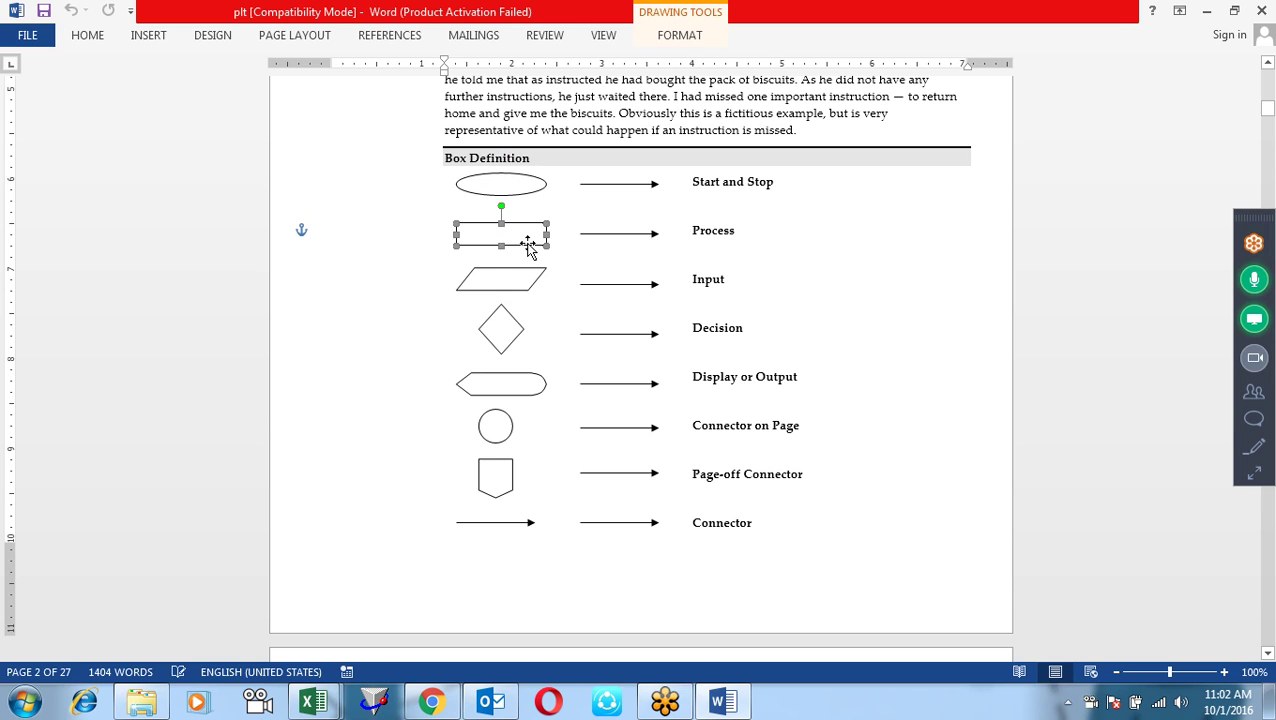
click(566, 242)
click(526, 240)
click(528, 279)
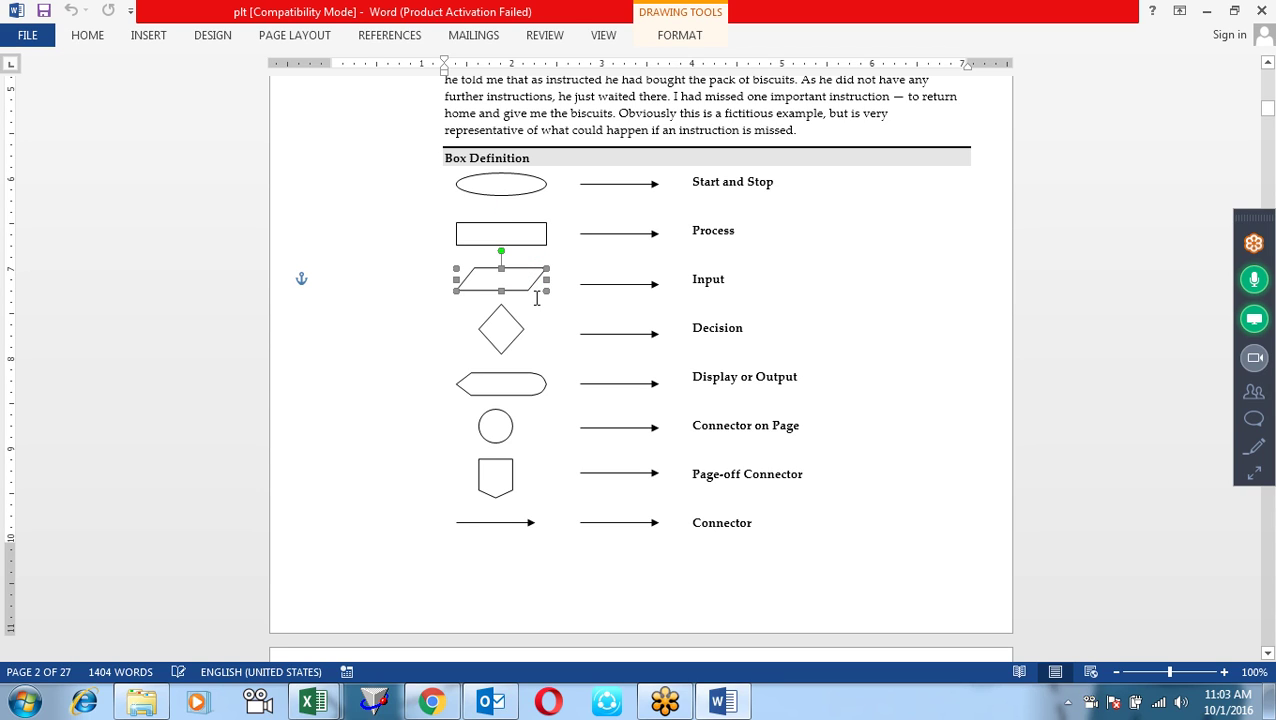
click(510, 330)
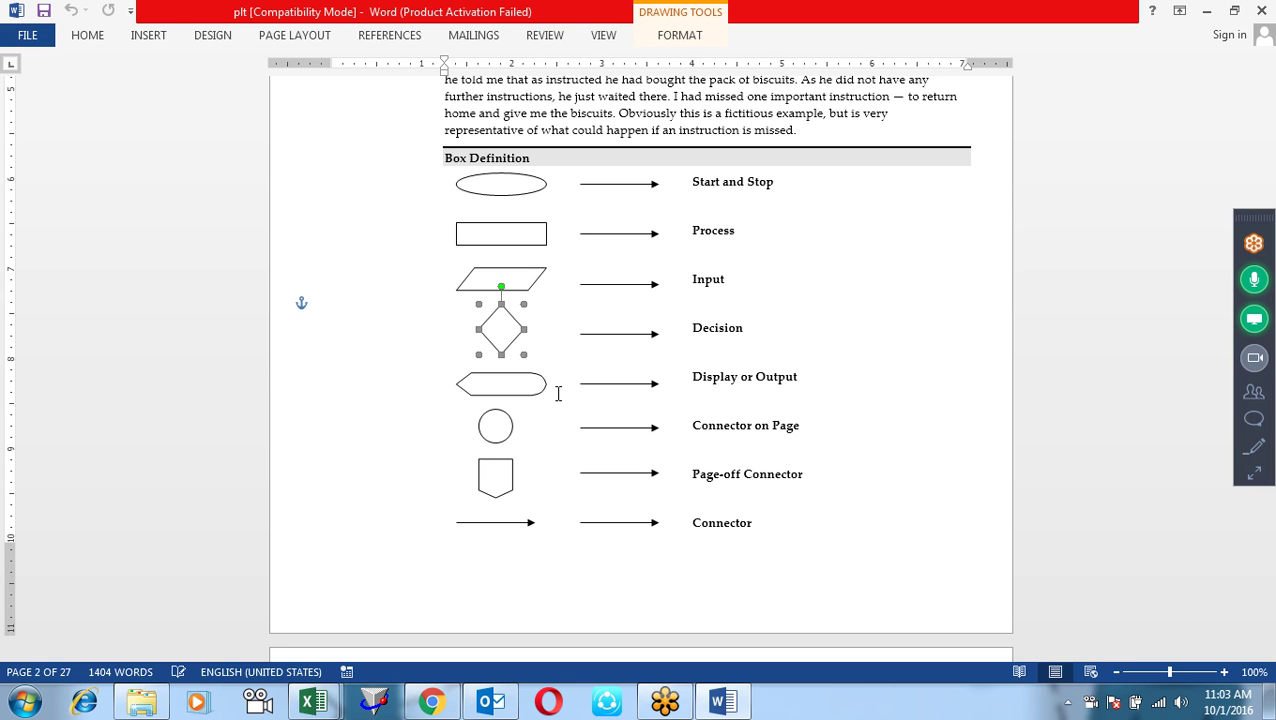
- Examine the Display, Connector on Page, Page-off Connector and Connector line symbols, then scroll to the Do It exercise
click(516, 383)
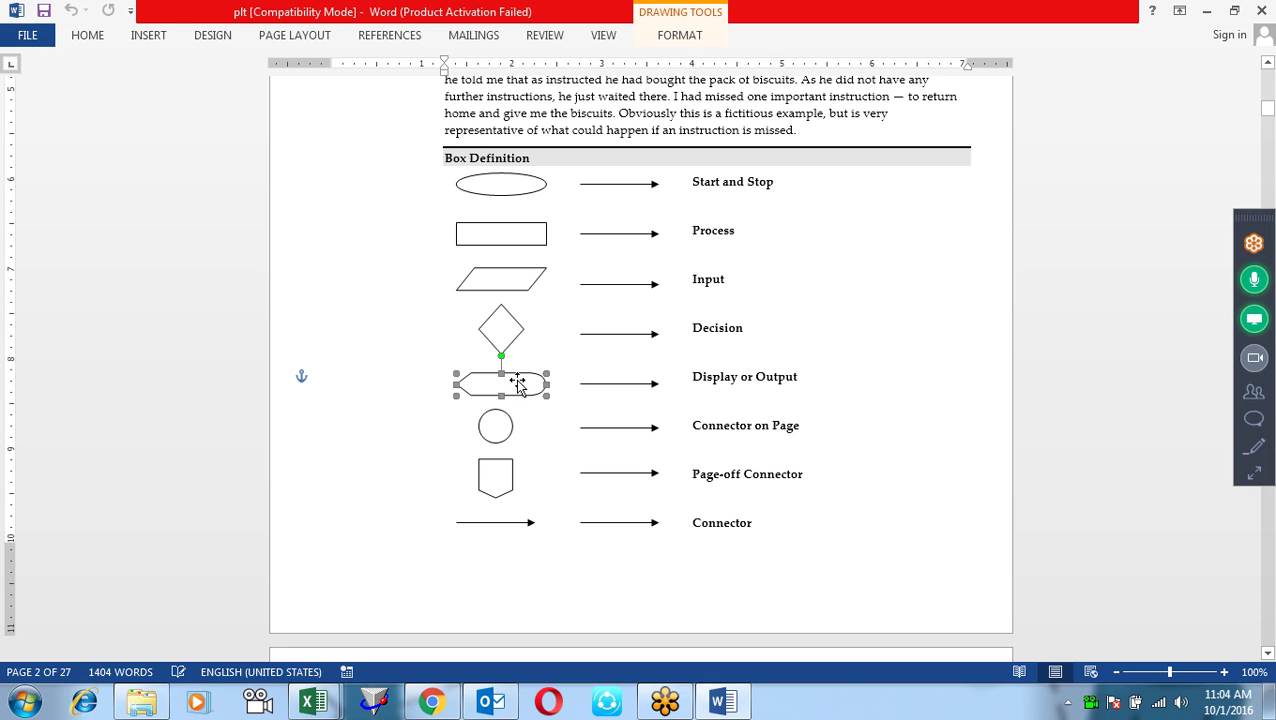
click(496, 430)
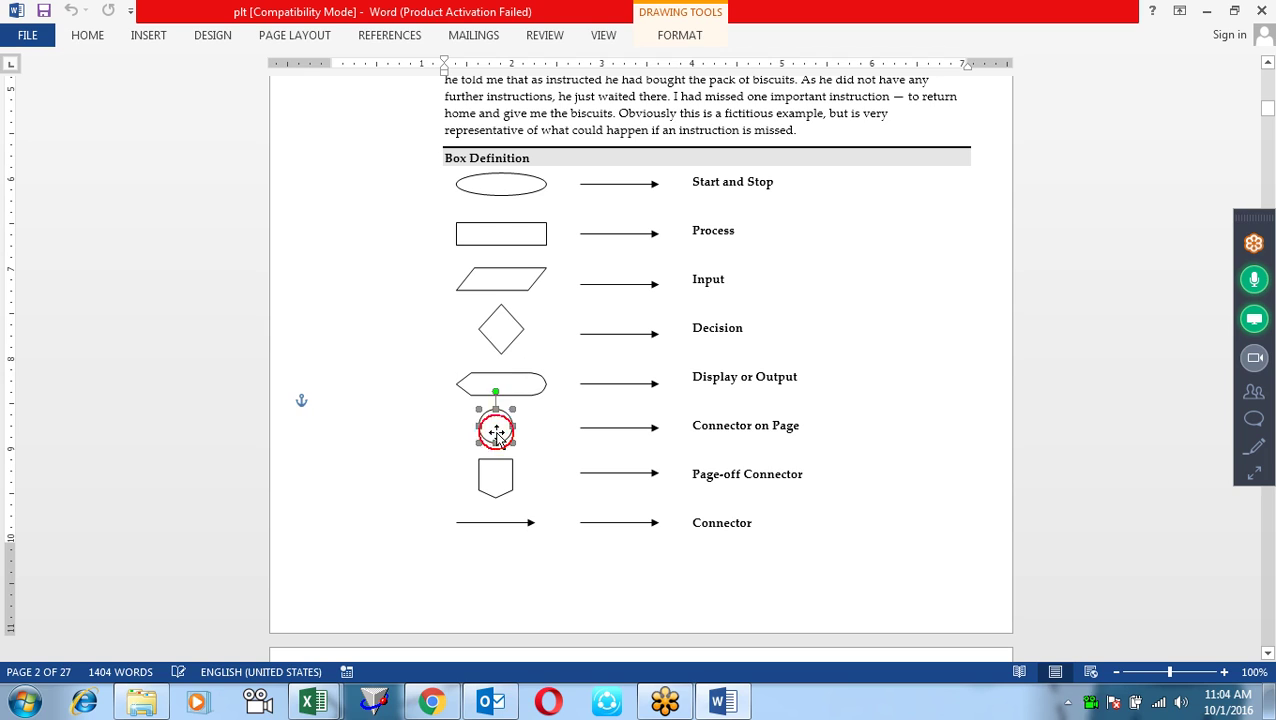
click(512, 475)
click(505, 420)
click(494, 467)
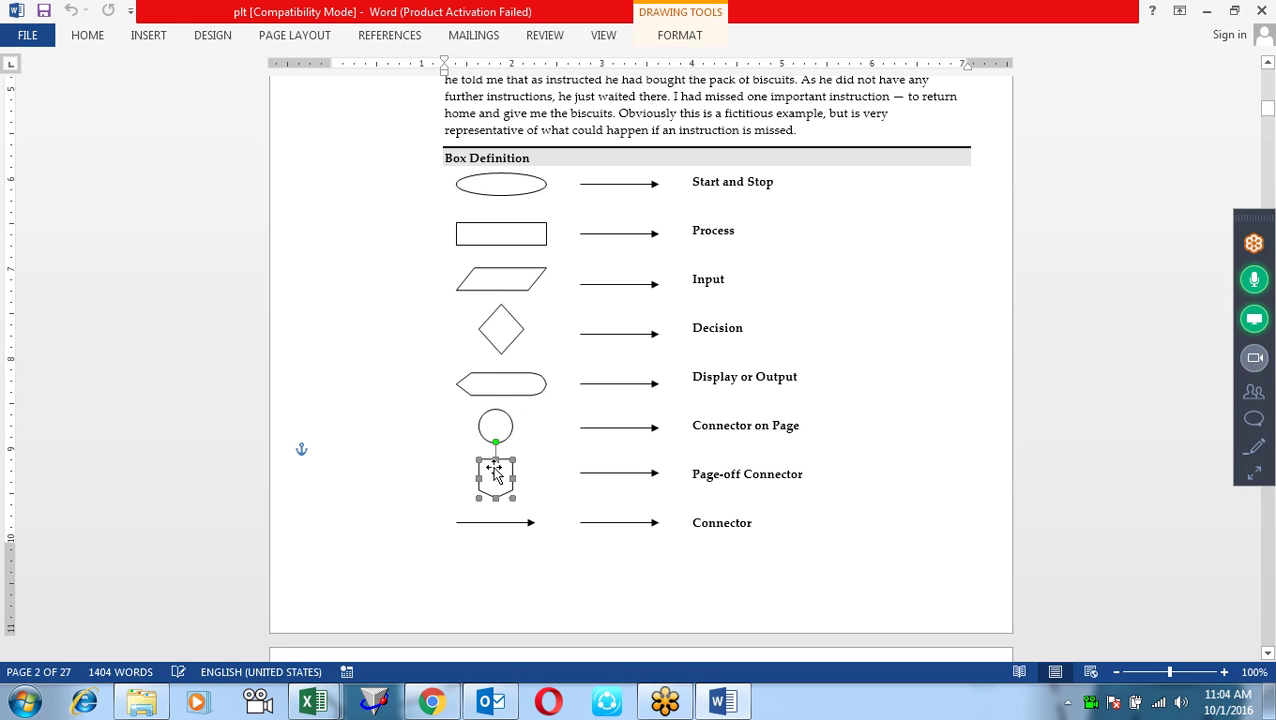
click(499, 436)
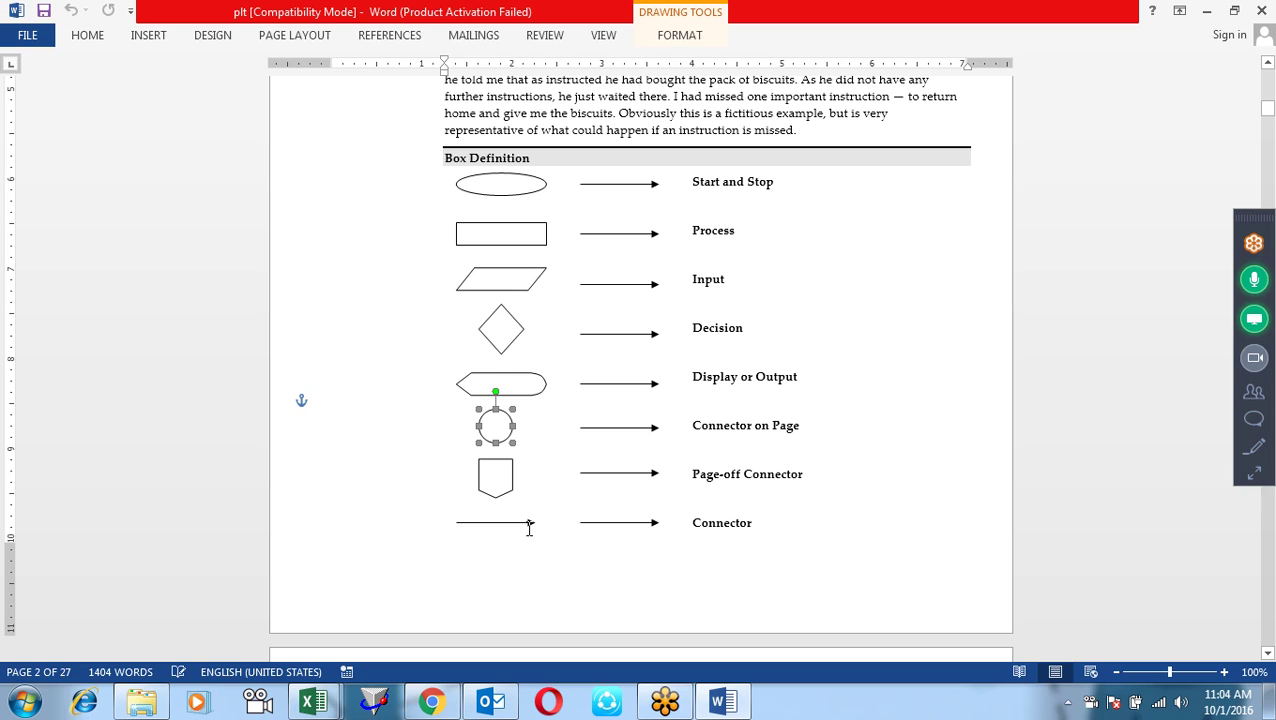
click(528, 522)
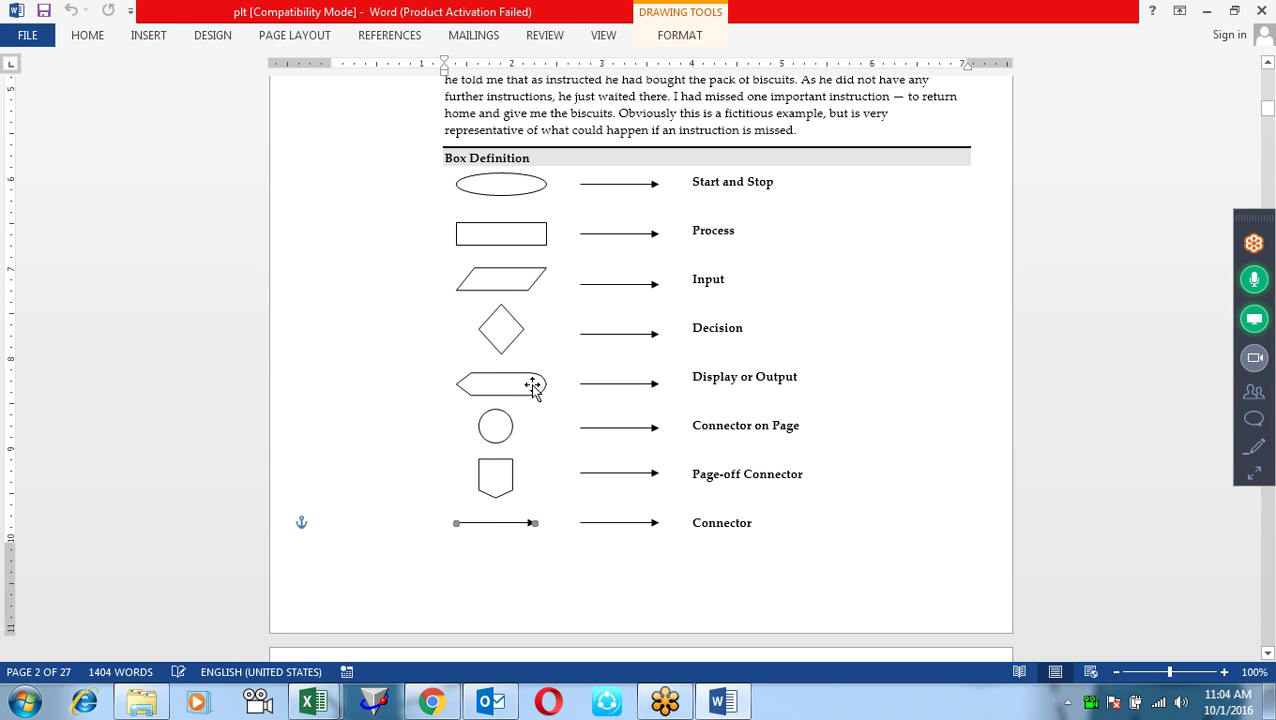
scroll(618, 214, down, 3)
scroll(630, 235, down, 5)
scroll(638, 245, down, 5)
- Review the Do It table's diamond, rectangle, parallelogram, rounded rectangle and display symbols in rows 1–5
scroll(638, 245, down, 4)
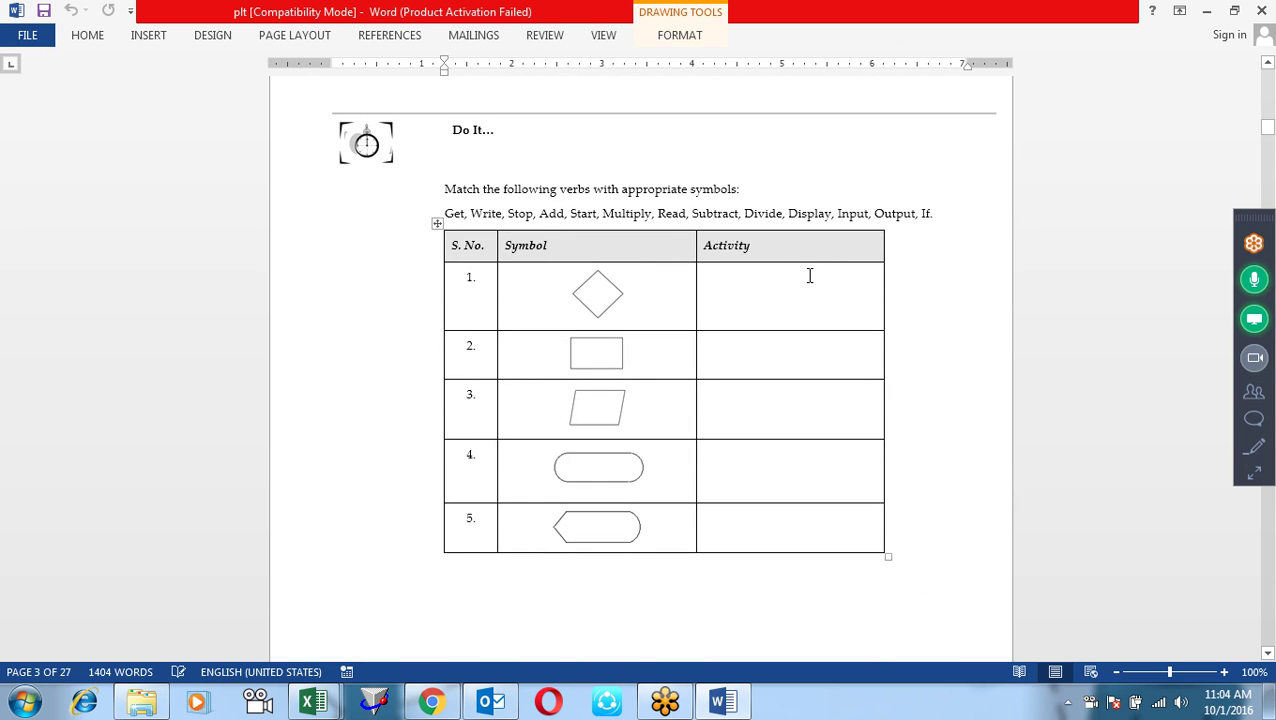
click(607, 298)
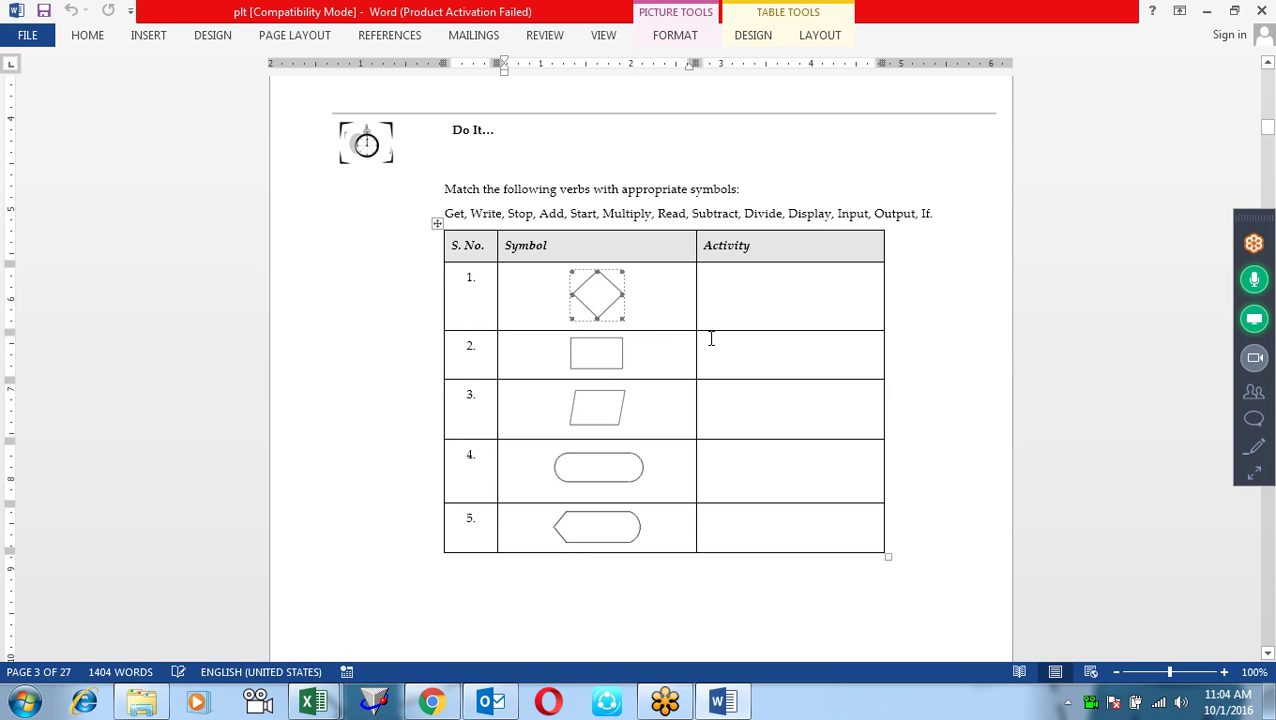
click(586, 348)
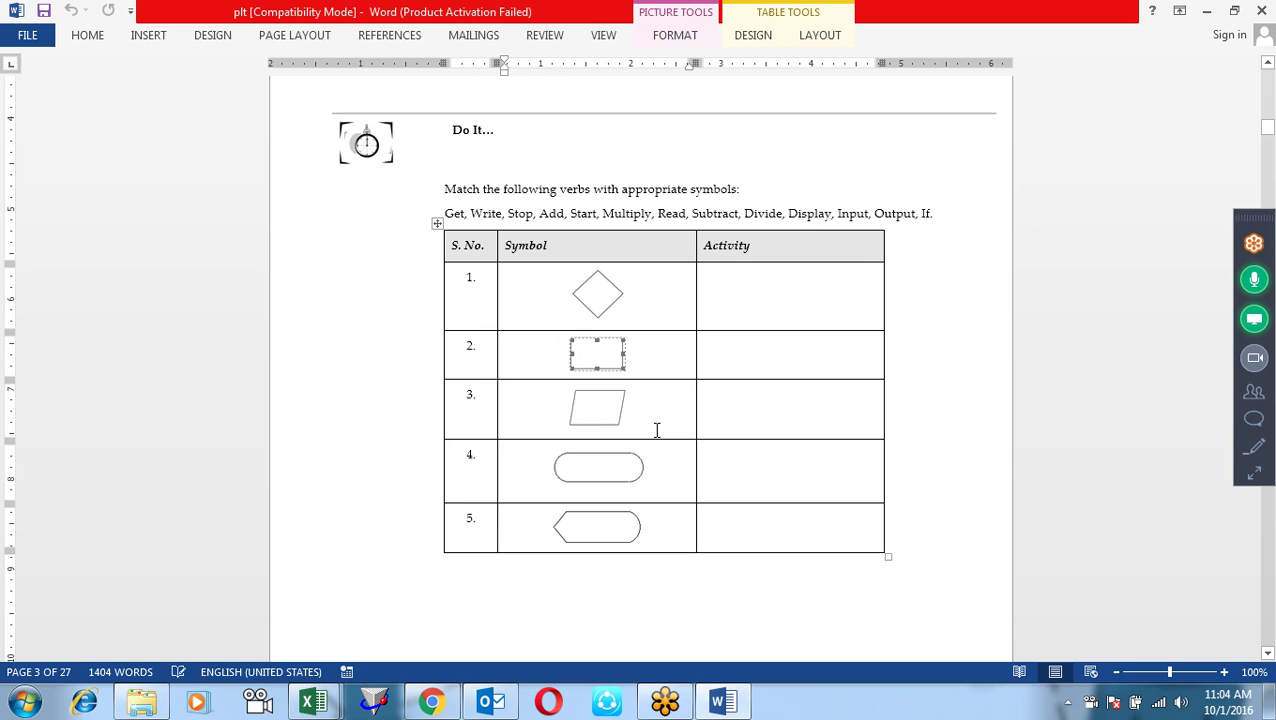
click(609, 402)
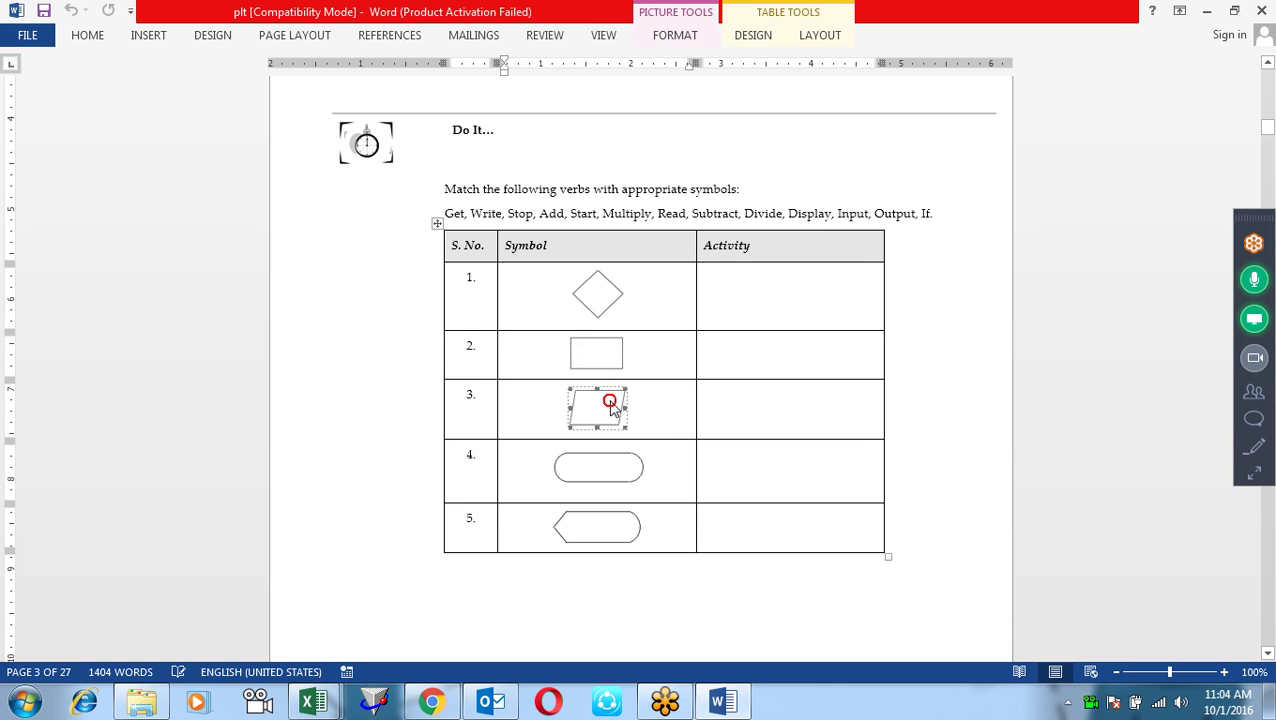
click(613, 478)
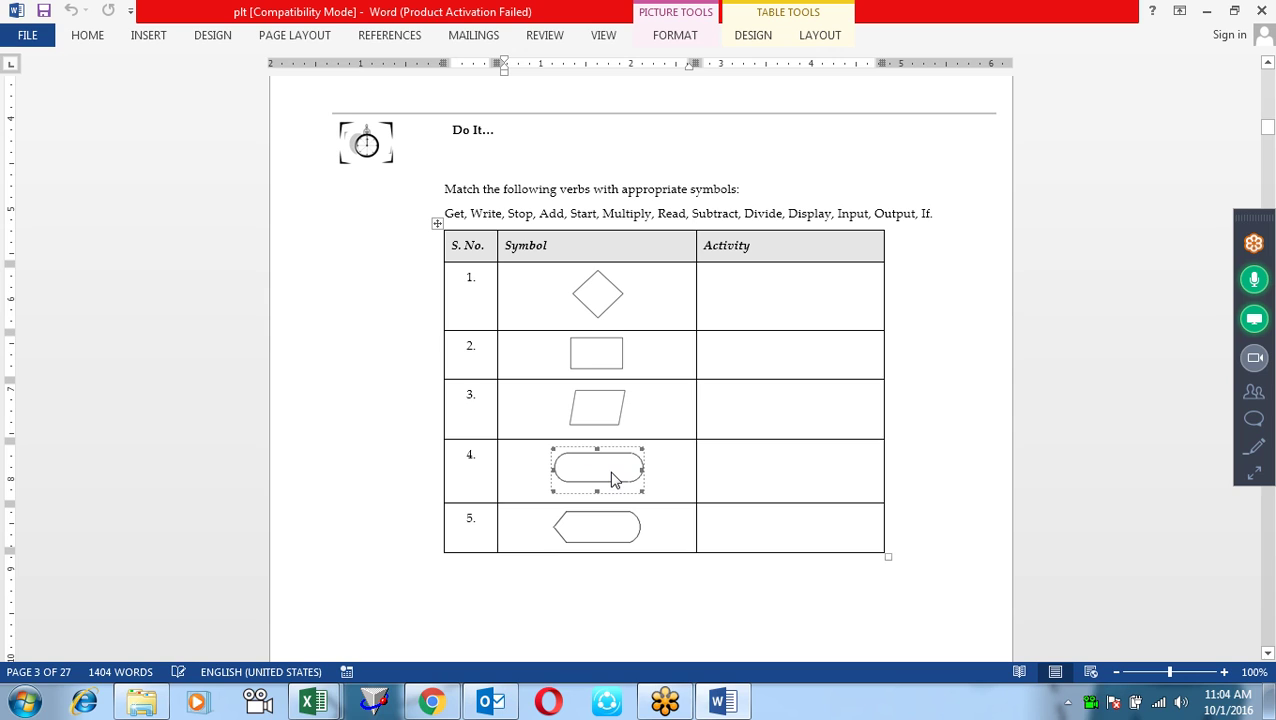
click(603, 526)
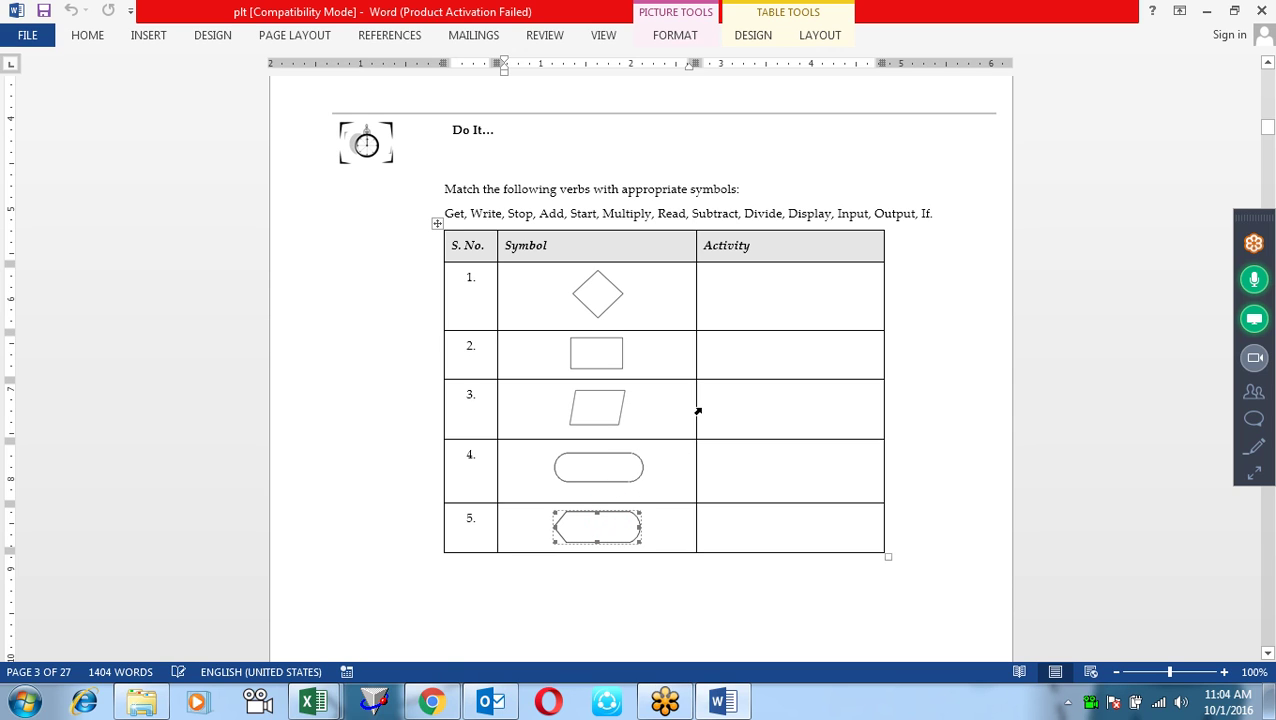
- Scroll to page 4 and select the 'Procedure of Admission in IICP' flowchart picture
scroll(700, 408, down, 4)
scroll(703, 404, down, 4)
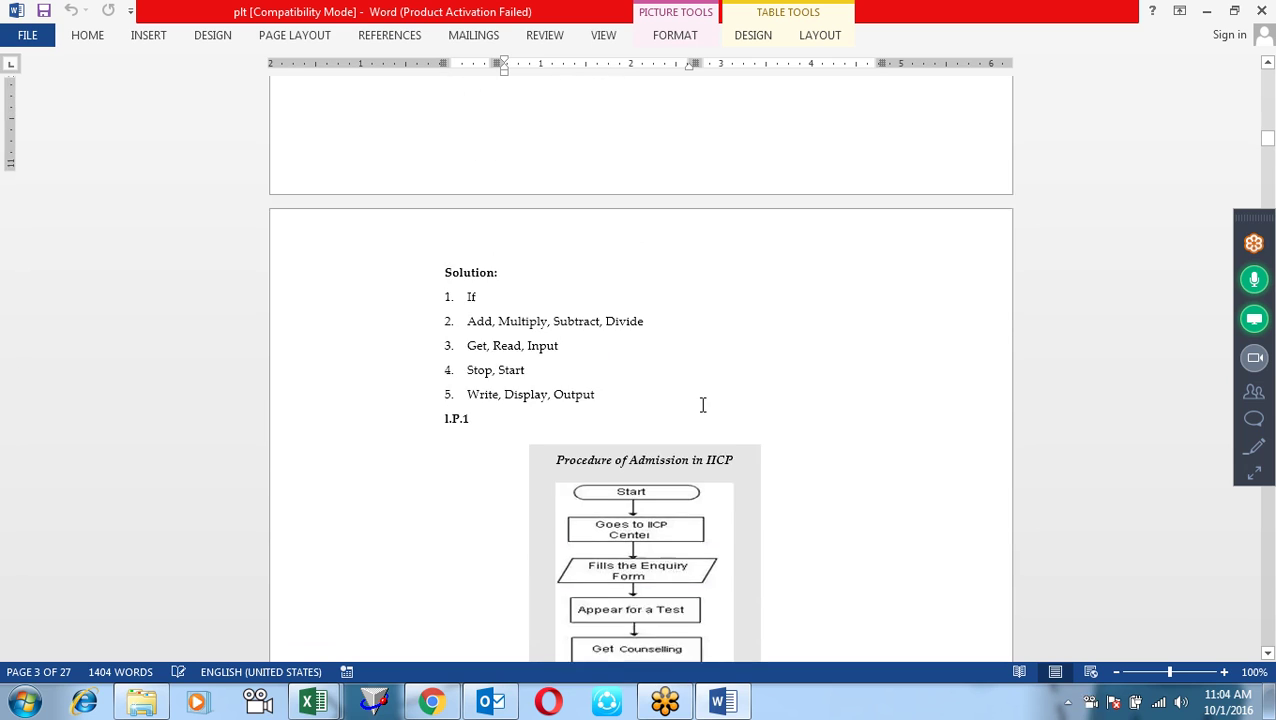
scroll(703, 404, down, 2)
scroll(701, 404, down, 3)
scroll(701, 404, down, 1)
scroll(701, 404, down, 2)
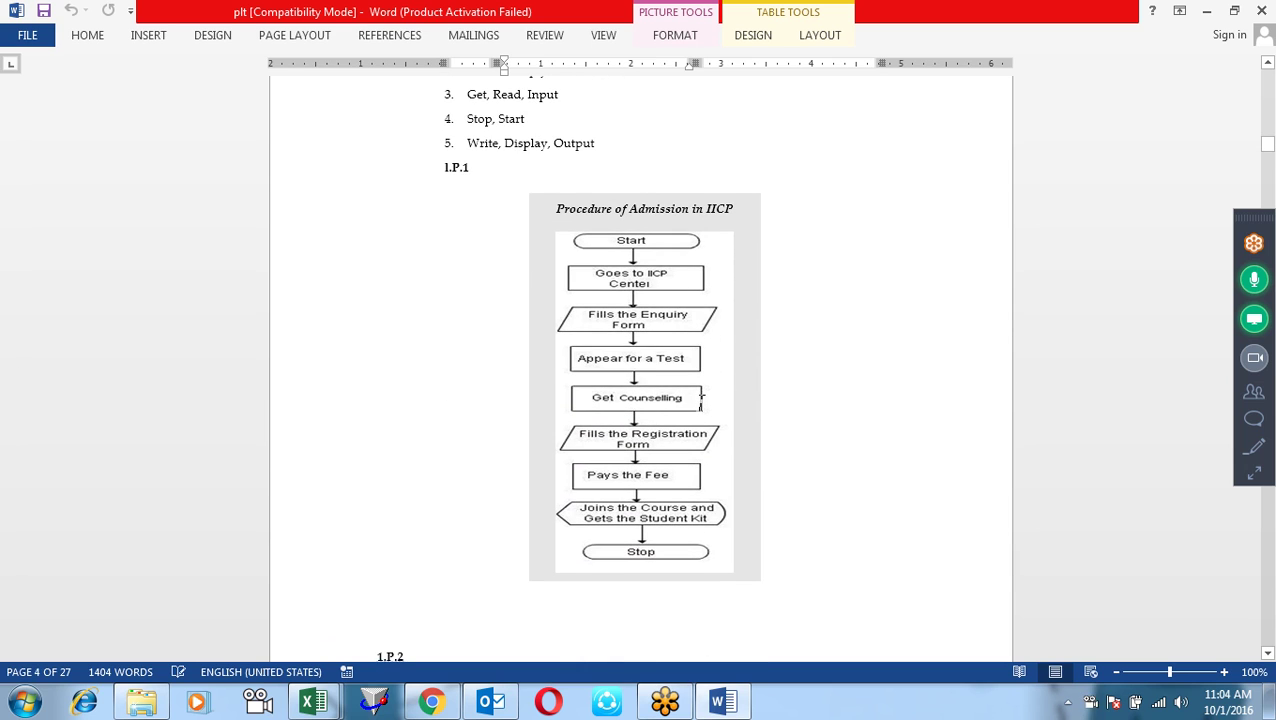
mouse_move(645, 520)
click(667, 243)
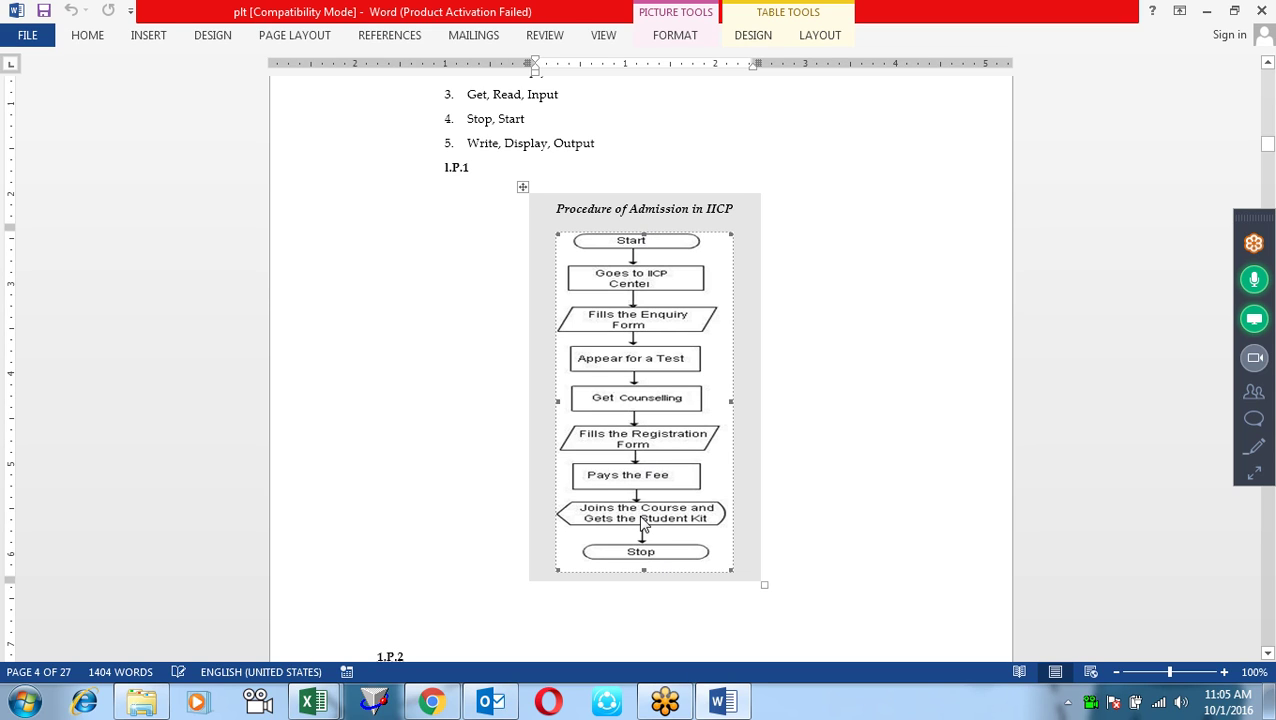
- Scroll through the Word flowcharts and select the Add Two Numbers flowchart
scroll(693, 300, down, 1)
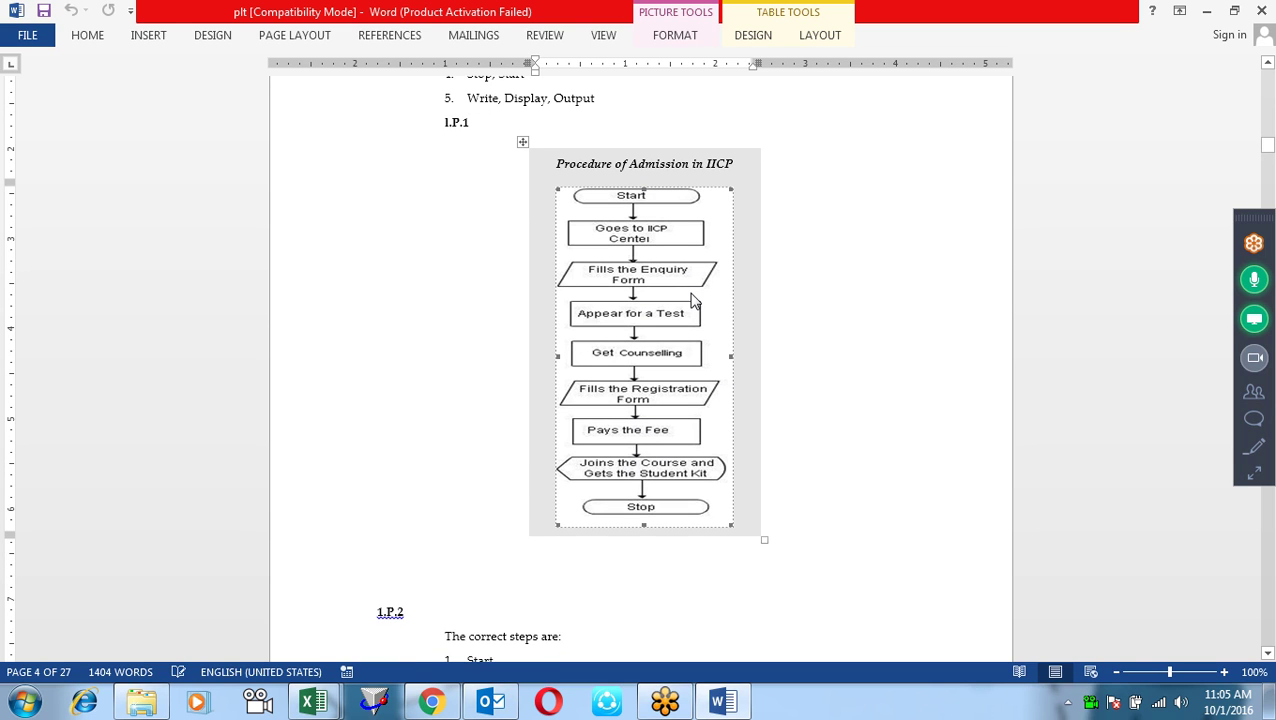
scroll(690, 238, down, 3)
scroll(700, 230, down, 2)
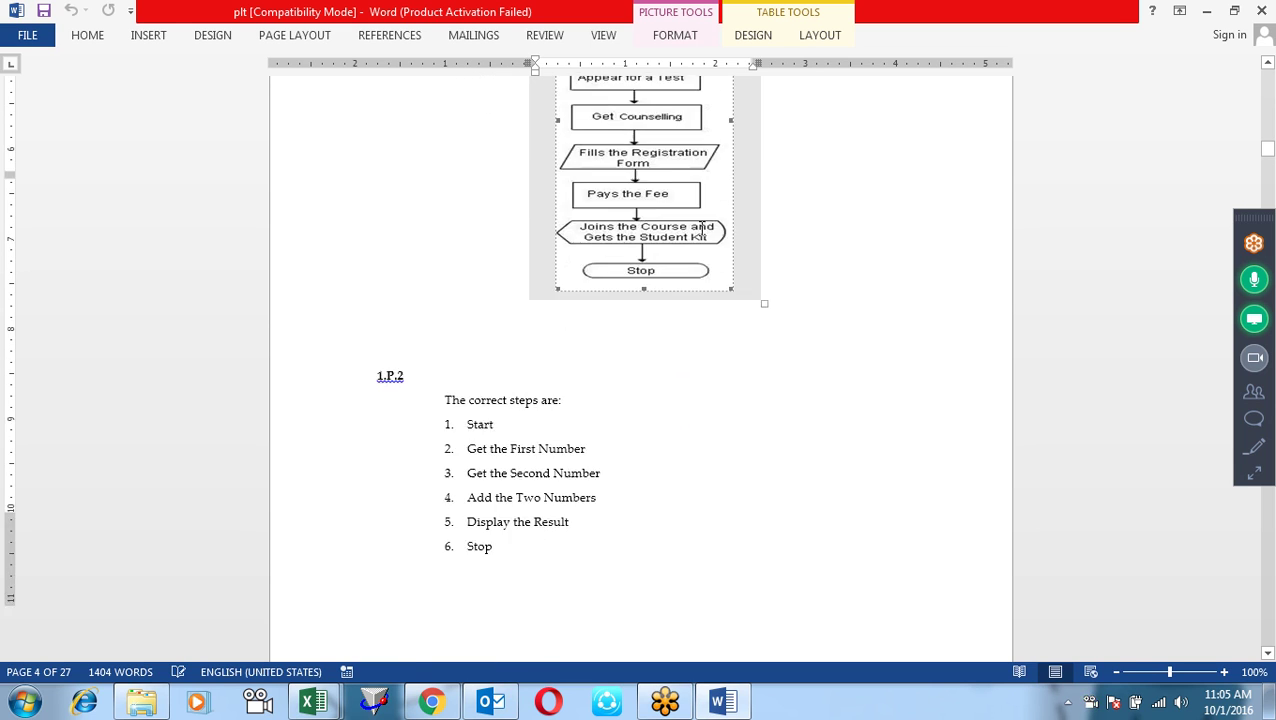
scroll(702, 230, down, 5)
scroll(700, 232, down, 5)
scroll(697, 234, down, 4)
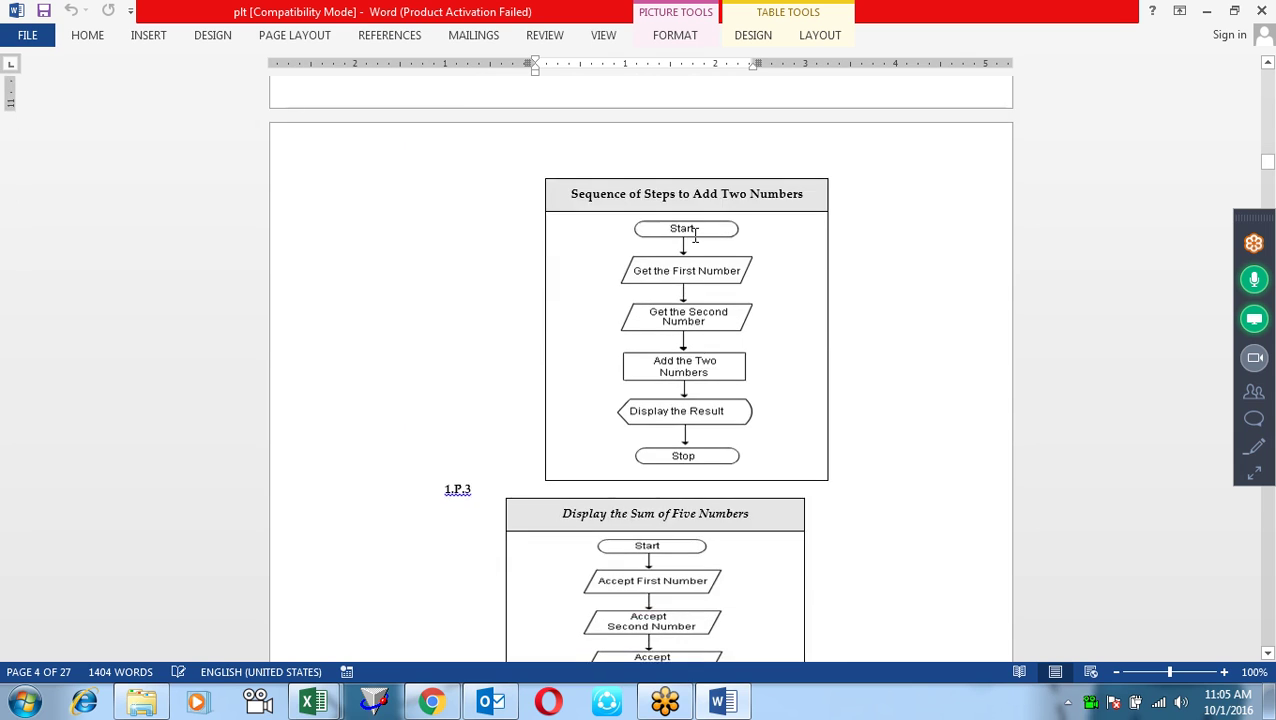
scroll(695, 235, up, 4)
scroll(695, 235, up, 4)
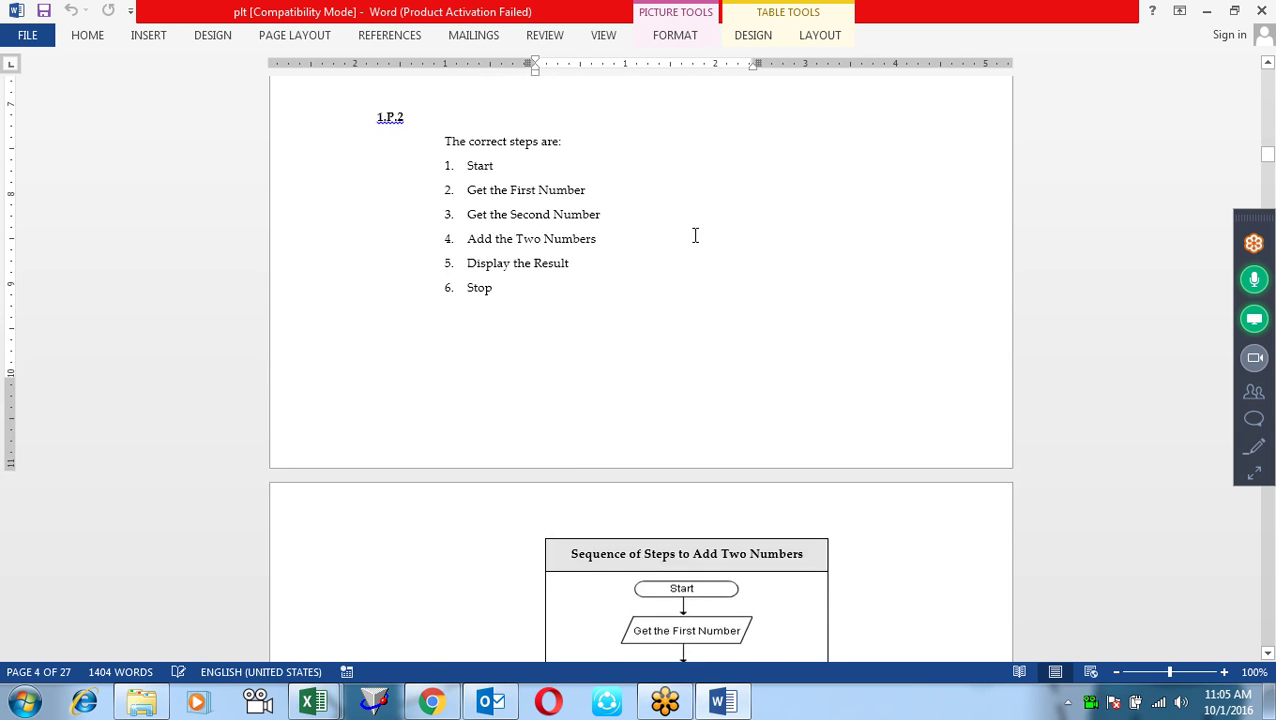
scroll(695, 235, down, 1)
scroll(695, 235, down, 1)
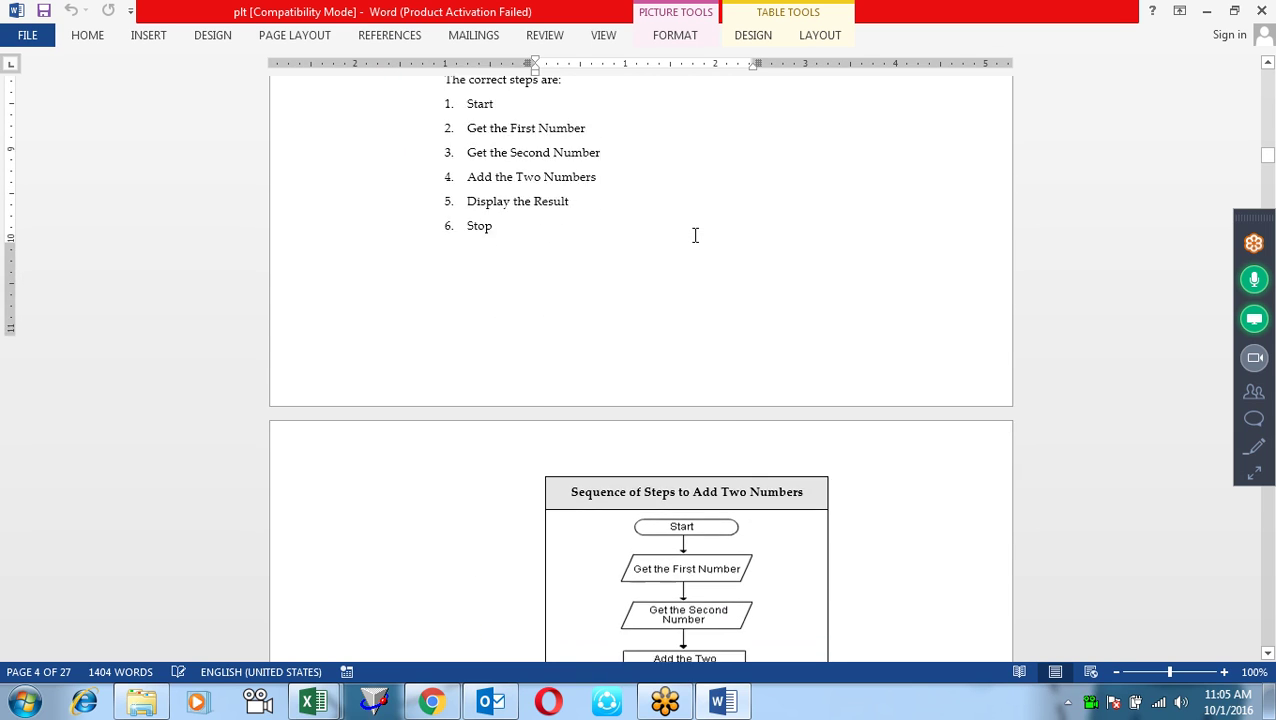
scroll(695, 235, down, 4)
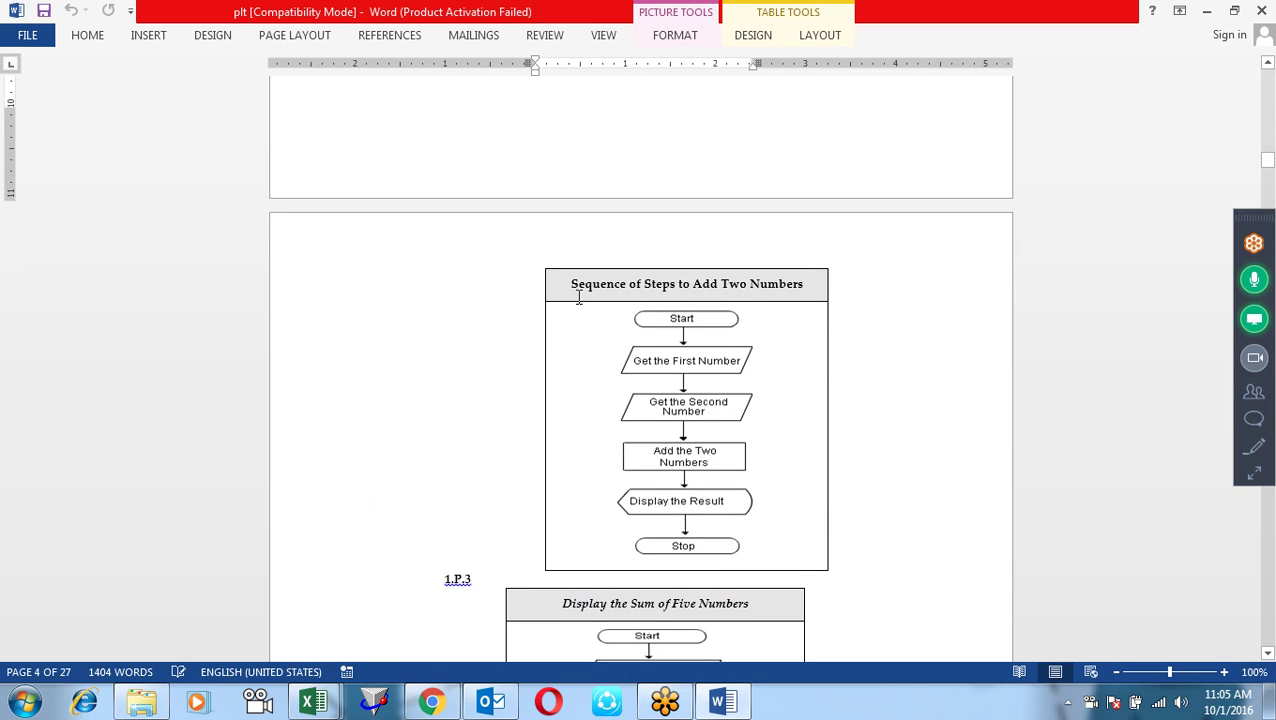
click(812, 277)
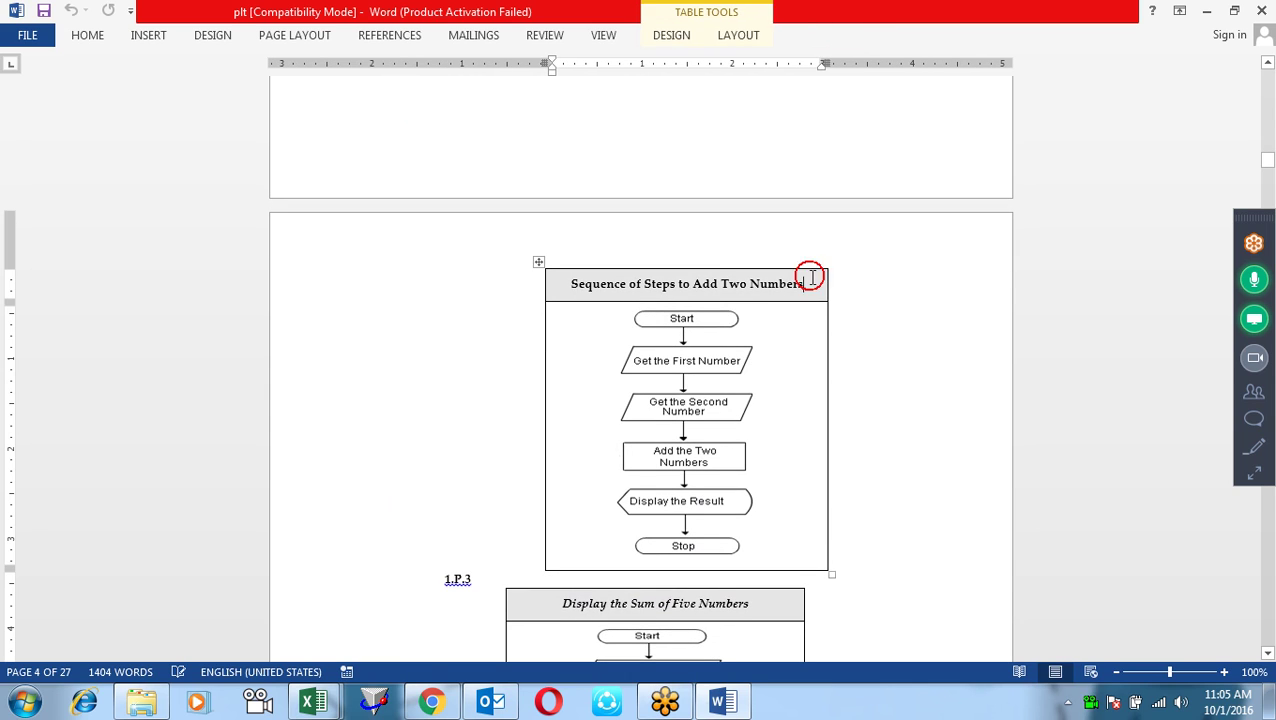
mouse_move(686, 420)
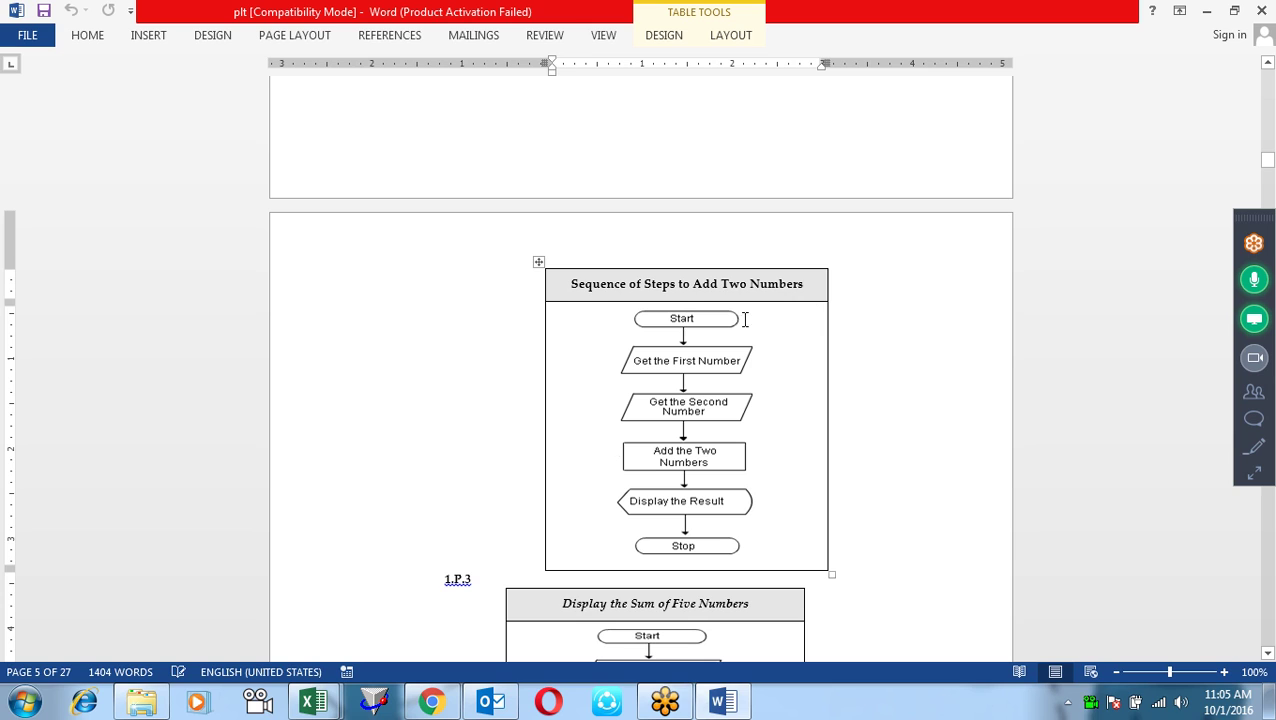
click(714, 316)
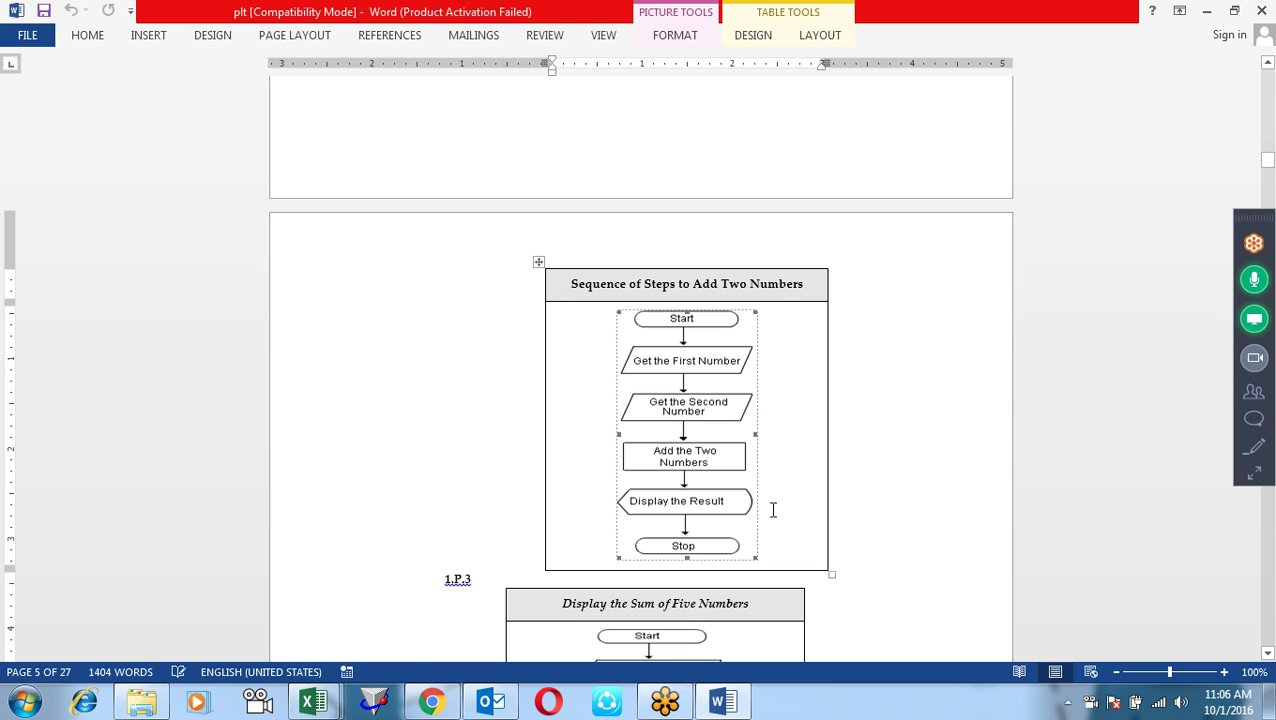
- Review the Add Two Numbers flowchart further, then switch to the Excel VBA editor
scroll(875, 348, down, 3)
scroll(906, 282, down, 2)
scroll(902, 285, down, 1)
scroll(902, 285, down, 1)
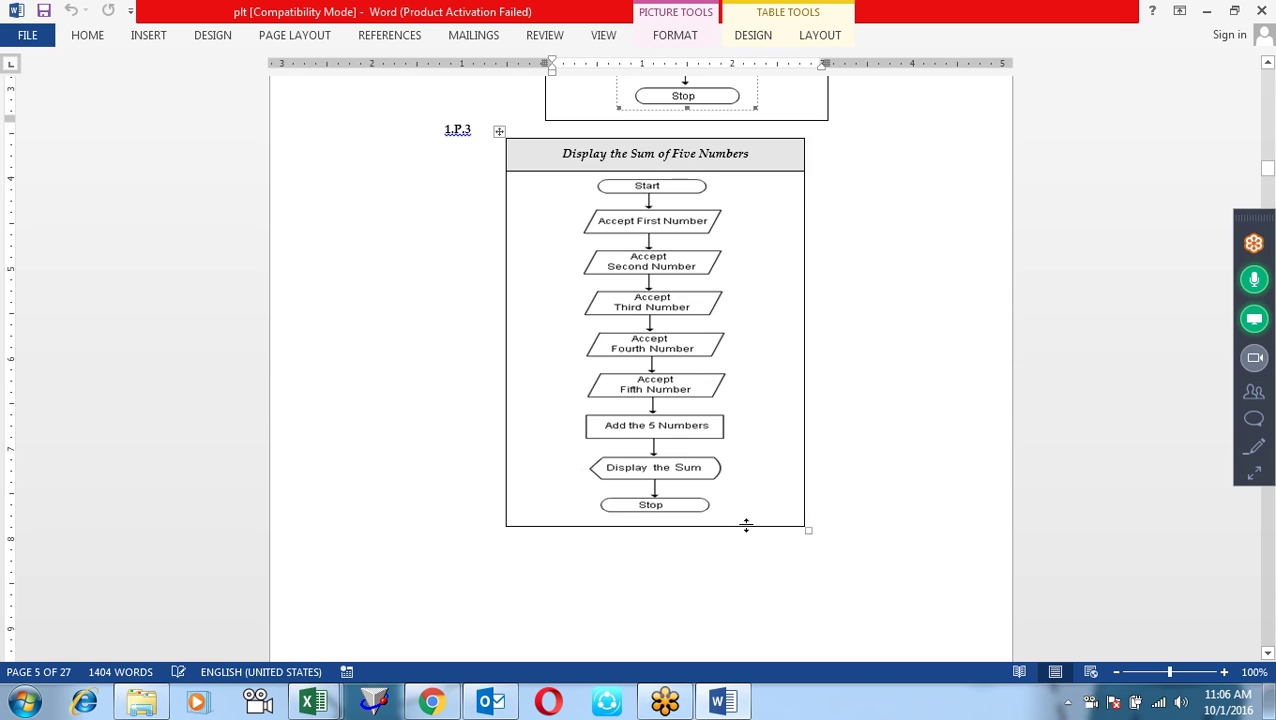
scroll(760, 510, up, 5)
scroll(785, 490, up, 3)
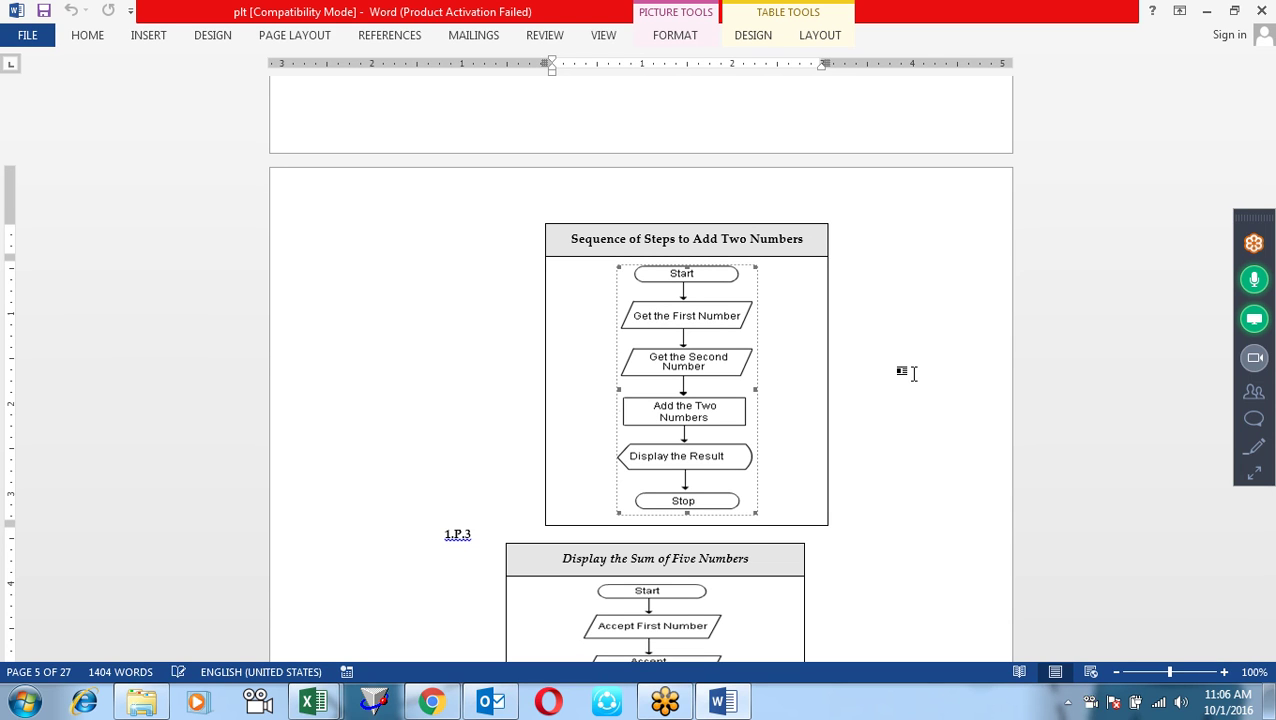
key(alt+Tab)
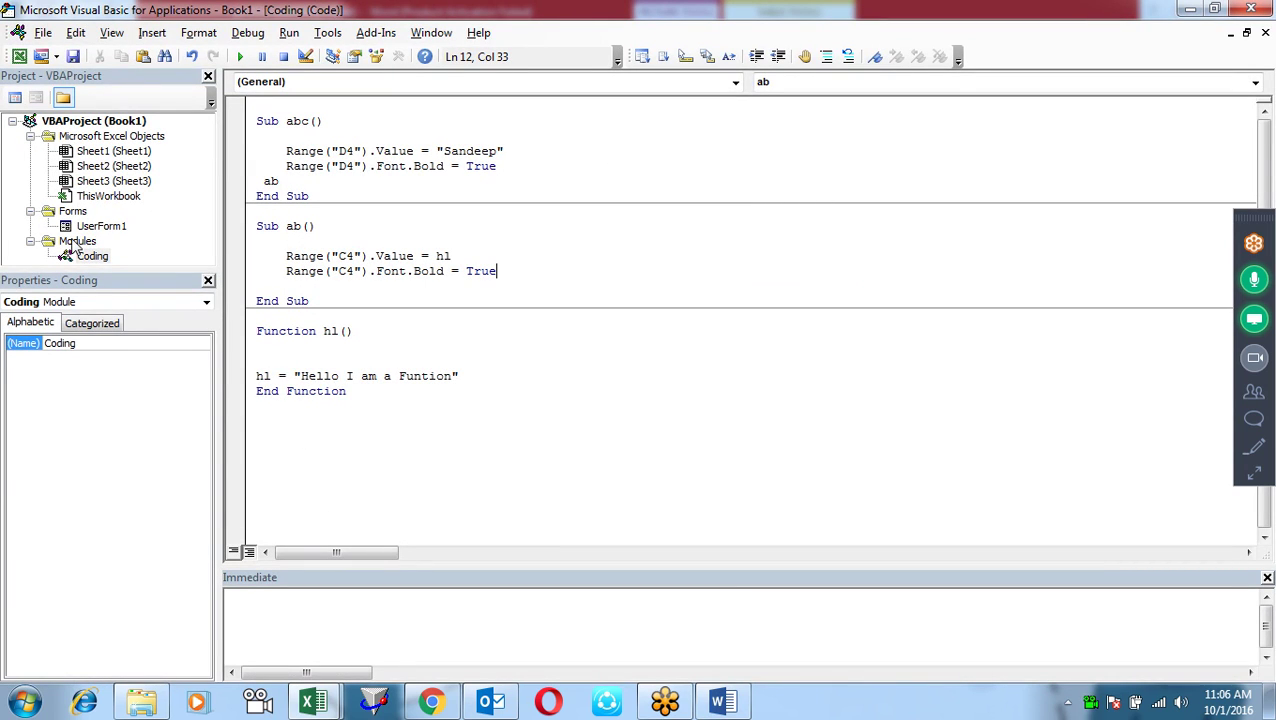
- Insert a new empty Module1 into the VBA project, then return to the Word flowchart
click(146, 32)
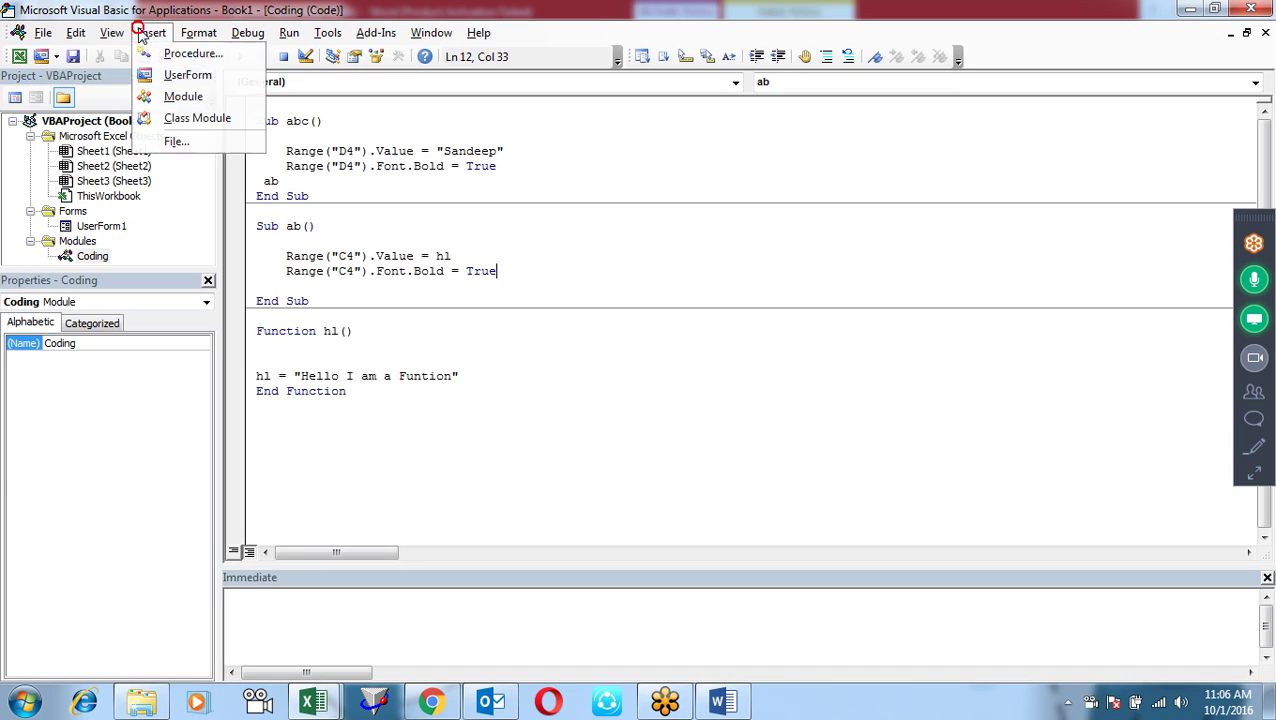
click(188, 96)
click(288, 141)
click(308, 121)
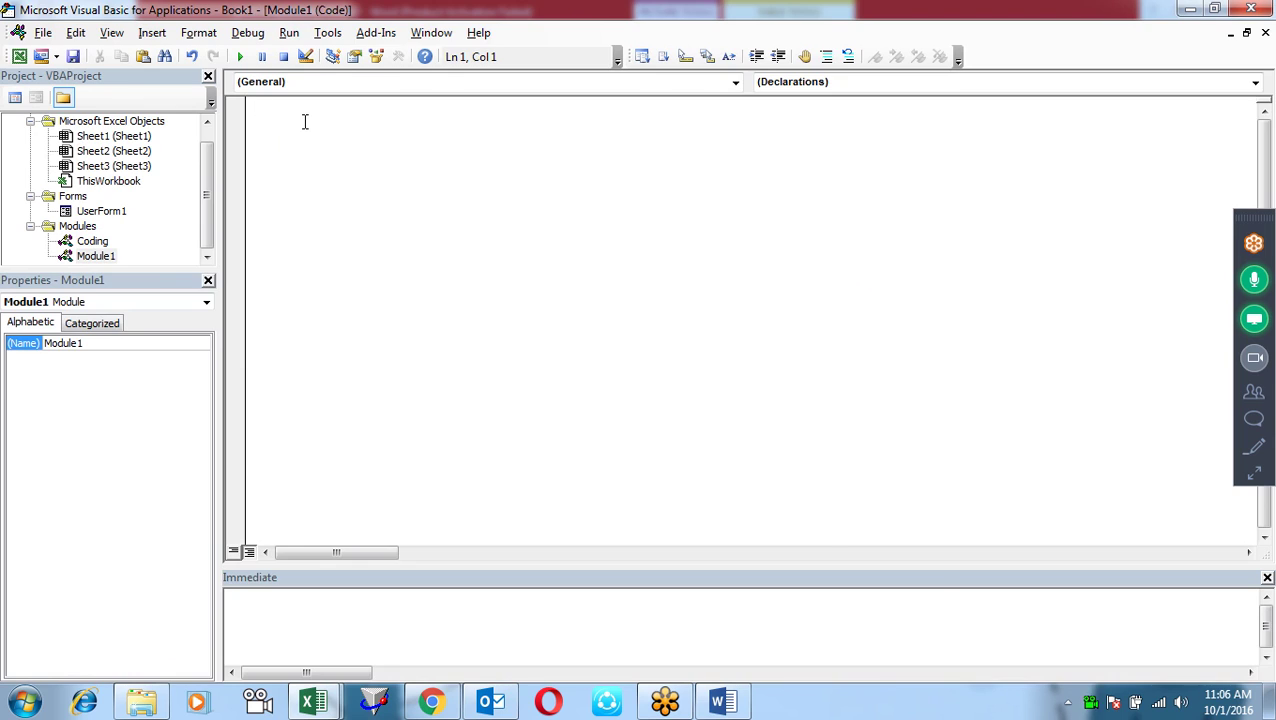
key(alt+Tab)
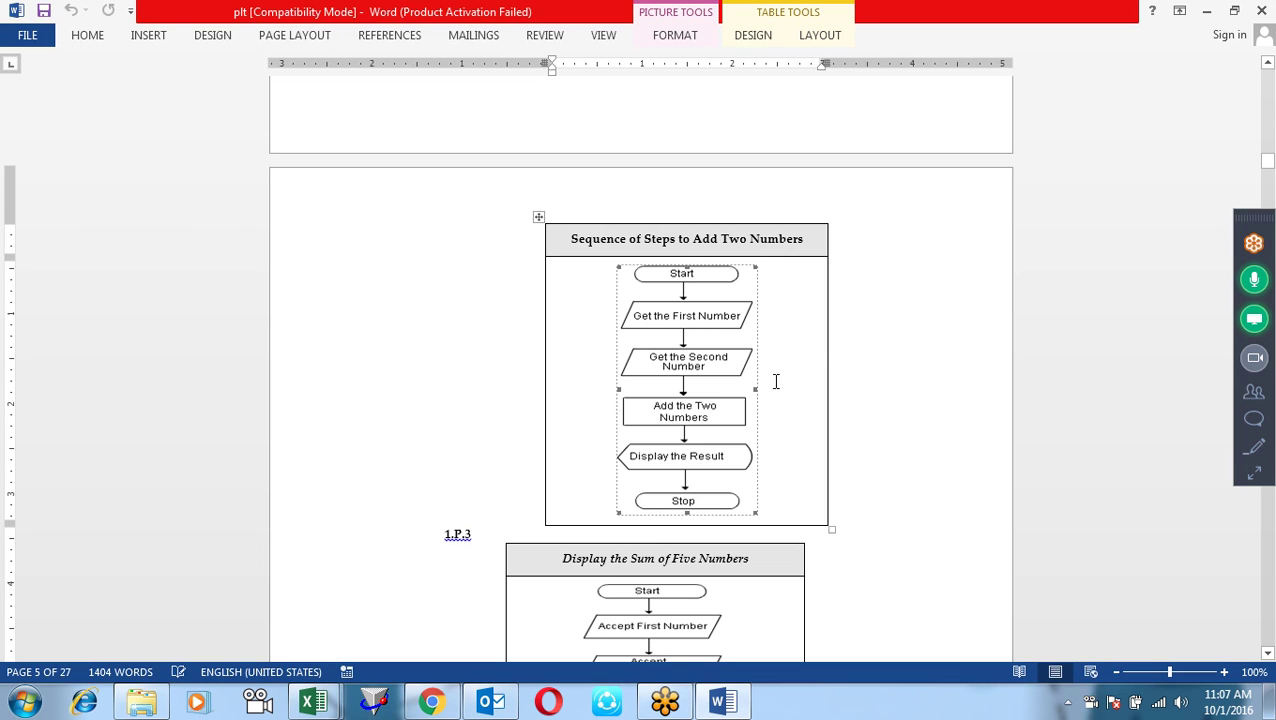
- Declare an empty Sub addnum() procedure in Module1 with a blank line inside
key(alt+Tab)
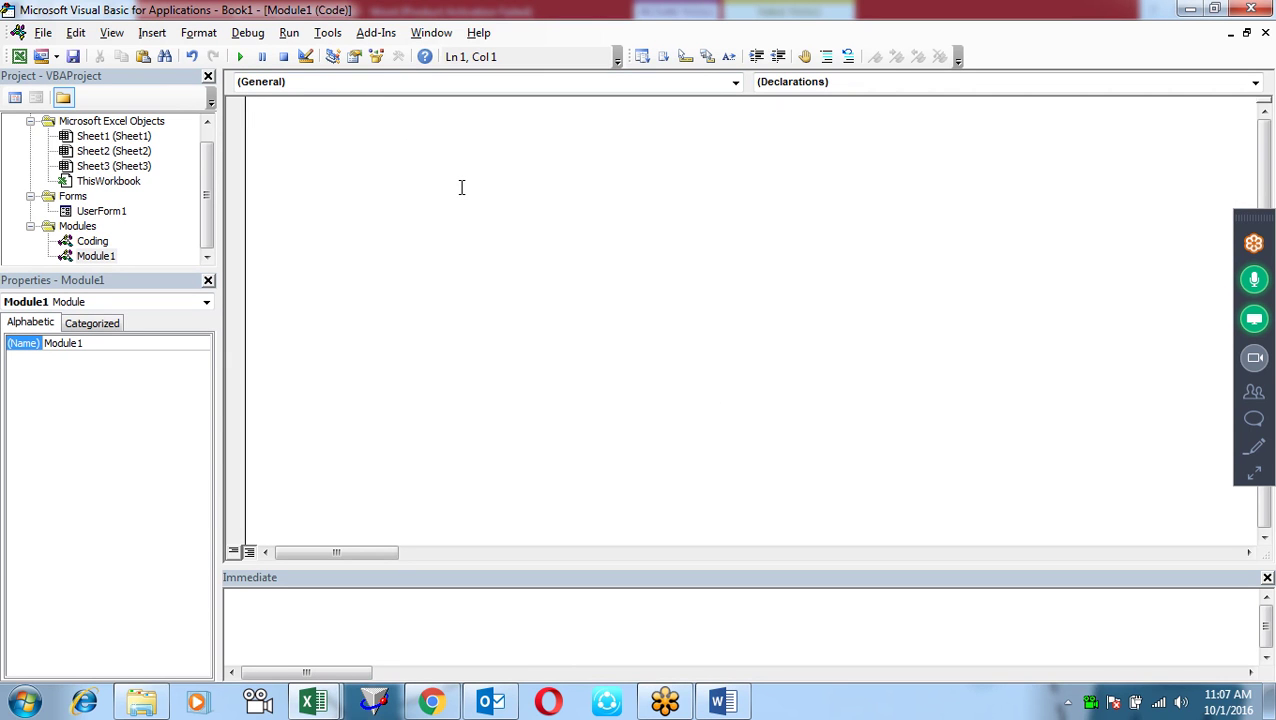
text(sub)
text(addnum)
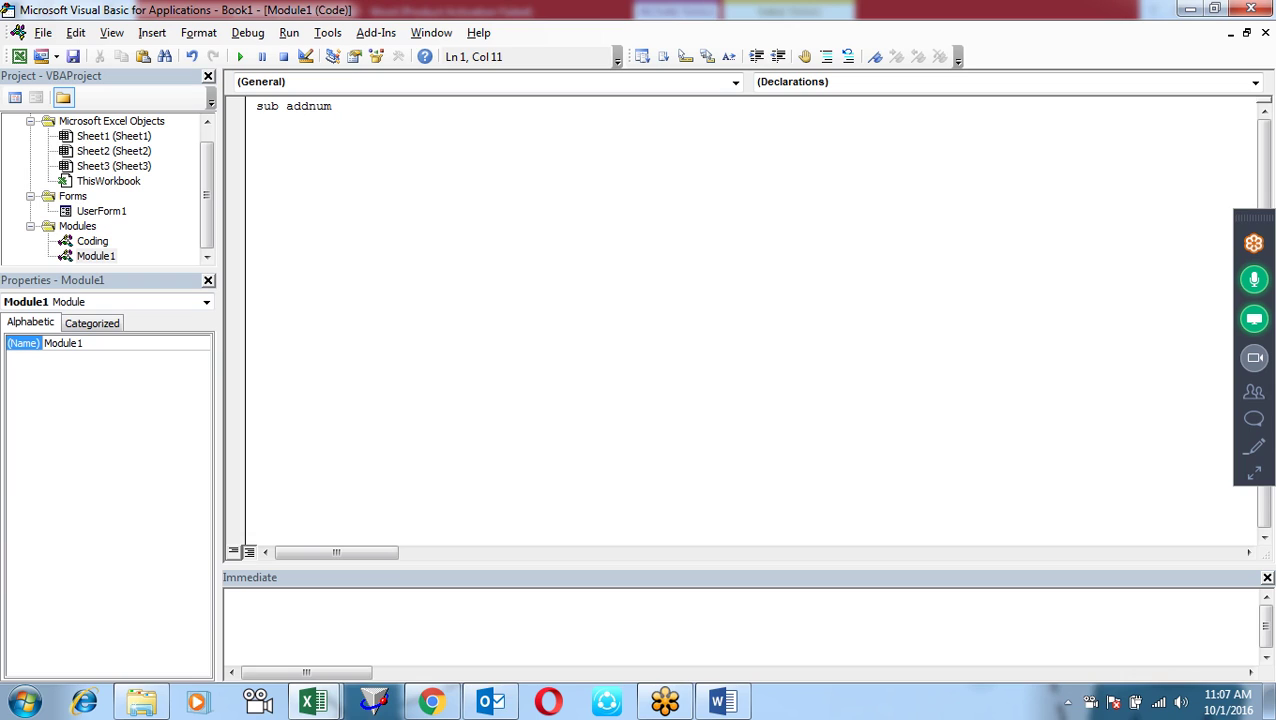
key(Return)
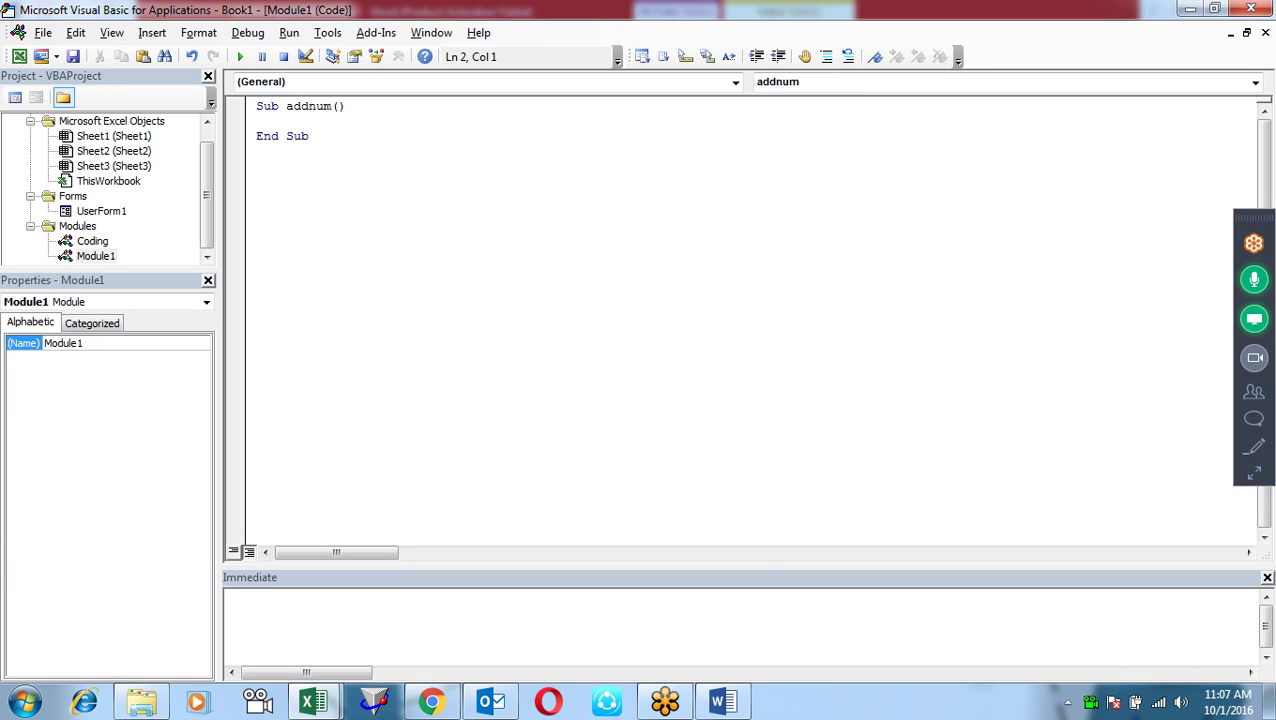
key(Return)
key(Return)
key(Up)
key(Up)
- Match the procedure's Sub and End Sub lines to the flowchart's Start and Stop steps
click(275, 109)
click(286, 167)
click(270, 107)
click(300, 166)
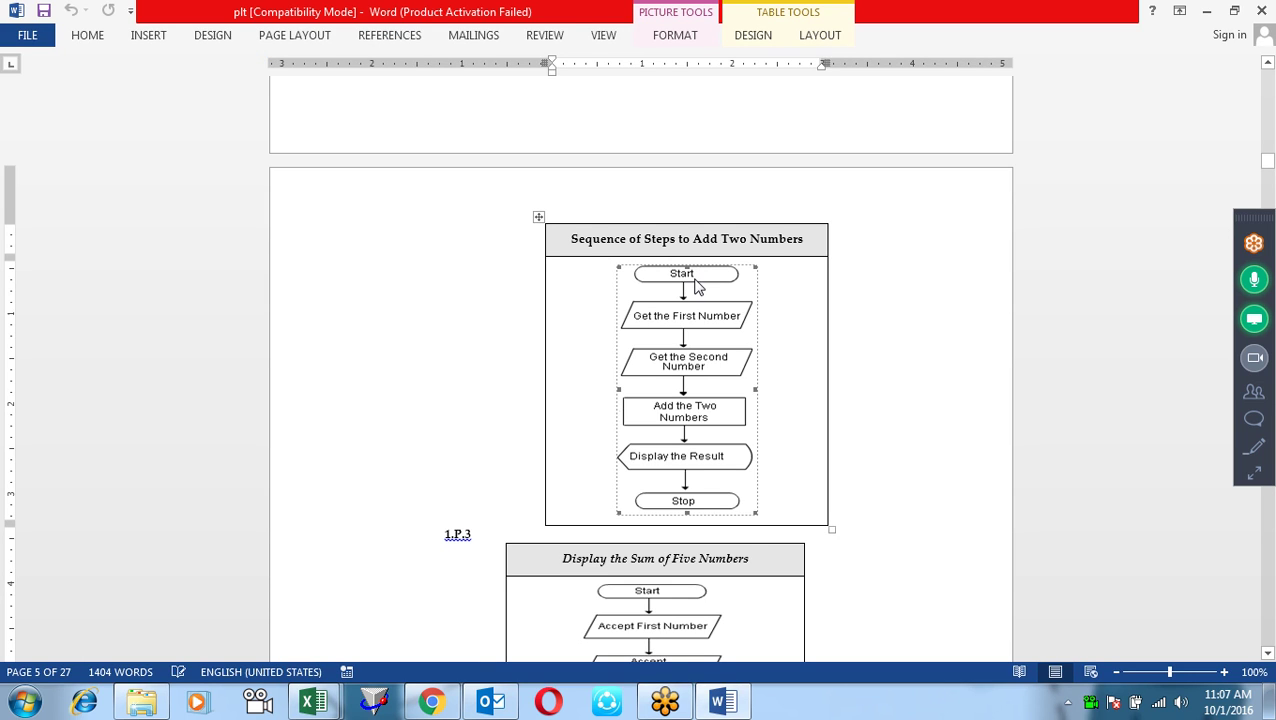
click(693, 277)
click(686, 500)
key(alt+Tab)
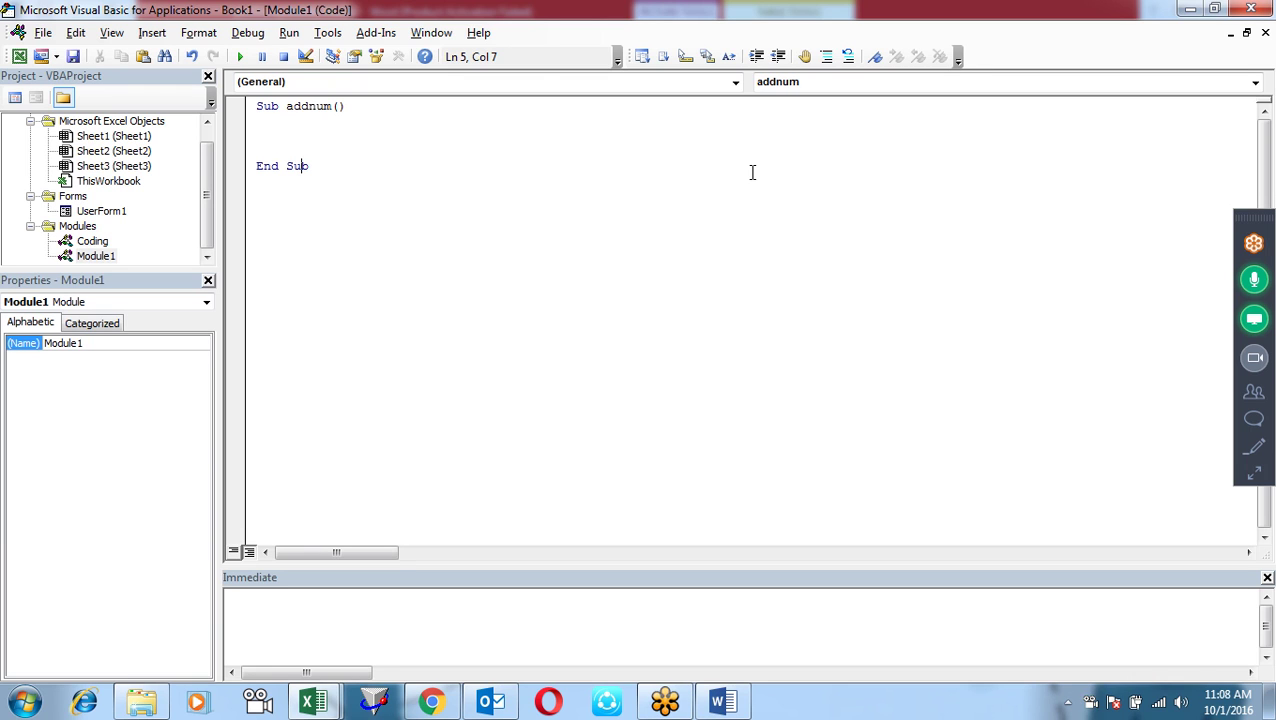
- Add another blank line inside addnum and indent the first one with Tab
click(306, 126)
key(alt+Tab)
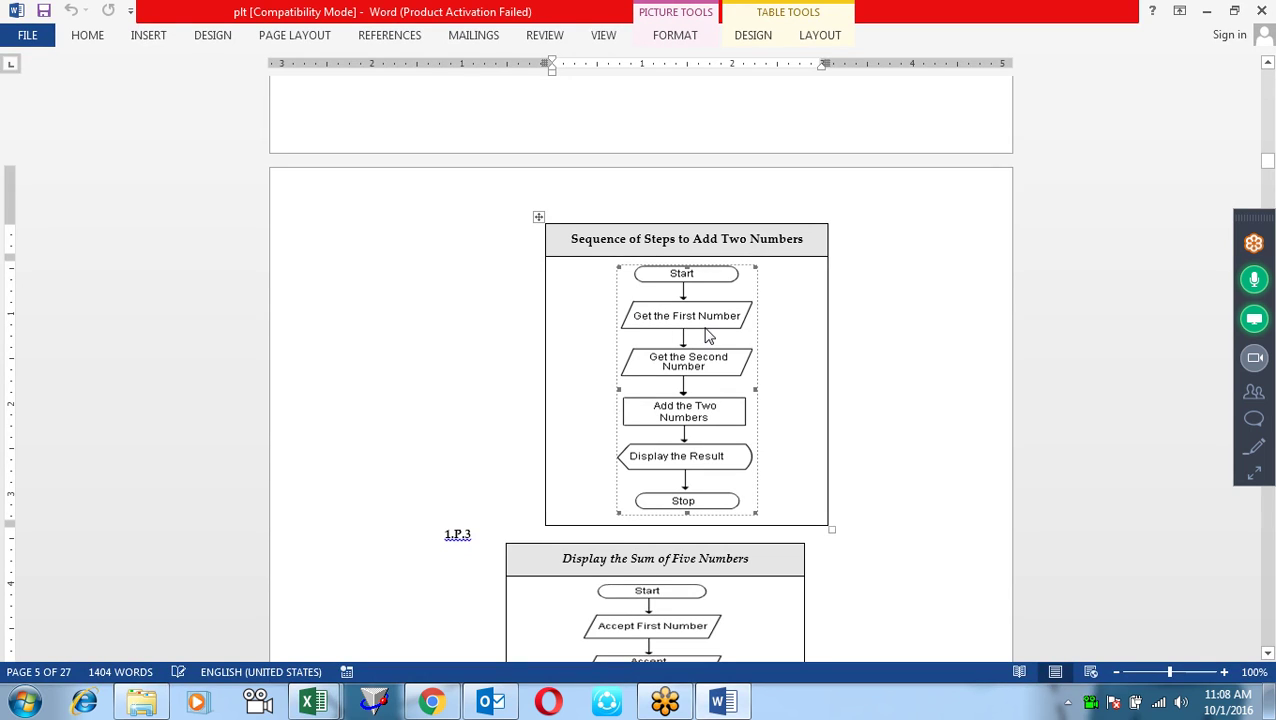
key(alt+Tab)
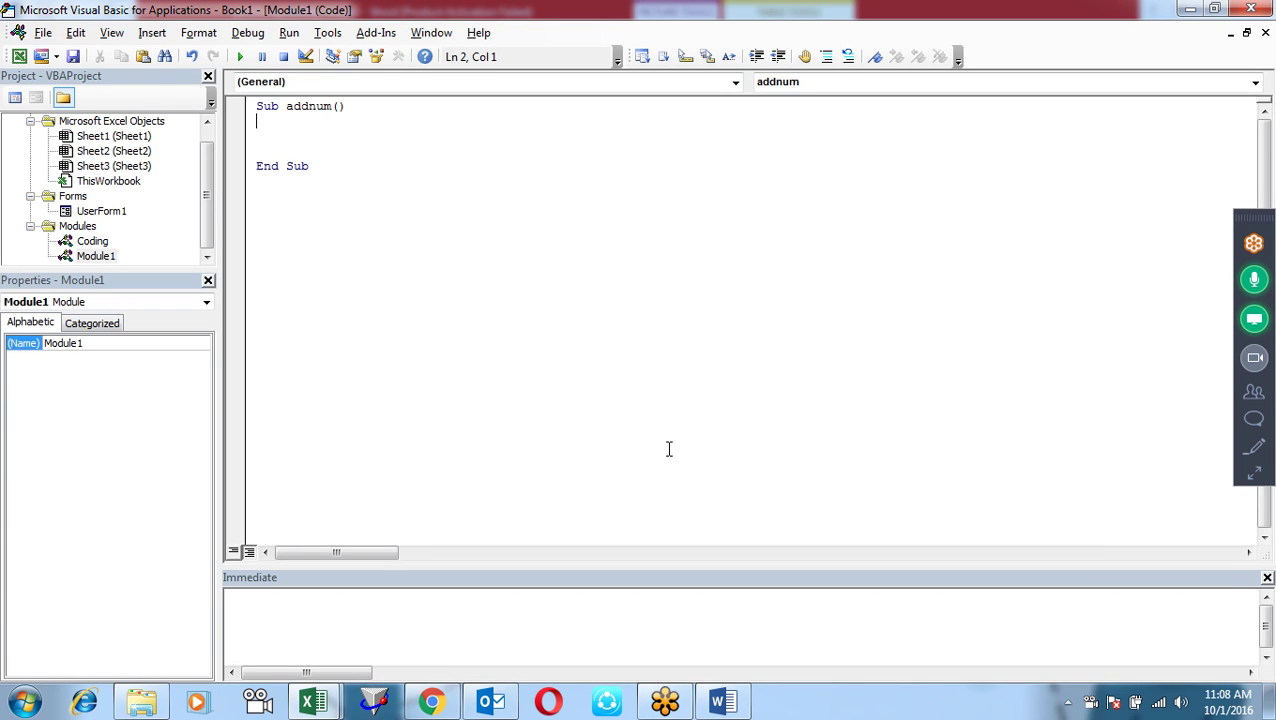
key(Return)
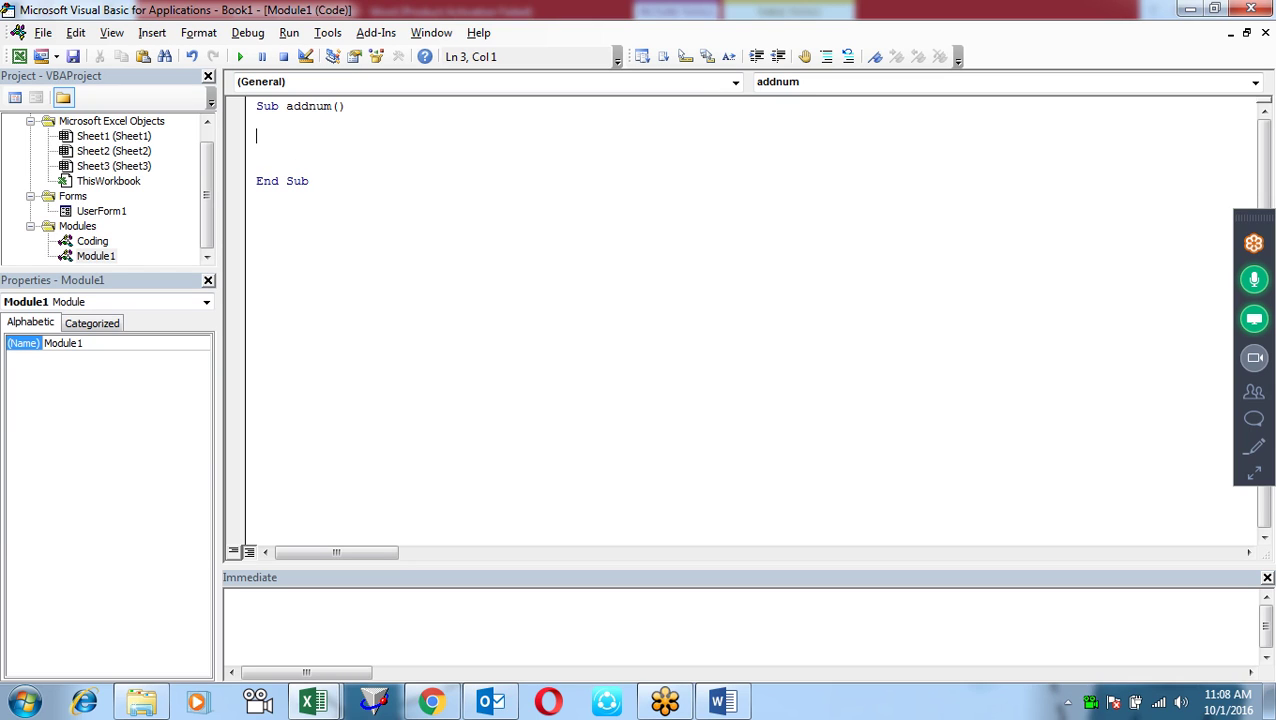
click(257, 120)
click(257, 120)
key(Tab)
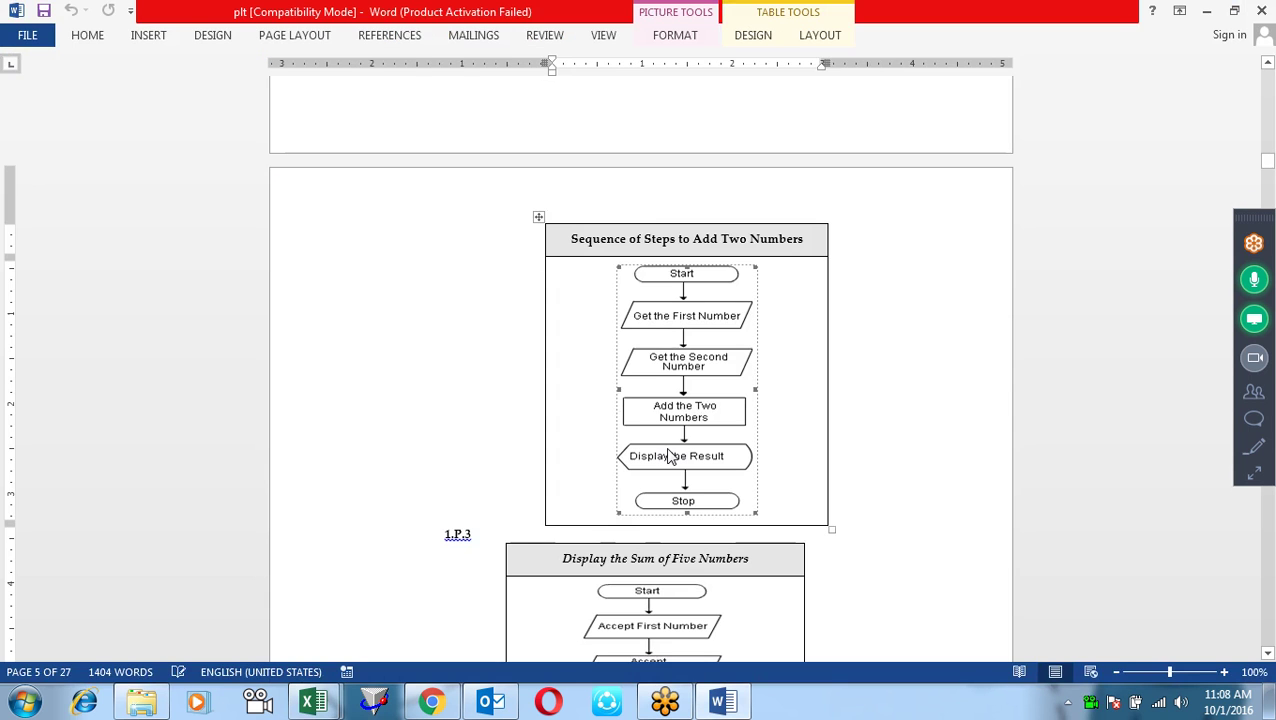
- Type Inputbox("Enter First Number") on the indented line, correcting the quotes and parentheses
text(Inp)
key(BackSpace)
key(BackSpace)
text(nputbox()
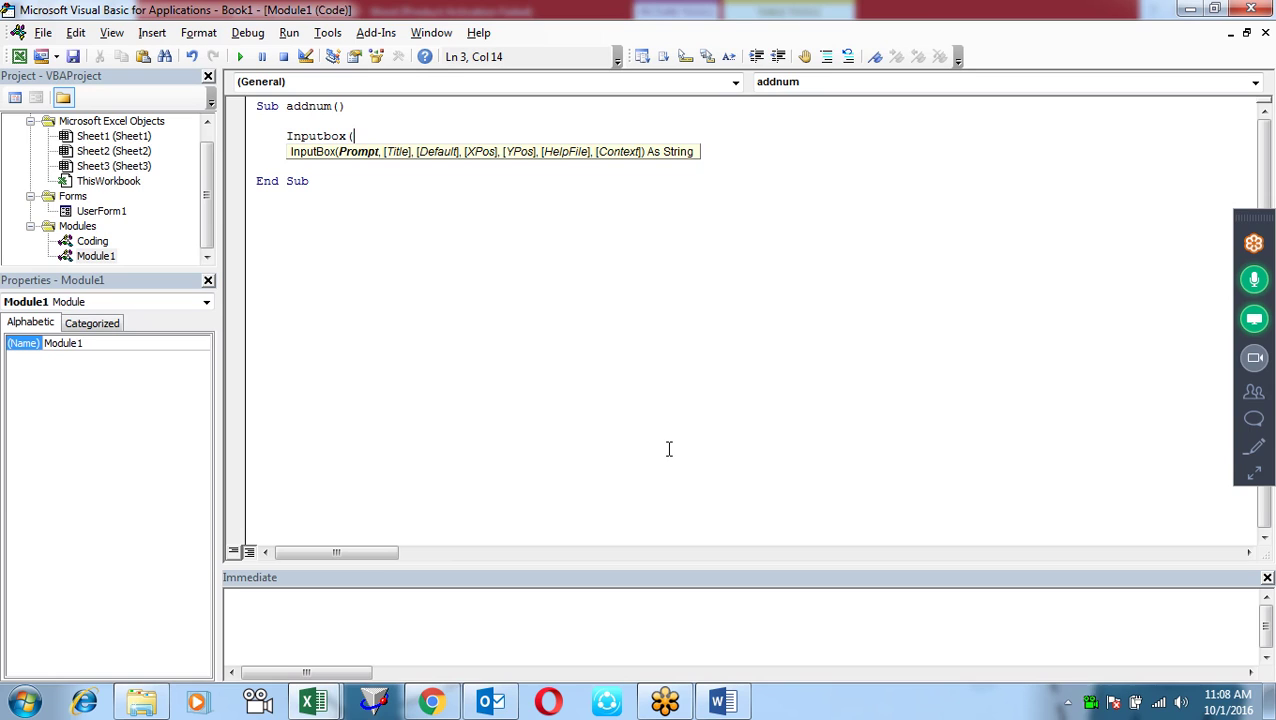
text(")
text(Enter )
text(First Number"))
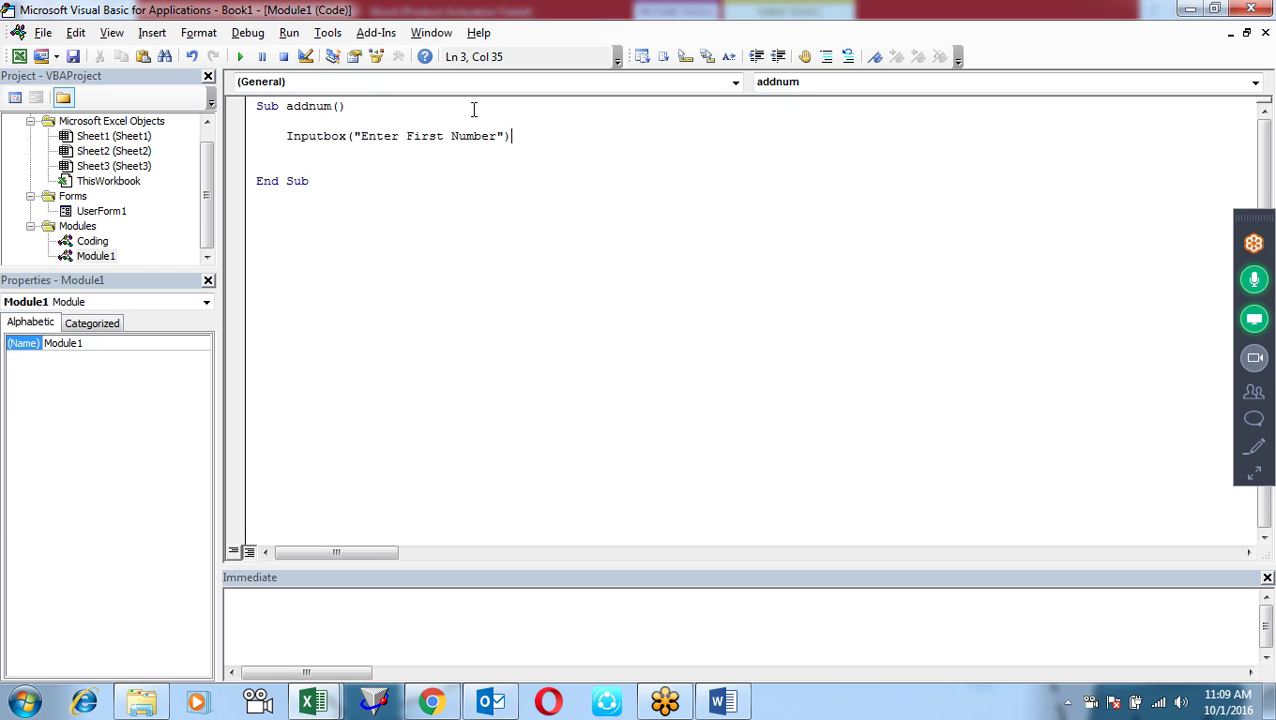
key(Left)
key(Delete)
key(BackSpace)
text(",)
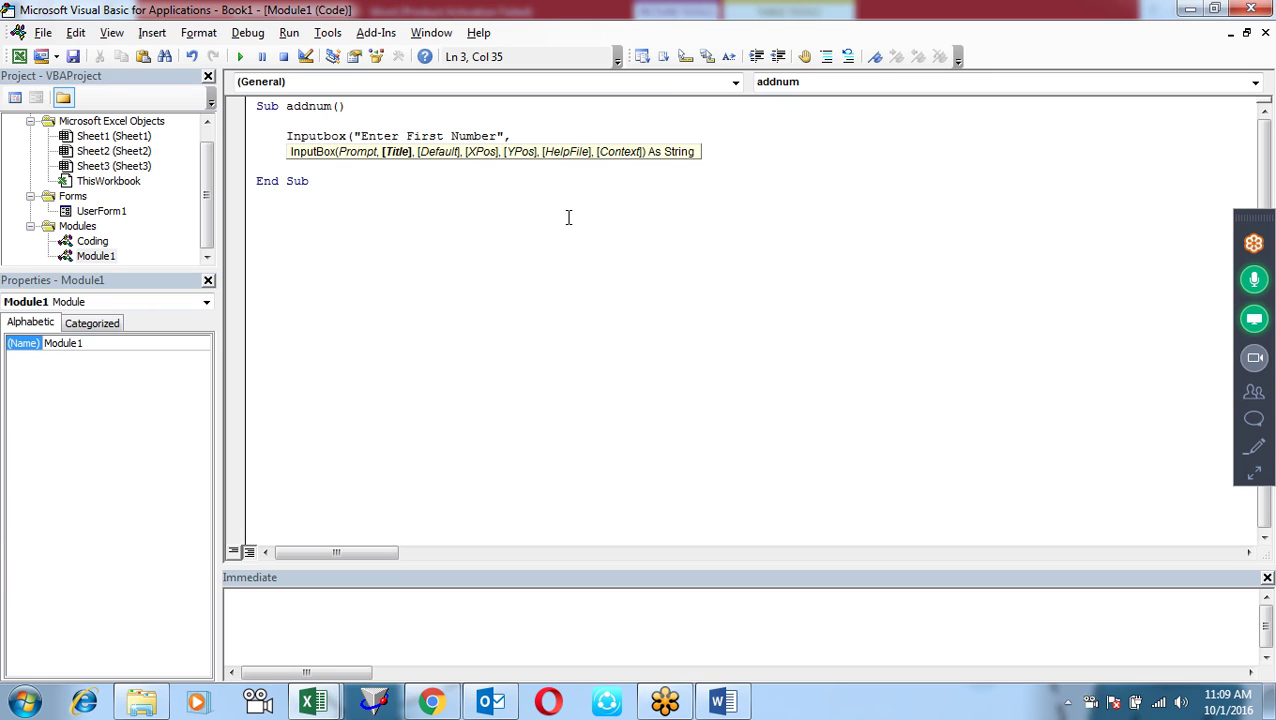
key(BackSpace)
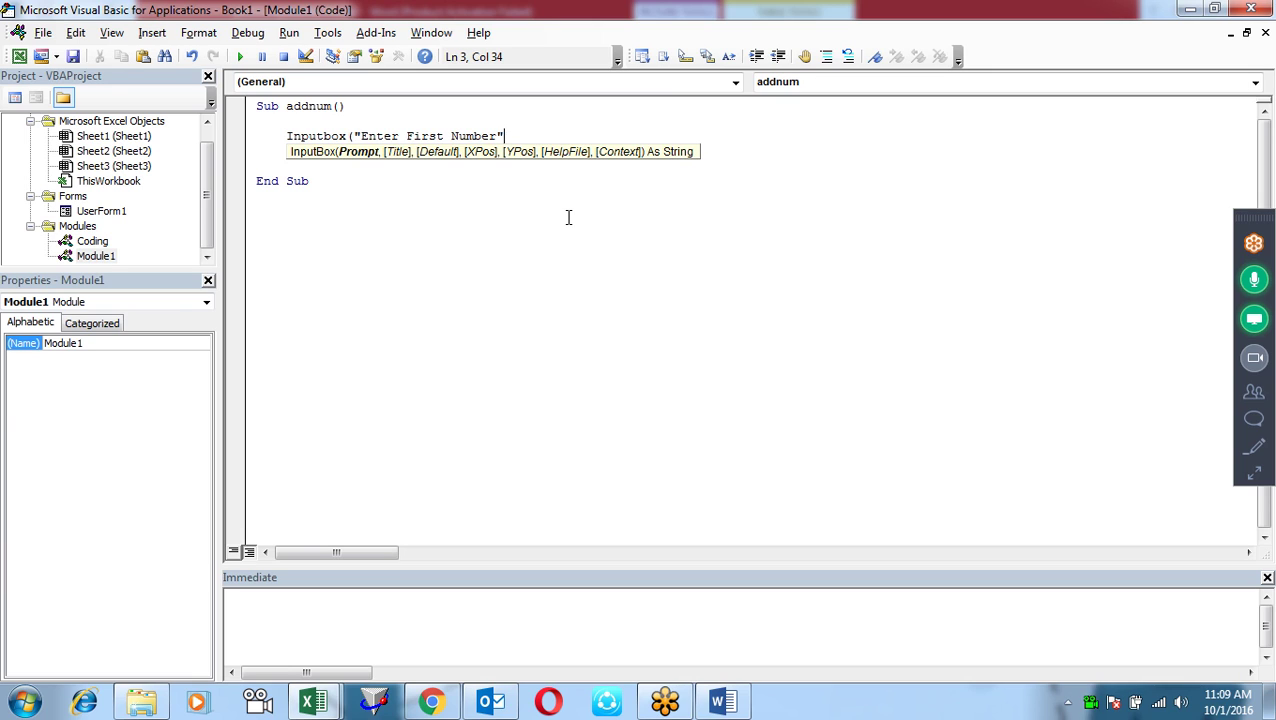
text())
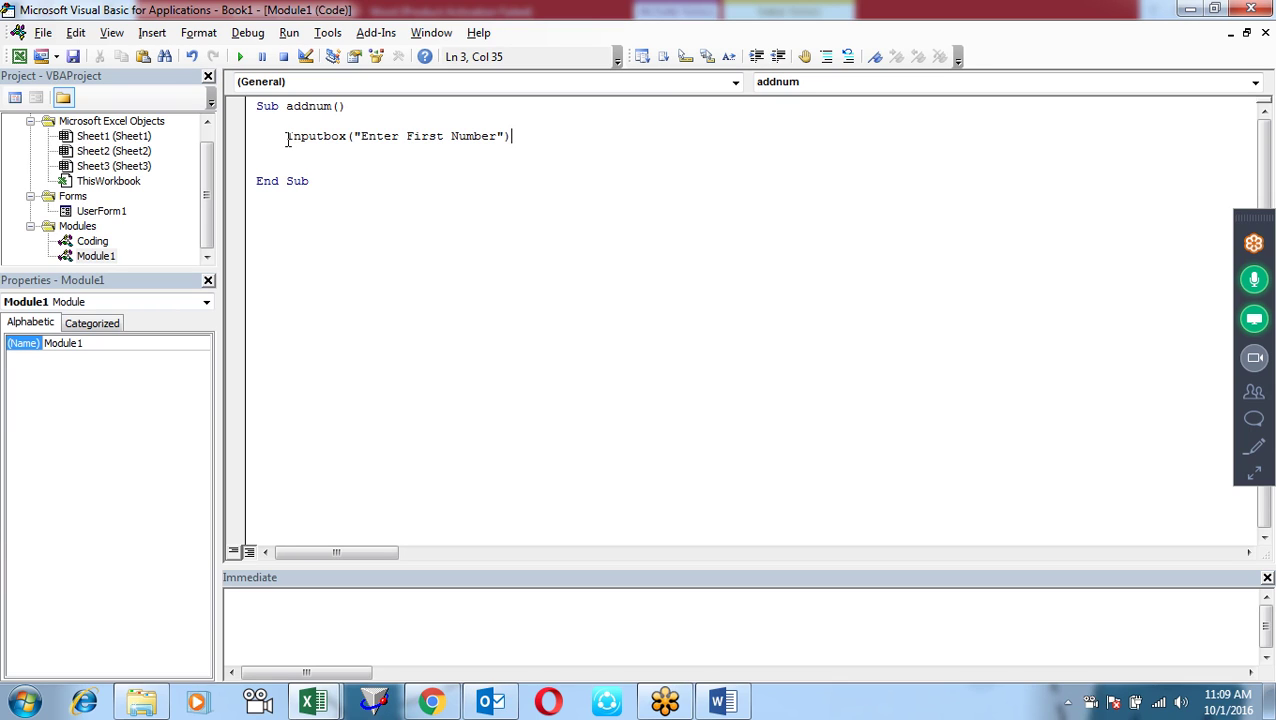
click(286, 137)
- Assign the prompt to fnum so the line reads fnum = InputBox("Enter First Number")
text(fnum)
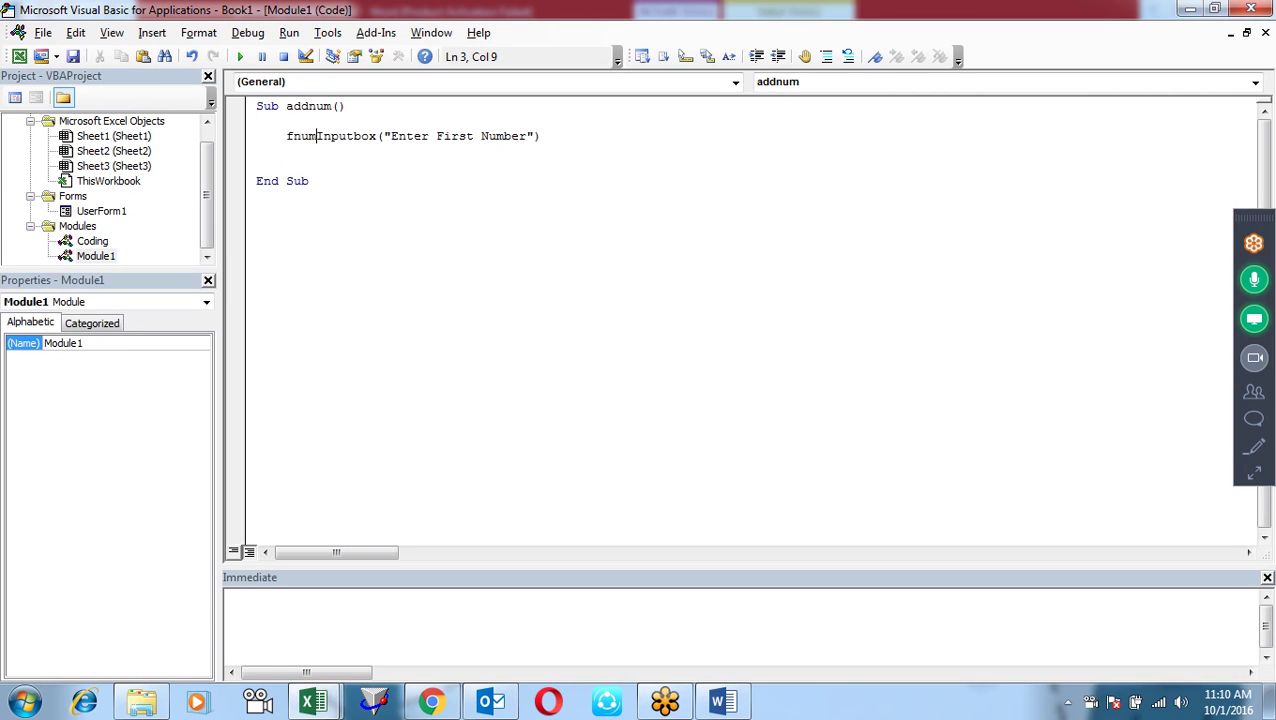
text(=)
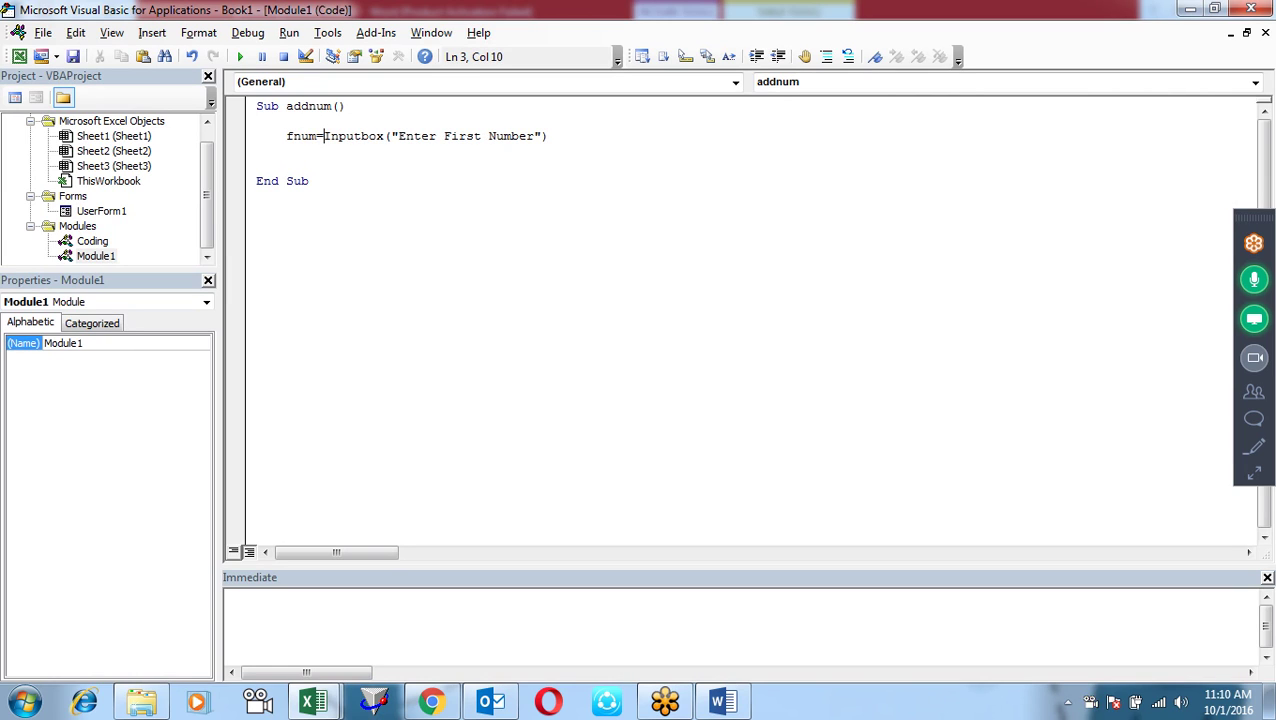
click(414, 187)
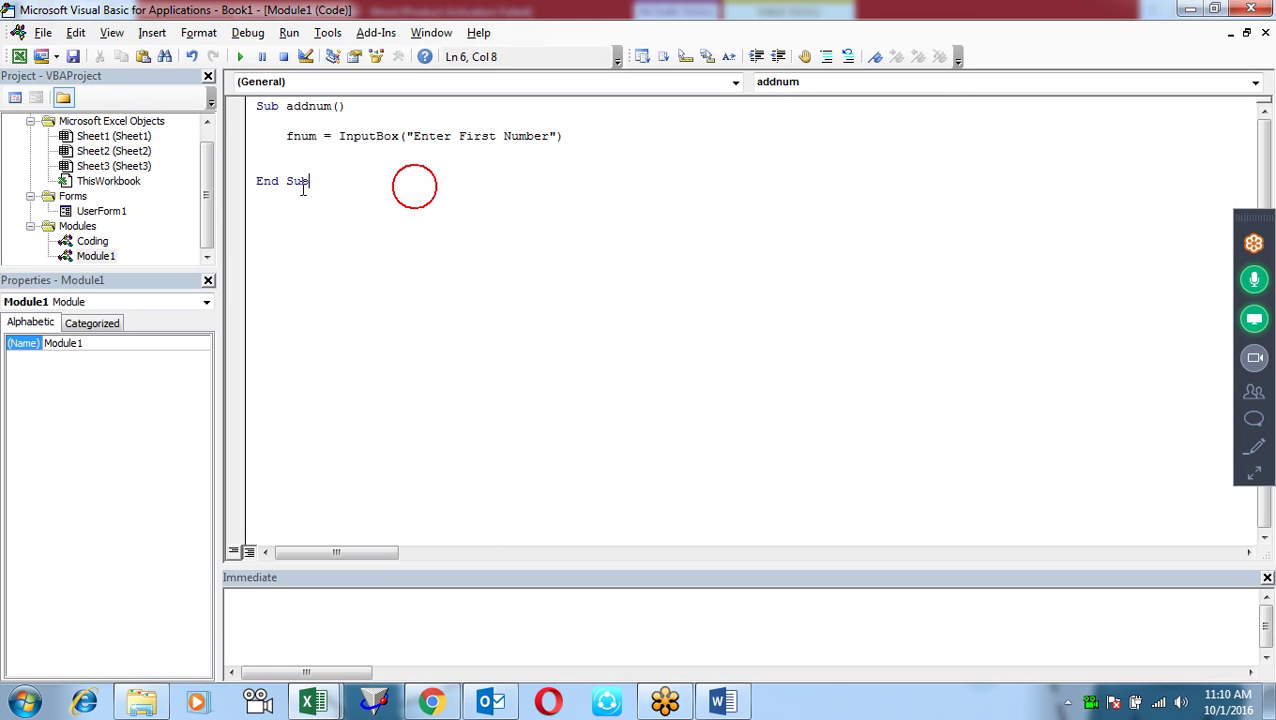
click(303, 136)
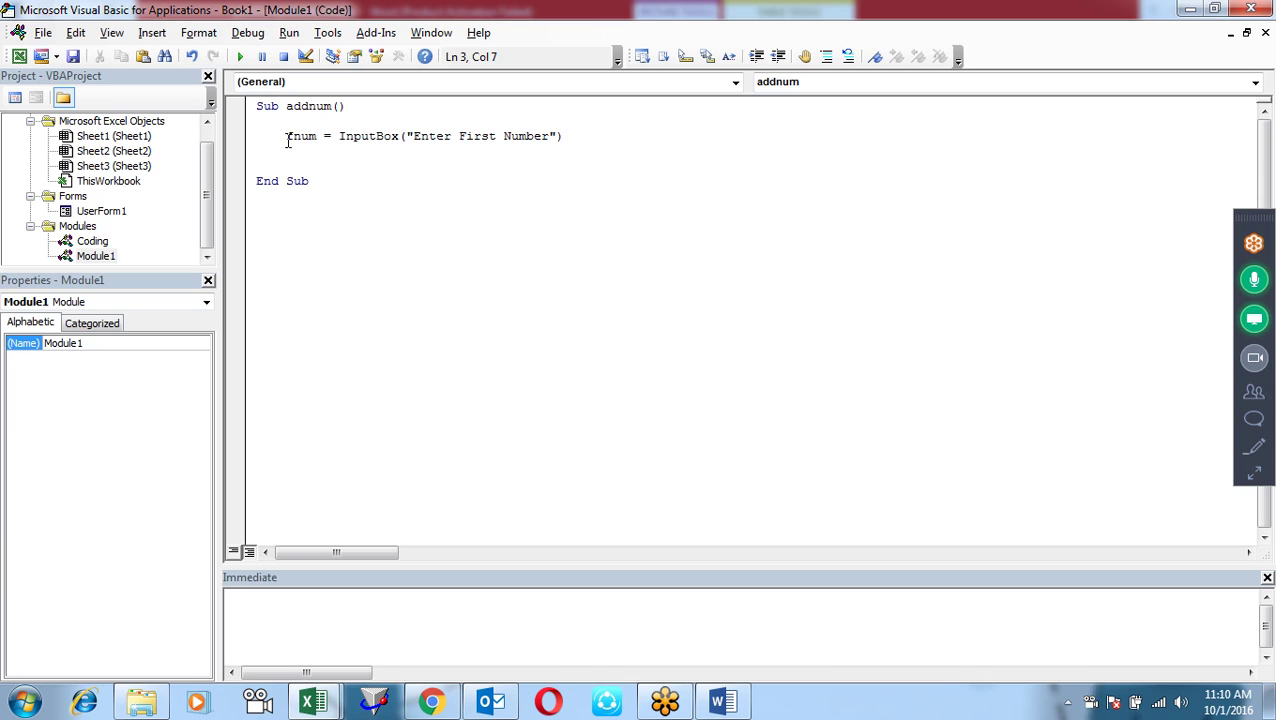
drag(376, 136, 473, 136)
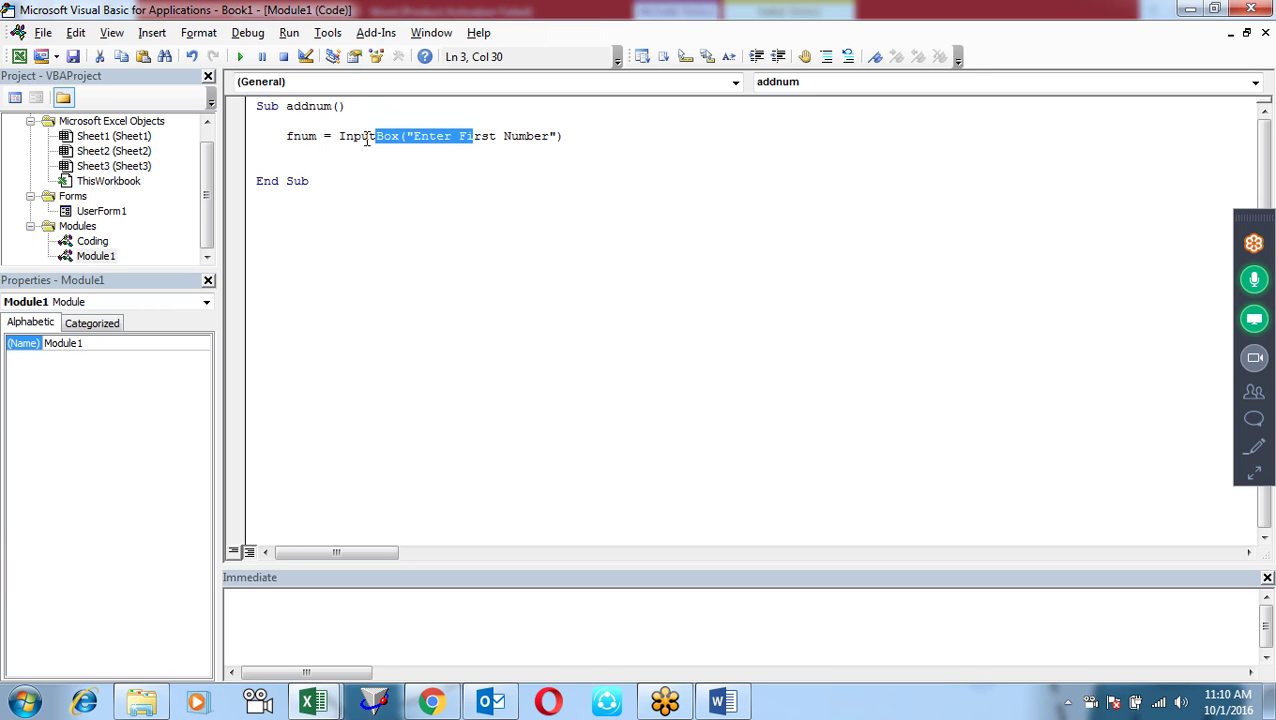
click(294, 130)
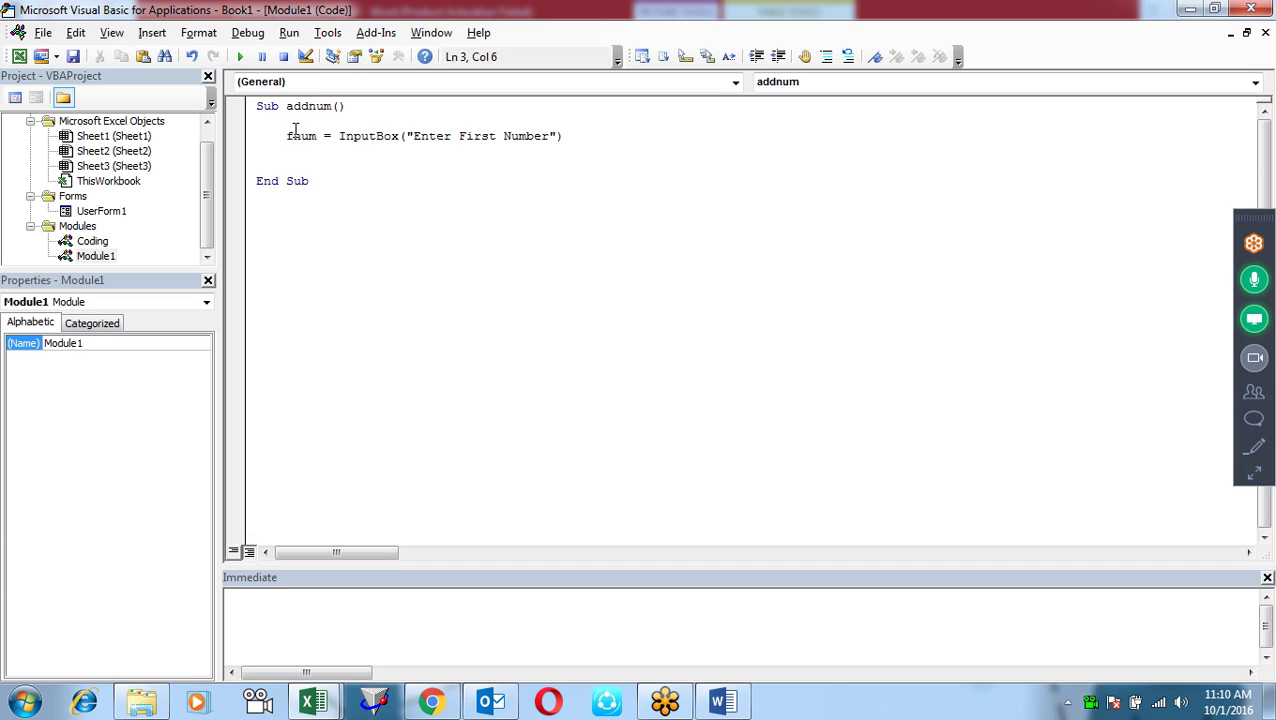
- Copy the fnum line below and change it to snum = InputBox("Enter Second Number")
drag(594, 135, 288, 127)
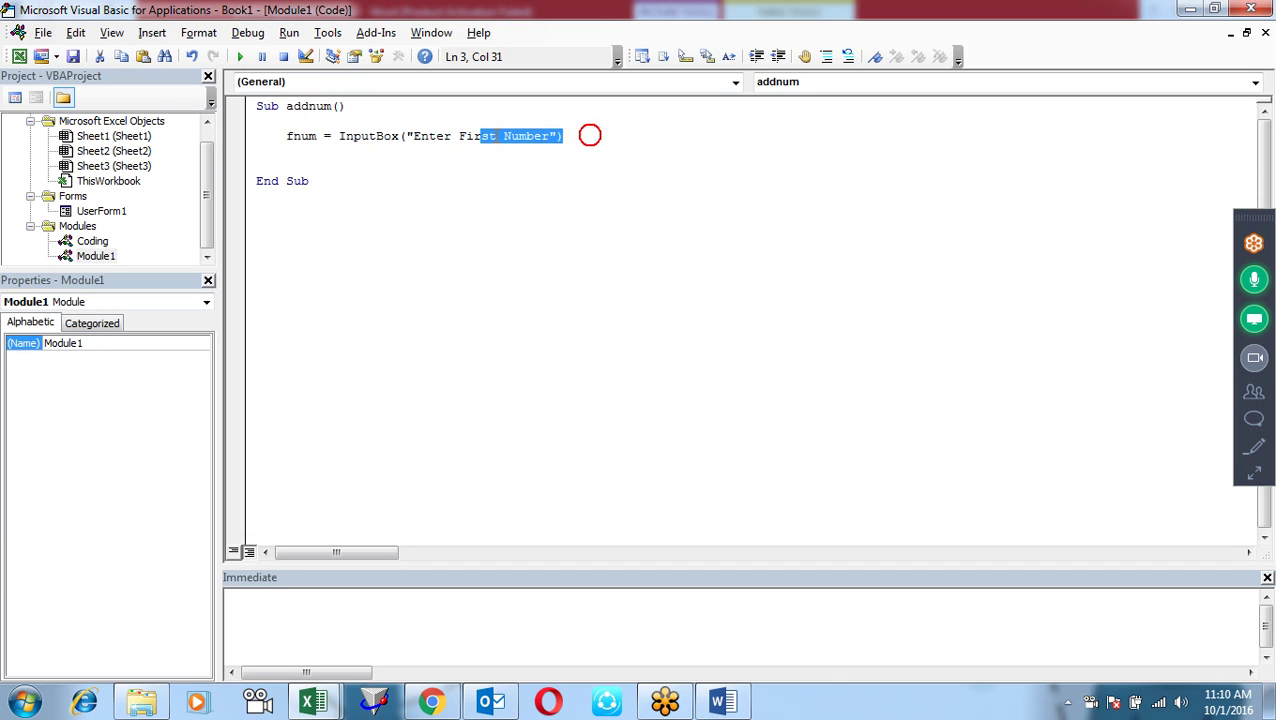
click(333, 155)
key(Tab)
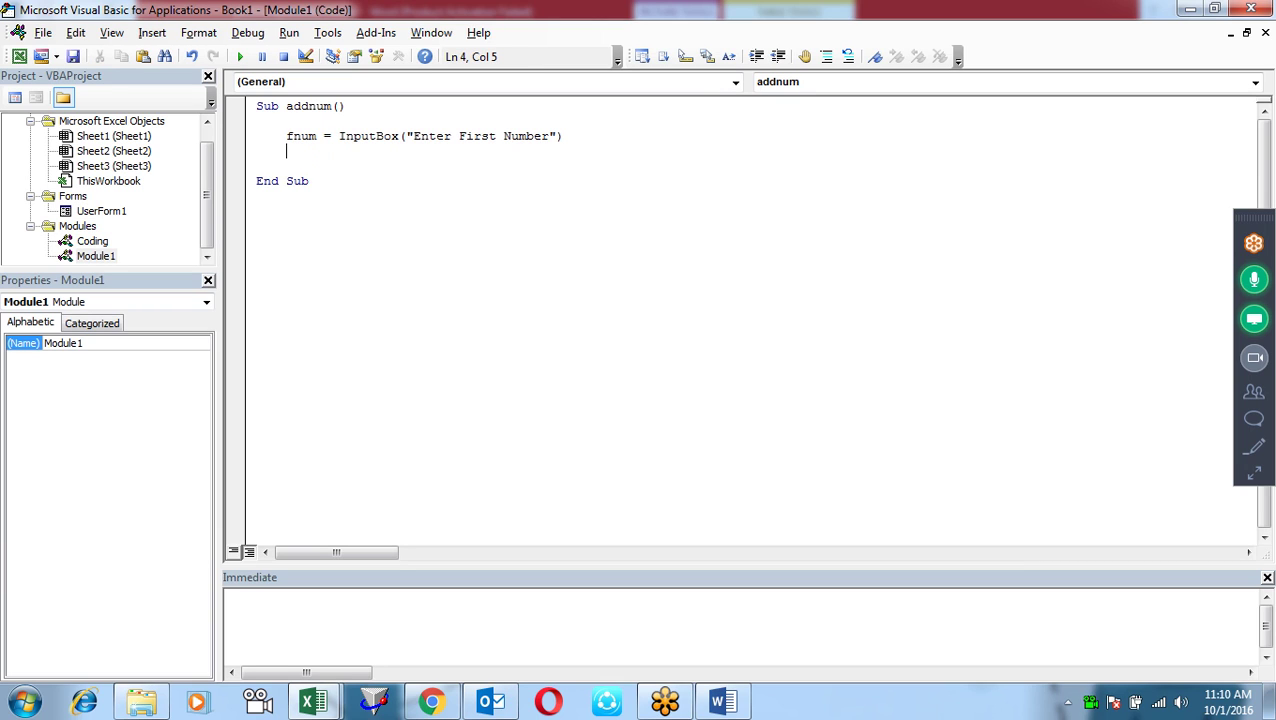
key(ctrl+v)
click(294, 151)
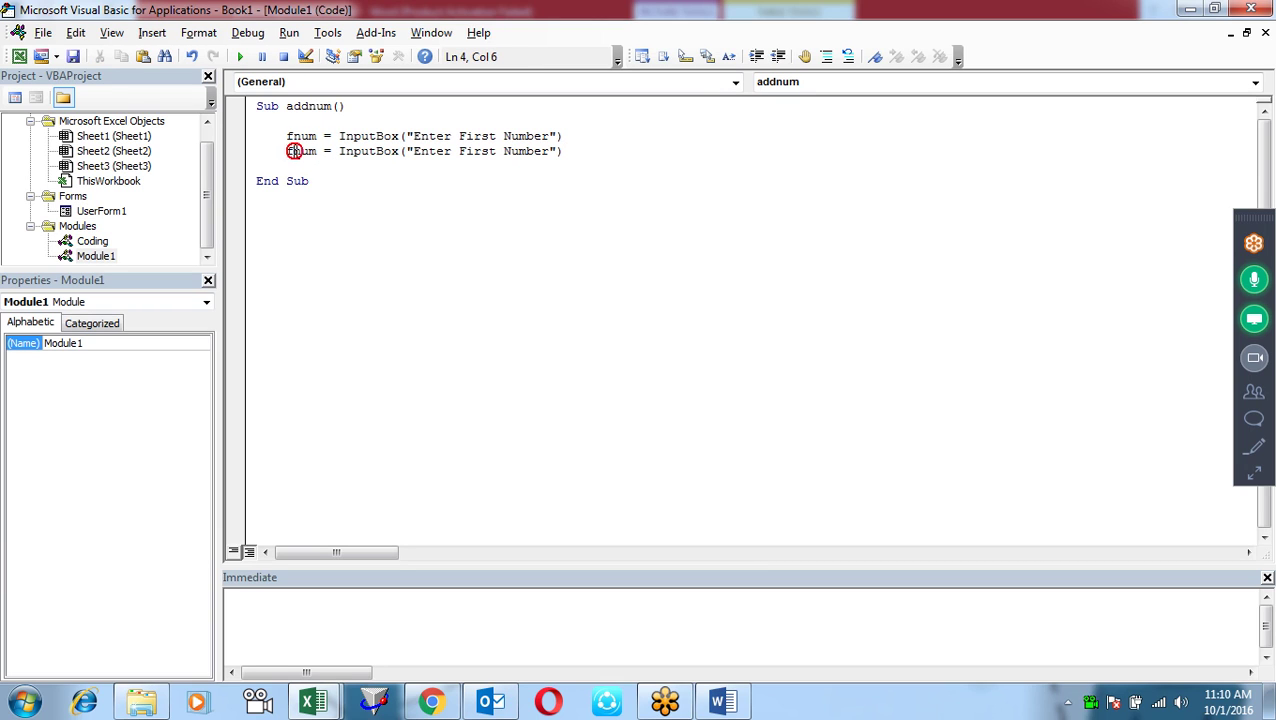
key(BackSpace)
text(s)
drag(496, 151, 460, 152)
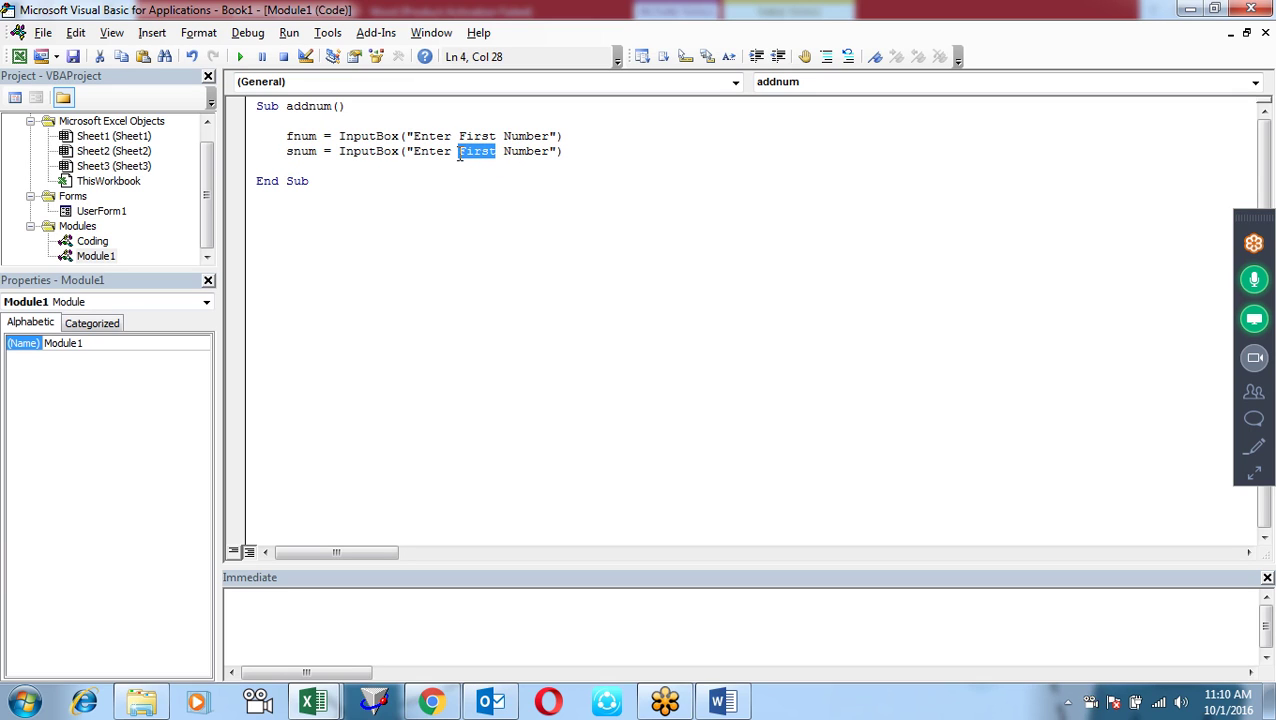
text(Second)
click(600, 148)
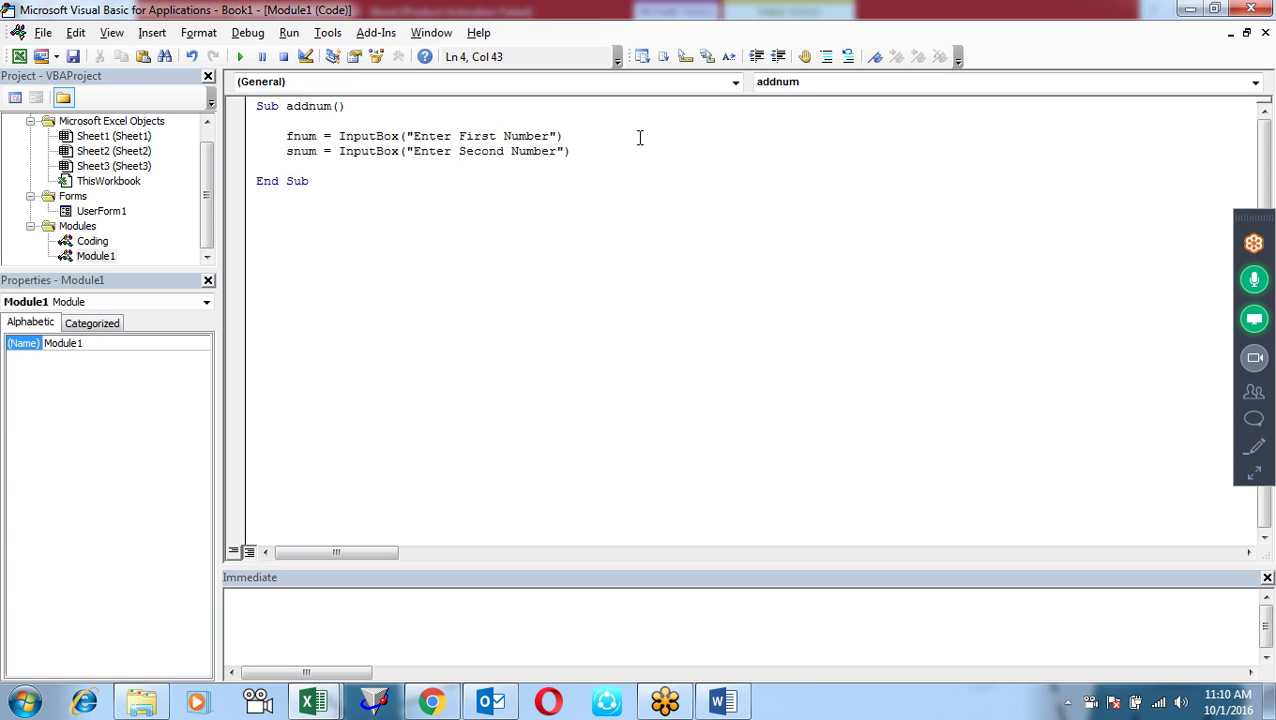
key(Return)
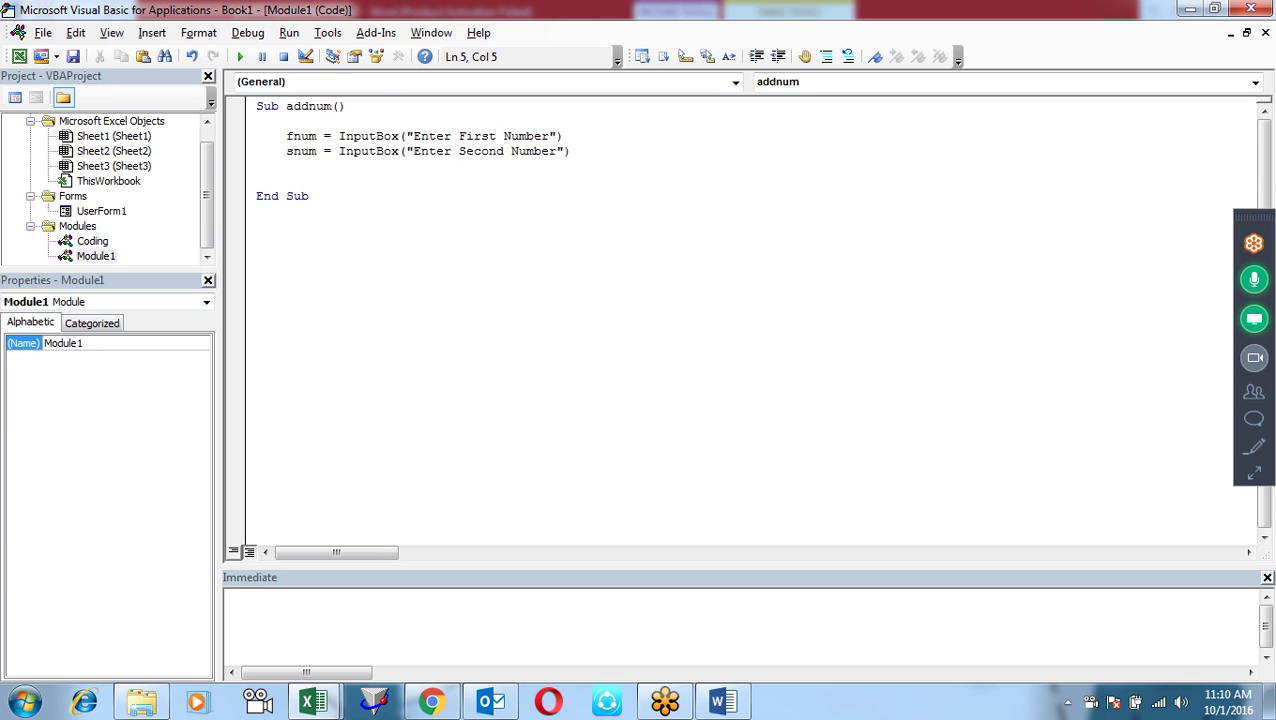
- Add the line result = fnum + snum below the two InputBox lines
key(Return)
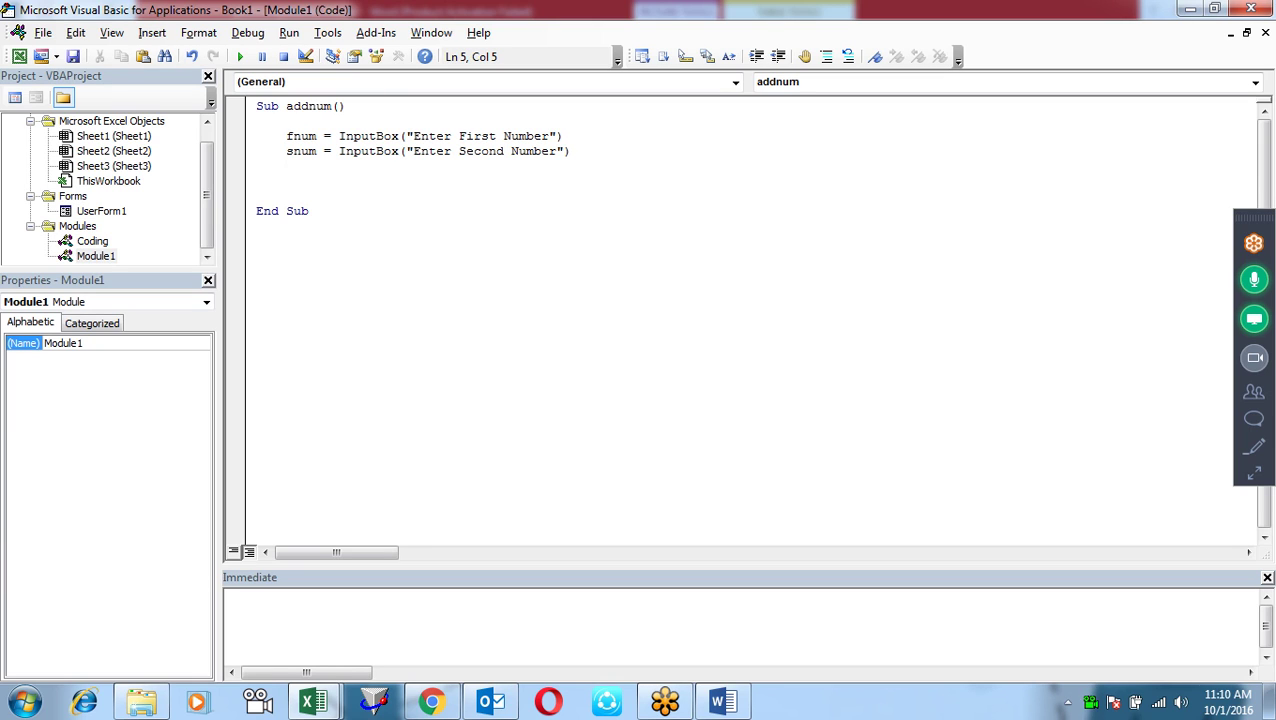
text(result=)
text(fnum)
text(+snum)
key(Return)
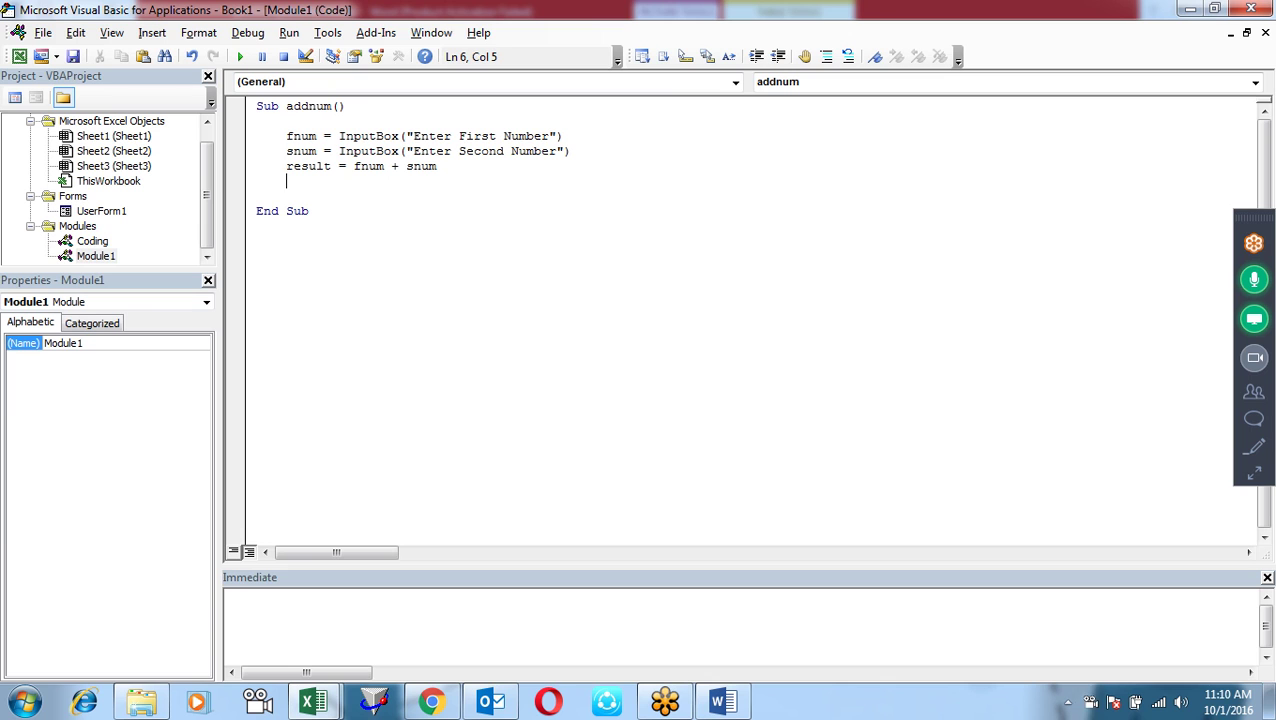
click(406, 166)
key(alt+Tab)
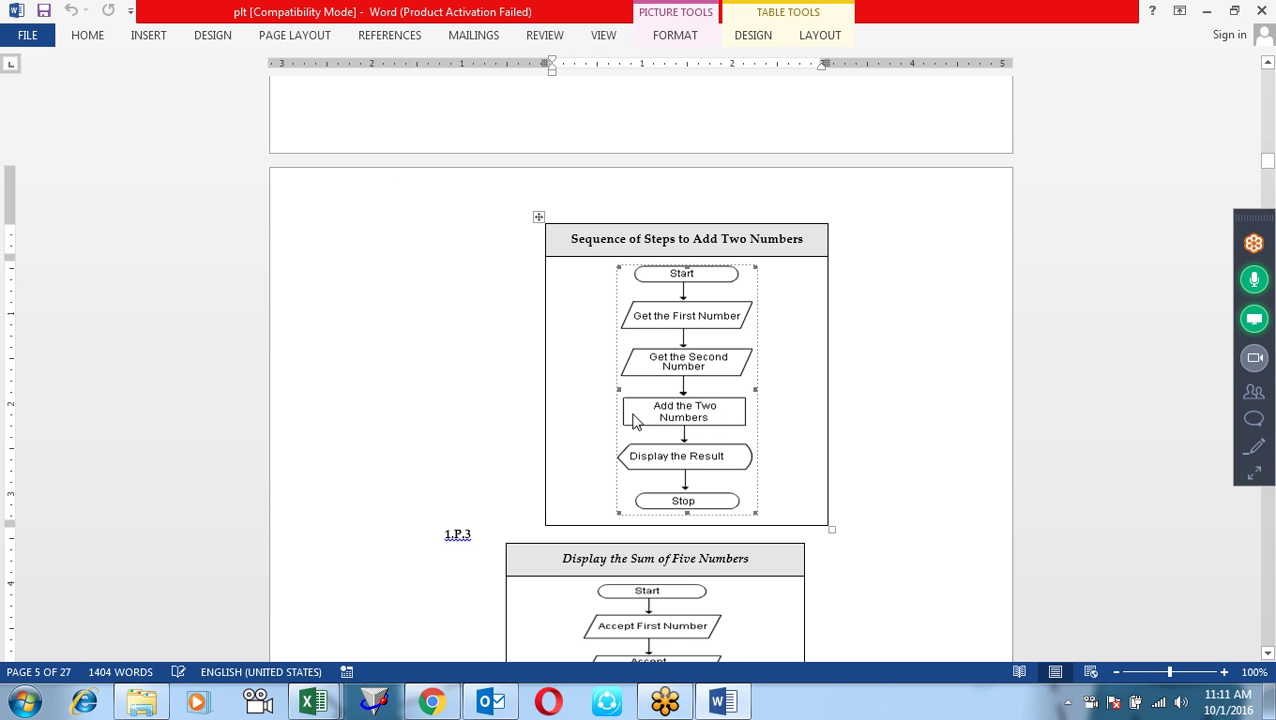
key(alt+Tab)
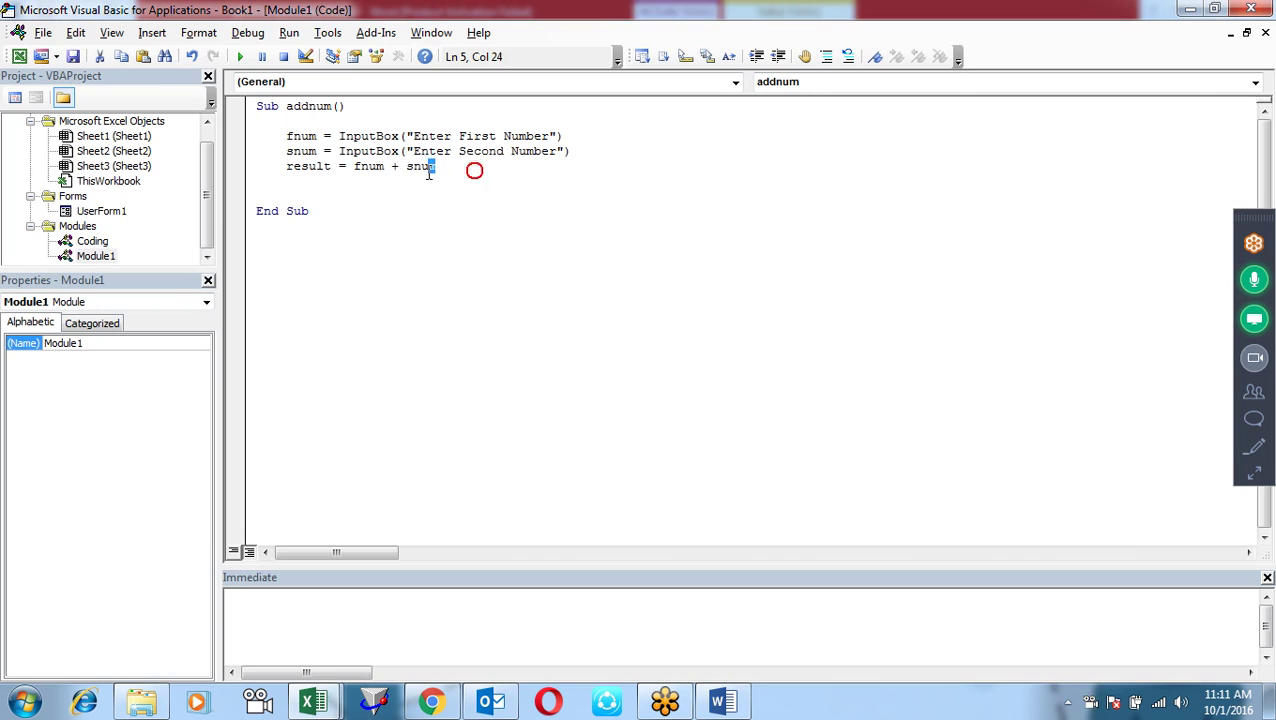
drag(470, 167, 279, 166)
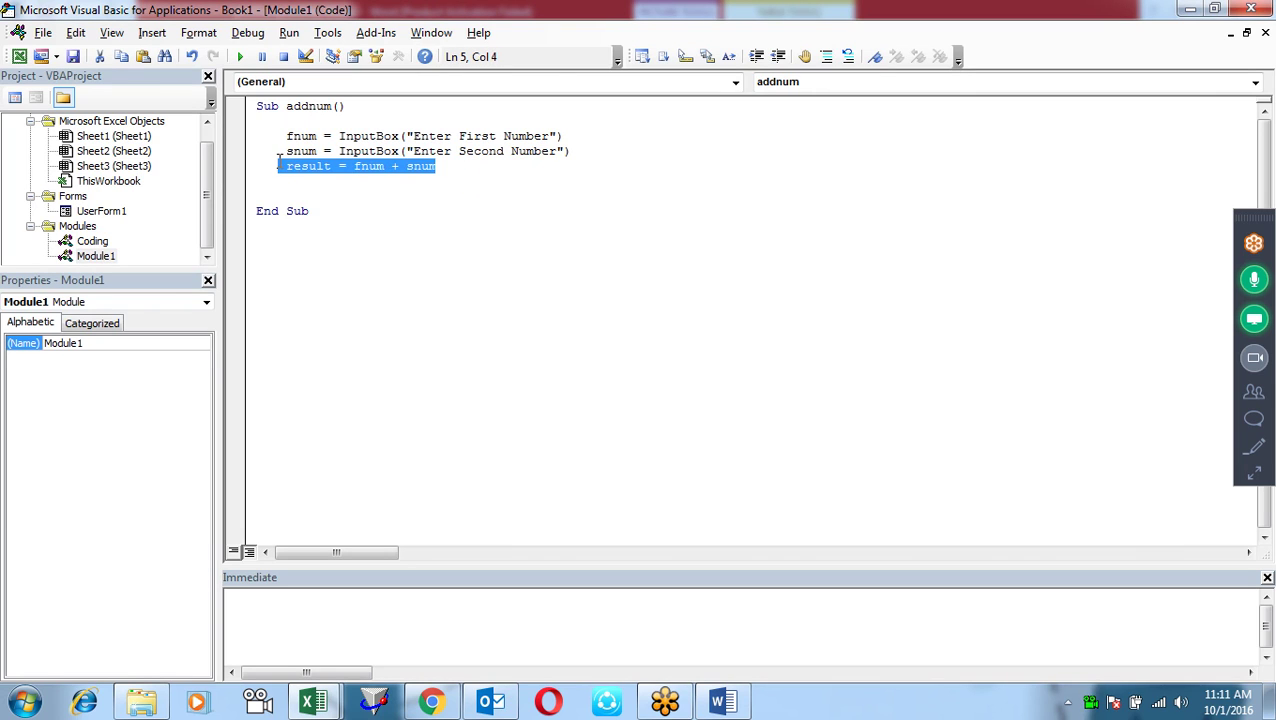
click(342, 199)
drag(447, 170, 354, 170)
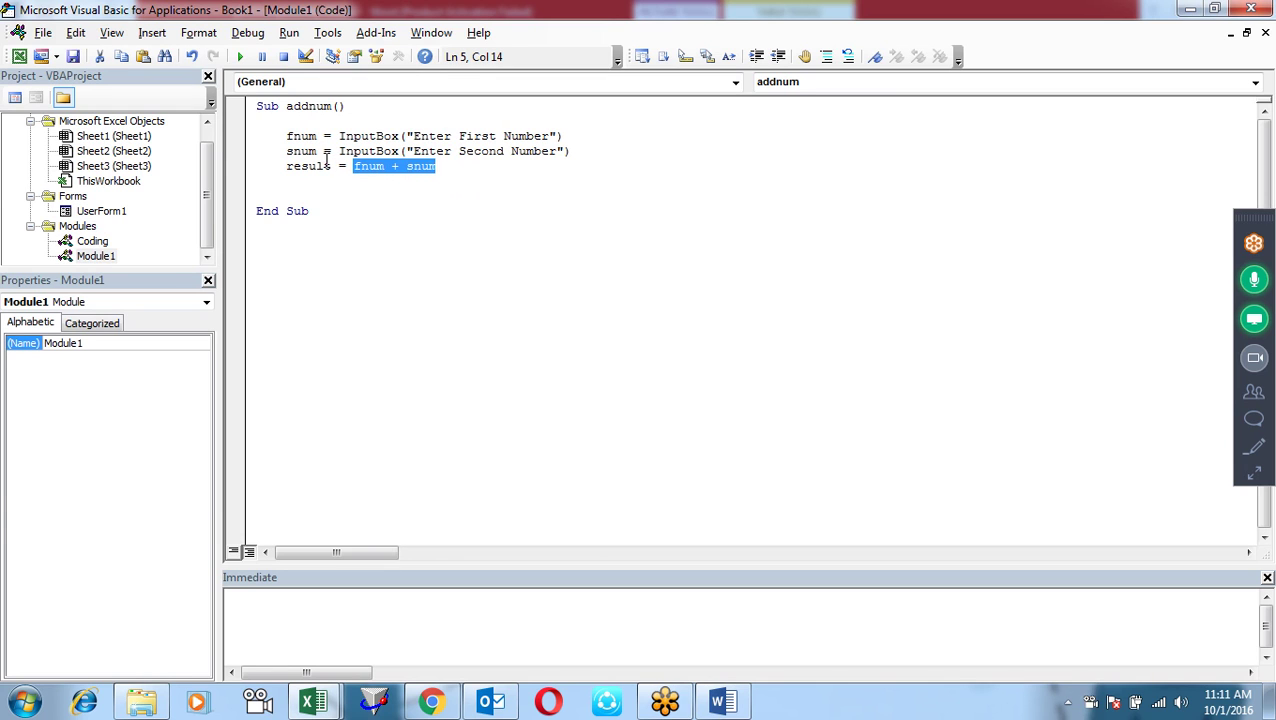
key(alt+Tab)
click(720, 466)
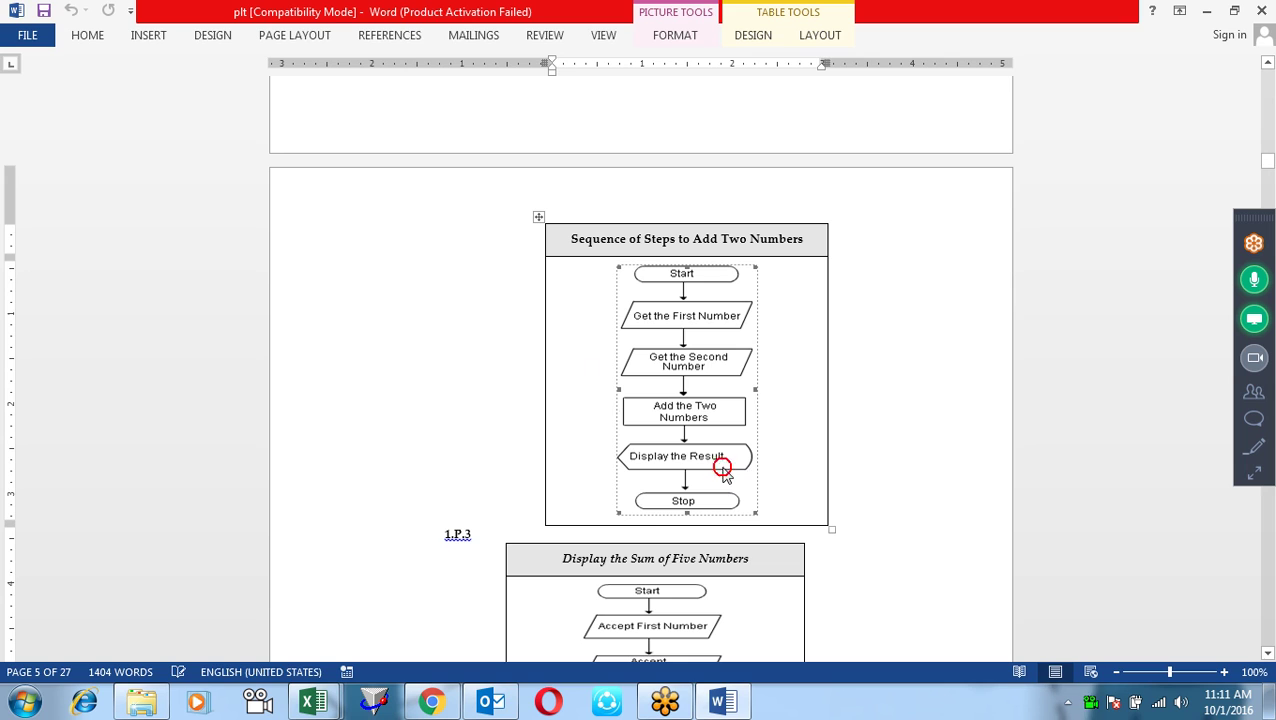
key(alt+Tab)
click(339, 183)
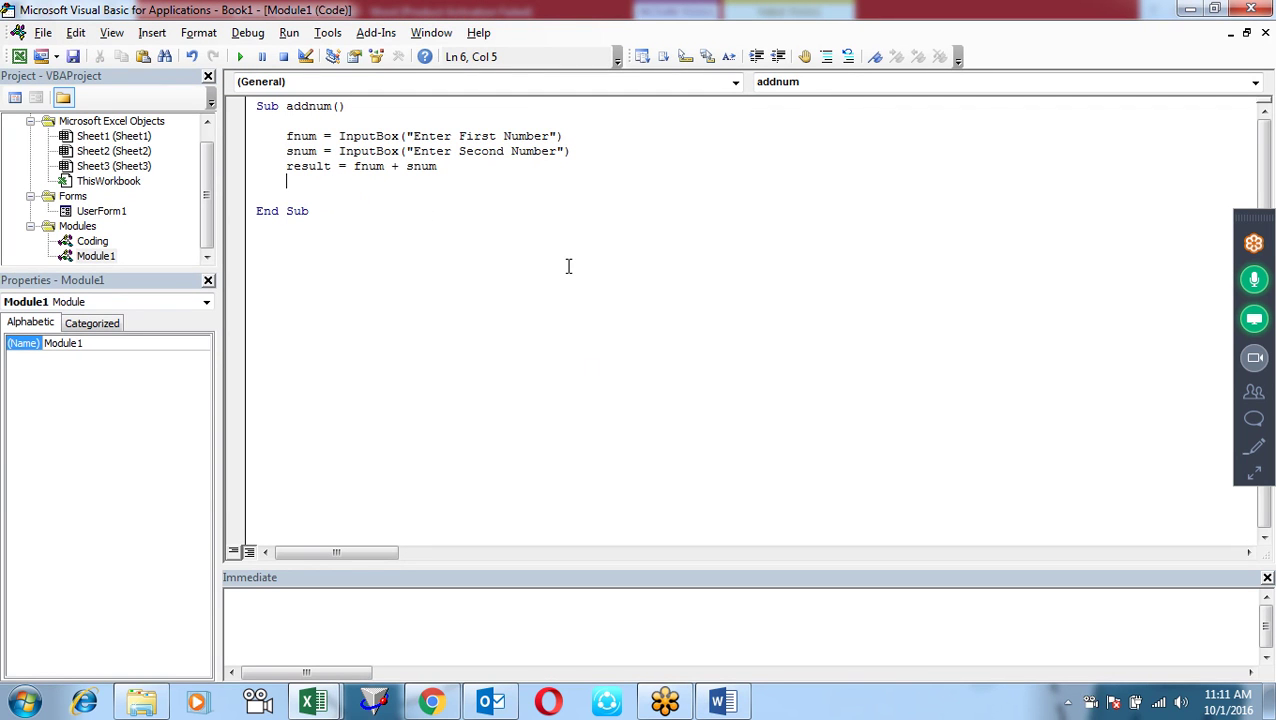
- Add a MsgBox result line to display the sum, then highlight the InputBox and MsgBox calls
text(msgbox)
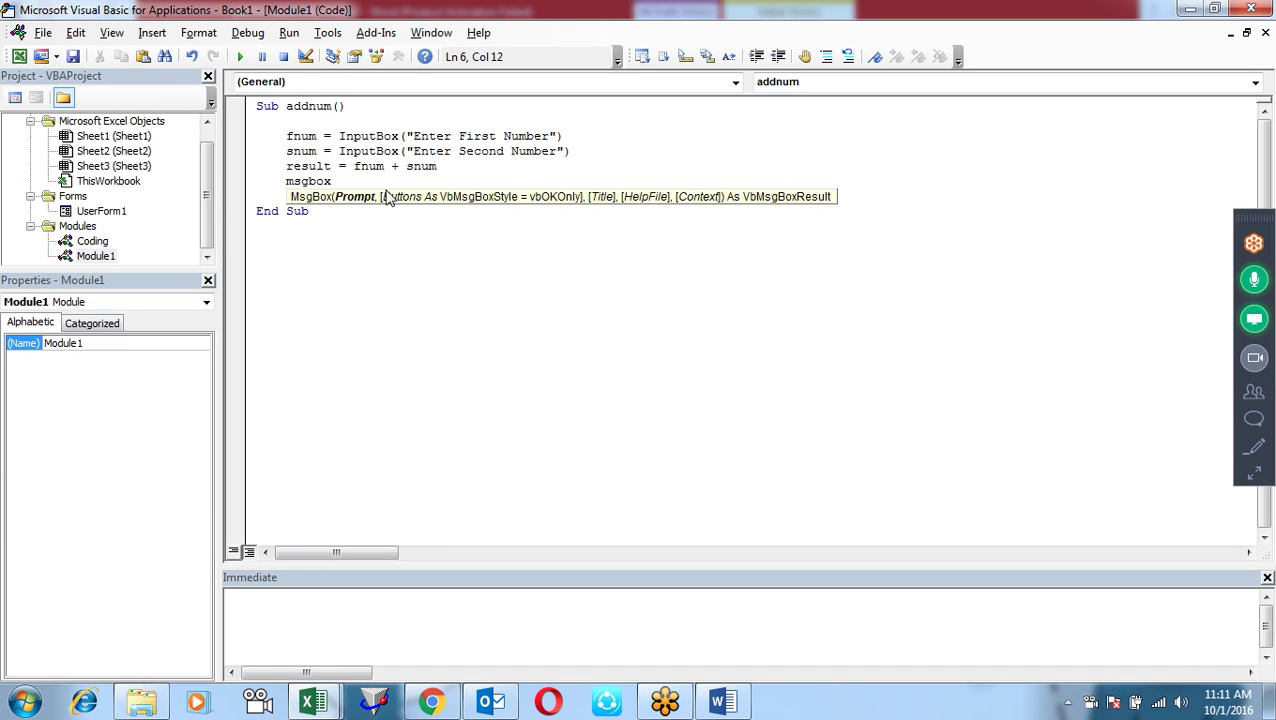
text(result)
click(429, 261)
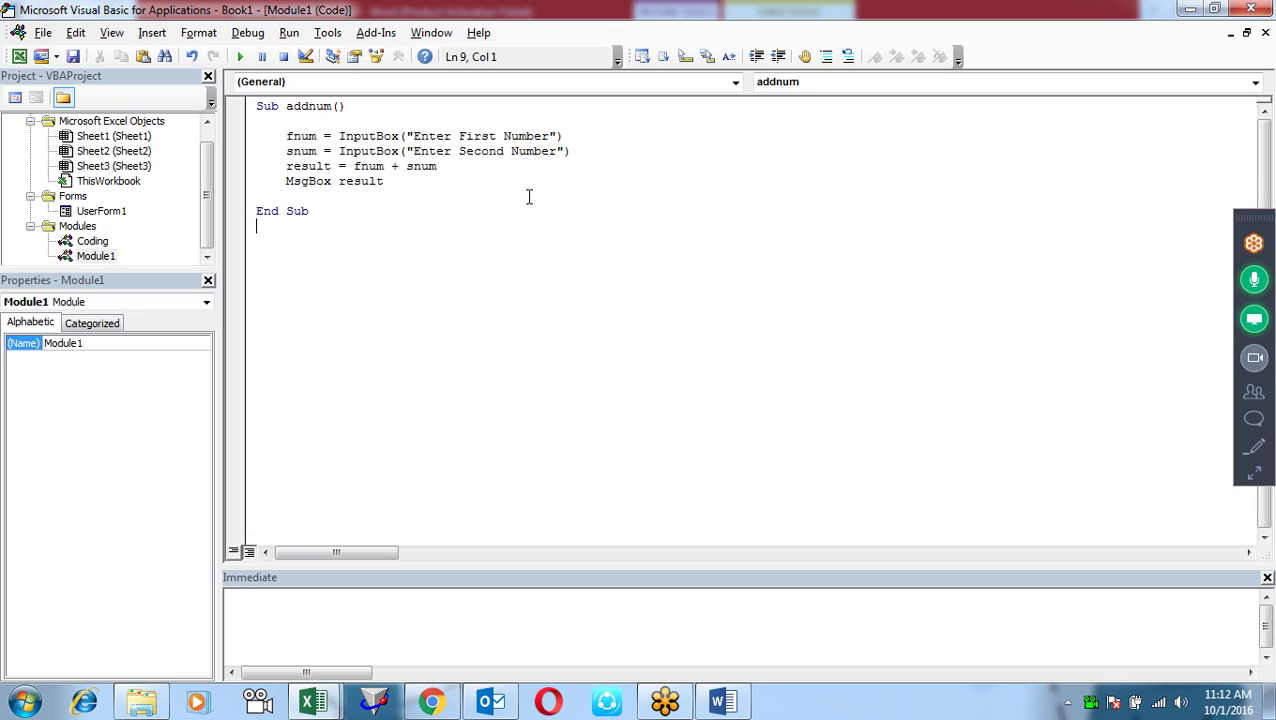
drag(339, 136, 575, 143)
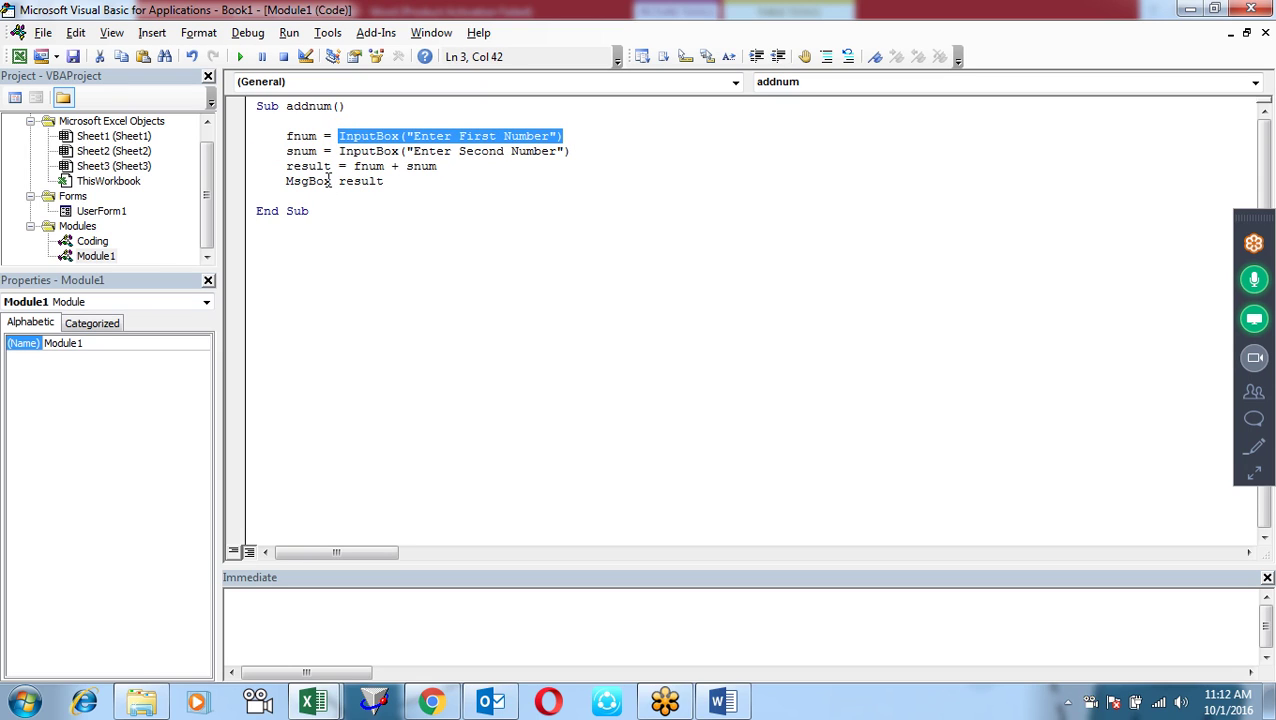
drag(339, 183, 282, 190)
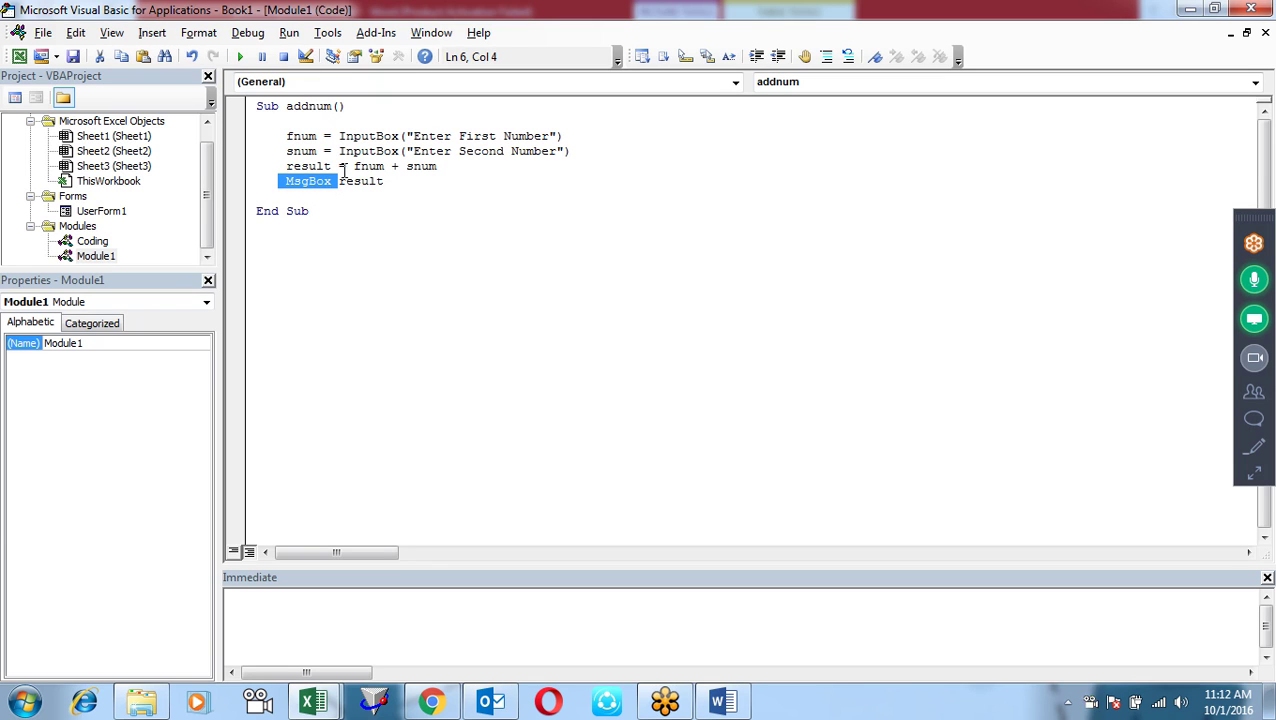
click(393, 192)
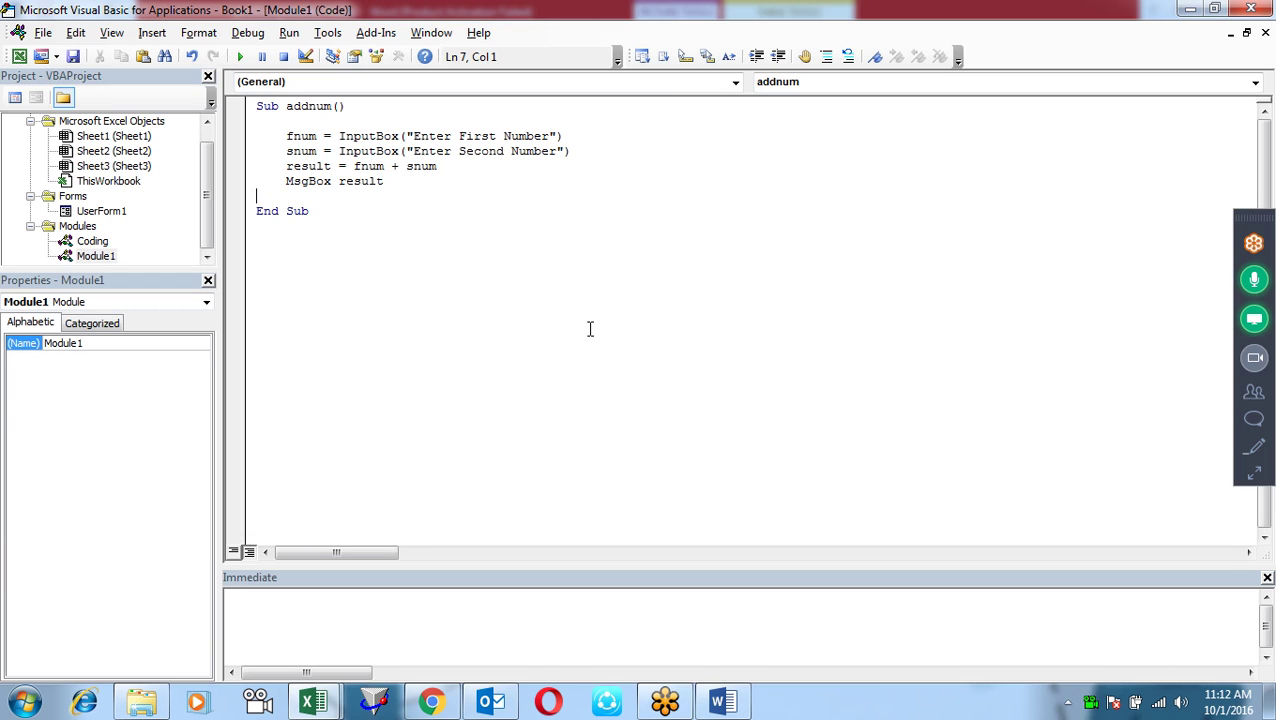
- Step through addnum entering 10 and 20, and dismiss the MsgBox showing 1020
key(F8)
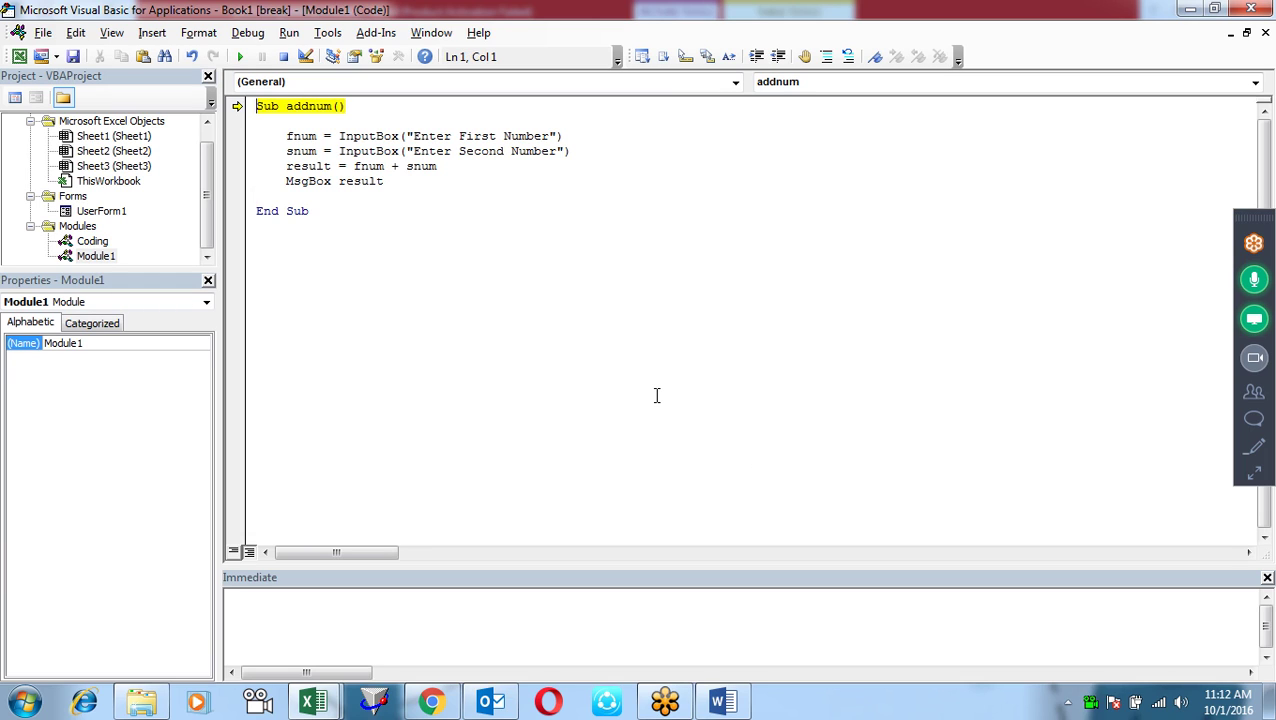
key(F8)
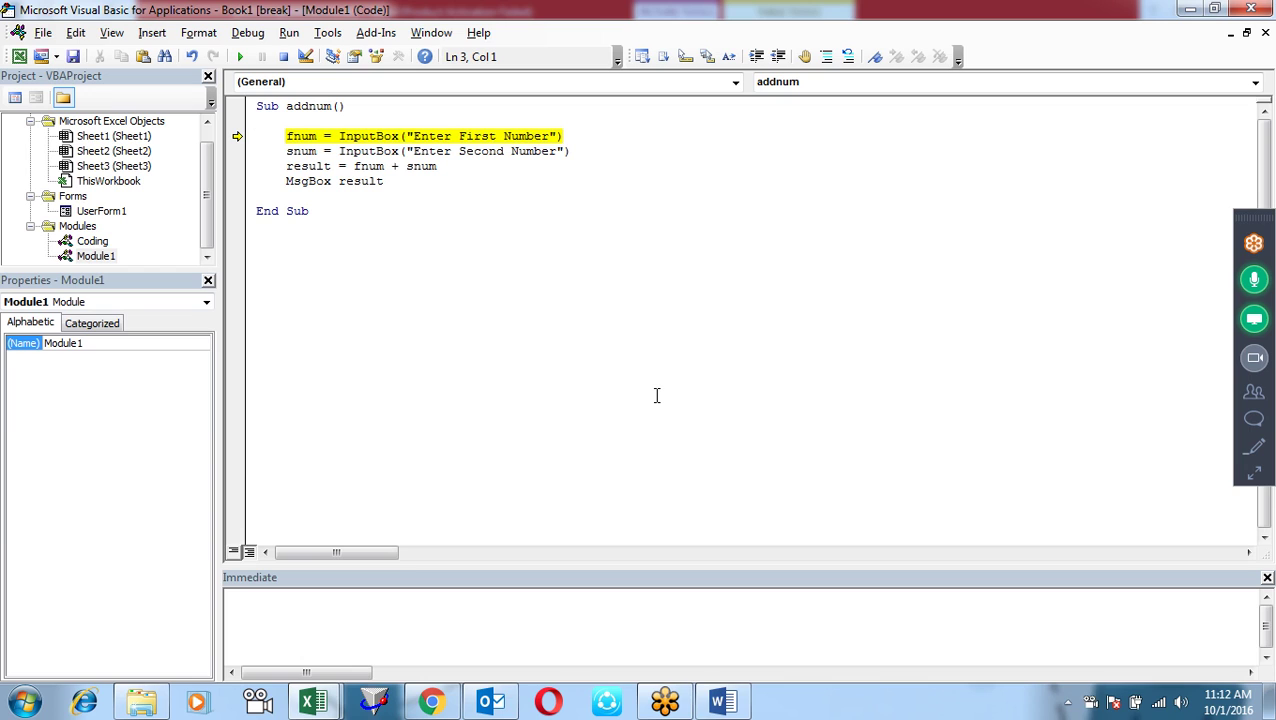
key(F8)
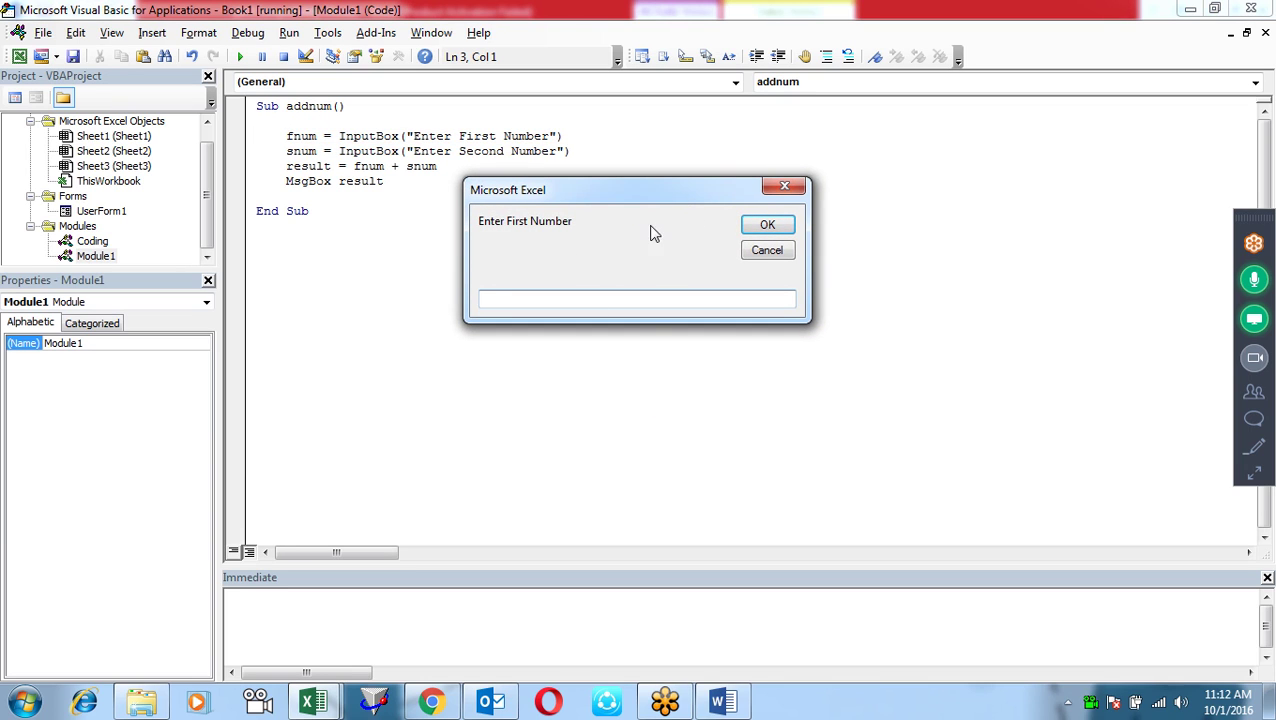
text(10)
click(770, 224)
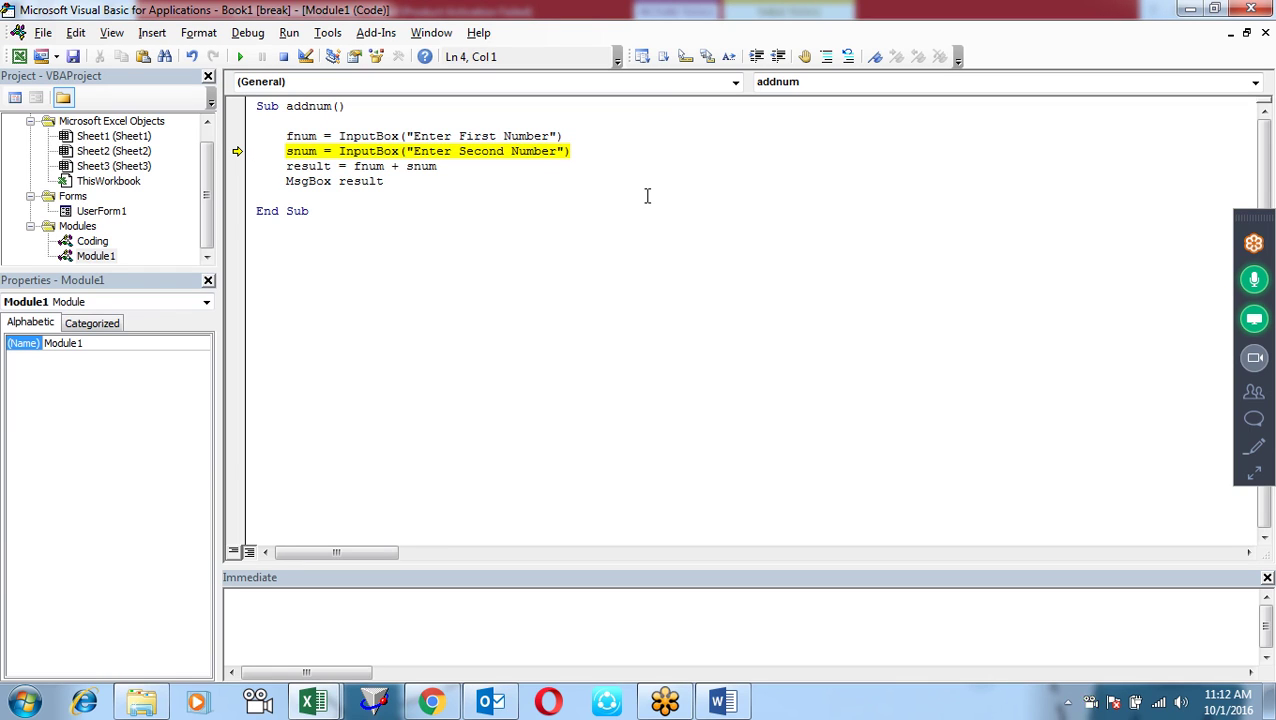
key(F5)
text(20)
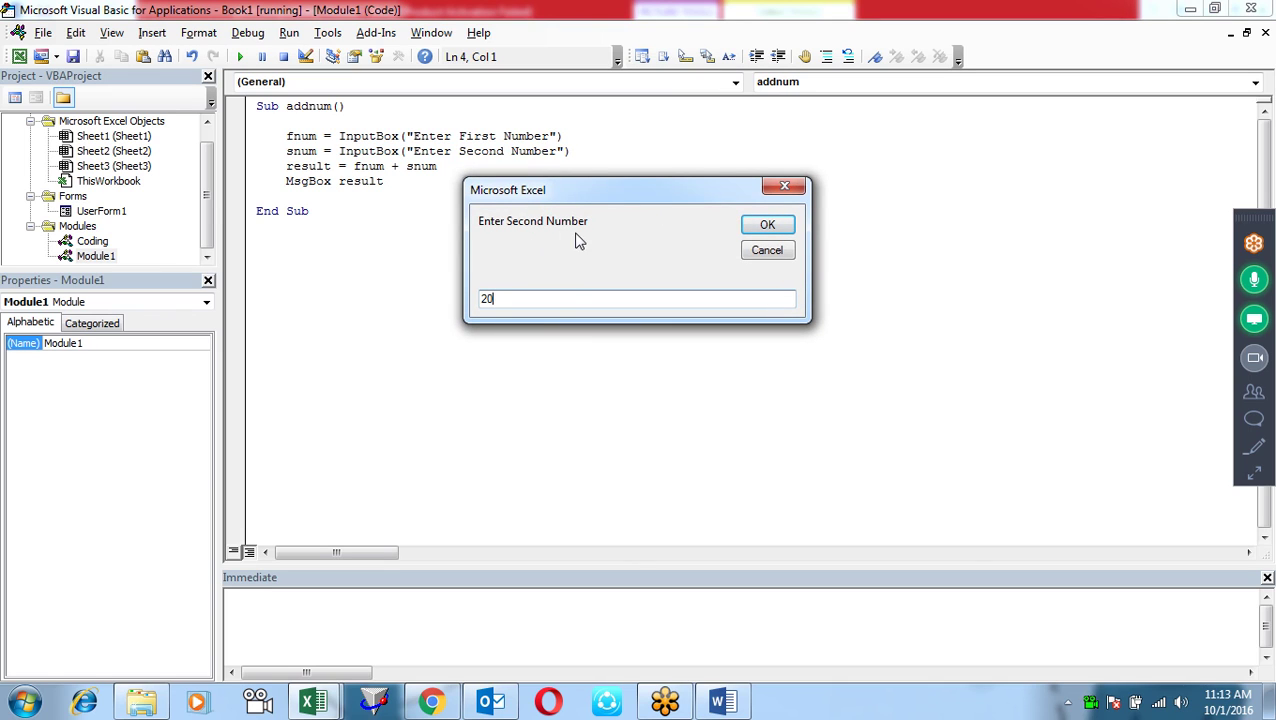
click(765, 224)
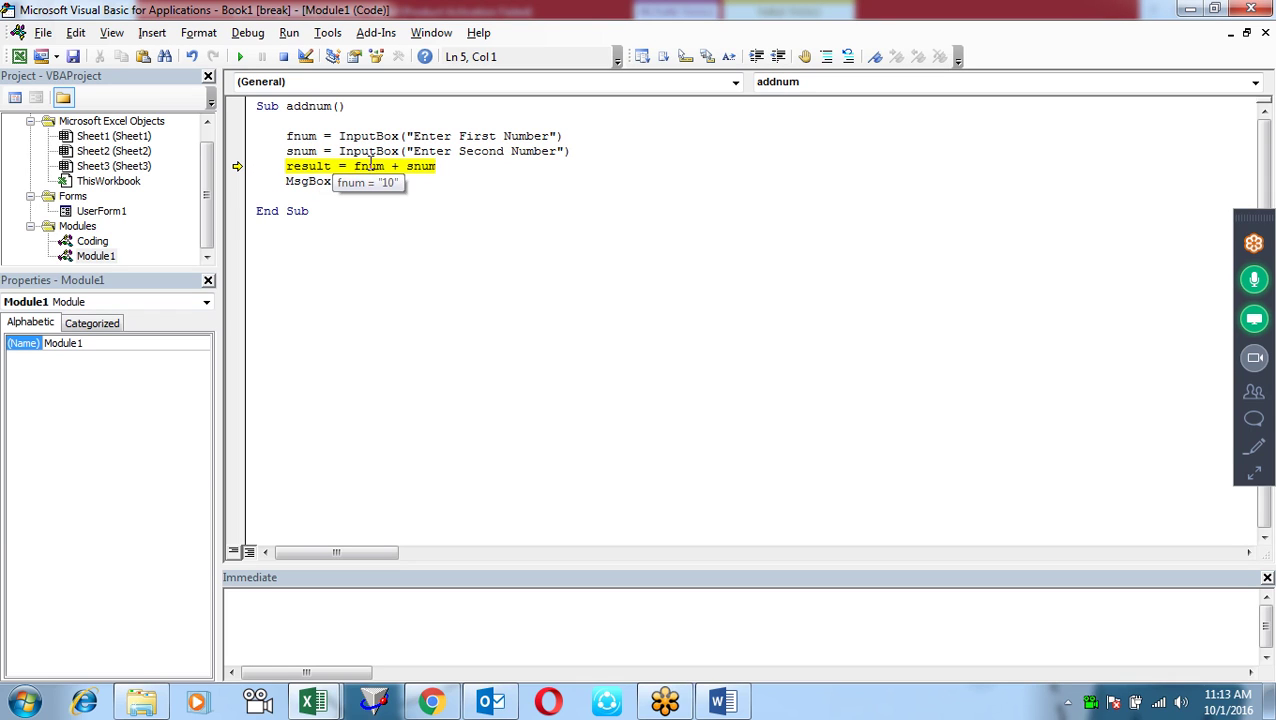
mouse_move(306, 166)
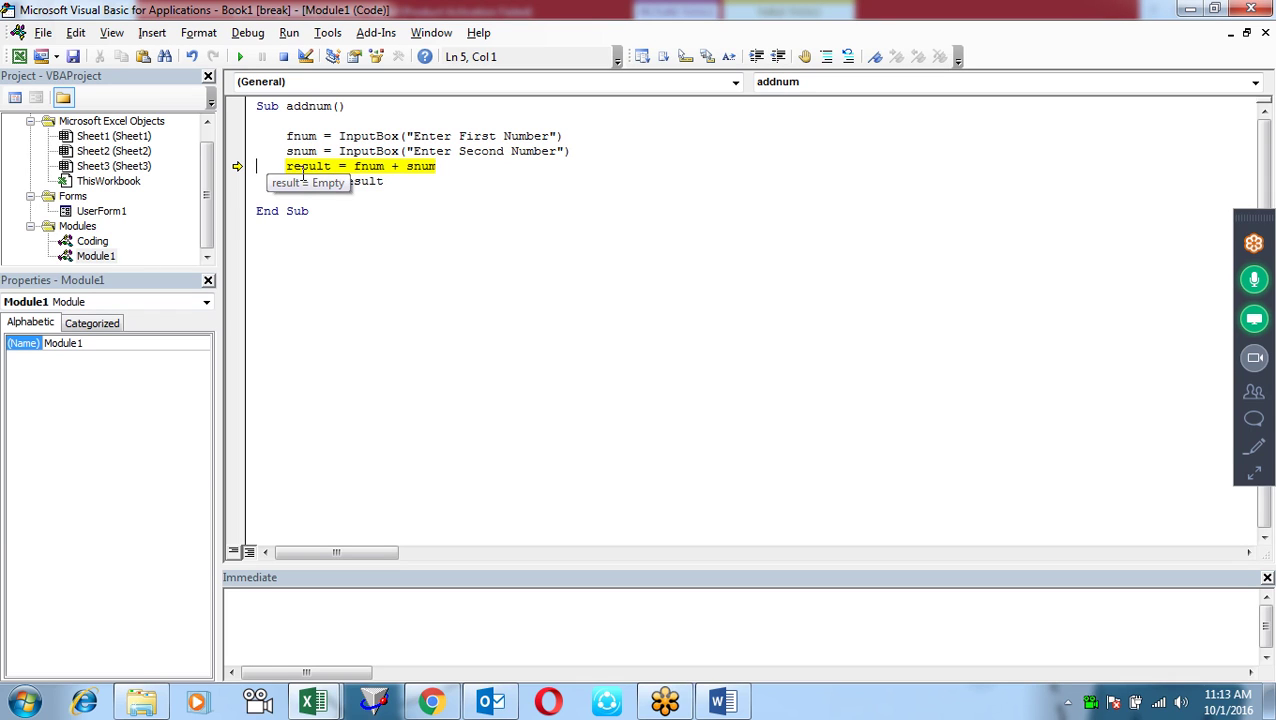
key(F8)
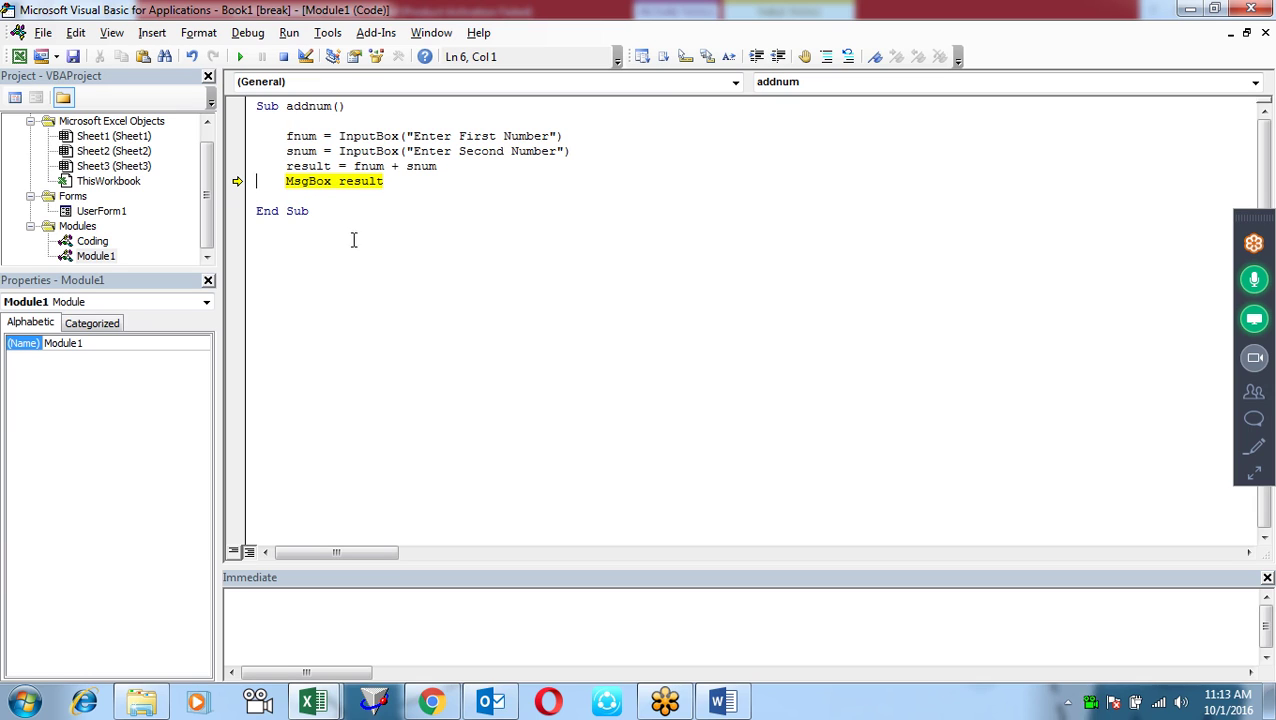
mouse_move(361, 181)
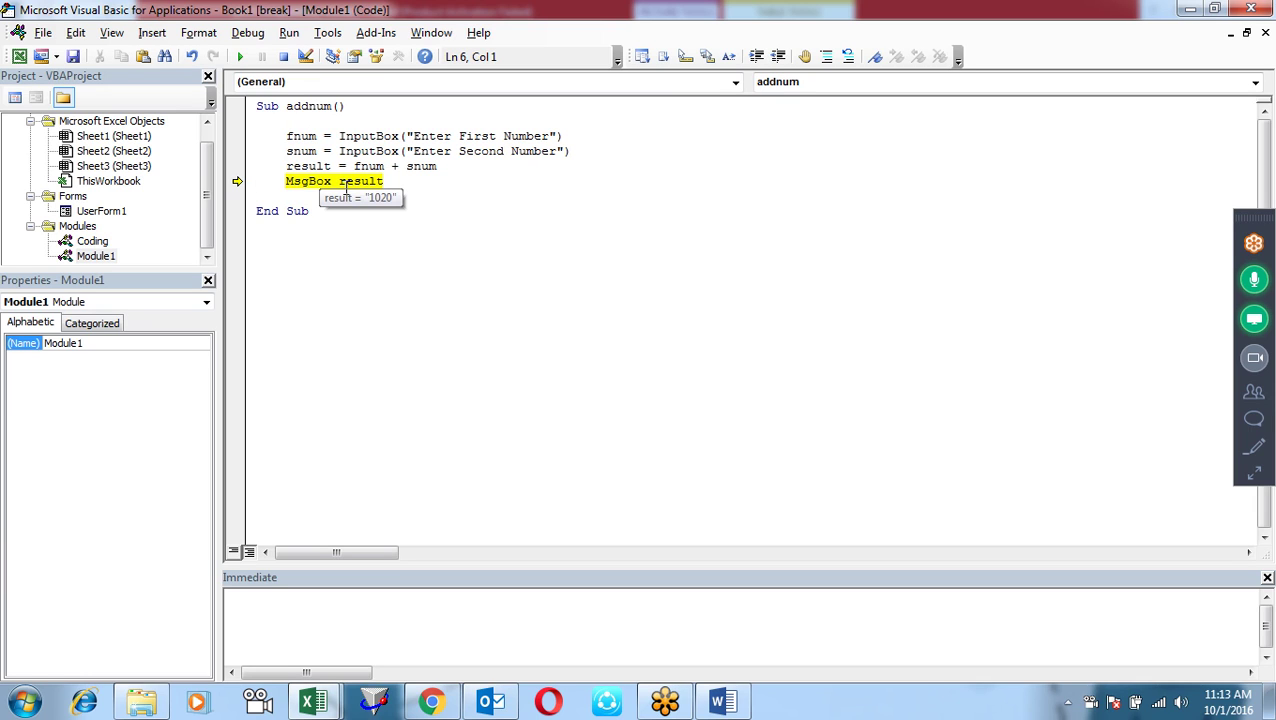
key(F8)
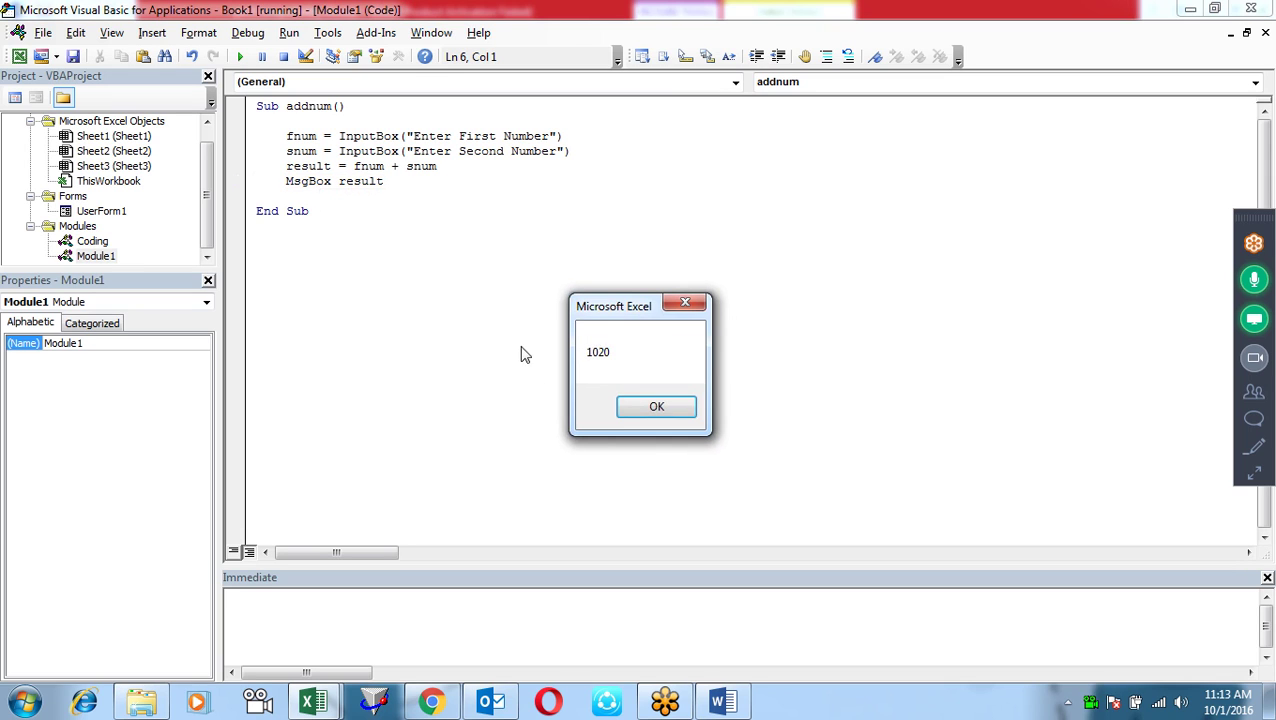
click(636, 418)
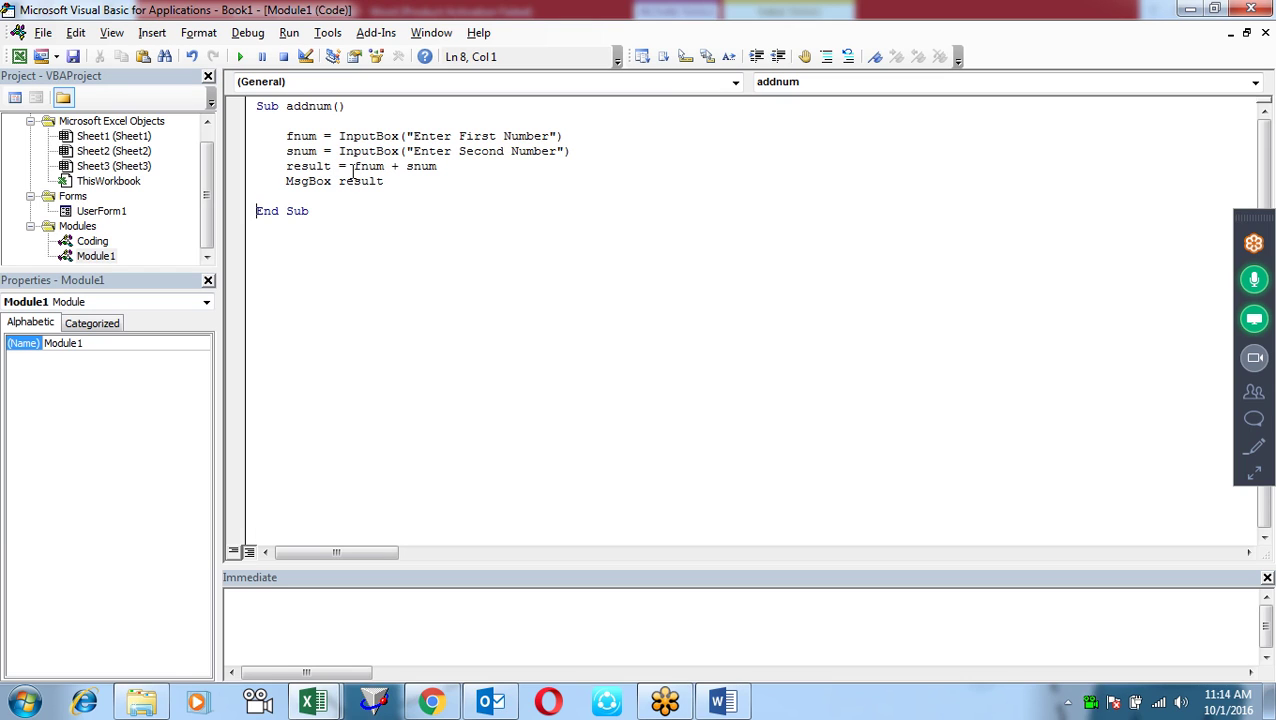
- Wrap fnum and snum in CInt() so the line reads result = CInt(fnum) + CInt(snum)
click(353, 167)
text(cint)
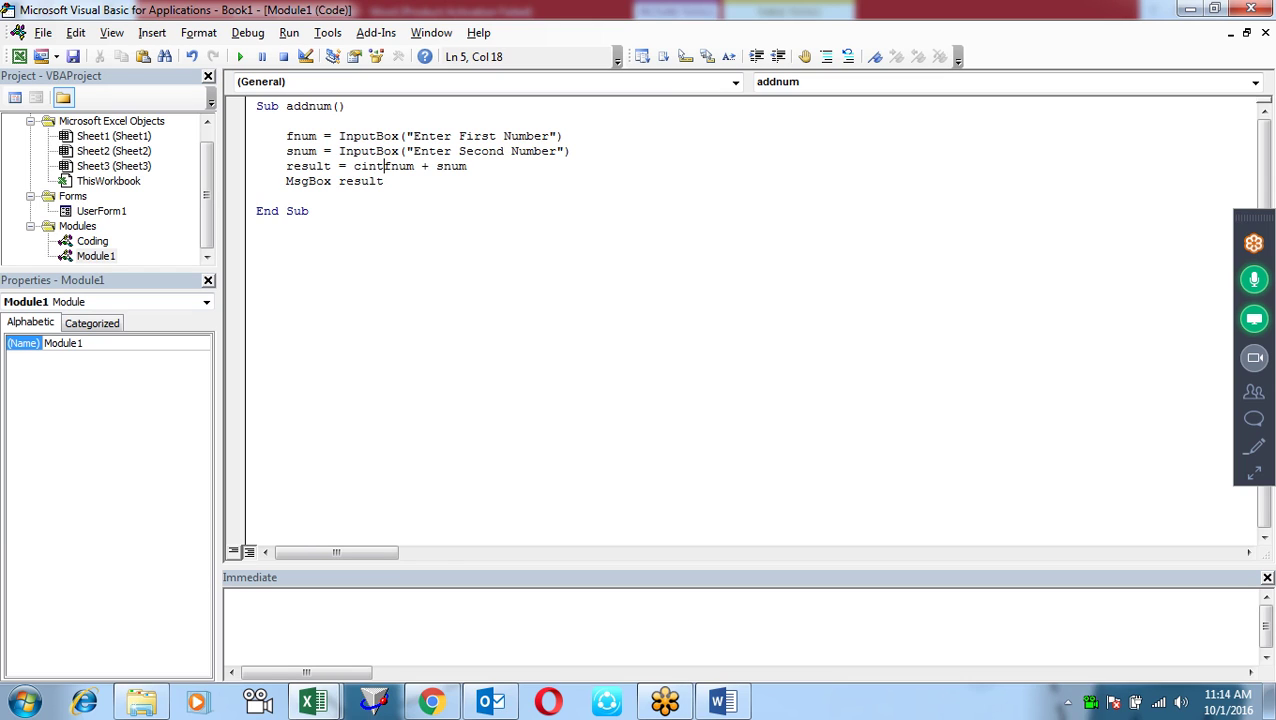
text(()
key(Right)
key(Right)
key(Right)
key(Right)
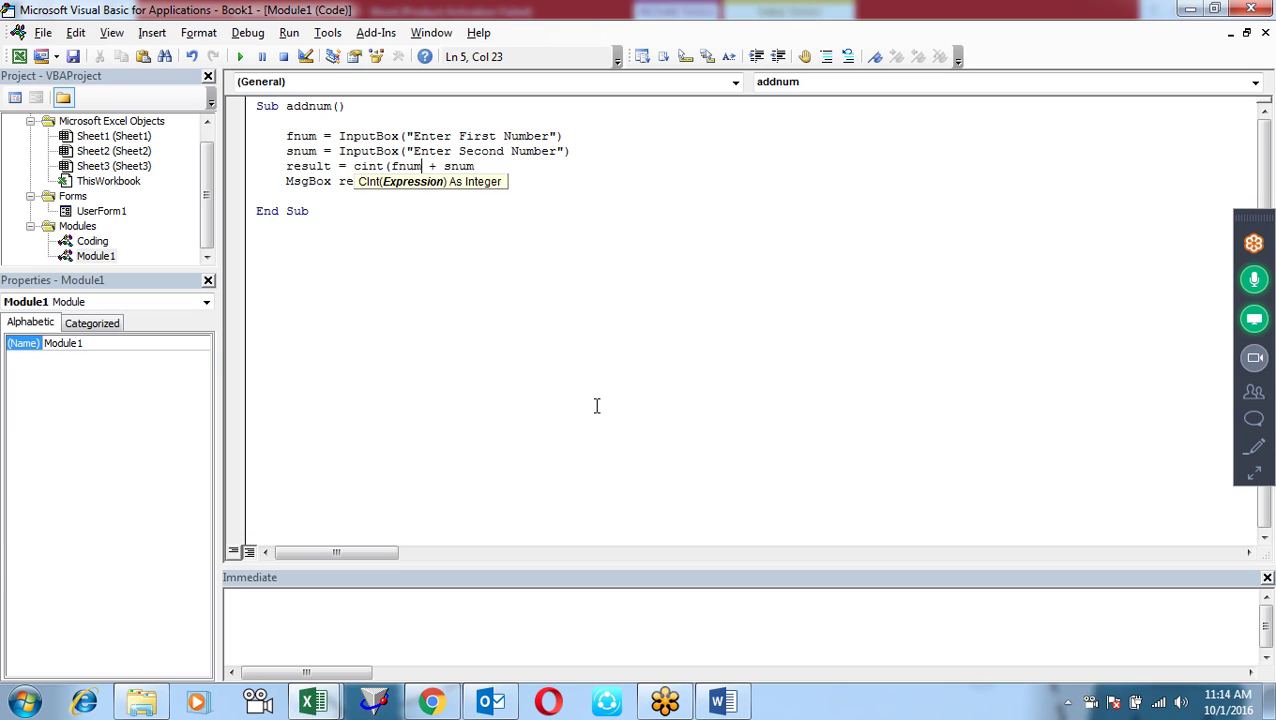
text())
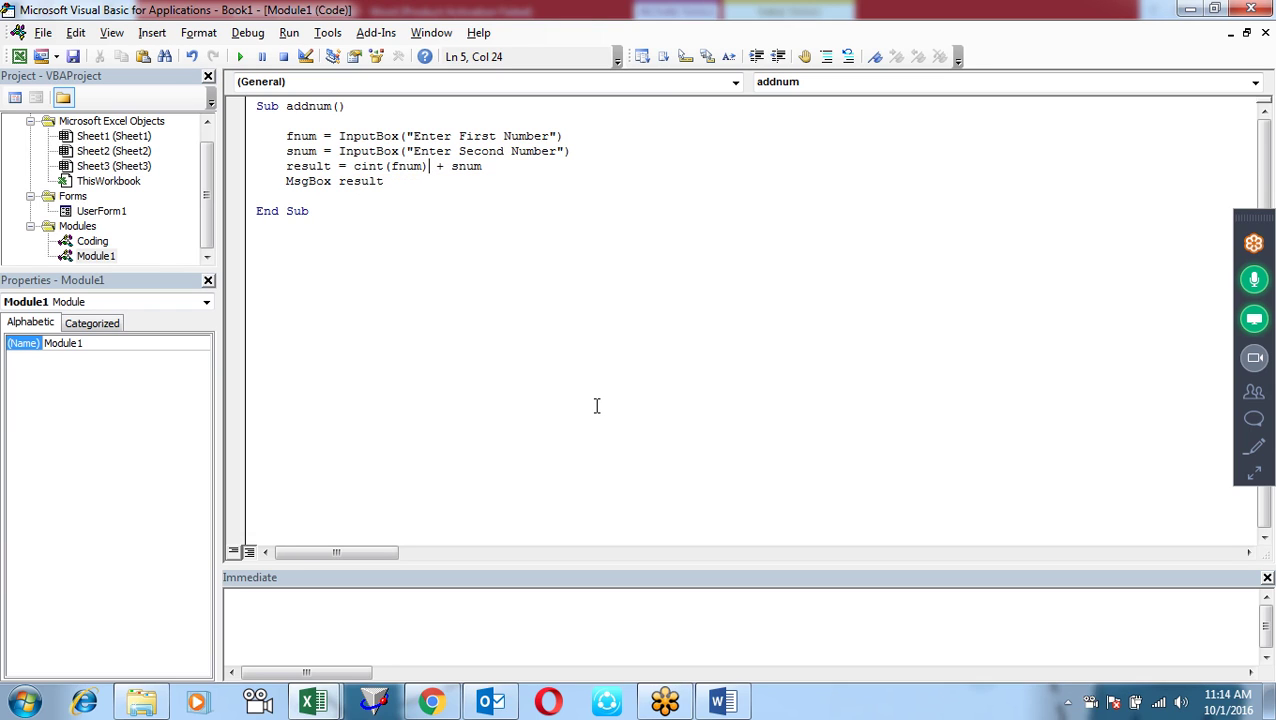
click(447, 170)
key(Right)
text(cint)
text(()
click(543, 167)
text())
key(Down)
- Step through addnum again with 20 and 20, confirming the MsgBox now shows 40
key(F8)
key(F8)
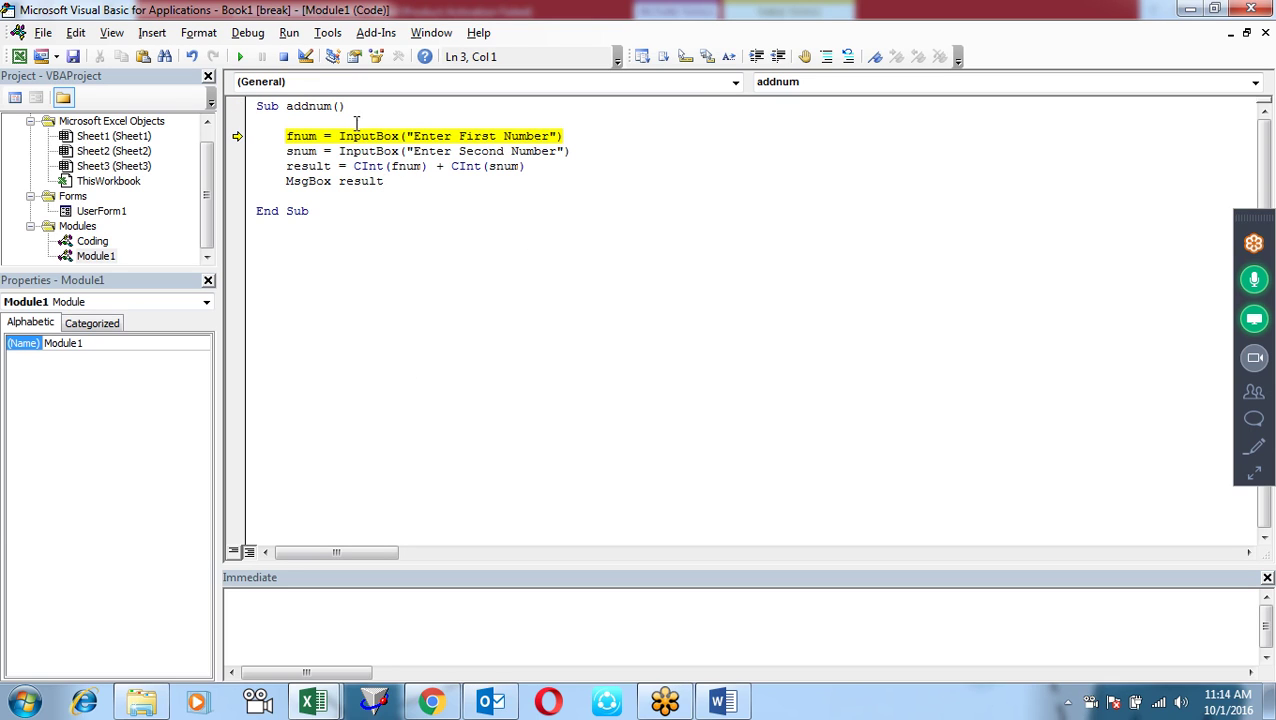
key(F8)
text(20)
key(Return)
key(F8)
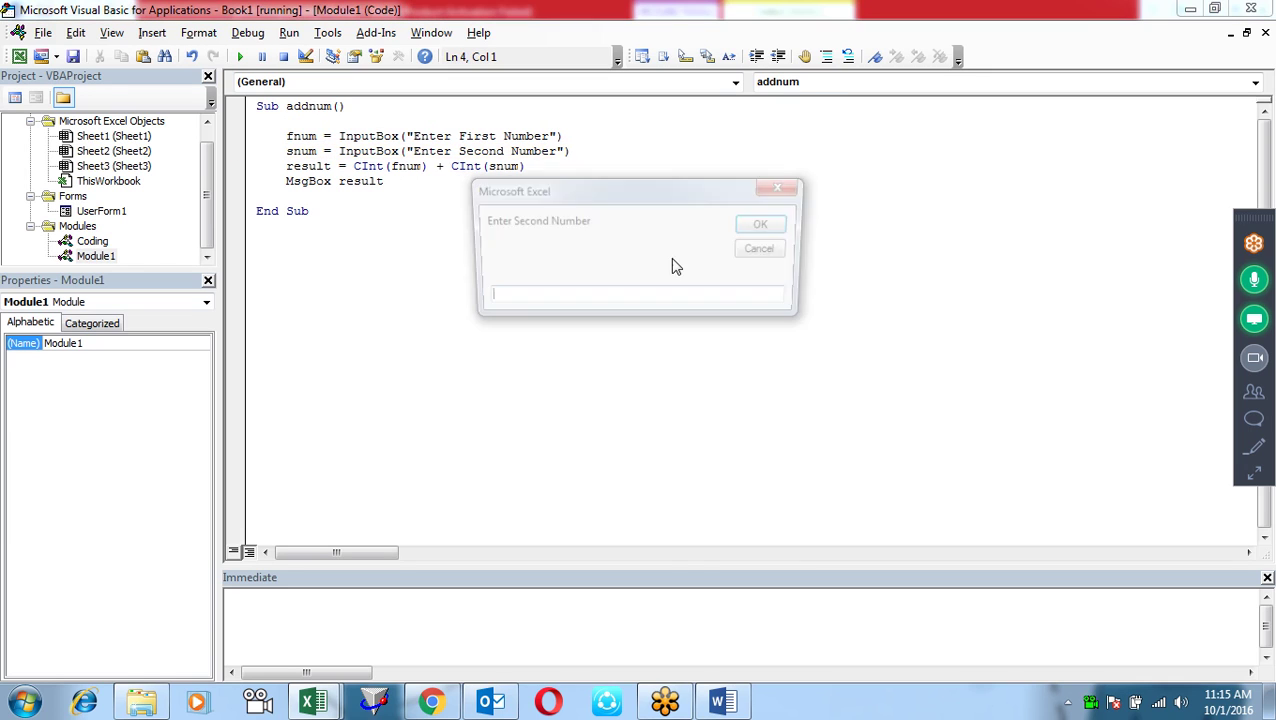
text(20)
key(Return)
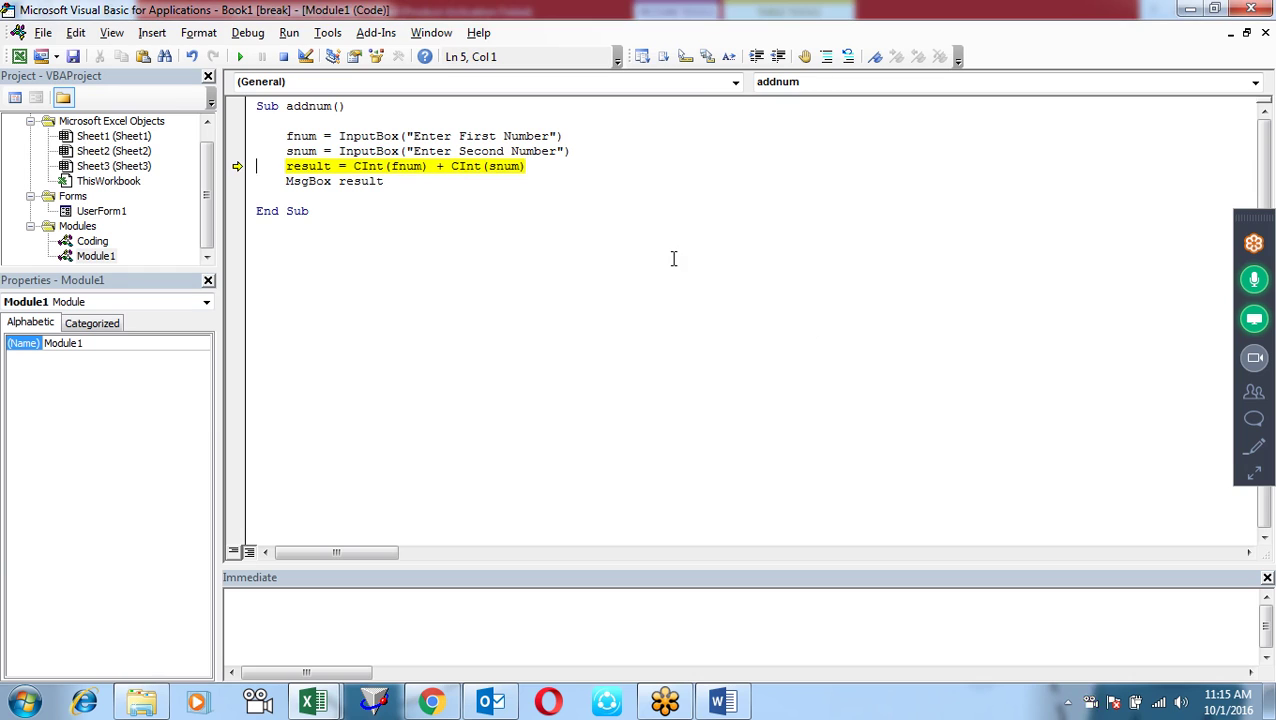
mouse_move(301, 151)
key(F8)
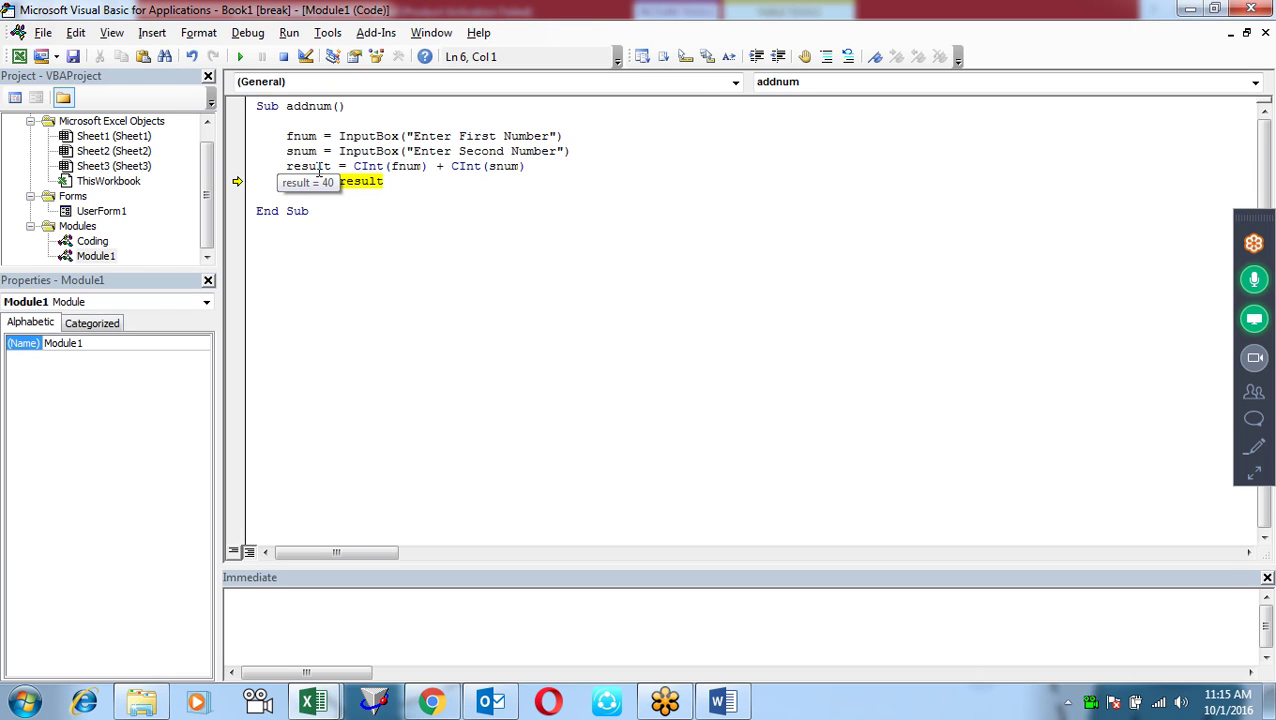
key(F8)
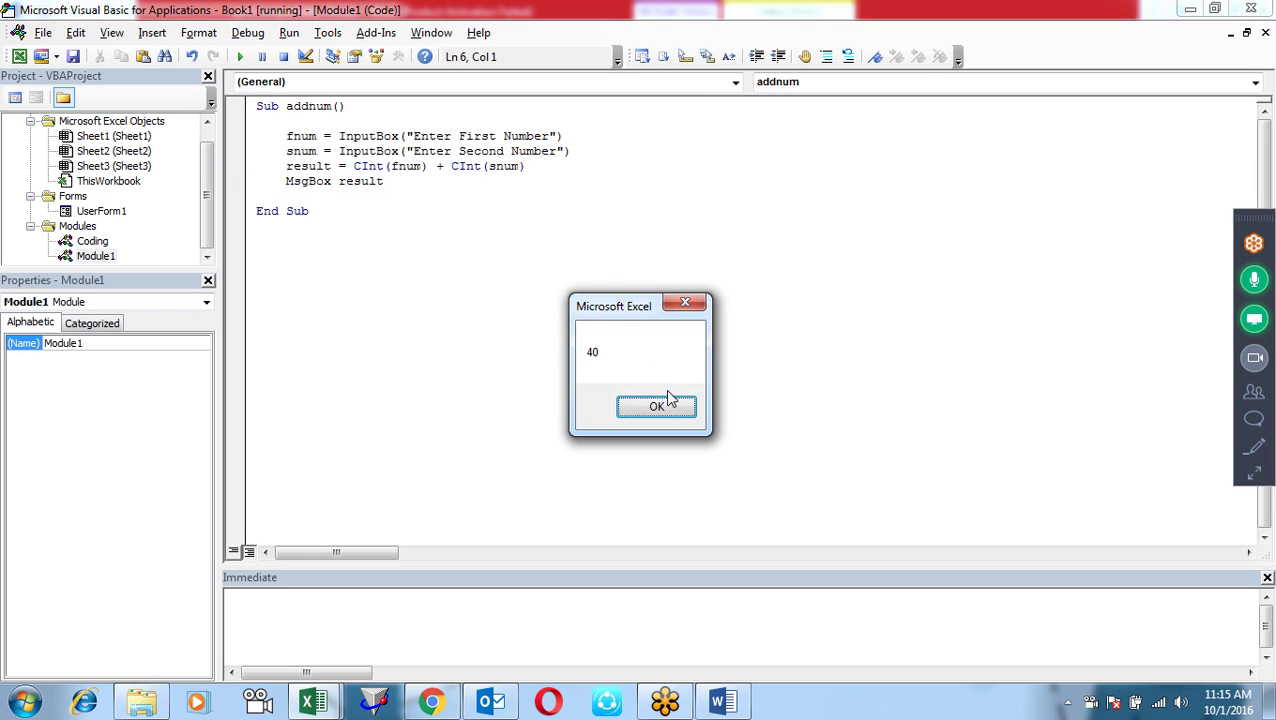
click(657, 407)
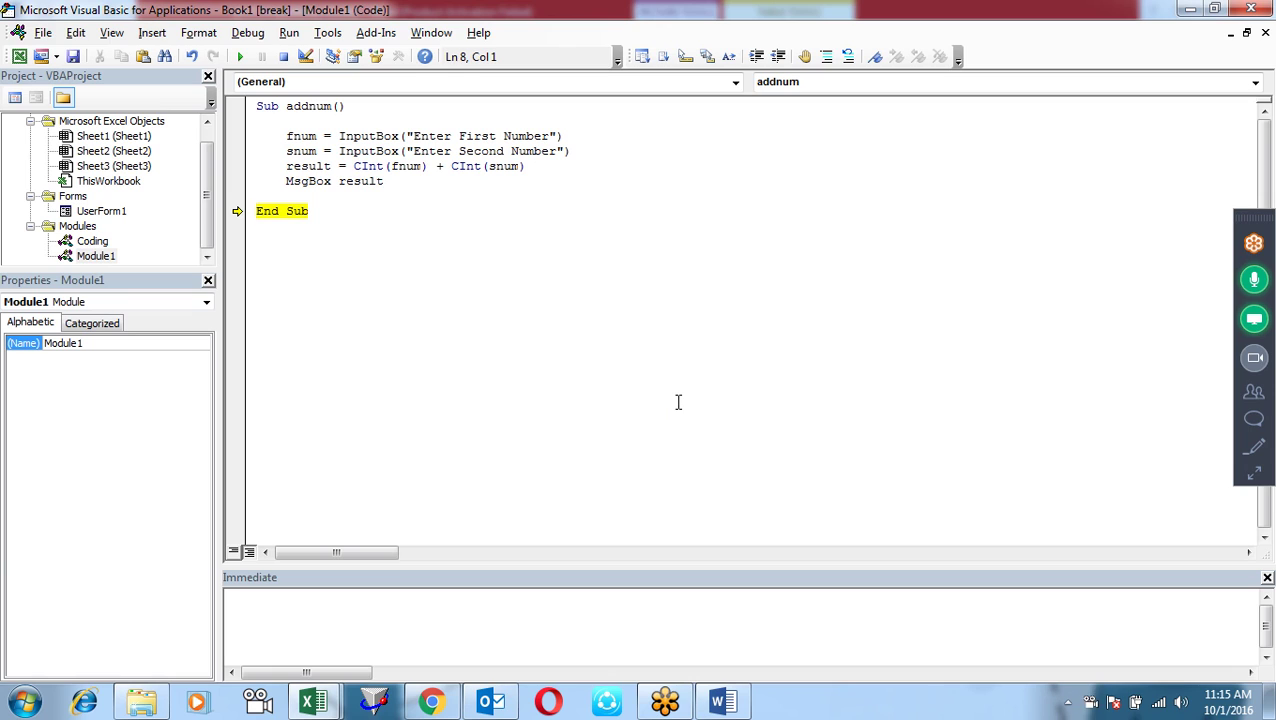
key(F8)
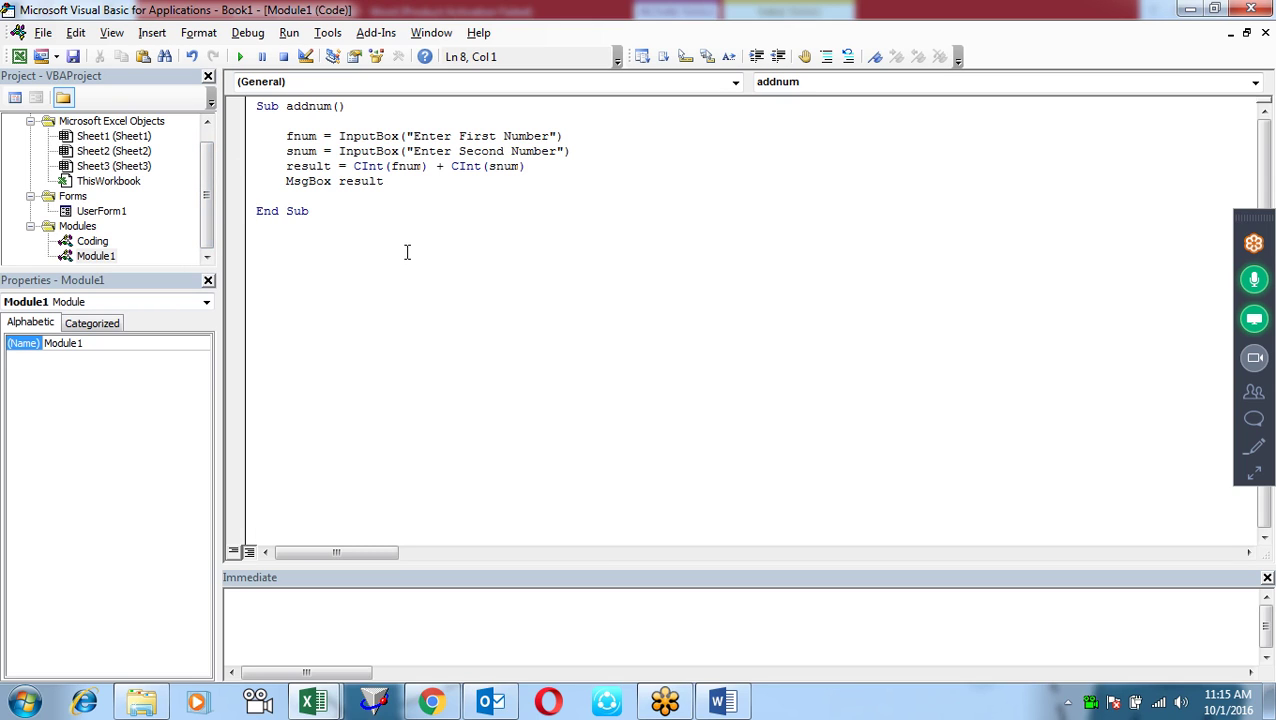
click(369, 273)
key(alt+F11)
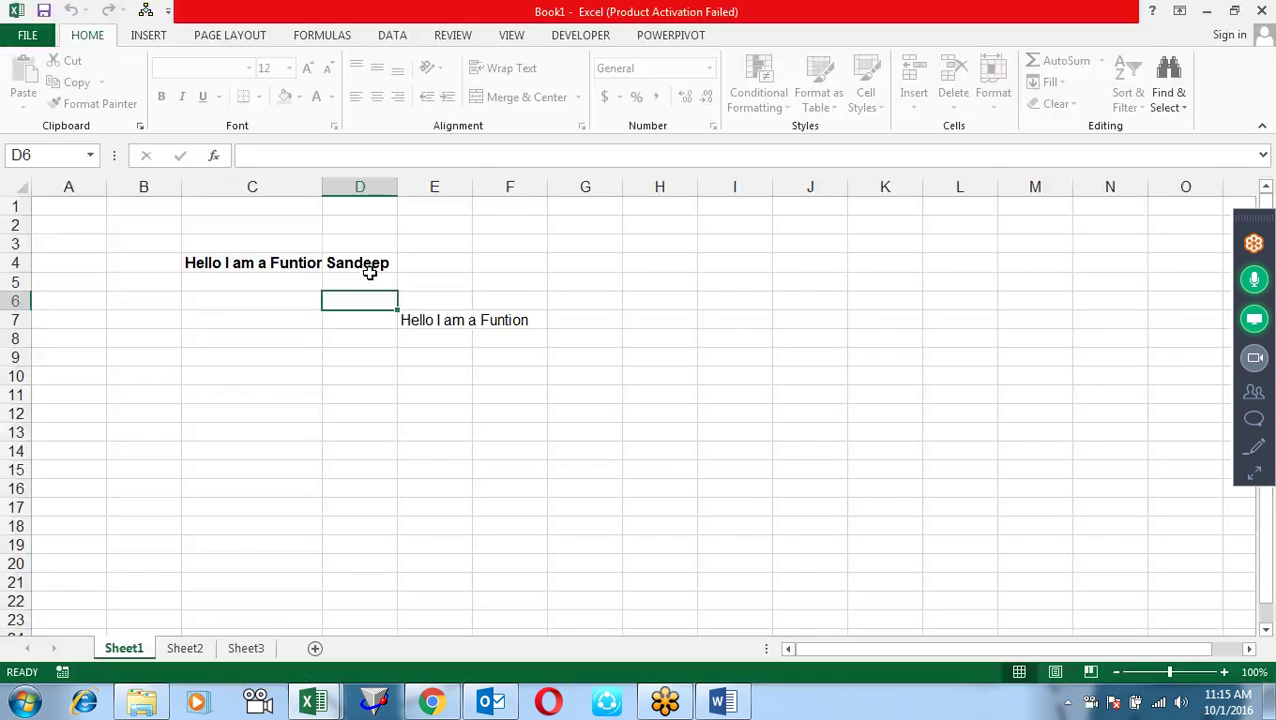
key(alt+F11)
key(alt+Tab)
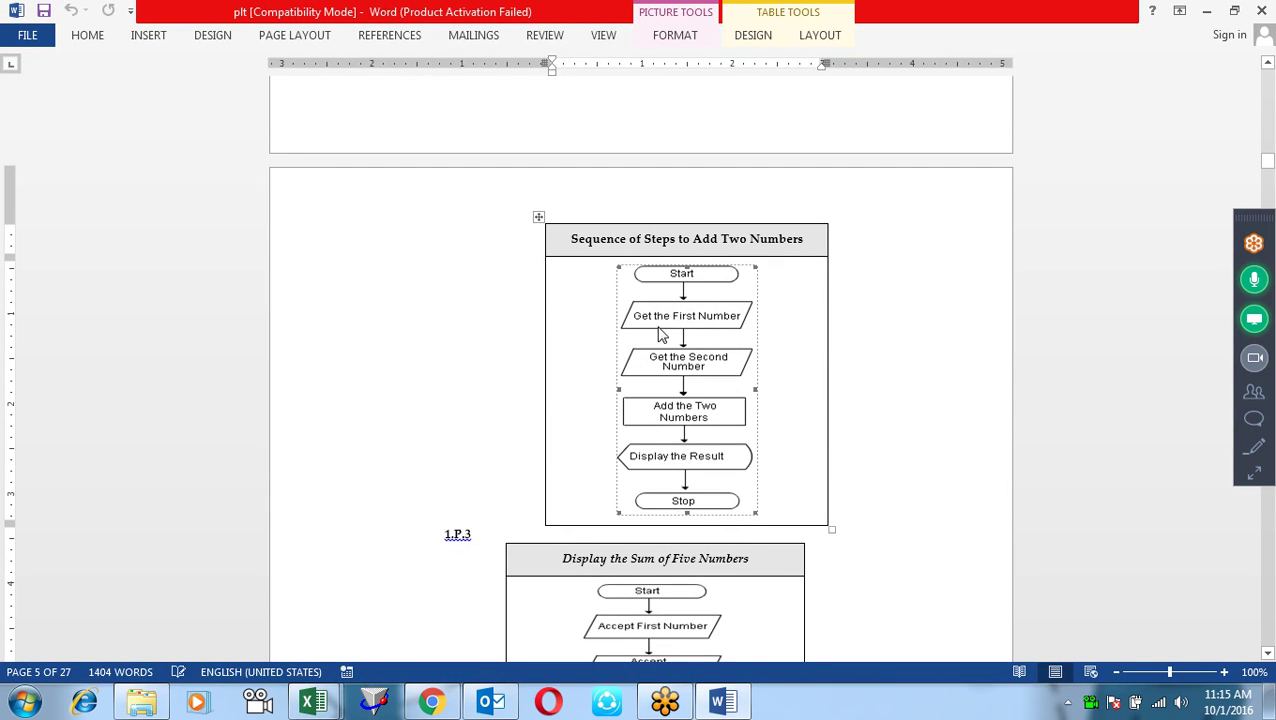
scroll(649, 322, down, 1)
scroll(649, 322, down, 3)
scroll(655, 280, down, 3)
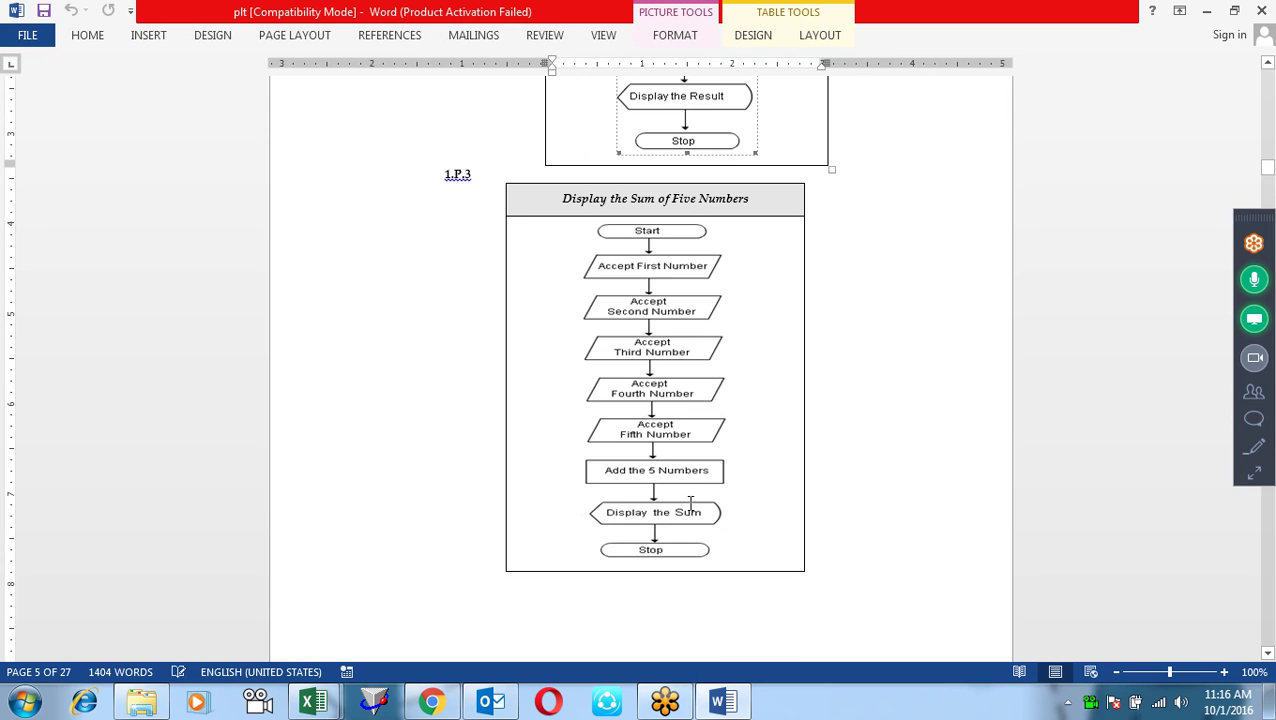
key(alt+Tab)
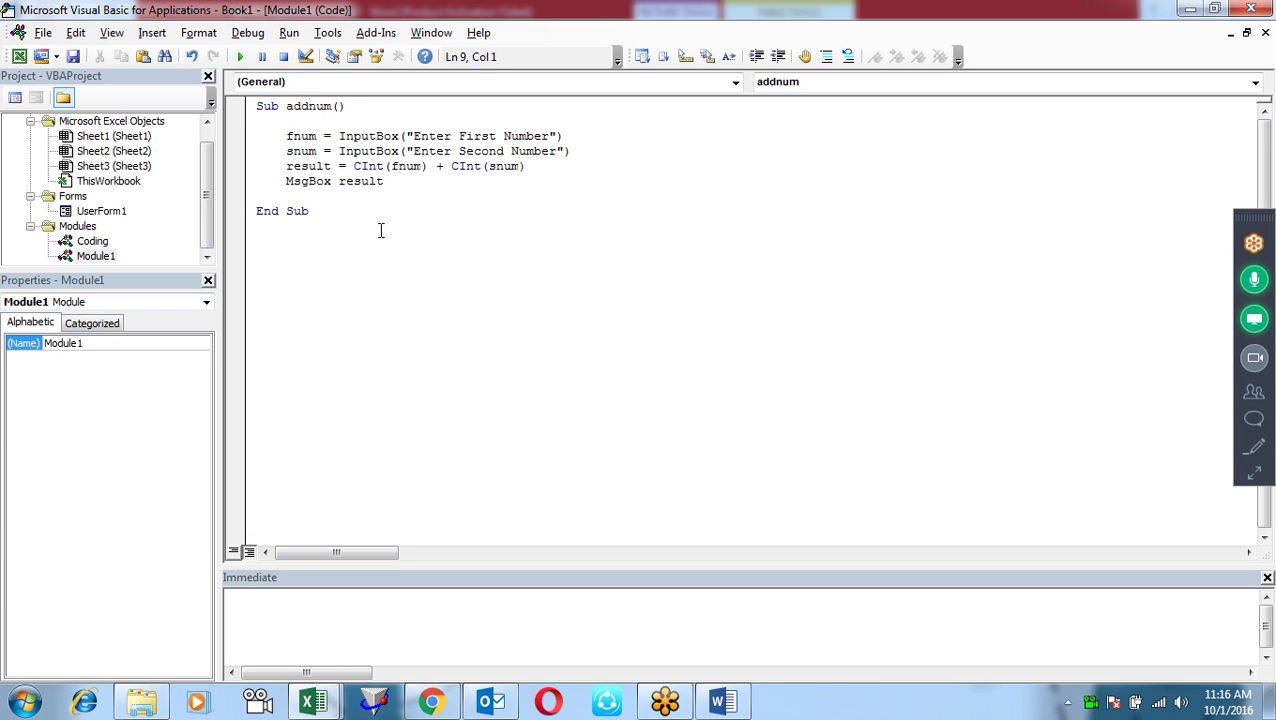
- Paste a copy of the addnum procedure below it and rename the copy add5num
drag(340, 218, 212, 97)
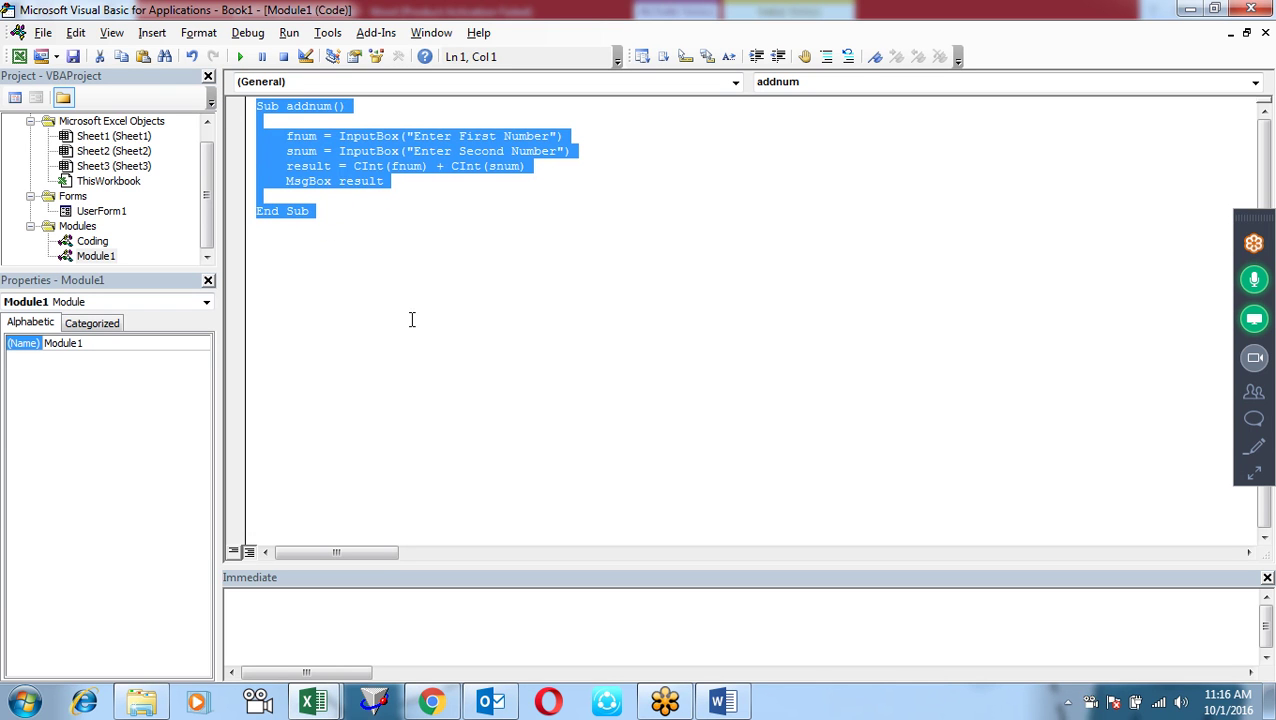
click(338, 306)
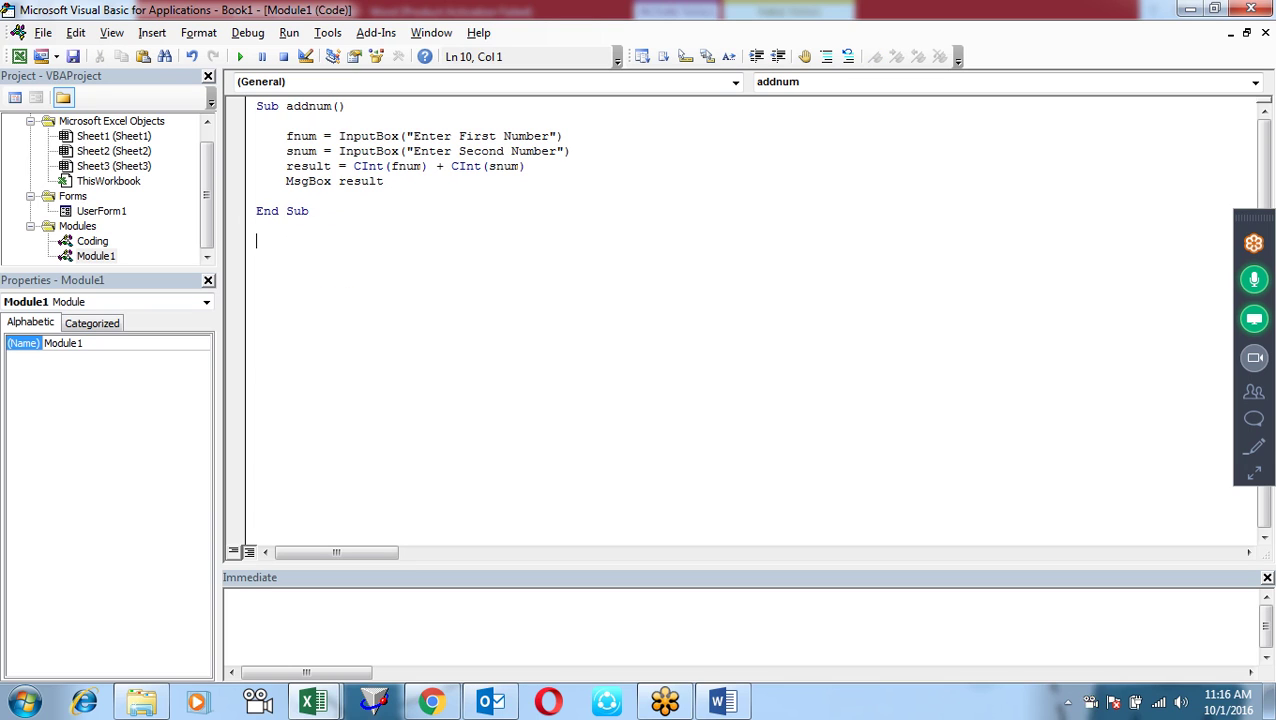
text(Sub addnum()      fnum = InputBox("Enter First Number")     snum = InputBox("Enter Second Number")     result = CInt(fnum) + CInt(snum)     MsgBox result  End Sub)
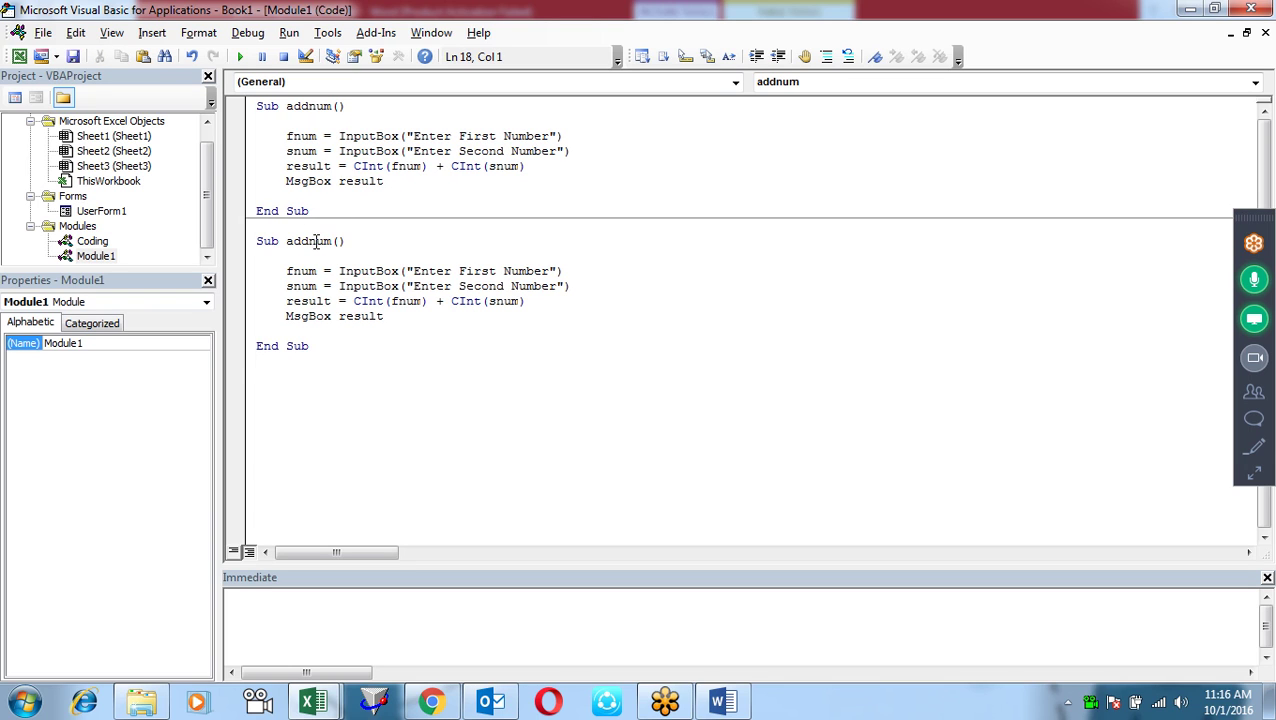
click(309, 241)
text(5)
click(464, 340)
- Duplicate the snum InputBox line three times so add5num has five prompt lines
drag(574, 286, 287, 286)
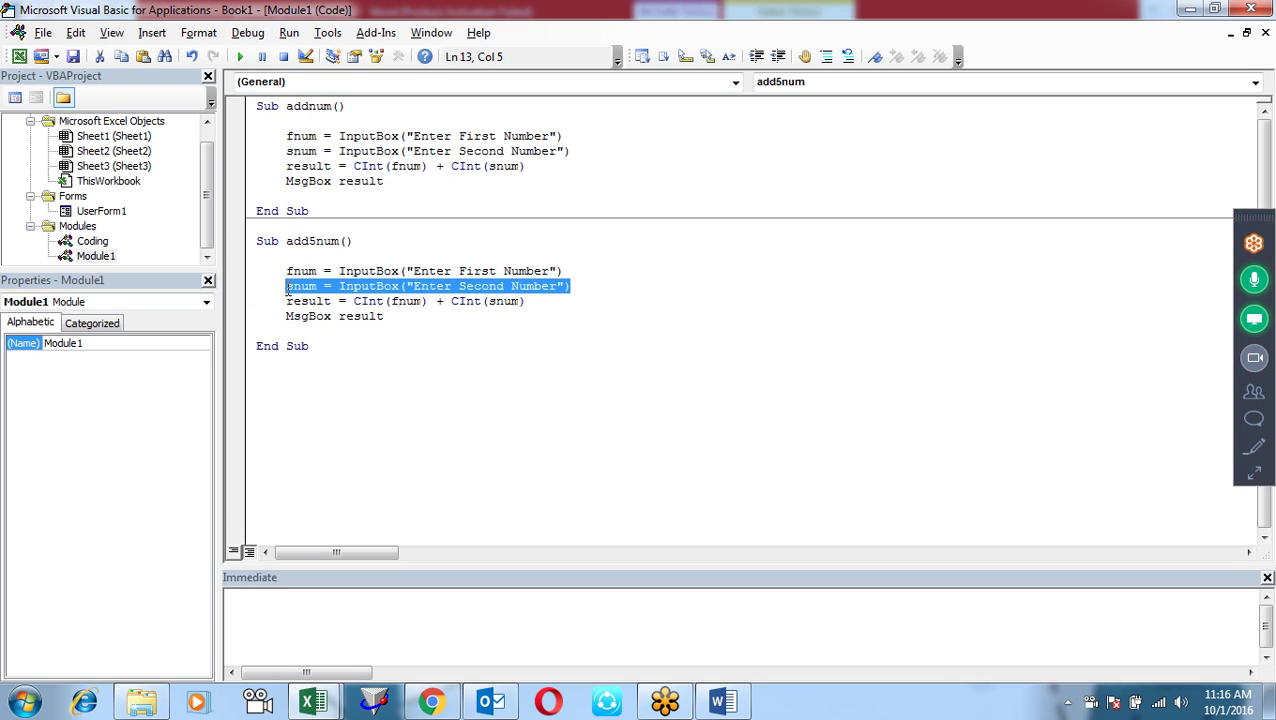
click(607, 288)
key(Return)
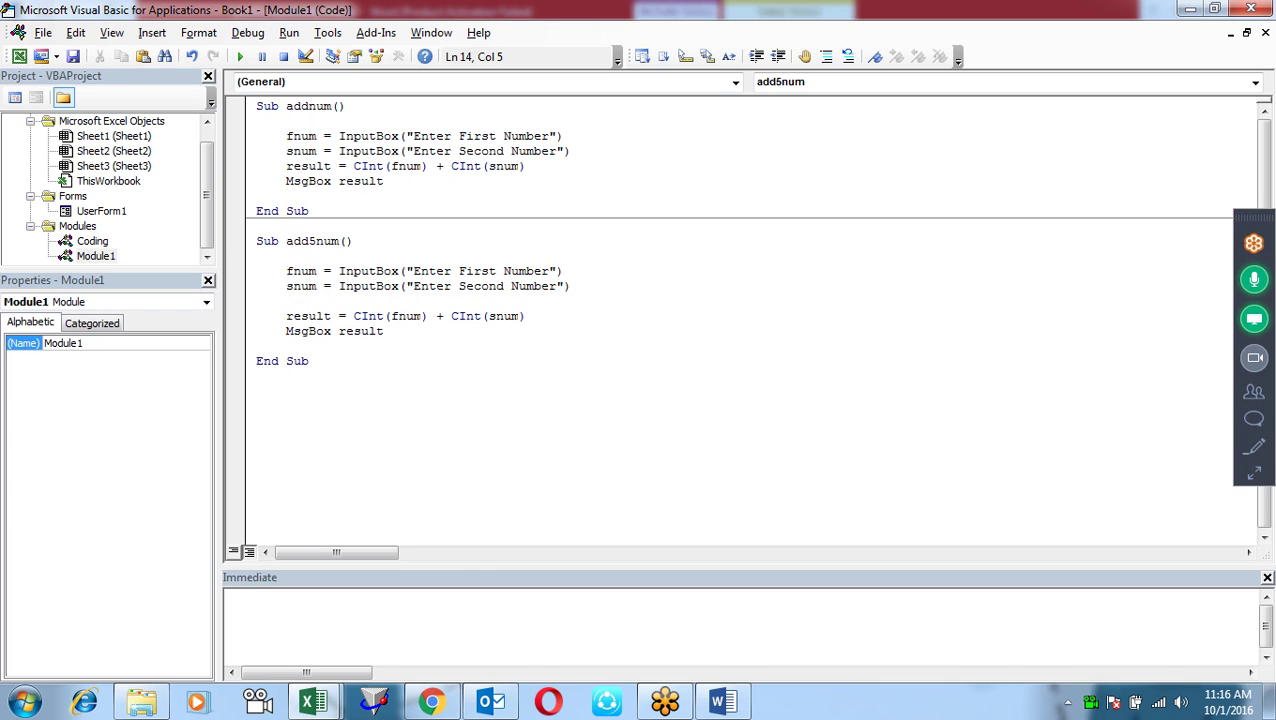
text(snum = InputBox("Enter Second Number"))
key(Return)
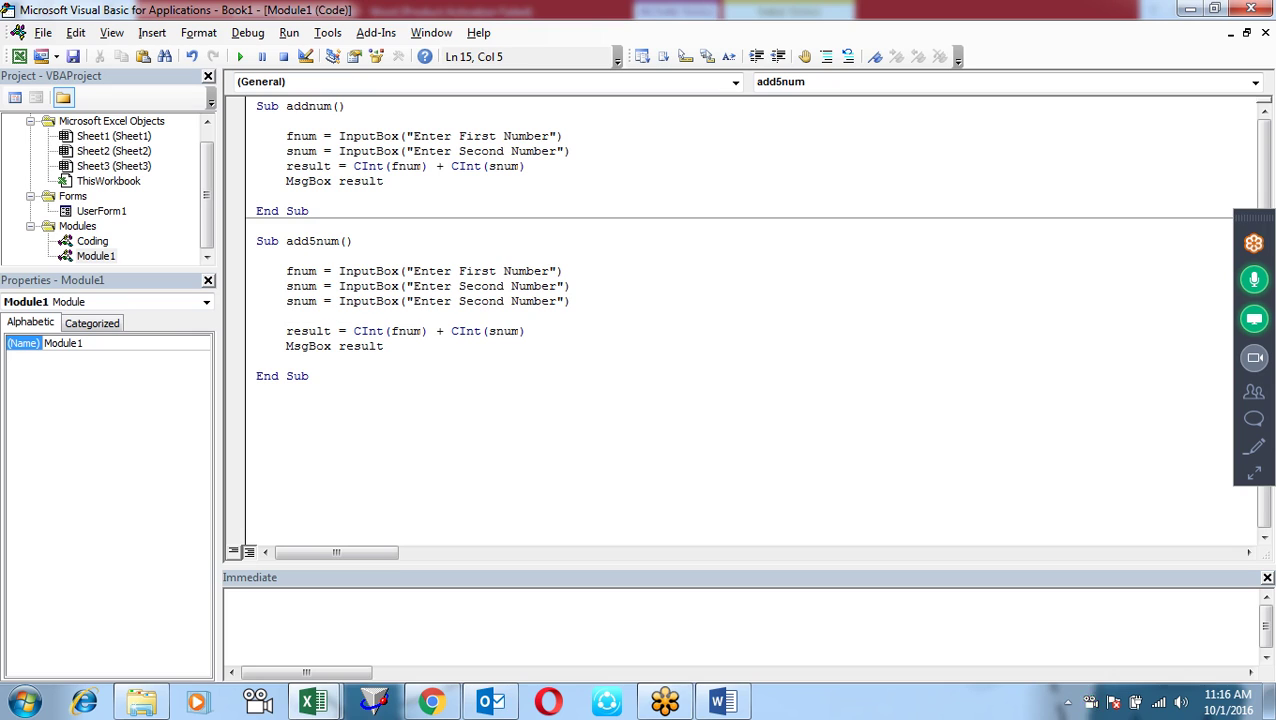
text(snum = InputBox("Enter Second Number"))
key(Return)
text(snum = InputBox("Enter Second Number"))
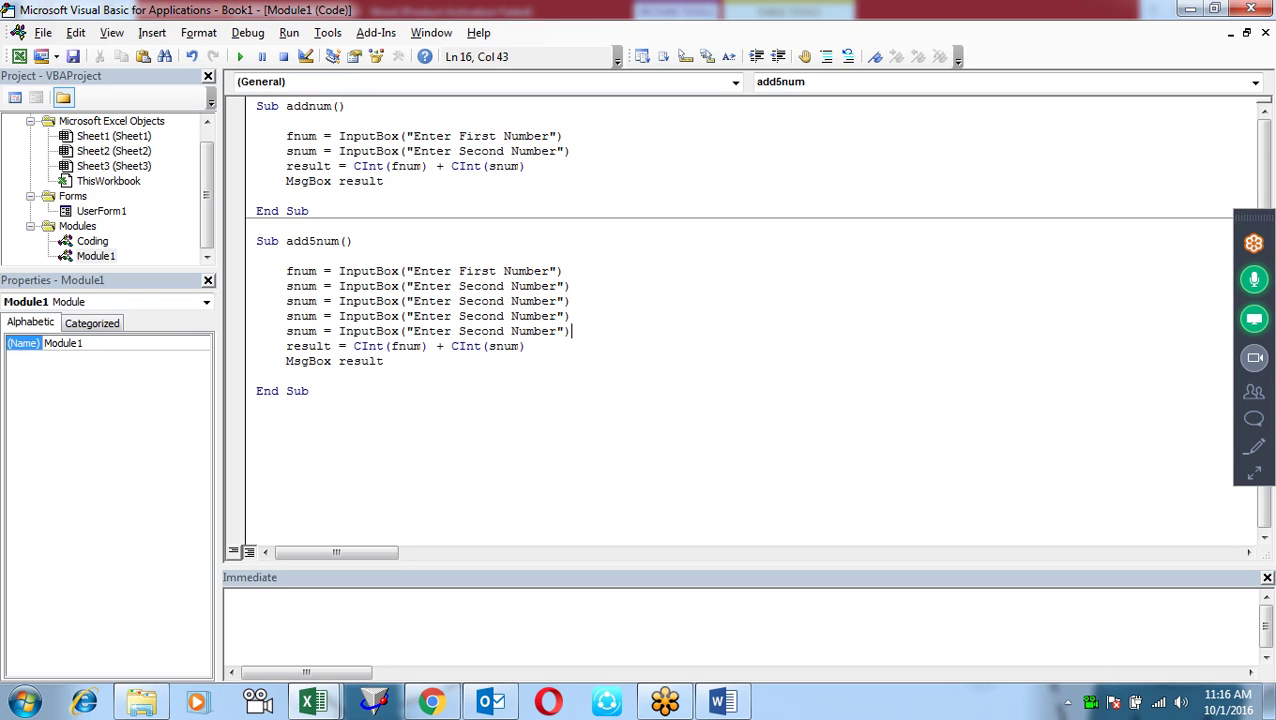
- Rename the variables on the three new prompt lines to tnum, fonum and finum
click(288, 301)
text(t)
key(Delete)
key(Down)
key(BackSpace)
text(fo)
key(Down)
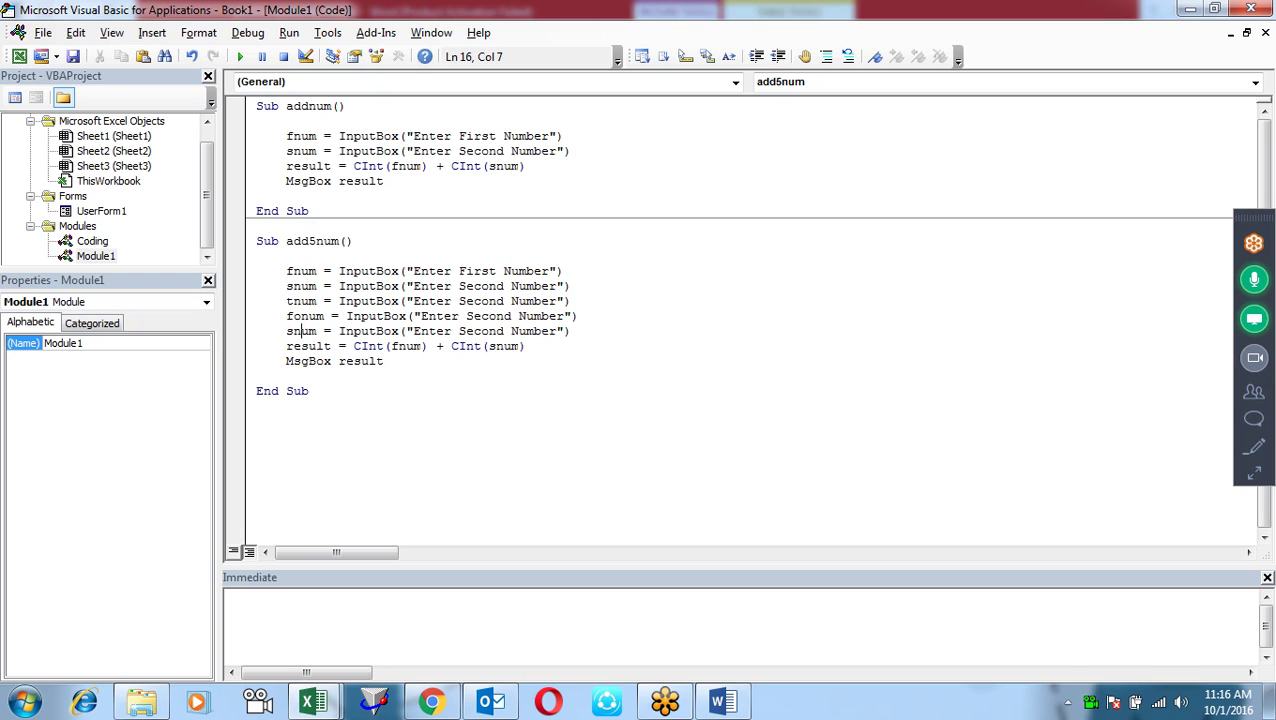
key(Left)
key(BackSpace)
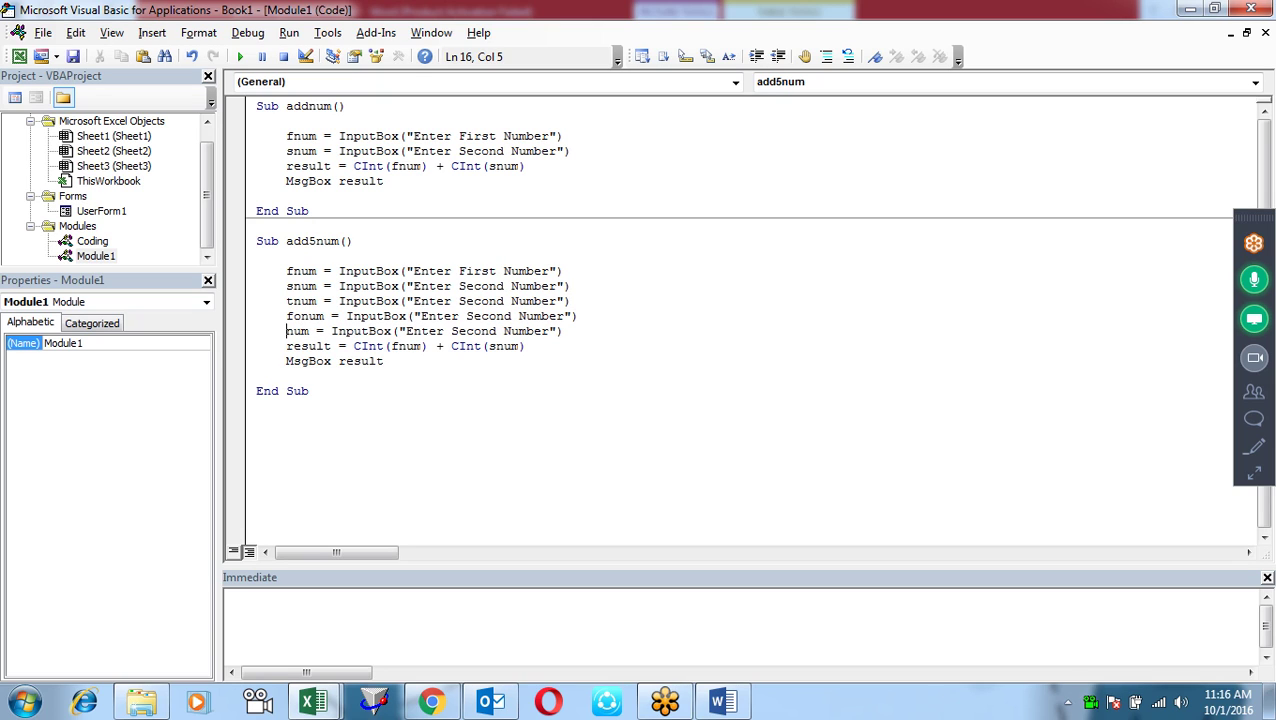
text(fi)
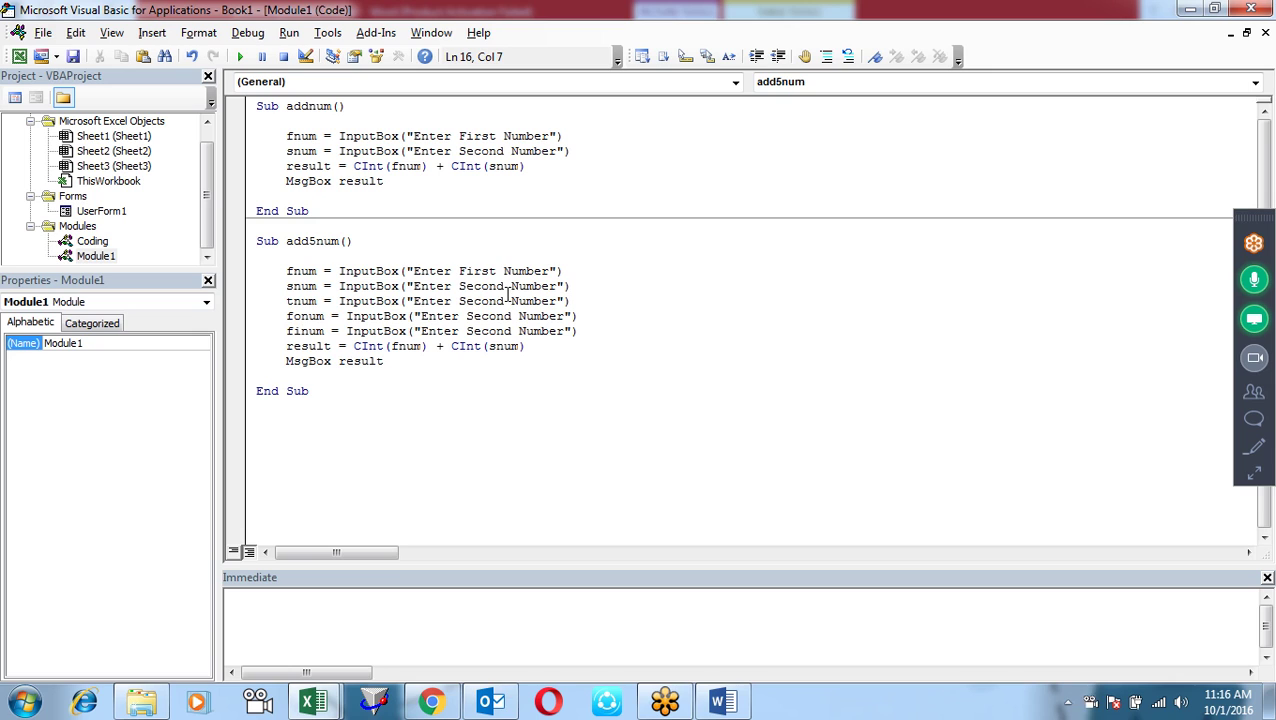
- Change the three new prompts' wording from Second to Third, Fourth and Fifth
drag(505, 301, 457, 311)
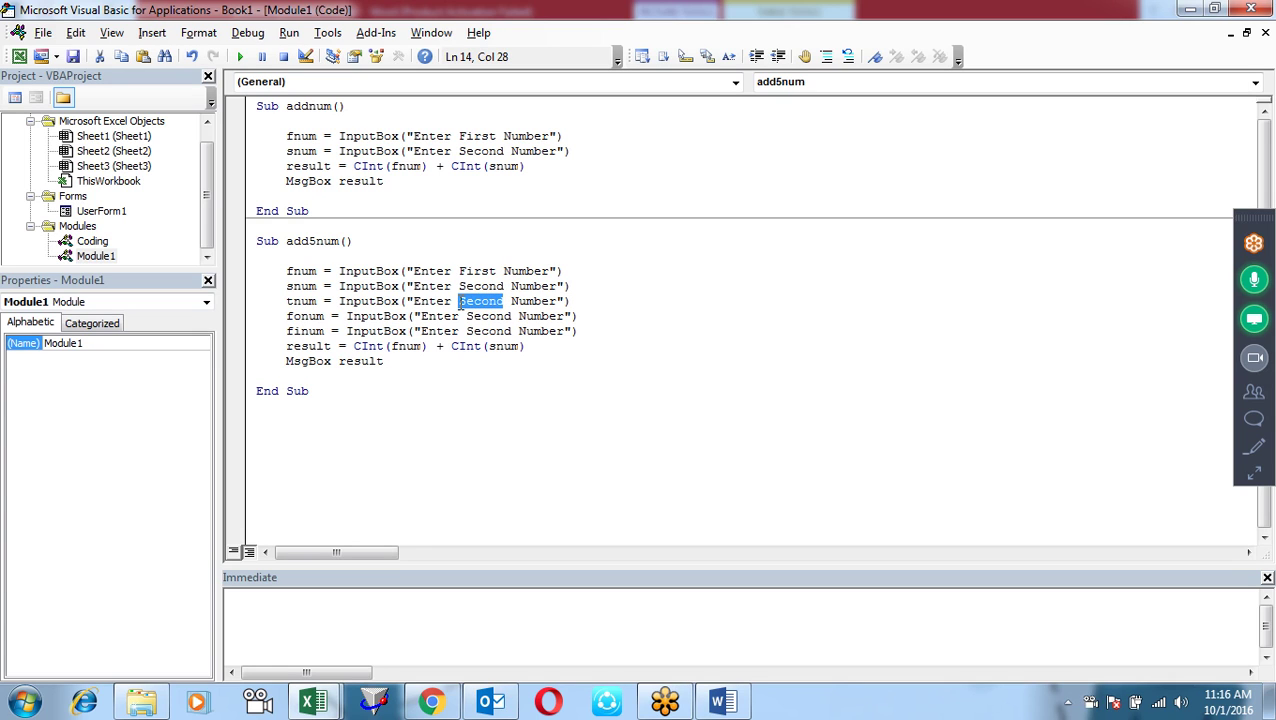
text(Third)
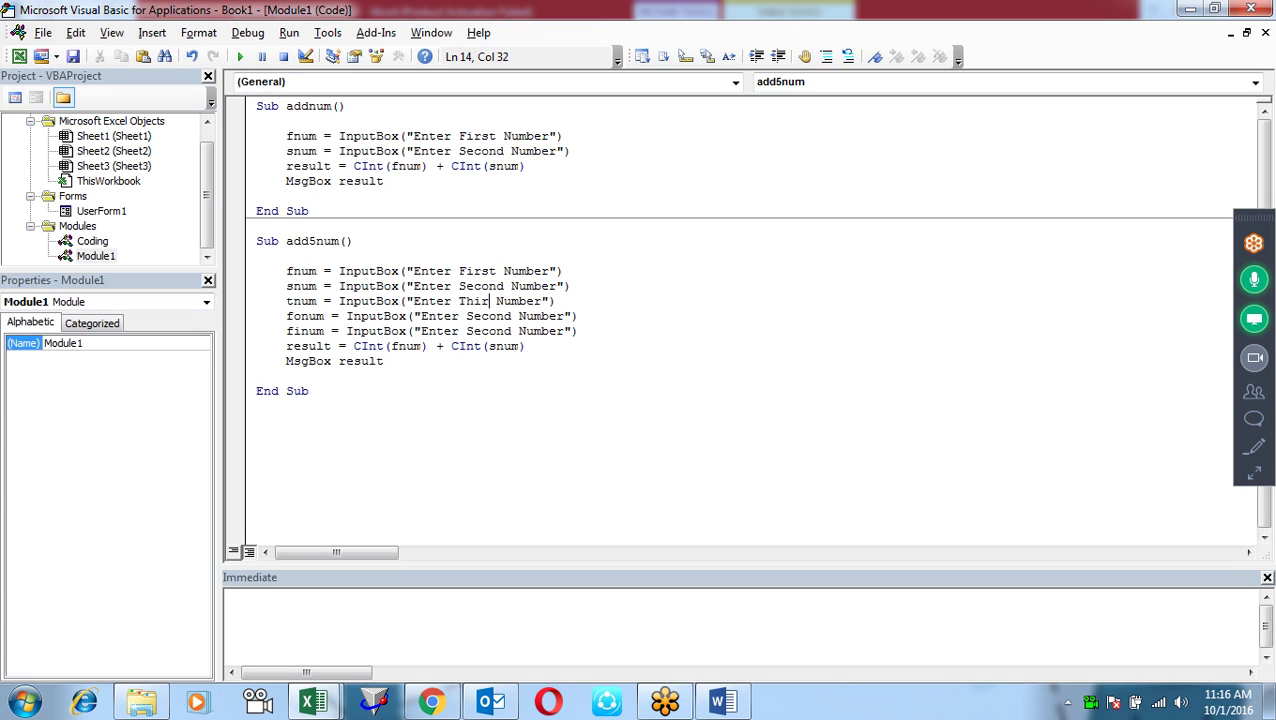
click(510, 316)
key(BackSpace)
key(BackSpace)
key(BackSpace)
text(Fourth)
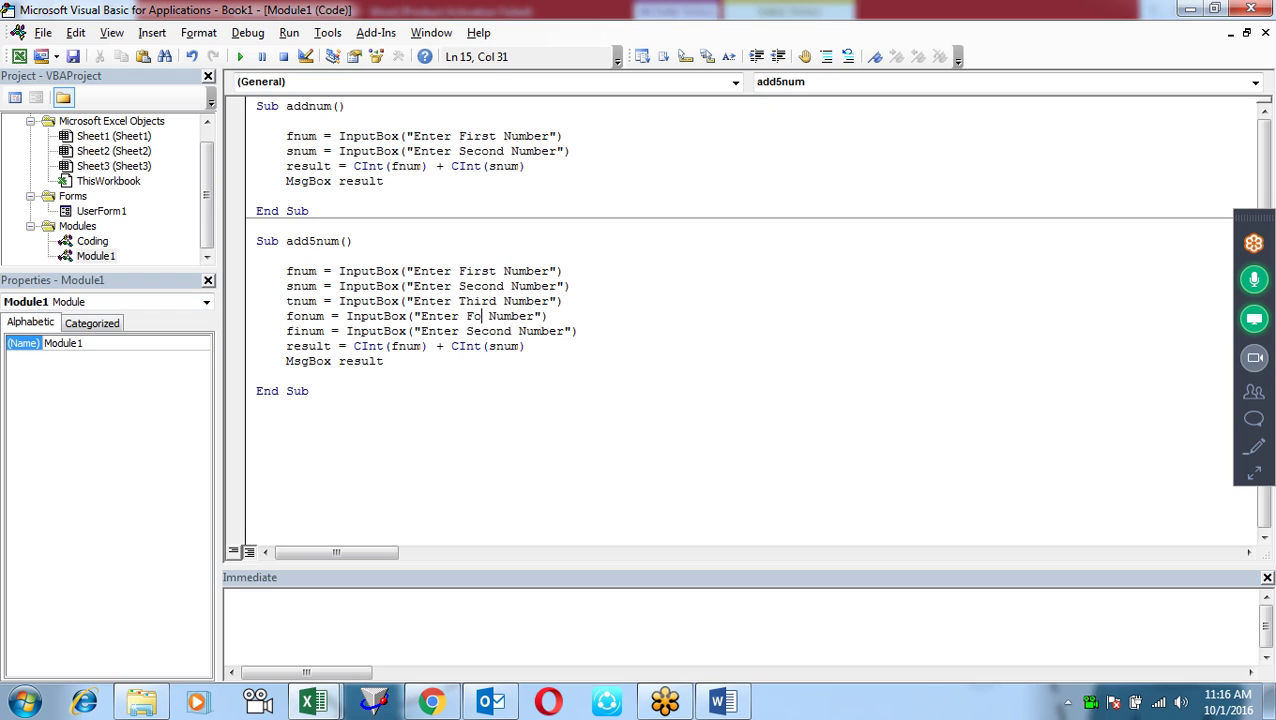
key(Down)
key(BackSpace)
key(BackSpace)
key(BackSpace)
key(BackSpace)
key(BackSpace)
key(BackSpace)
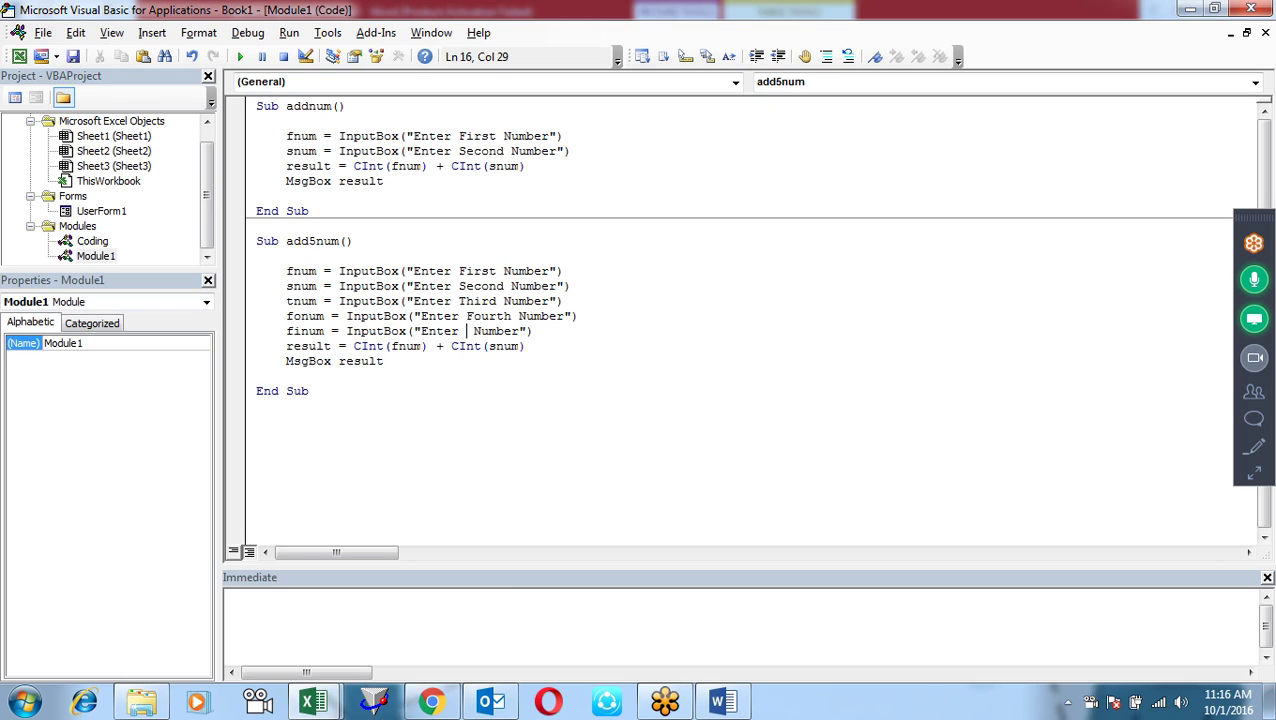
text(Fifth)
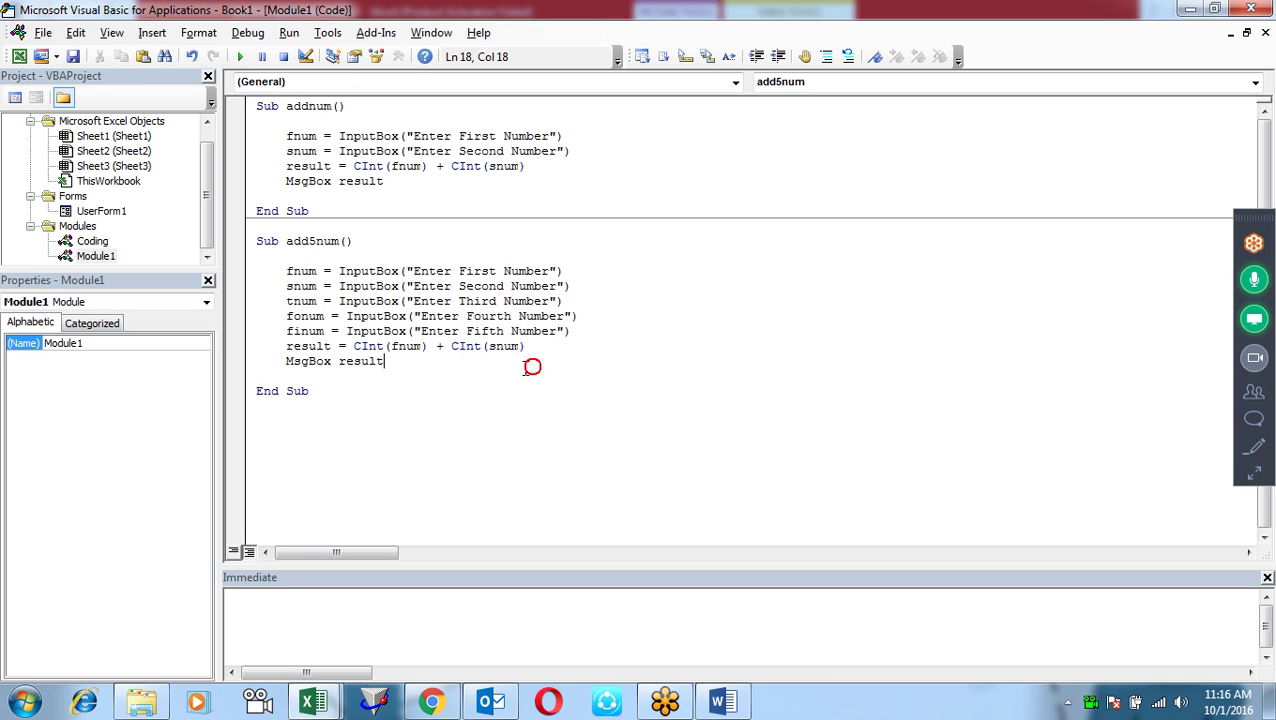
drag(526, 346, 355, 346)
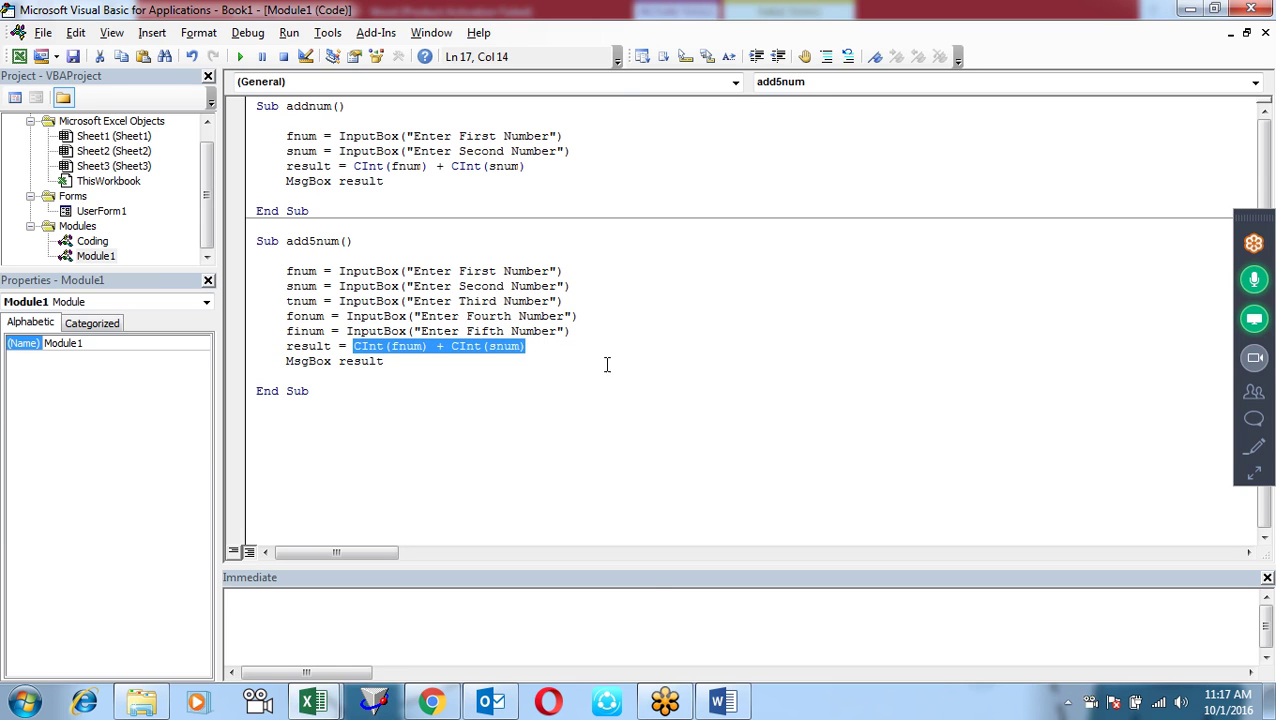
key(alt+Tab)
- Paste extra CInt terms onto the add5num result line after CInt(snum)
scroll(730, 376, up, 2)
scroll(731, 372, up, 2)
scroll(733, 380, up, 3)
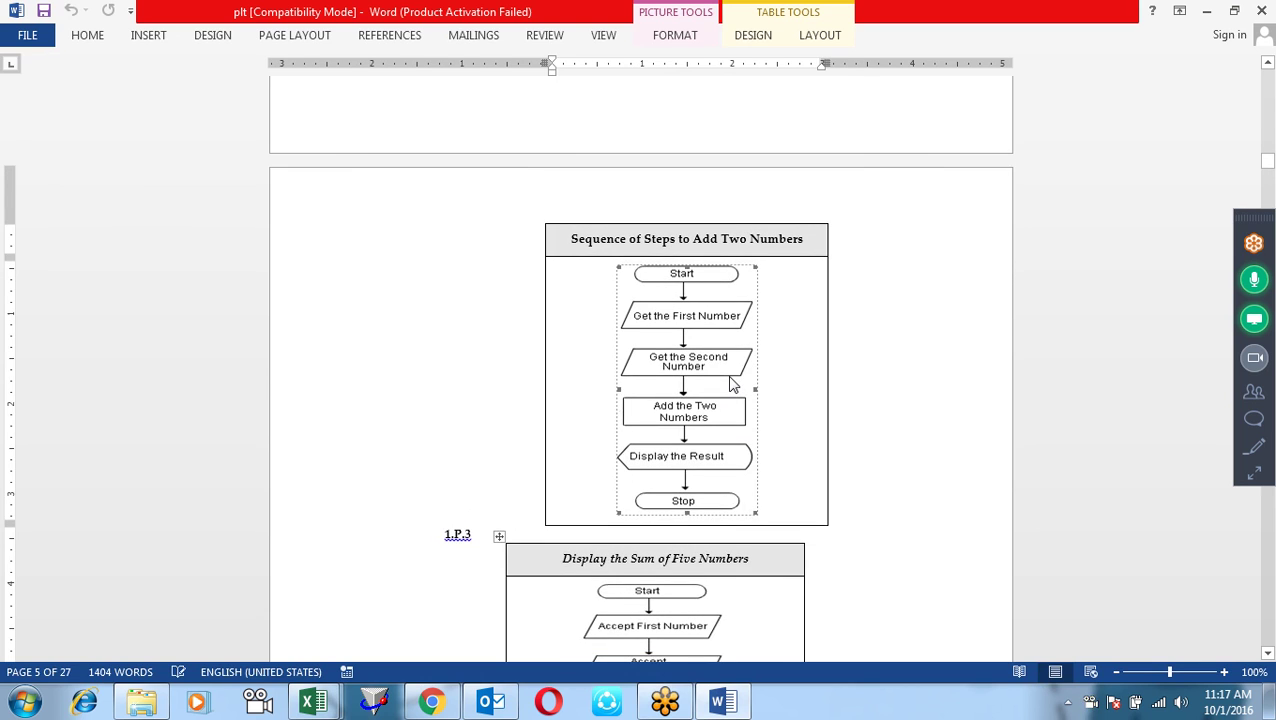
key(alt+Tab)
text(CInt(fnum) + CInt(snum))
click(524, 346)
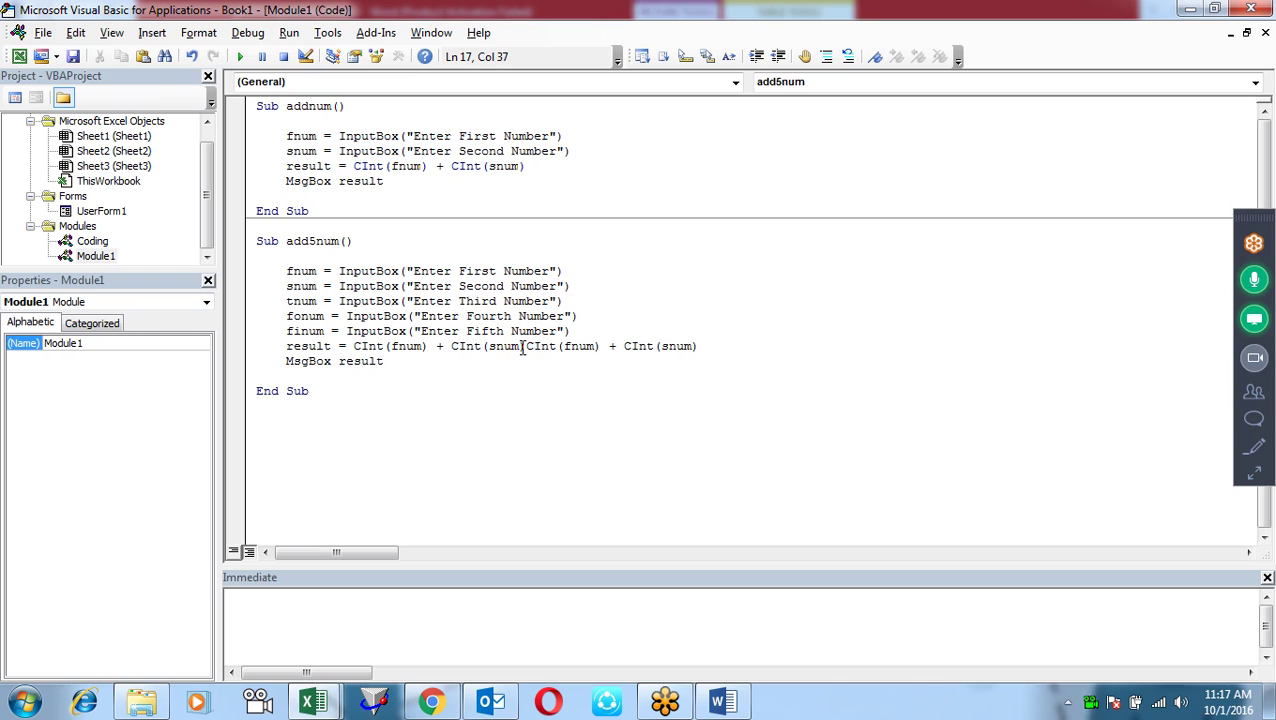
text(+)
click(757, 345)
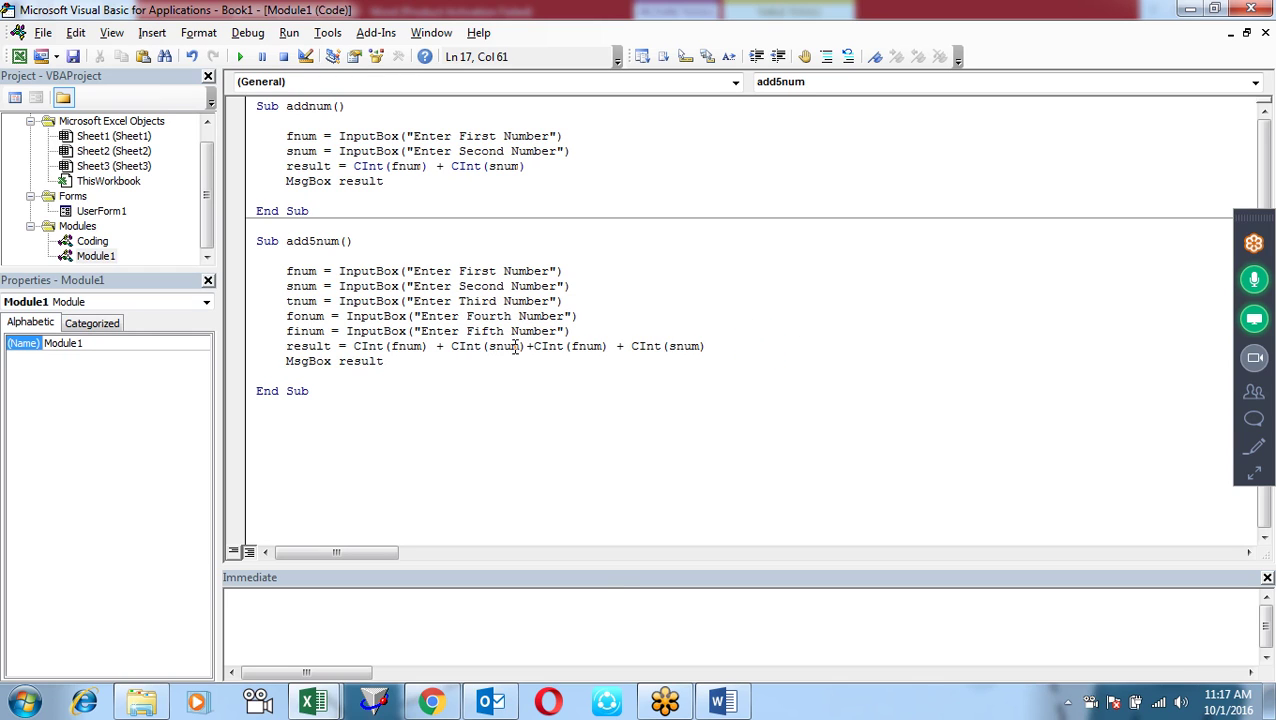
- Change the copied terms to tnum and fonum, then append + CInt(finum)
click(578, 346)
click(672, 346)
key(BackSpace)
text(fo)
click(740, 345)
text(+cint(f)
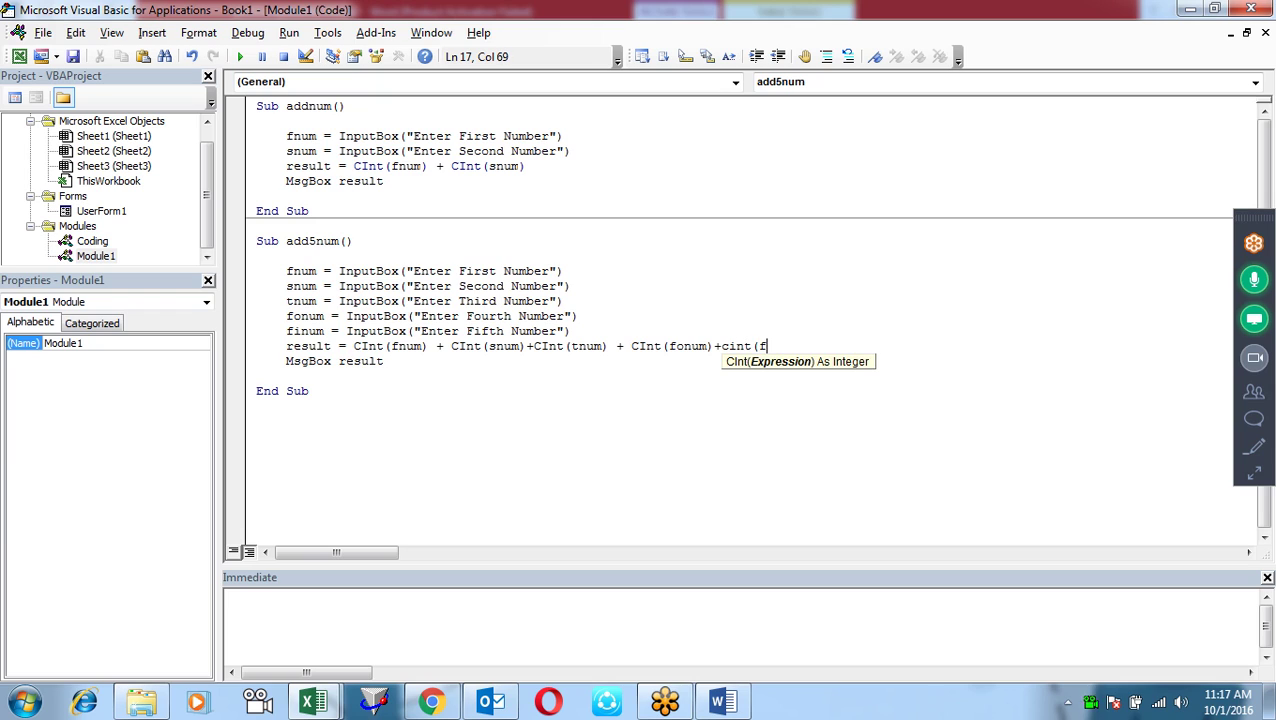
text(inum)
text())
key(Down)
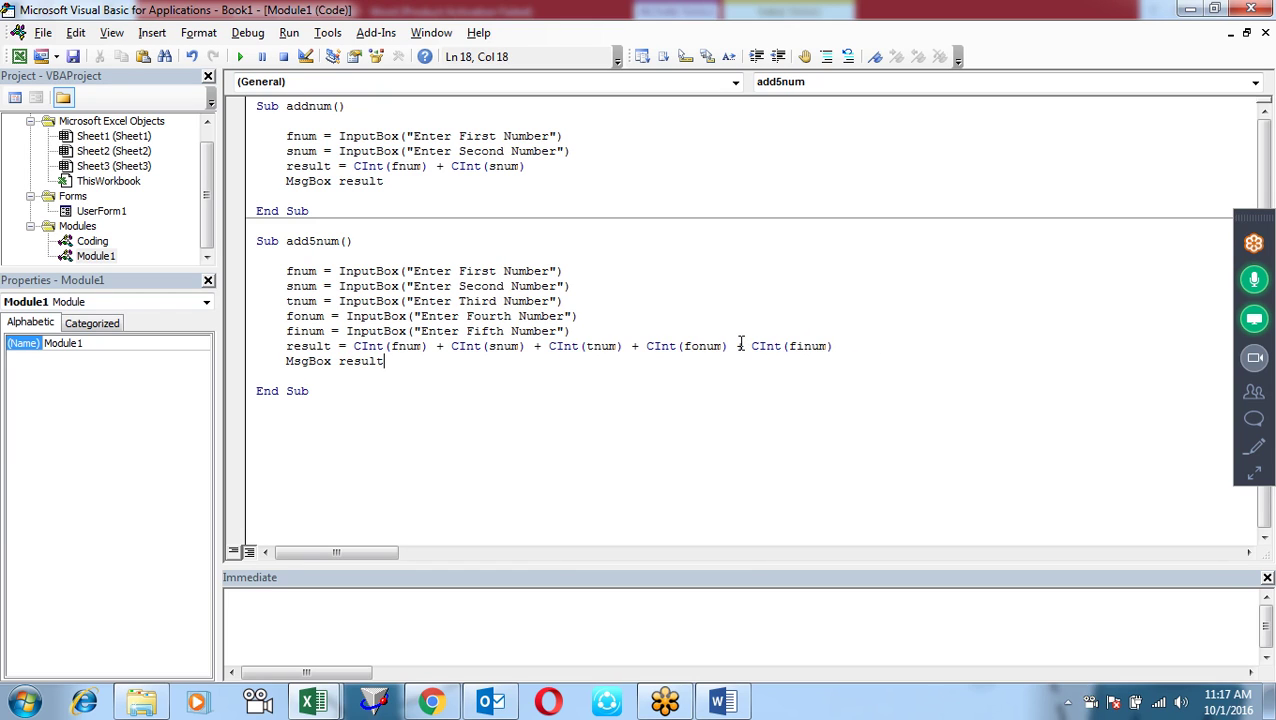
- Run add5num with 20, 30, 10, 45 and 50, then dismiss the 195 total
click(346, 272)
key(F5)
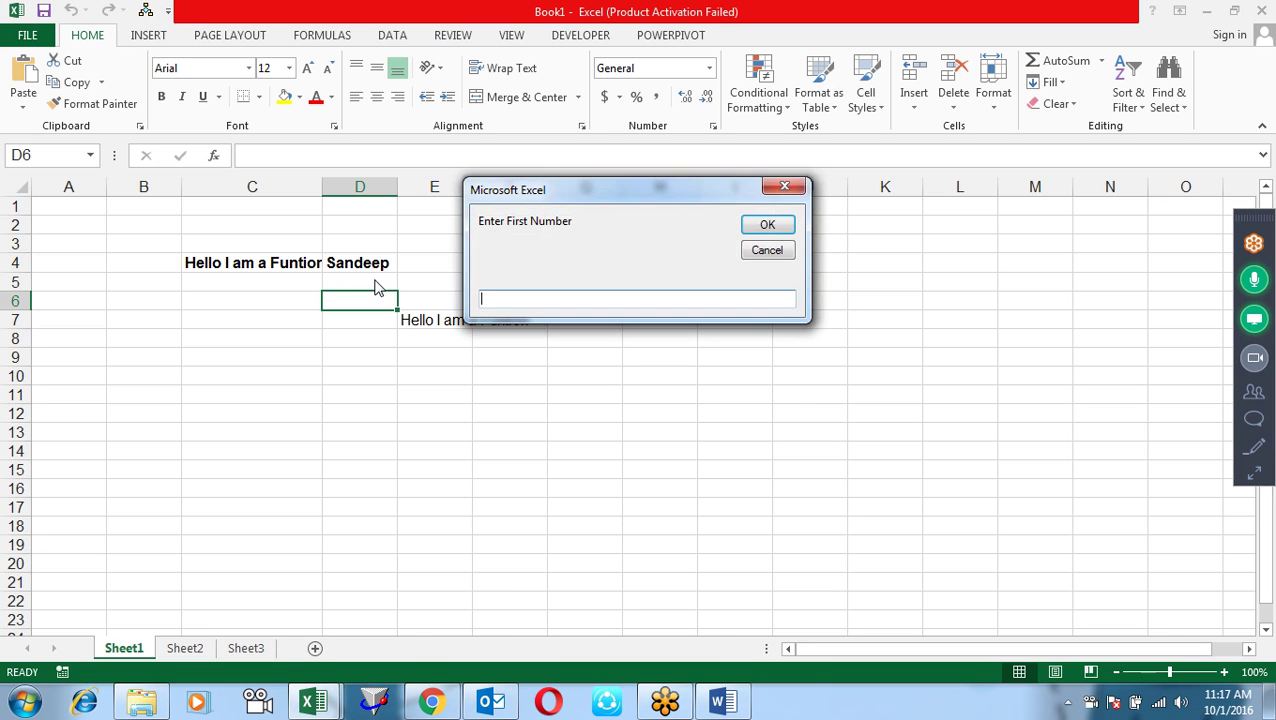
text(20)
key(Return)
text(30)
key(Return)
text(10)
key(Return)
text(45)
key(Return)
text(50)
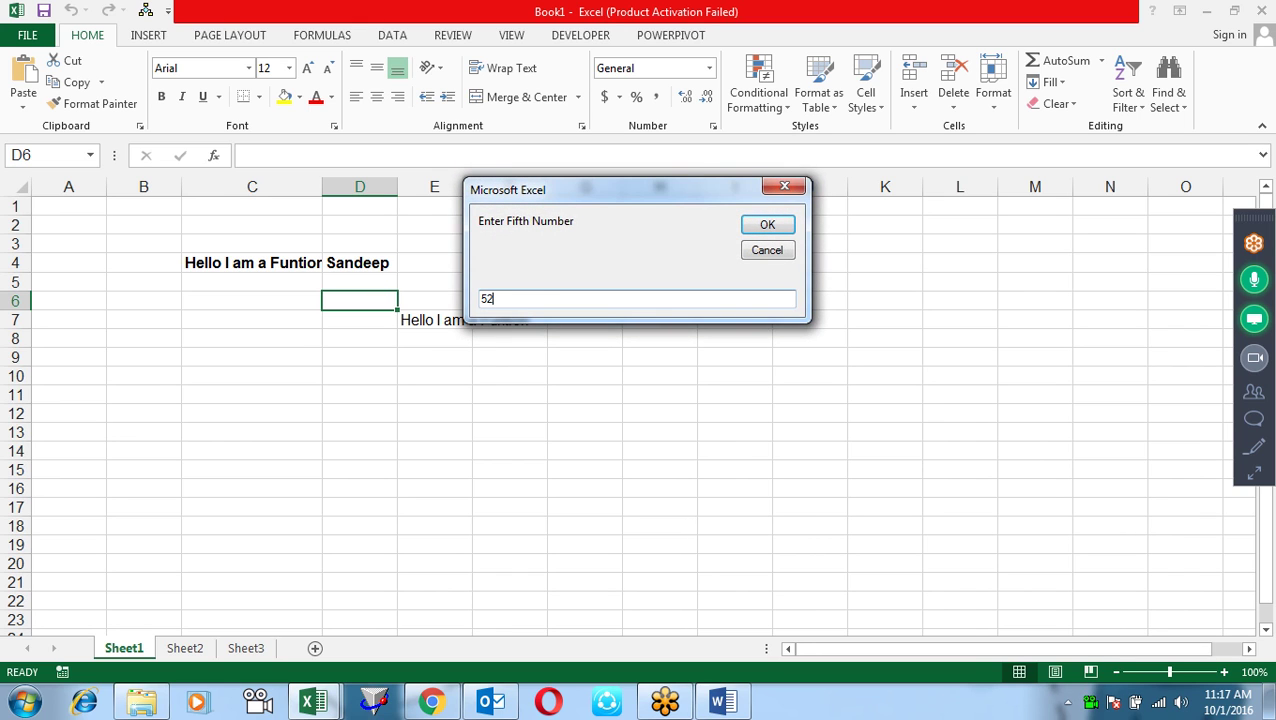
key(Return)
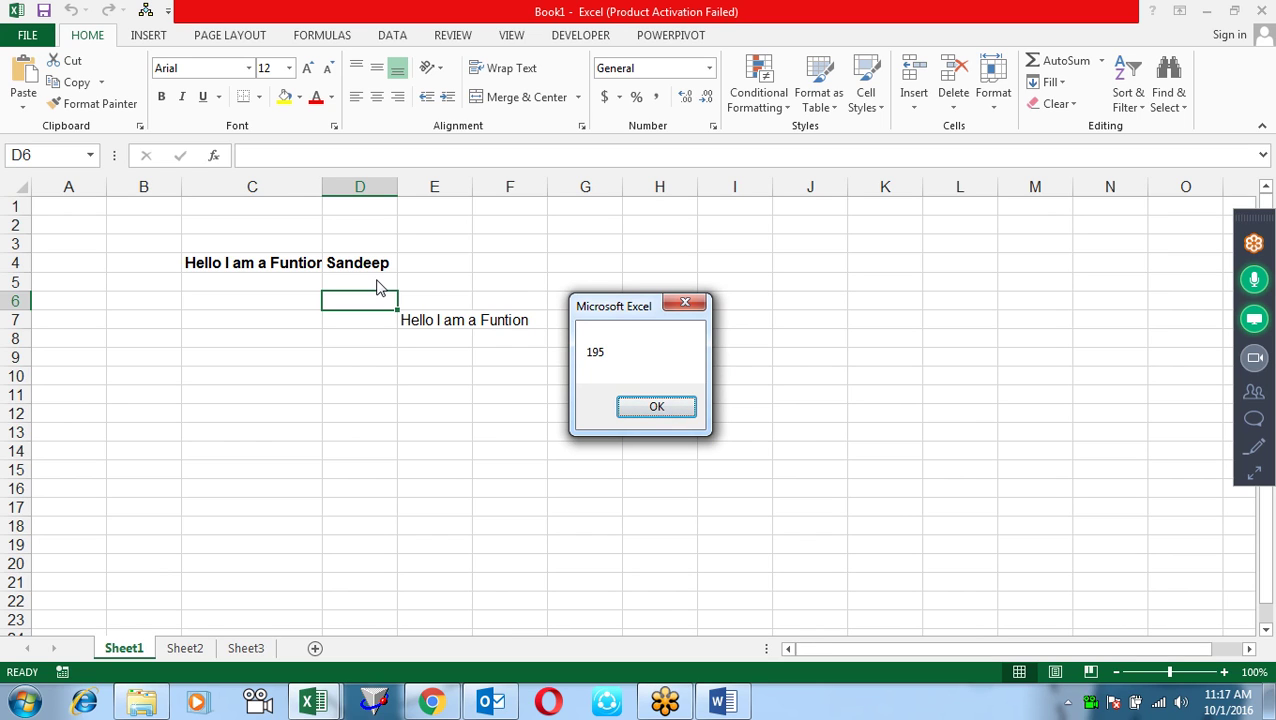
click(679, 406)
click(427, 380)
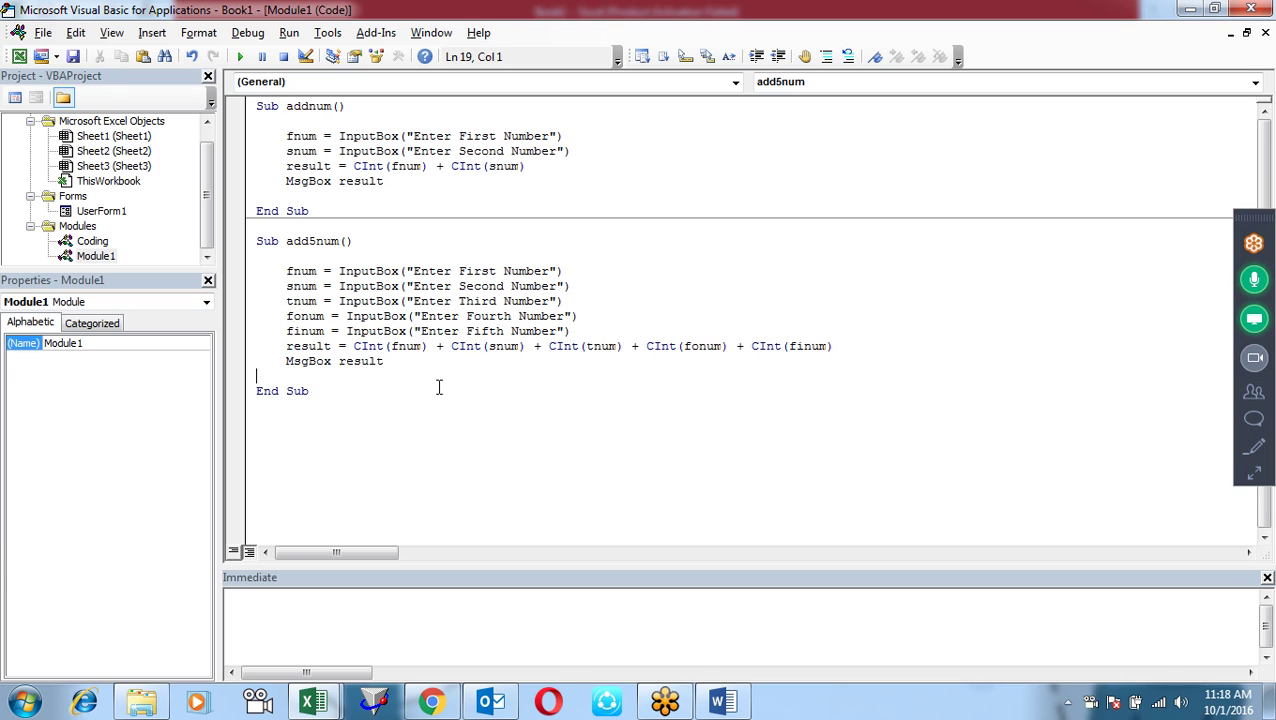
- Scroll the Word document down to the 1.P.4 flowchart for doubling a number
click(442, 391)
key(alt+Tab)
key(alt+Tab)
key(alt+Tab)
key(alt+Tab)
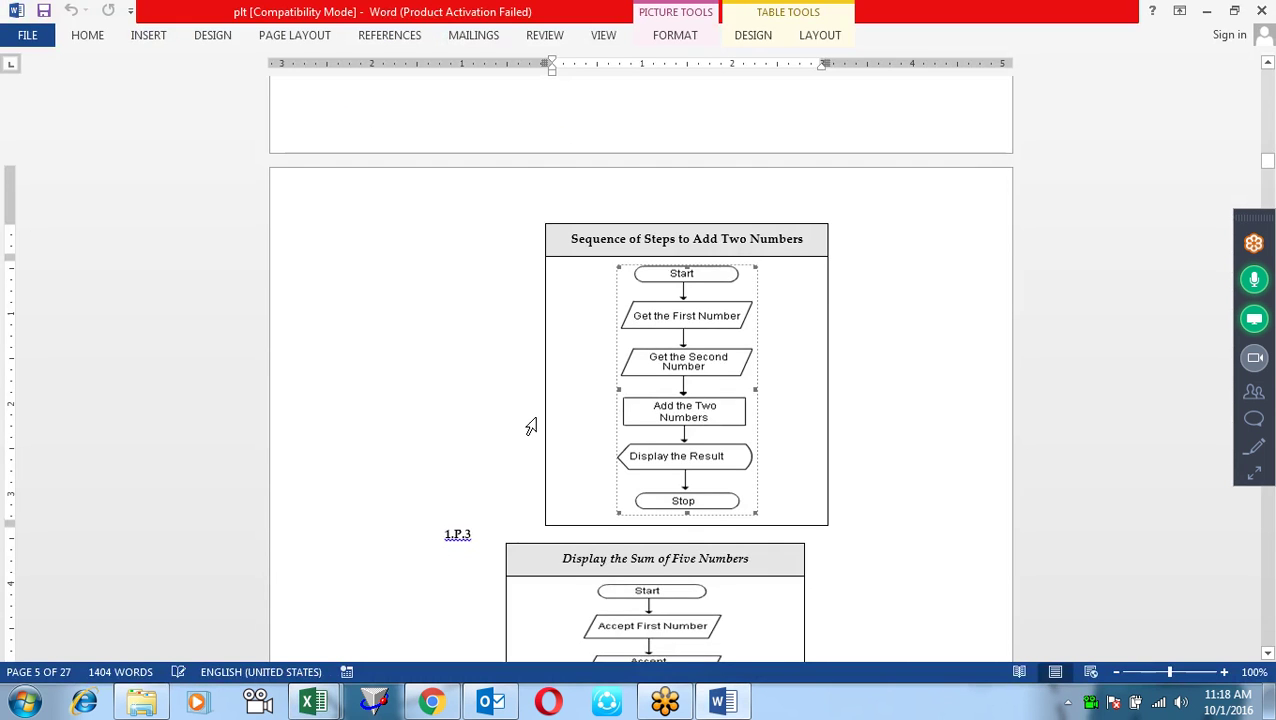
scroll(840, 285, down, 4)
scroll(851, 293, down, 5)
scroll(856, 315, down, 5)
scroll(851, 345, down, 5)
scroll(847, 375, down, 2)
scroll(848, 376, down, 1)
scroll(846, 377, up, 3)
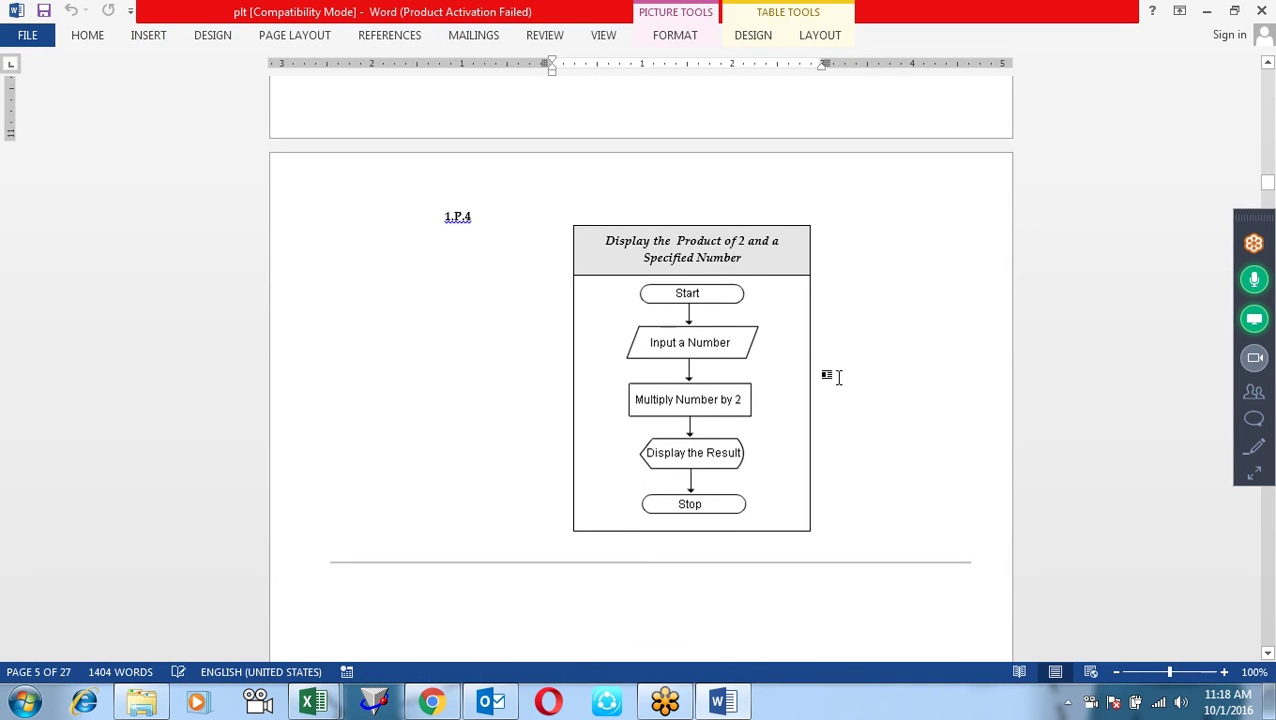
mouse_move(782, 278)
scroll(783, 276, down, 1)
scroll(783, 276, down, 2)
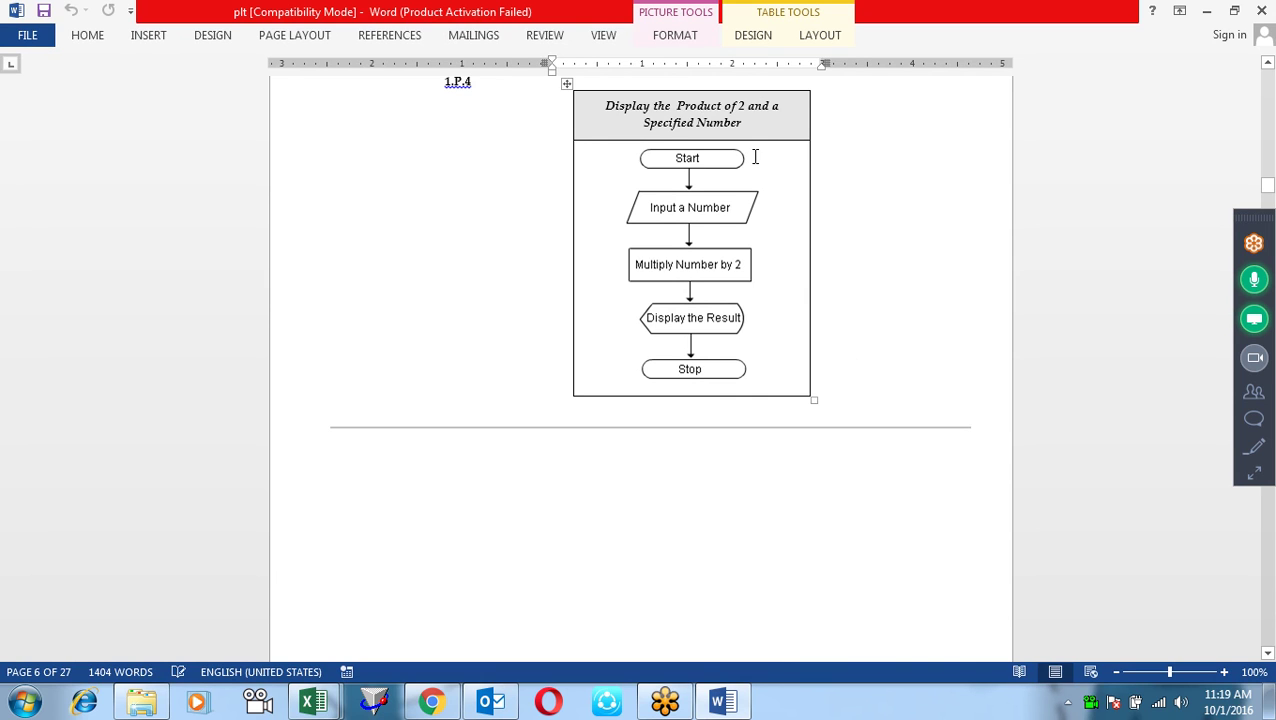
- Start a new Sub prod2 procedure below add5num
key(alt+Tab)
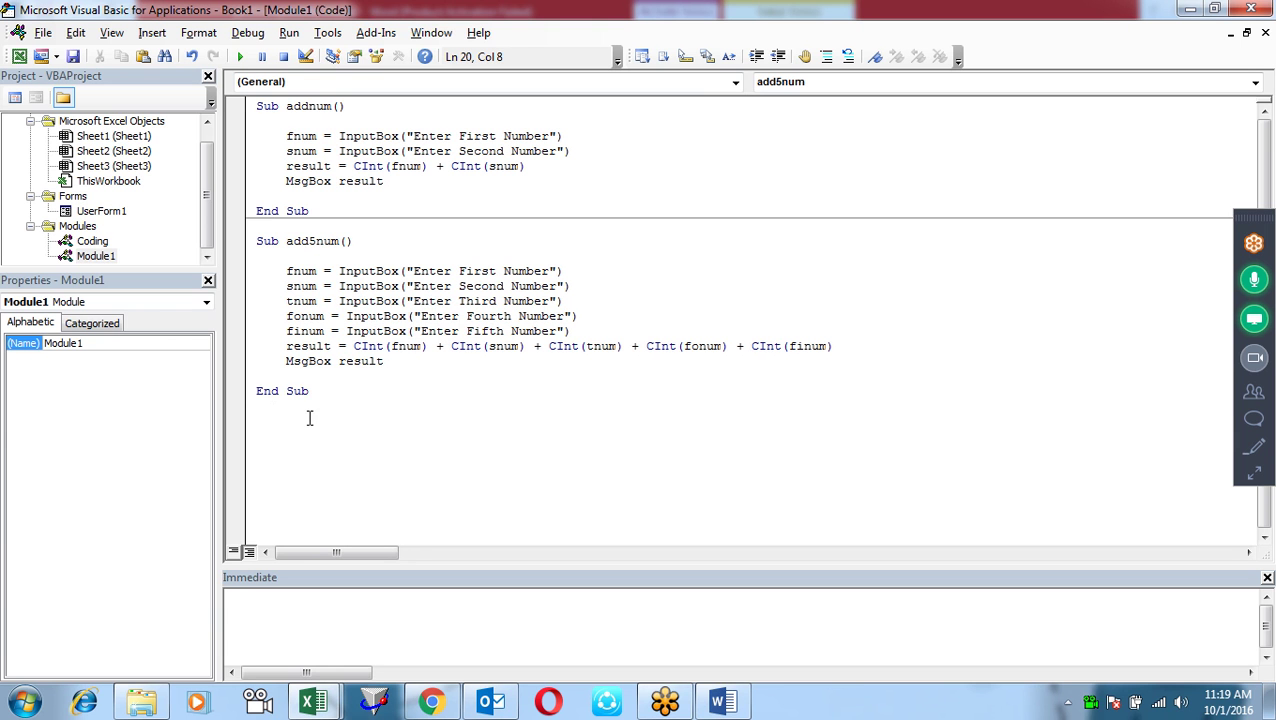
key(Return)
key(Return)
text(sub add)
key(BackSpace)
key(BackSpace)
key(BackSpace)
text(prod2)
key(Return)
key(Return)
key(Return)
key(Up)
key(Up)
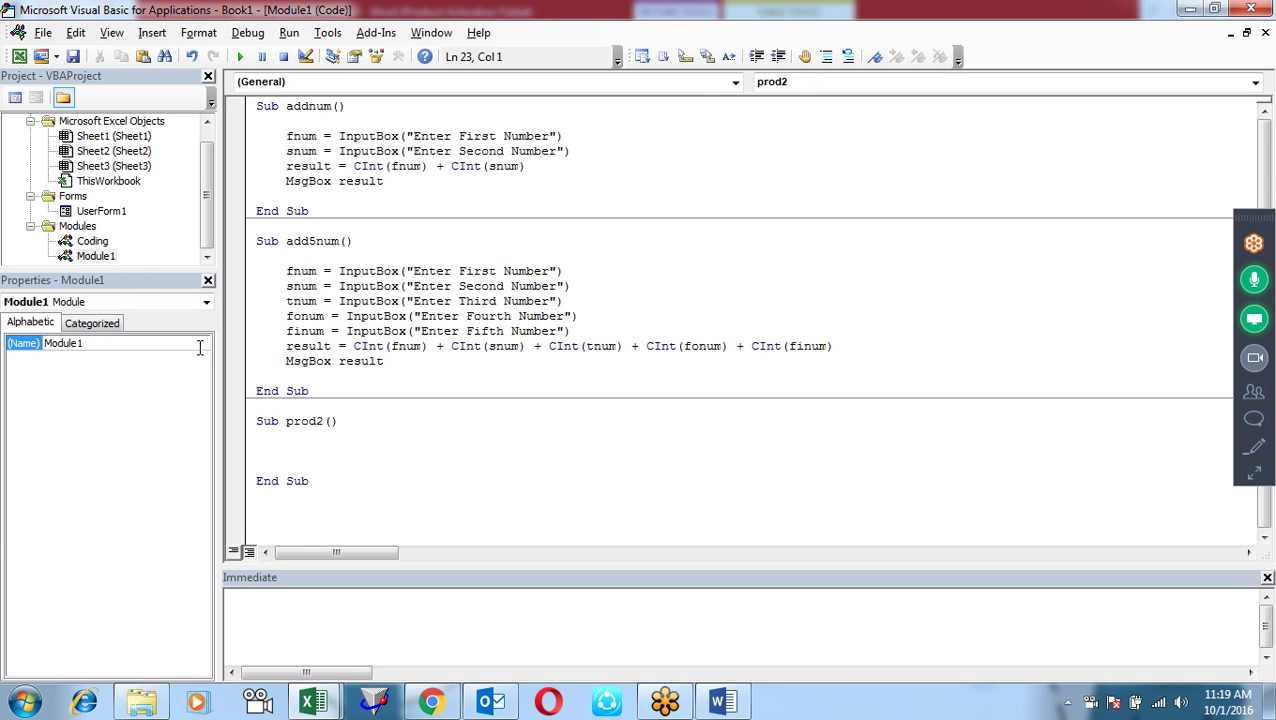
- Fill prod2 with the fnum InputBox line, result = CInt(fnum)*2 and MsgBox result
drag(566, 271, 287, 272)
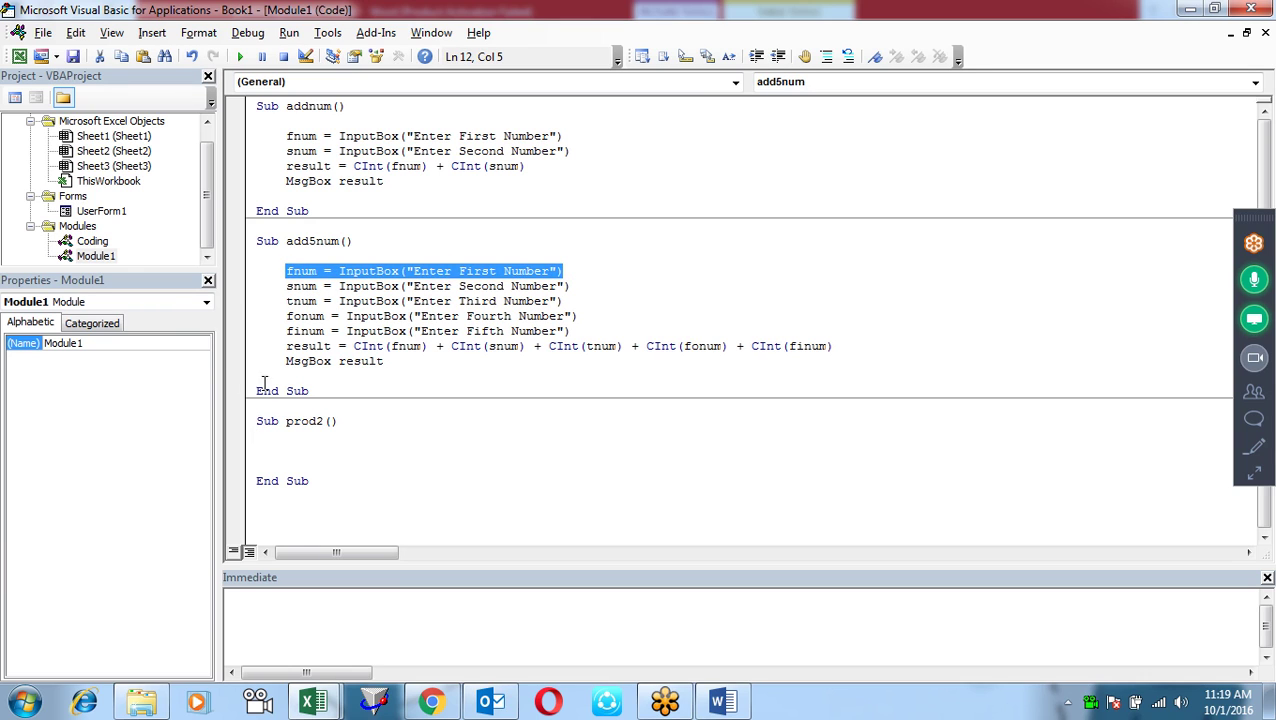
click(297, 441)
text(fnum = InputBox("Enter First Number"))
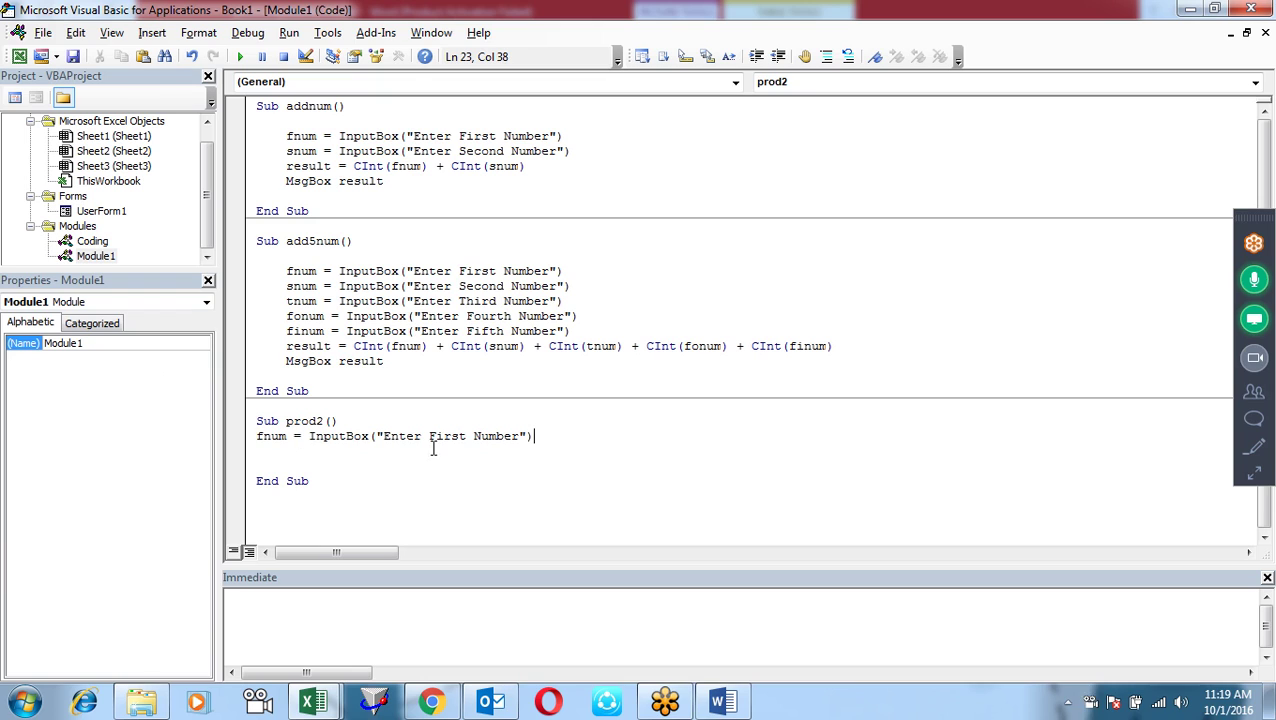
key(Return)
text(result= cint(f)
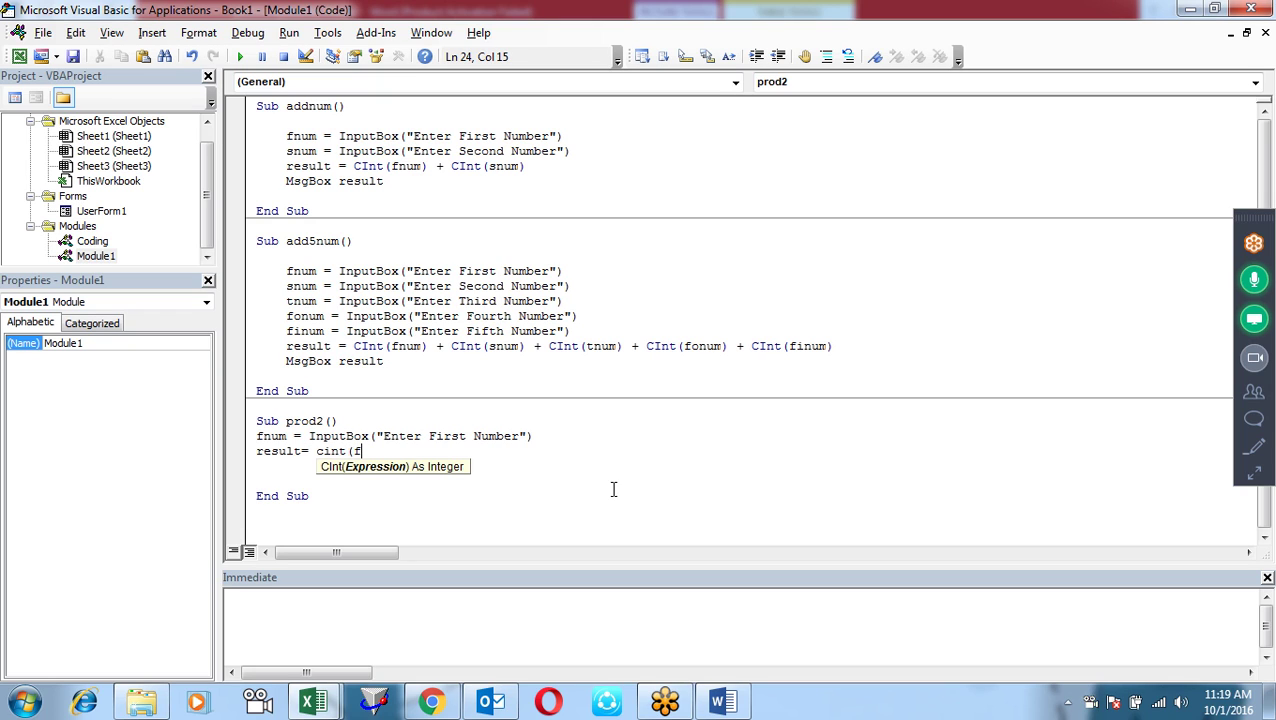
text(num))
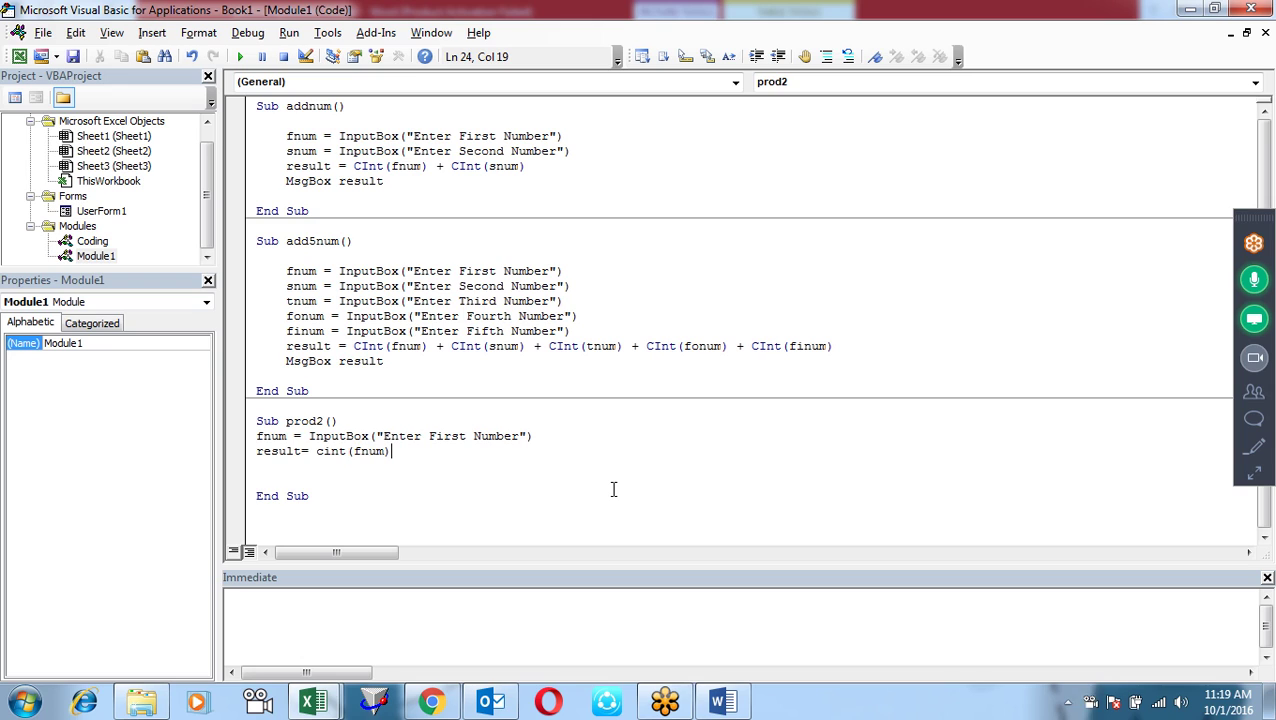
text(*)
text(2)
key(Return)
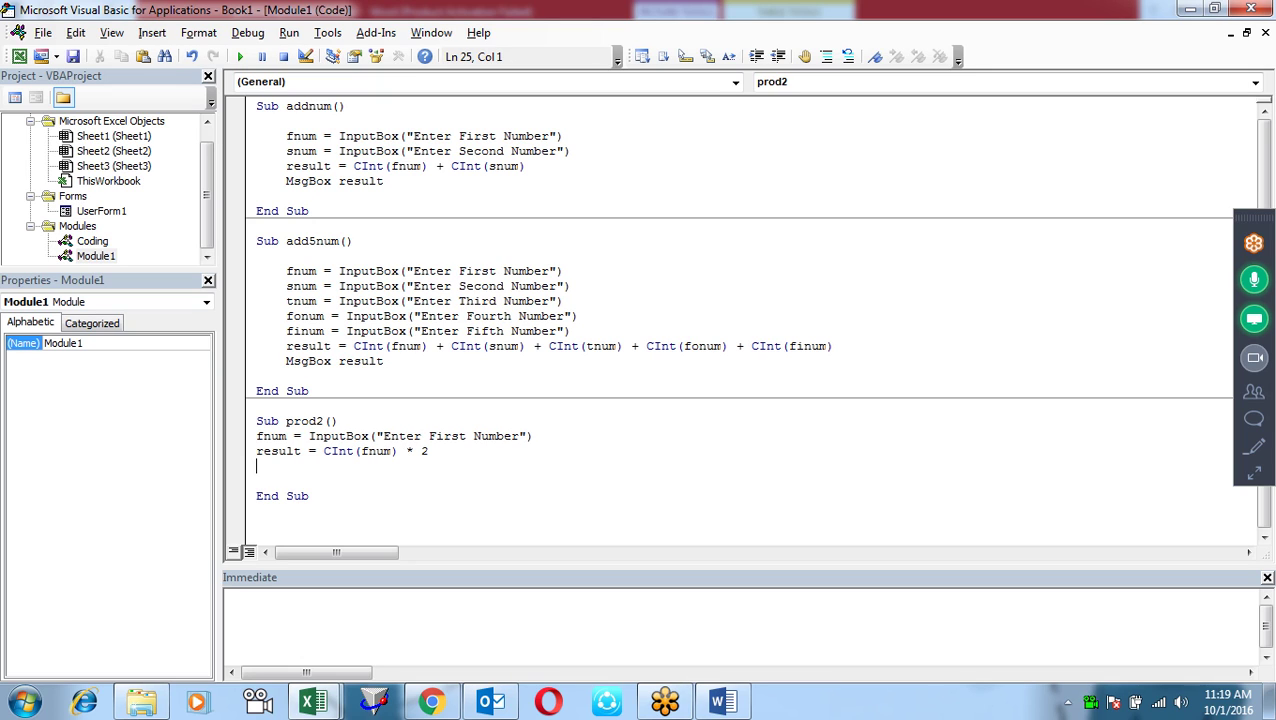
text(msgbox result)
key(Return)
- Run prod2 entering 100, dismiss the result message, and switch back to Word
key(F5)
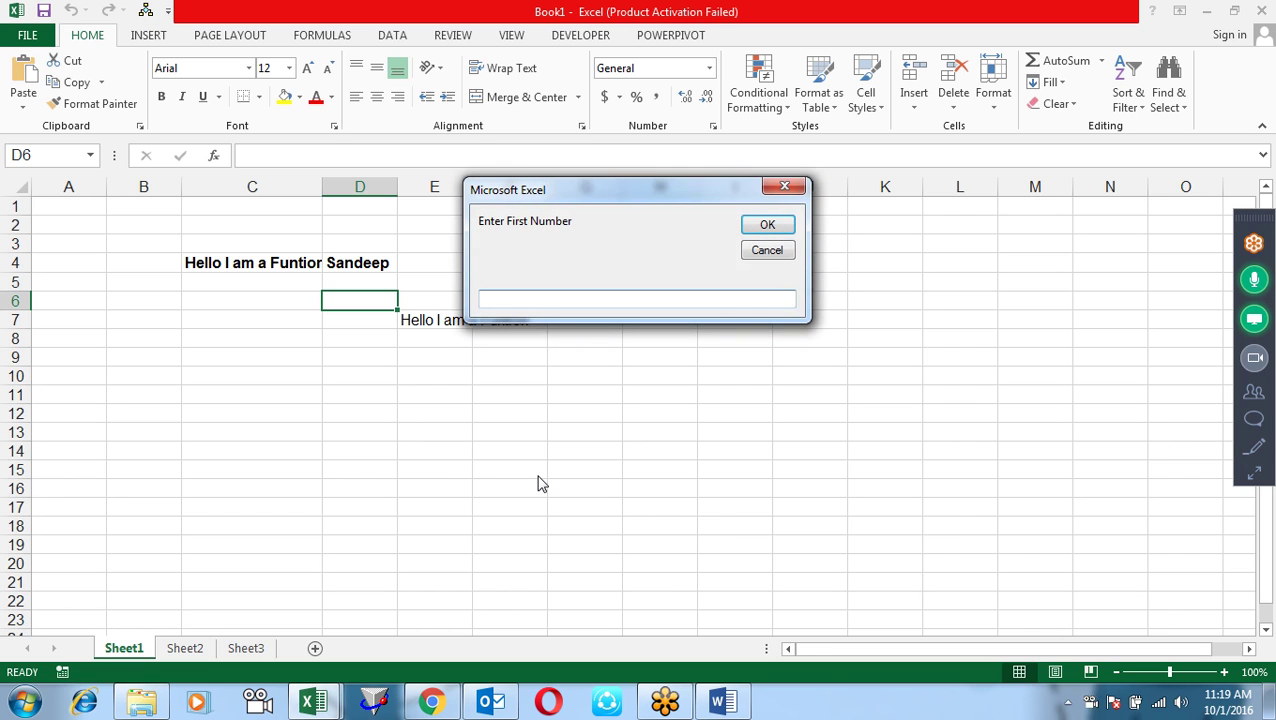
text(100)
key(Return)
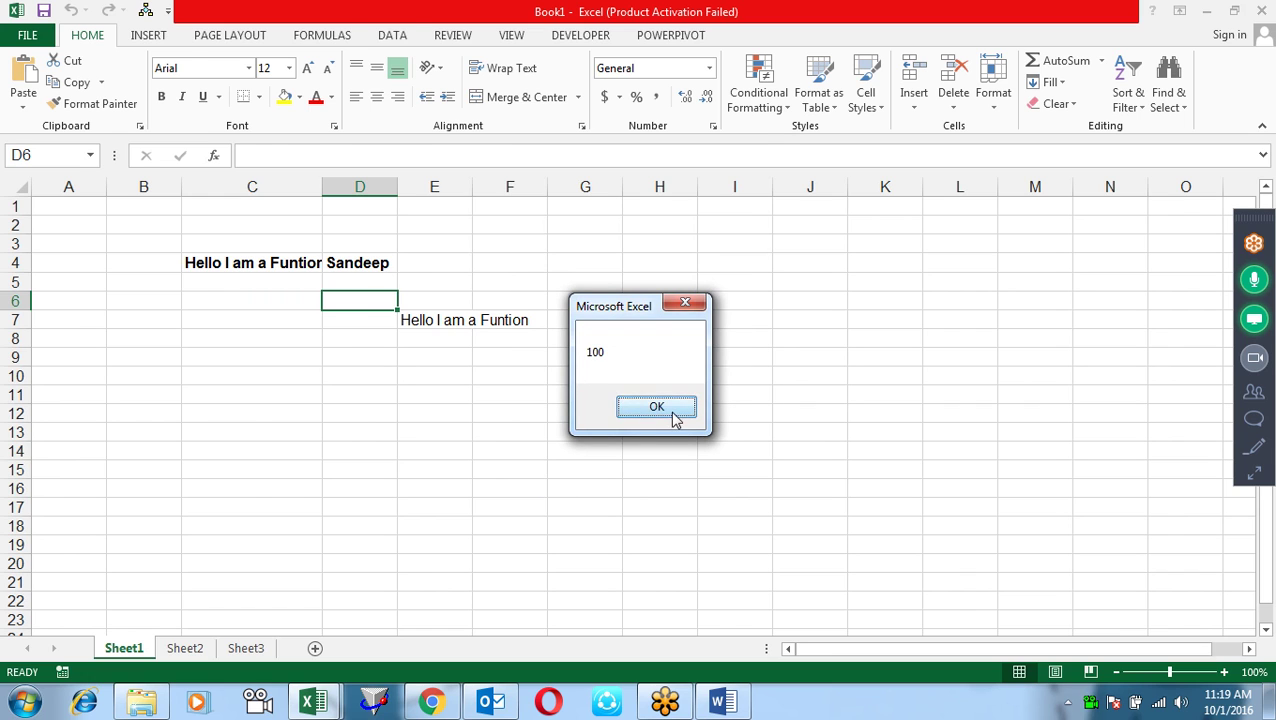
click(670, 408)
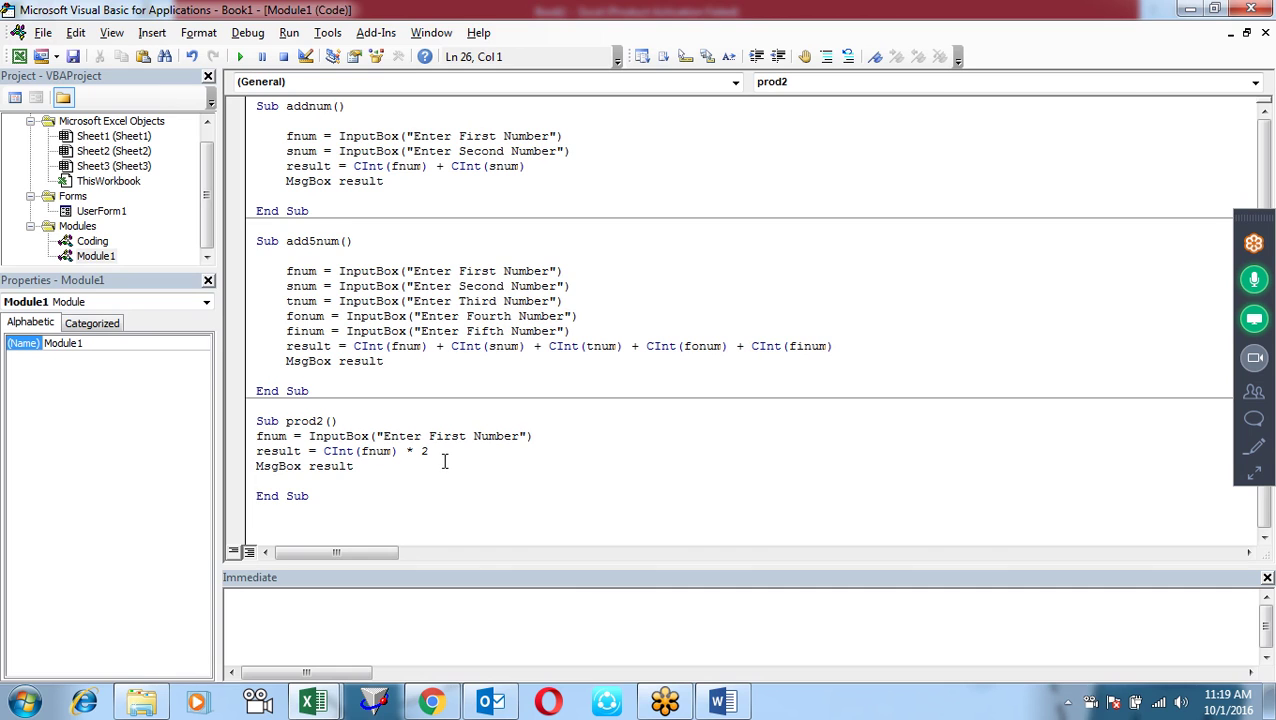
key(alt+F11)
key(alt+Tab)
key(alt+Tab)
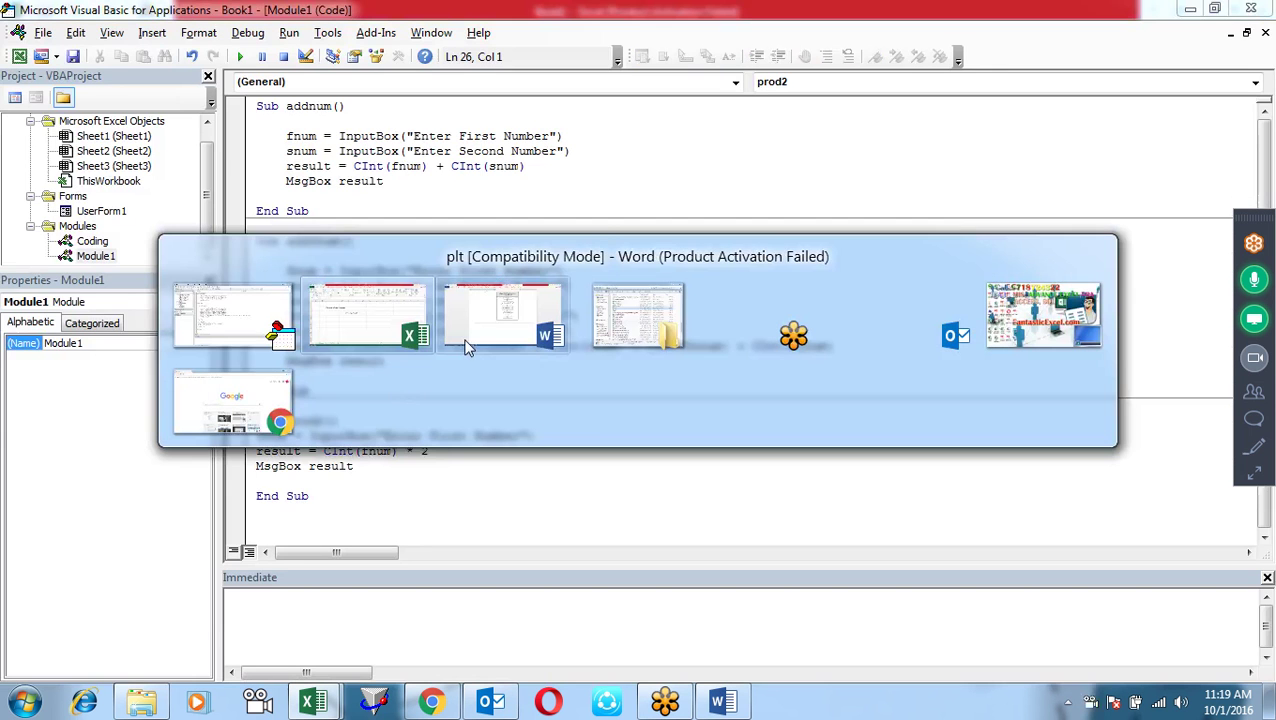
- Scroll through the Word document to review the next exercises
scroll(672, 369, down, 2)
scroll(672, 369, down, 5)
scroll(672, 369, down, 5)
scroll(672, 369, down, 4)
scroll(672, 369, down, 3)
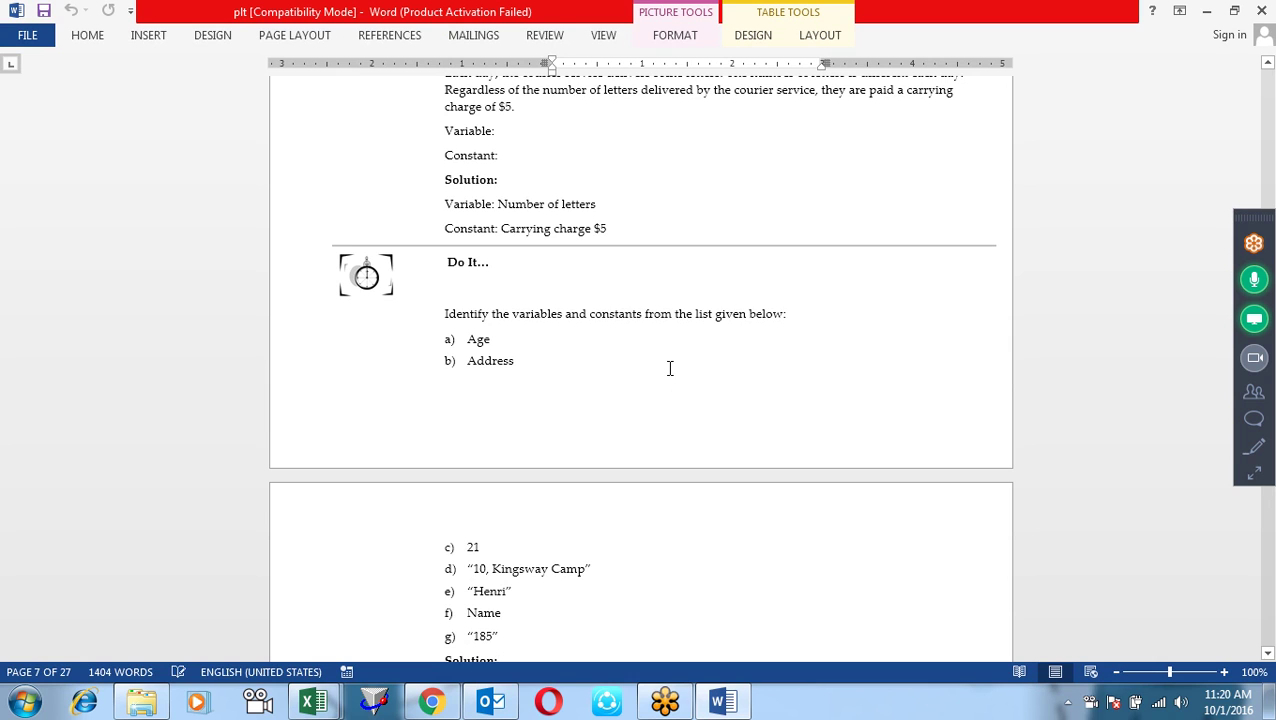
scroll(640, 360, up, 3)
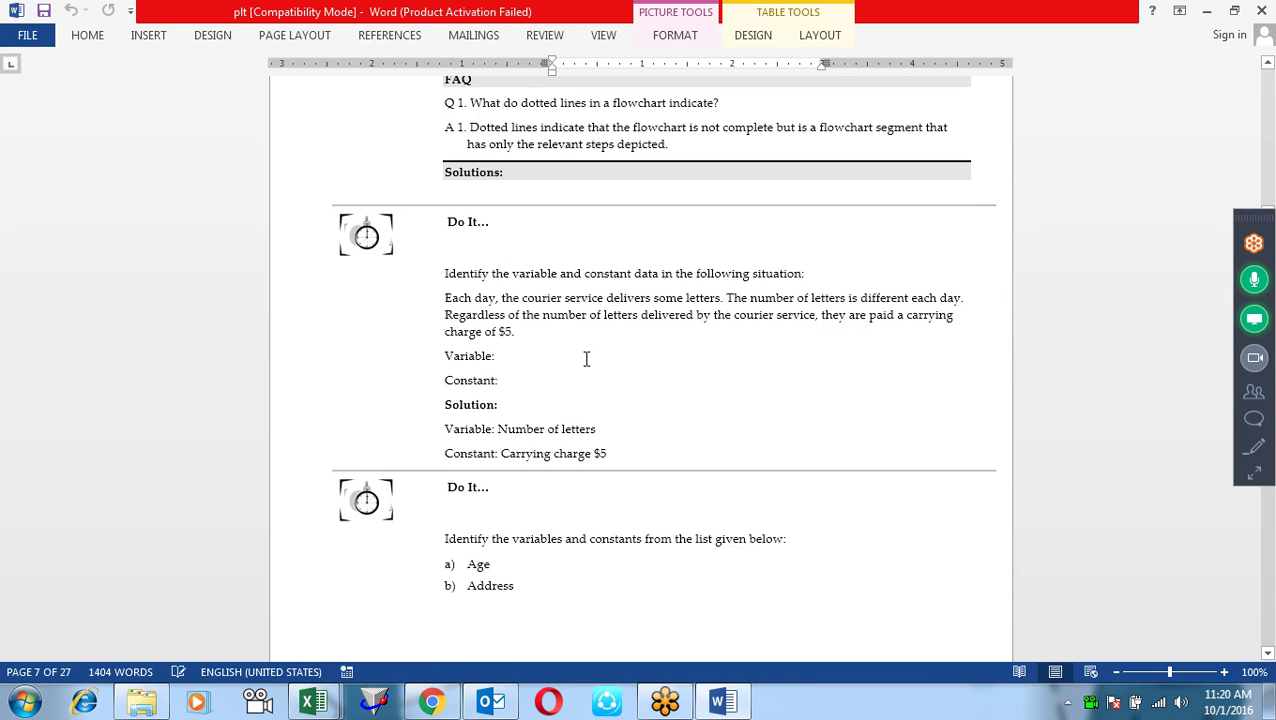
scroll(583, 359, down, 1)
scroll(585, 360, up, 2)
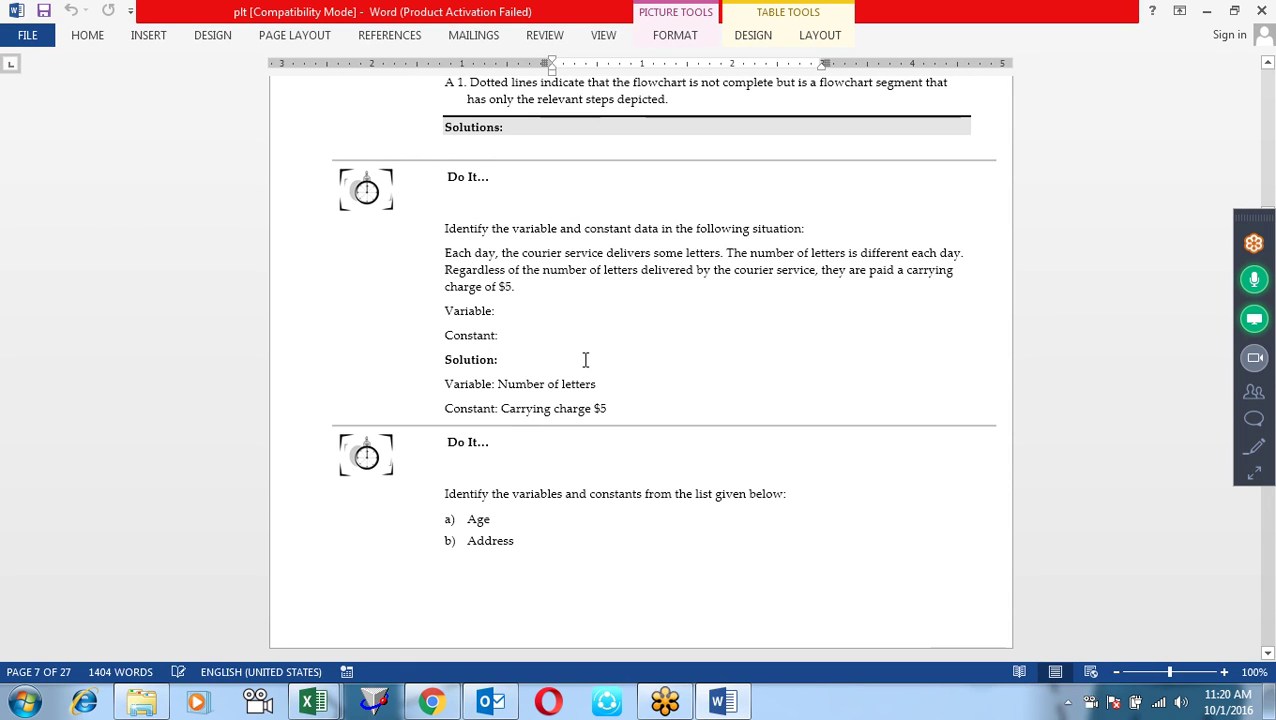
- Review the prod2 code, highlighting the 2 multiplier and the fnum variable
key(alt+Tab)
drag(432, 451, 421, 451)
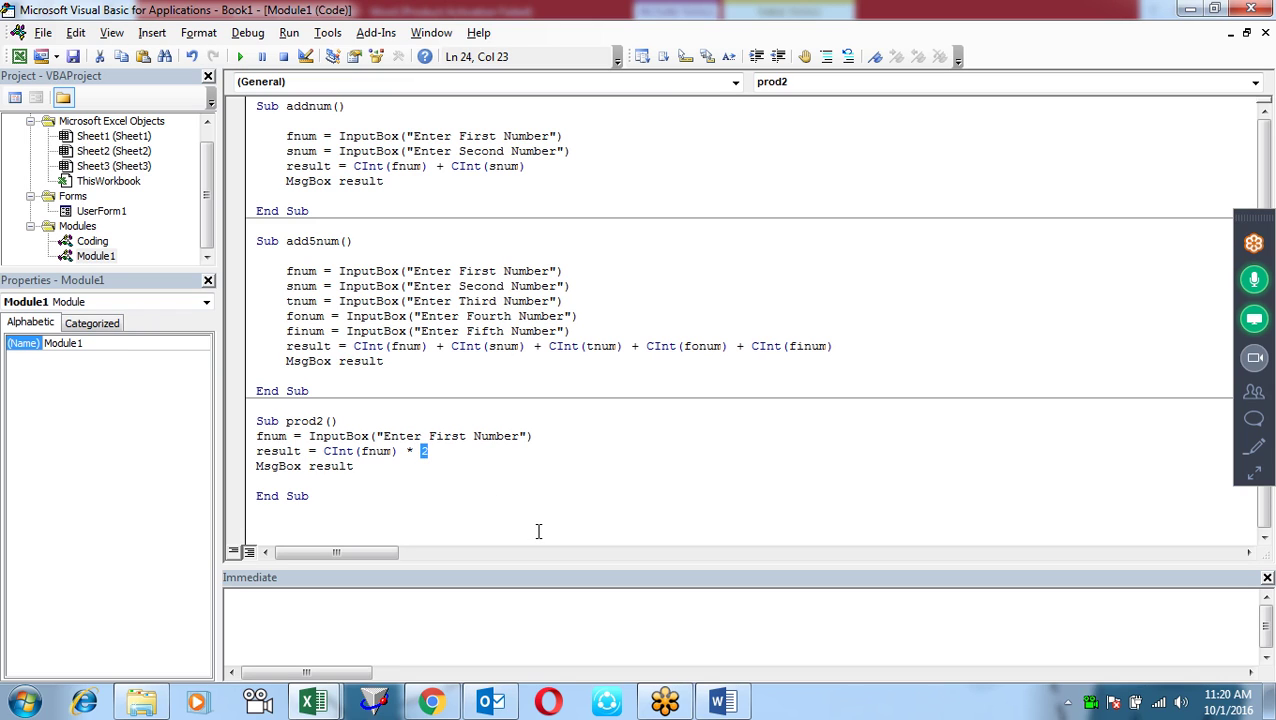
click(397, 461)
drag(293, 436, 256, 436)
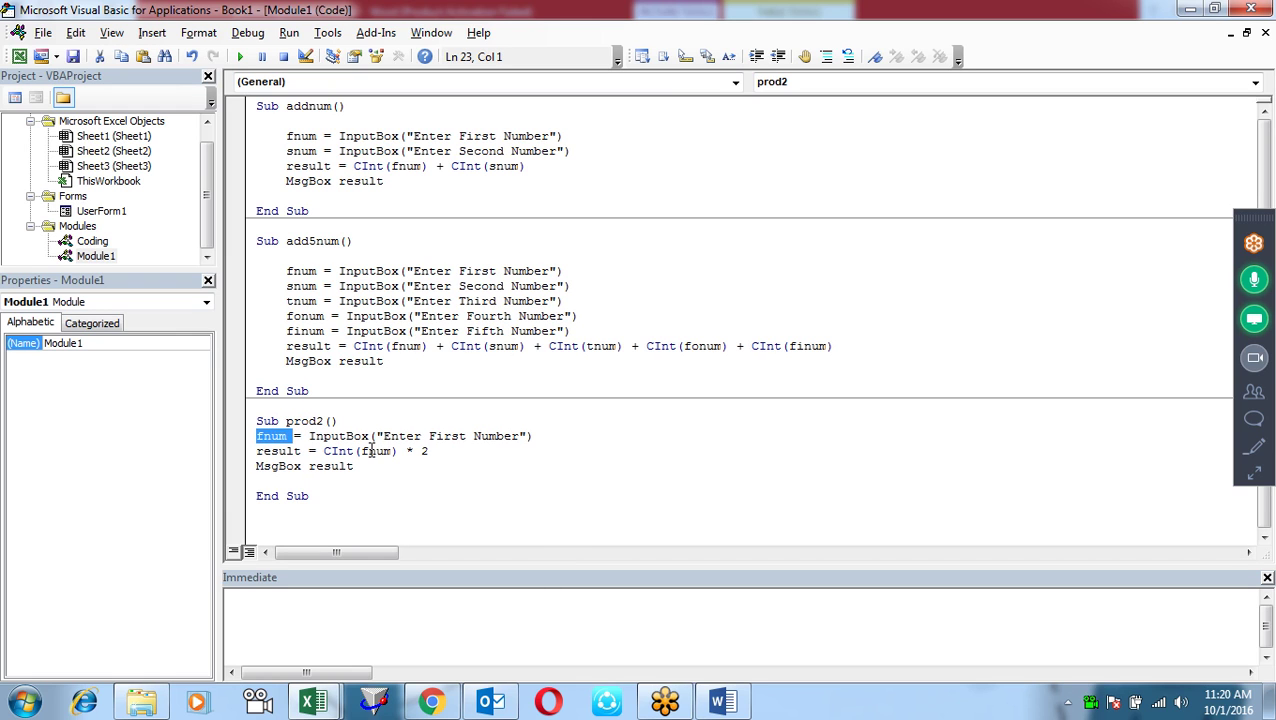
click(580, 476)
- In Word, hide the white space between pages and place the cursor after Address
key(alt+Tab)
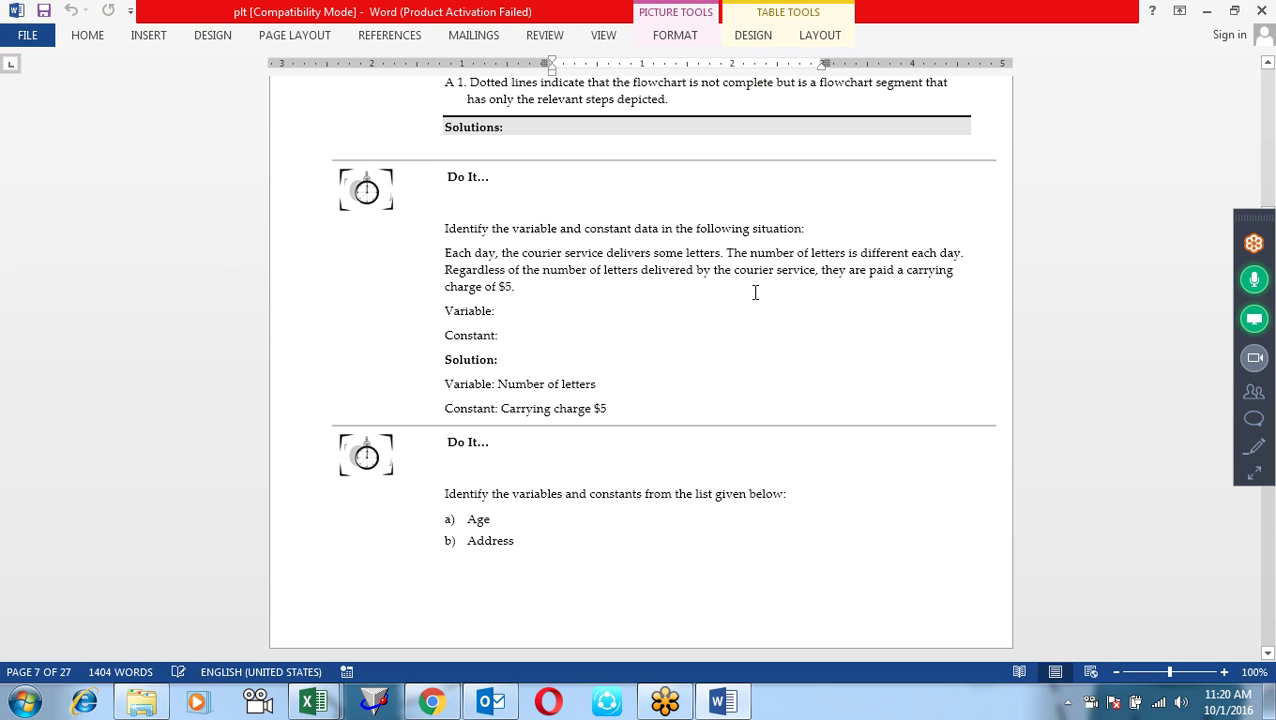
scroll(608, 347, down, 2)
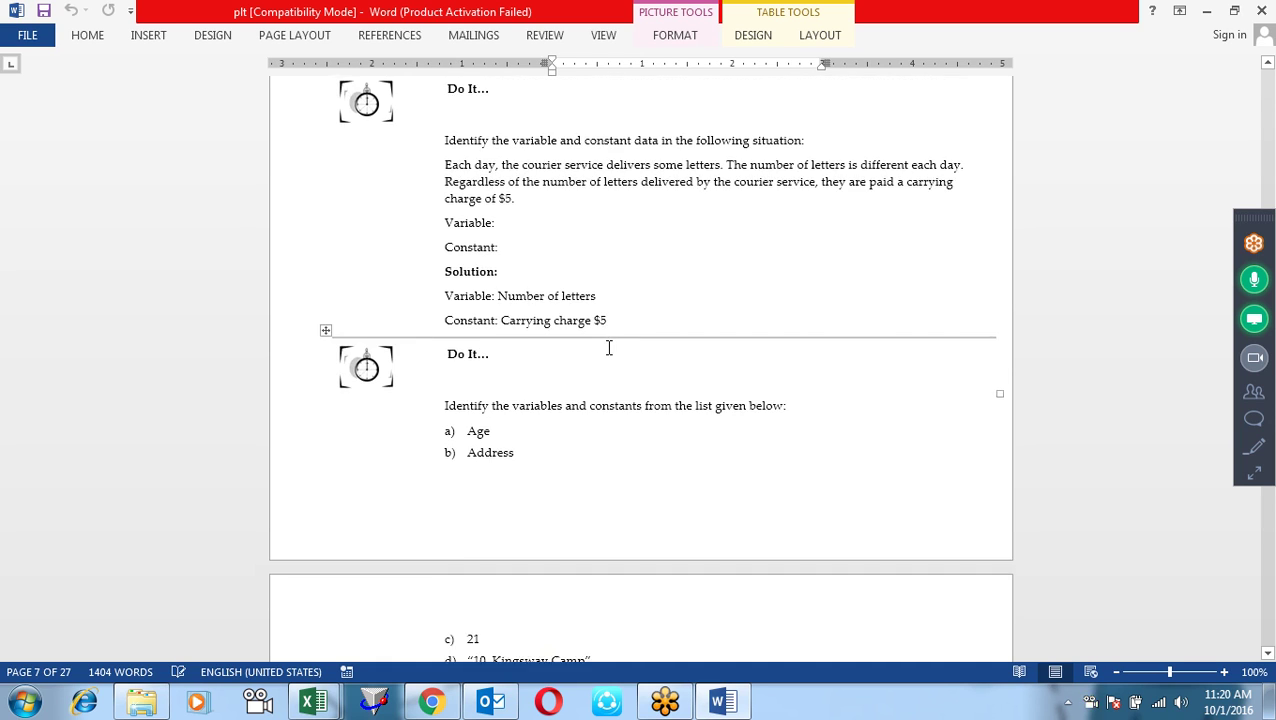
scroll(608, 347, down, 2)
double_click(593, 470)
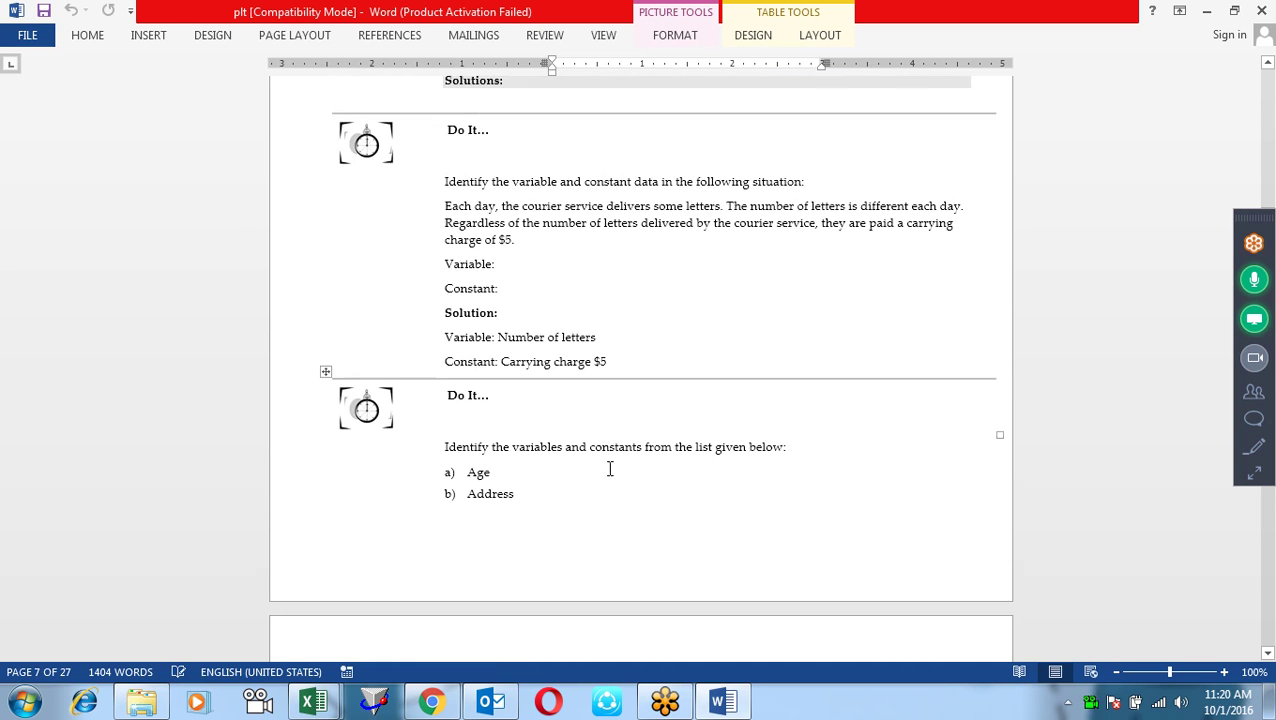
click(561, 610)
scroll(600, 520, up, 1)
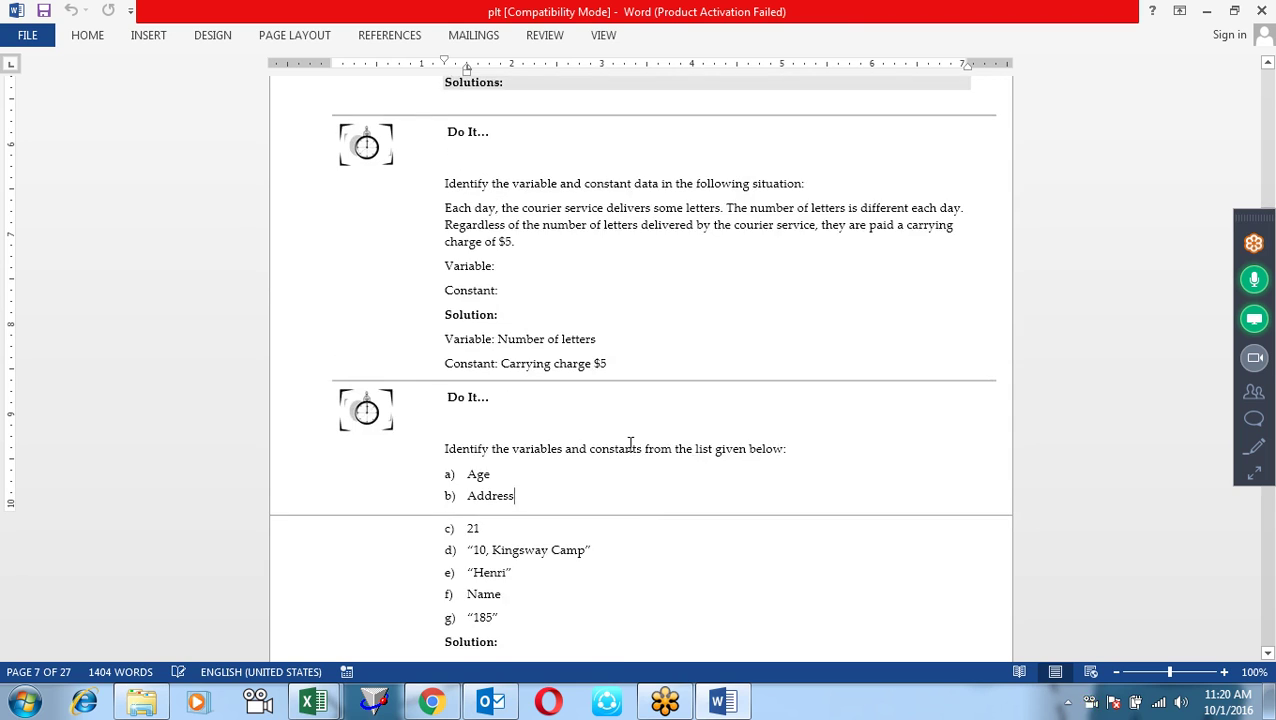
scroll(630, 441, down, 1)
double_click(488, 429)
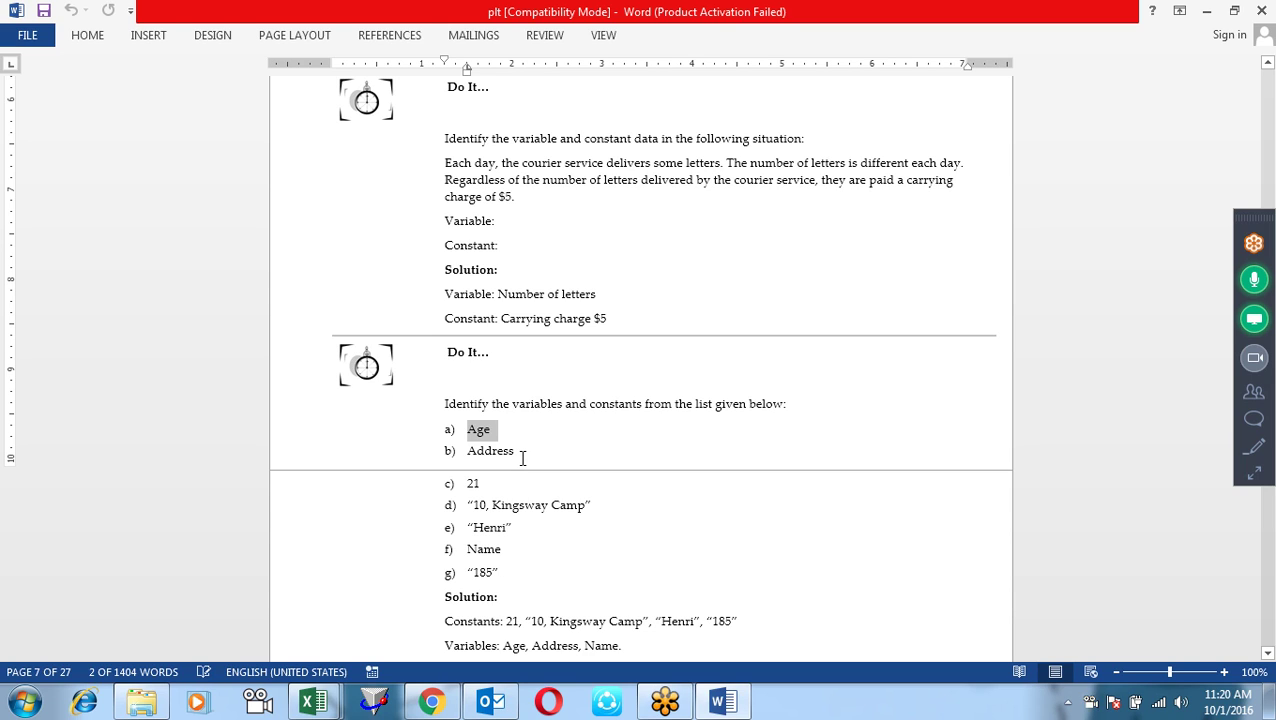
drag(520, 453, 453, 462)
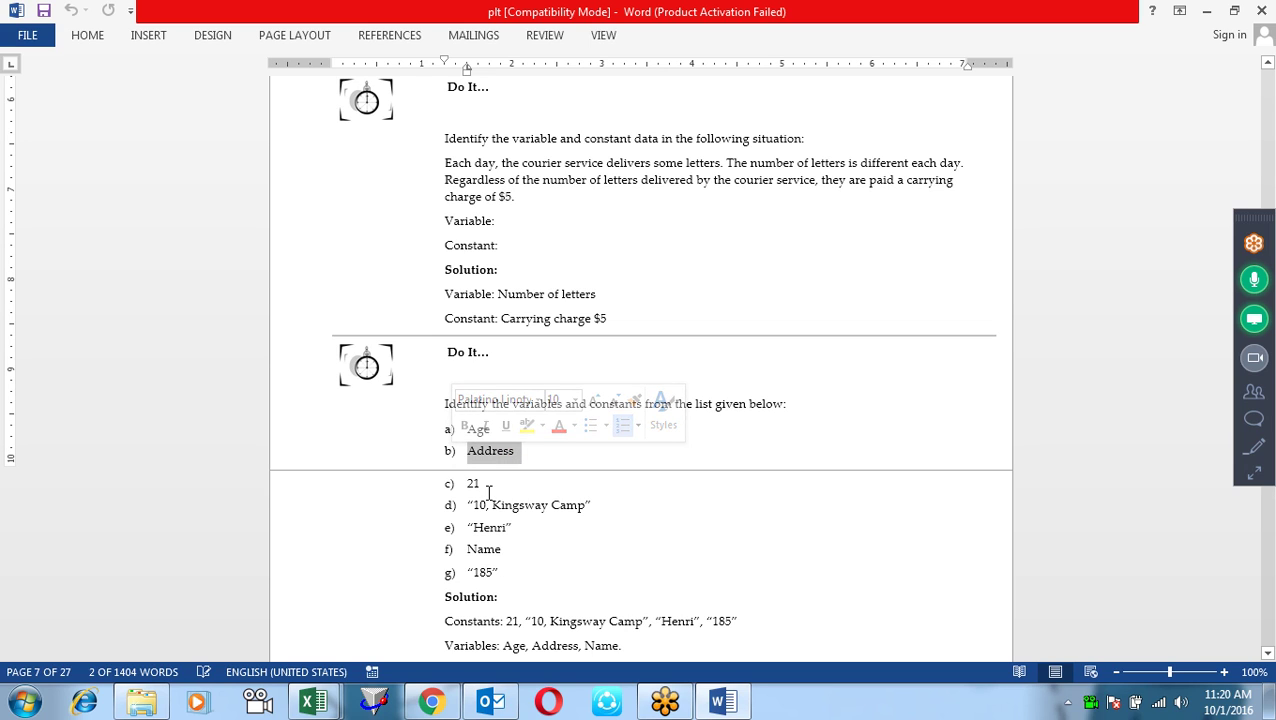
drag(488, 484, 460, 483)
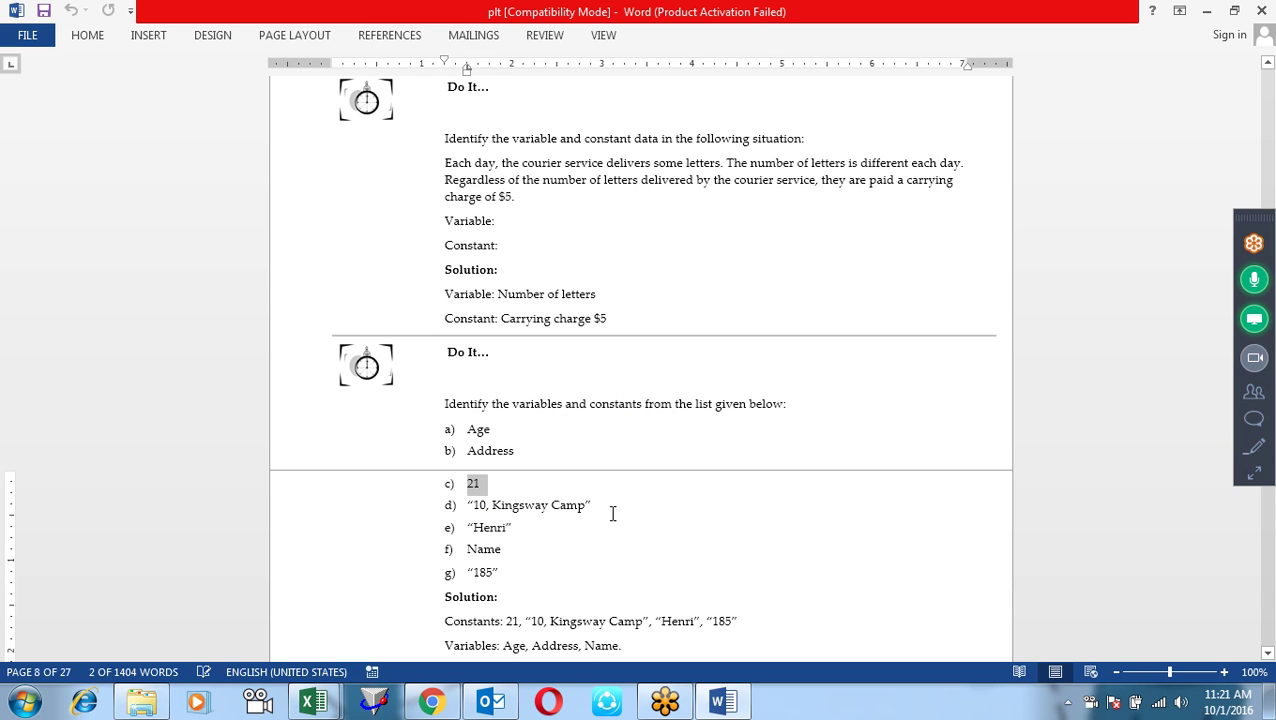
drag(604, 507, 463, 507)
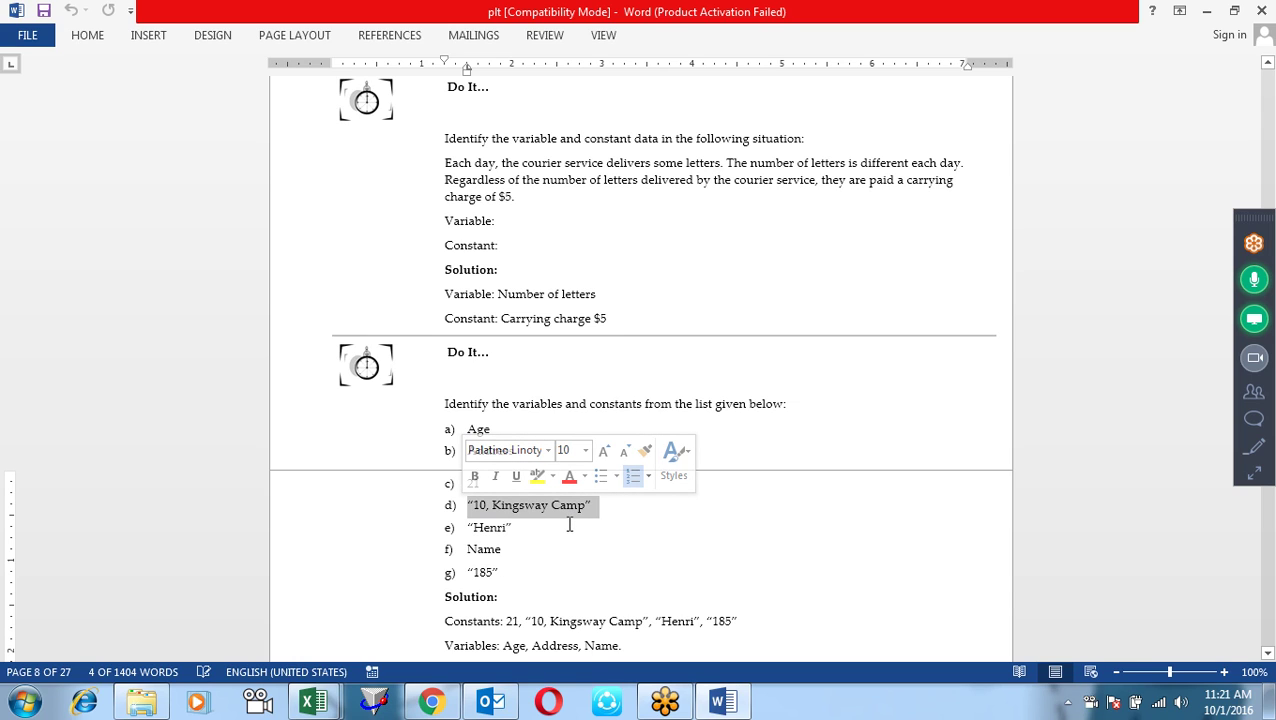
triple_click(521, 527)
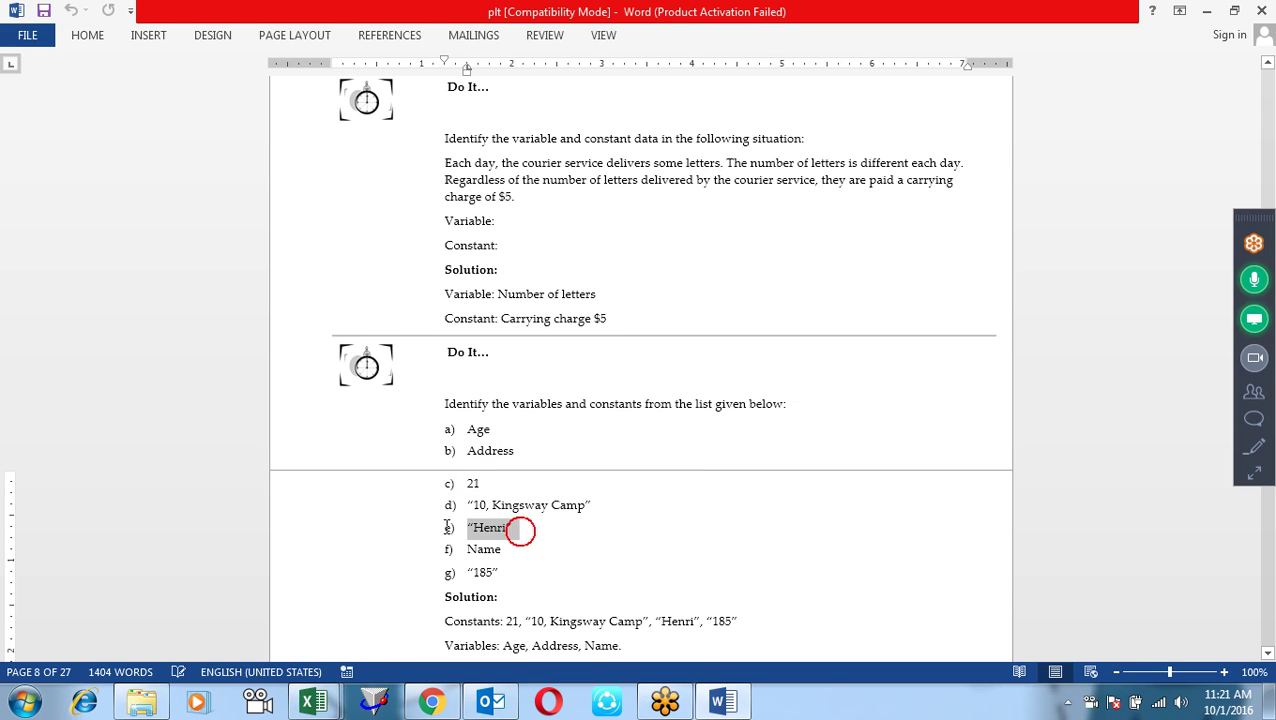
triple_click(464, 556)
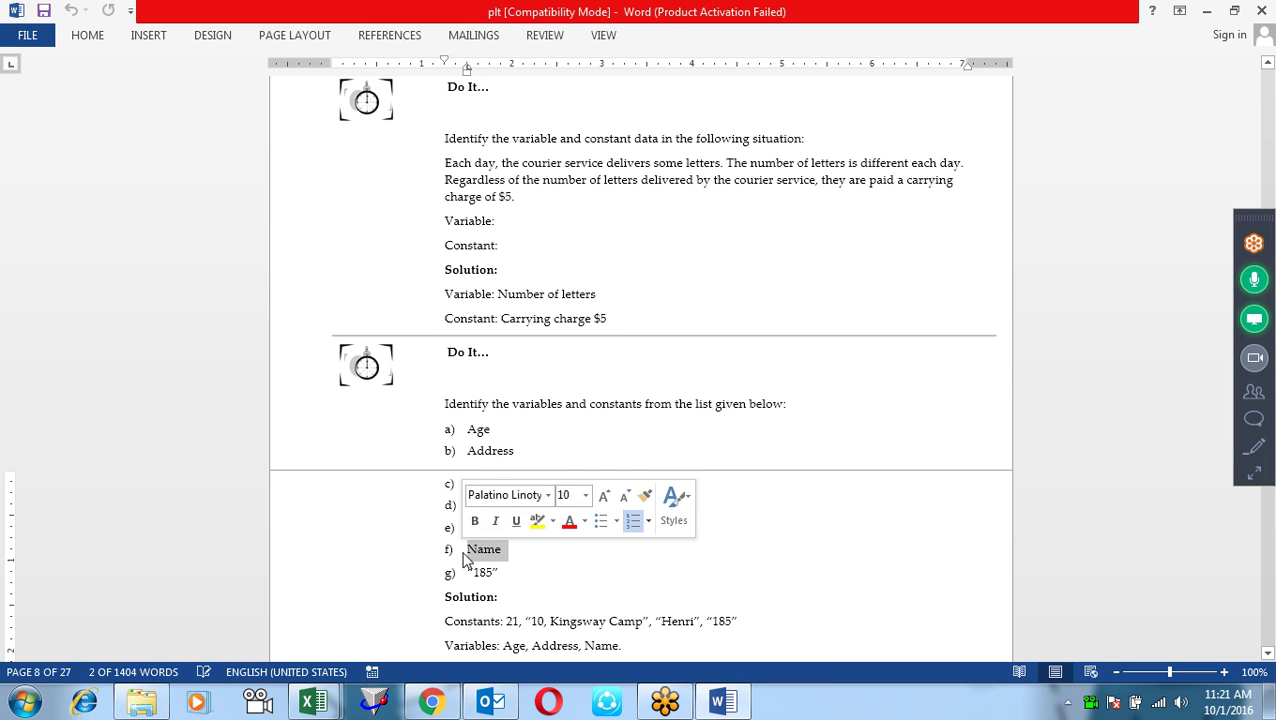
drag(488, 572, 476, 573)
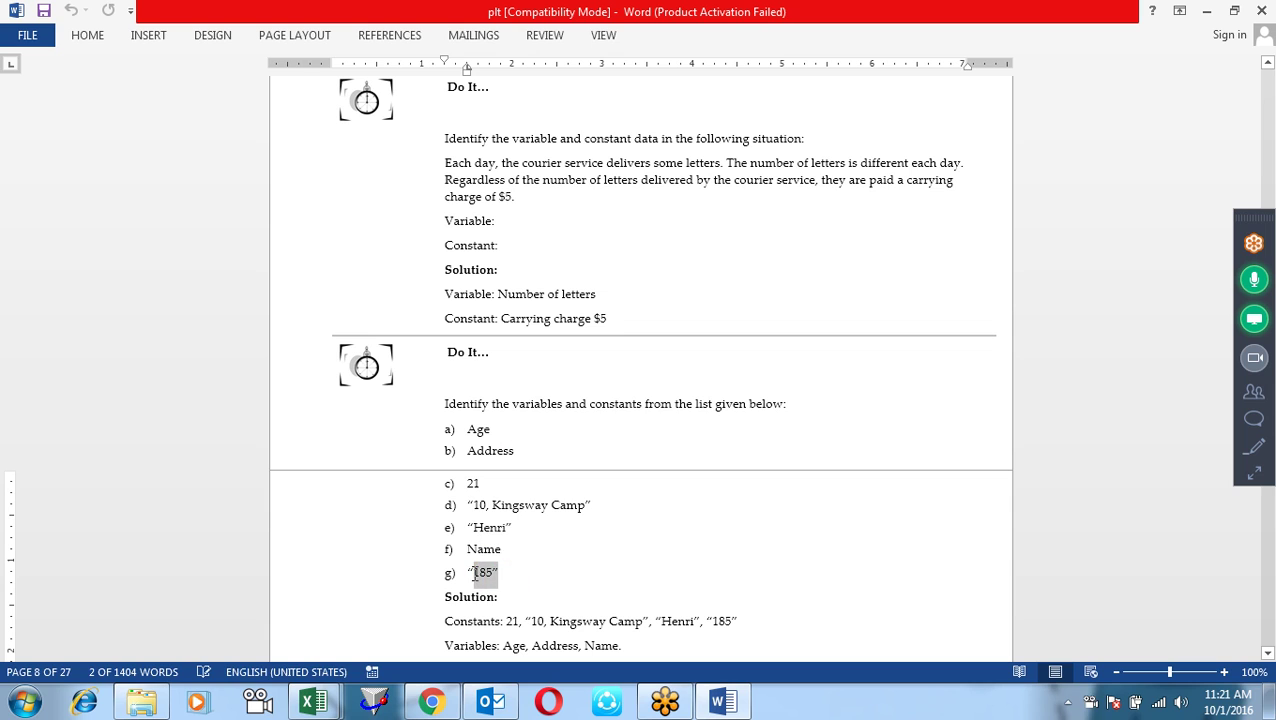
click(545, 580)
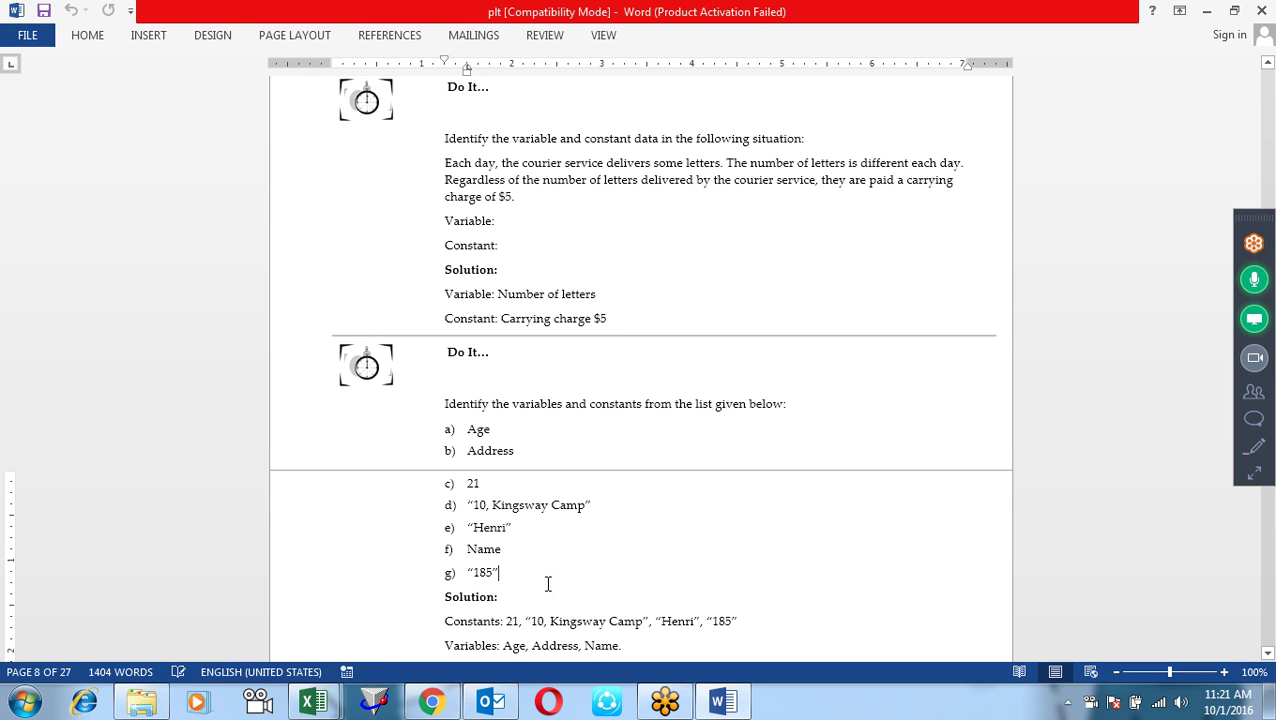
scroll(548, 584, down, 3)
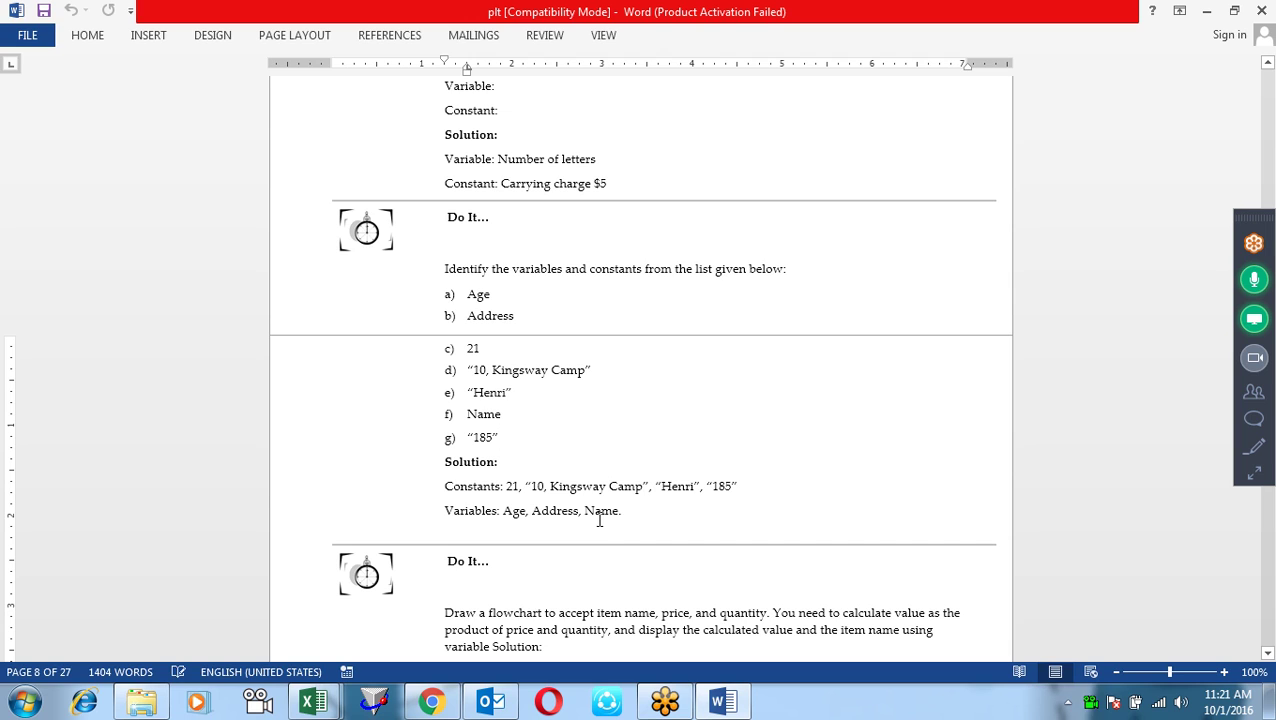
- Enter a first name in Excel cell A2 of Sheet1, select E7, and return to Word
key(alt+Tab)
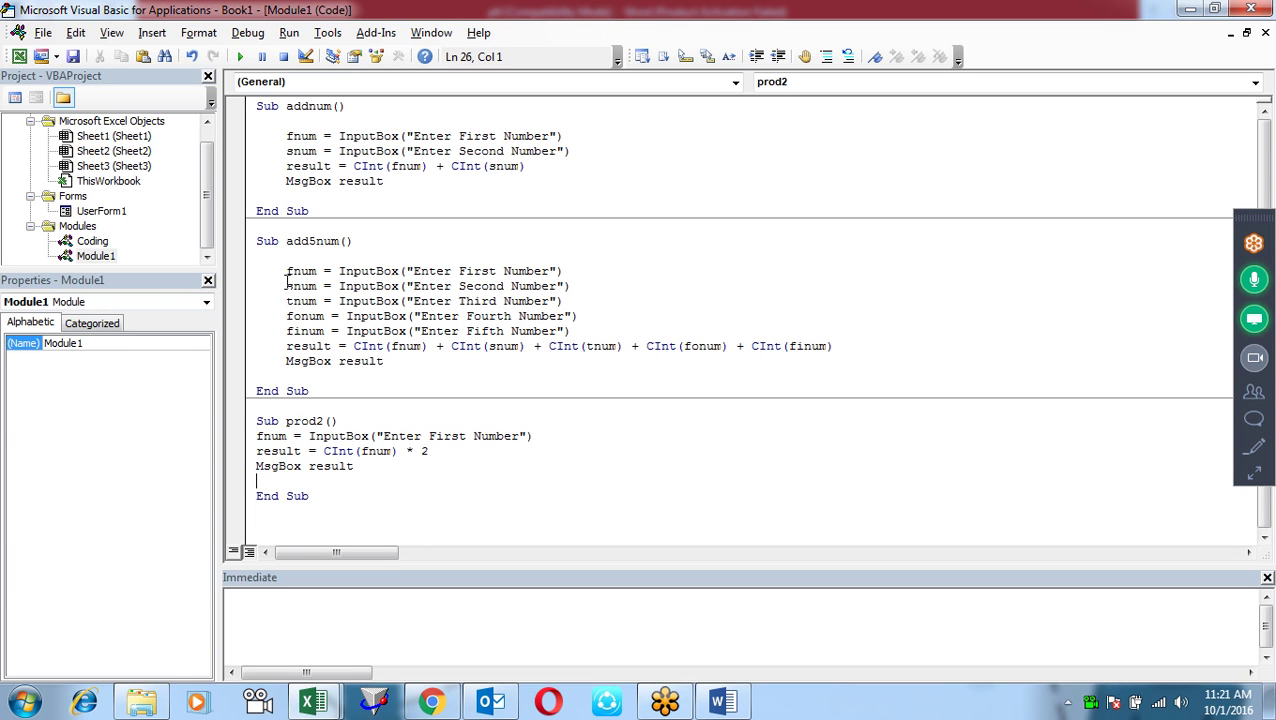
key(alt+Tab)
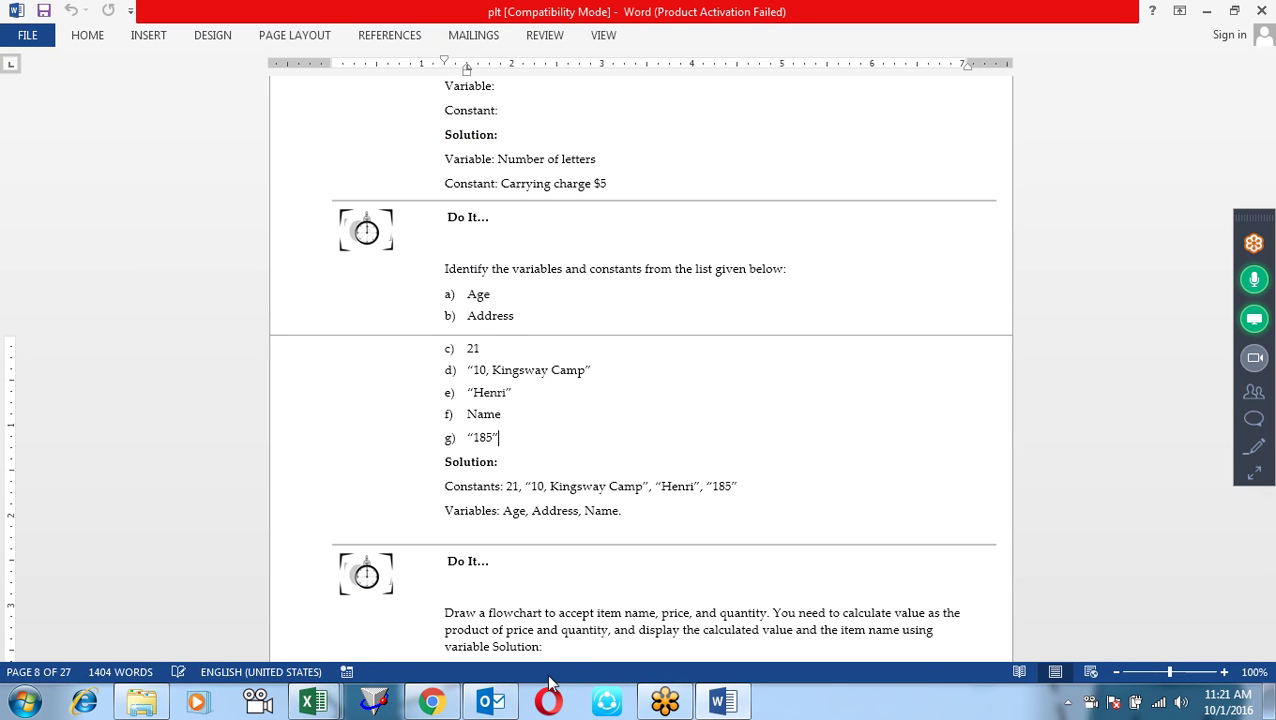
mouse_move(313, 702)
click(273, 572)
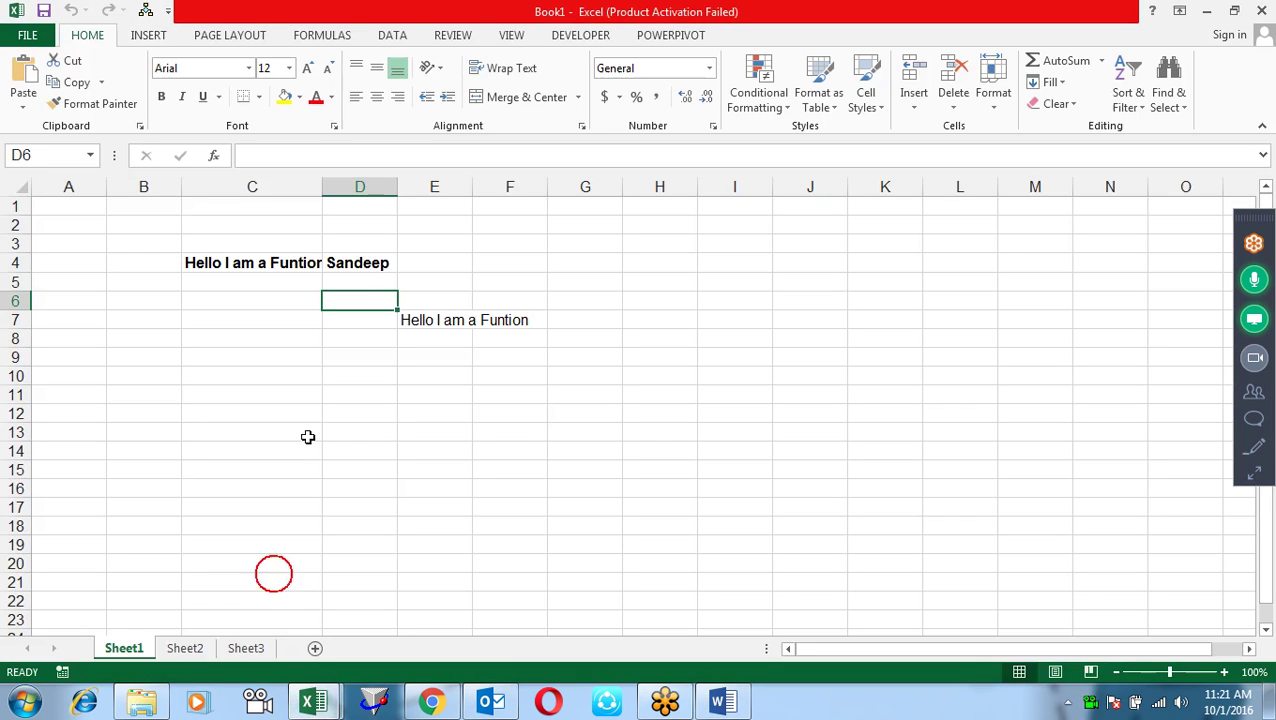
click(93, 224)
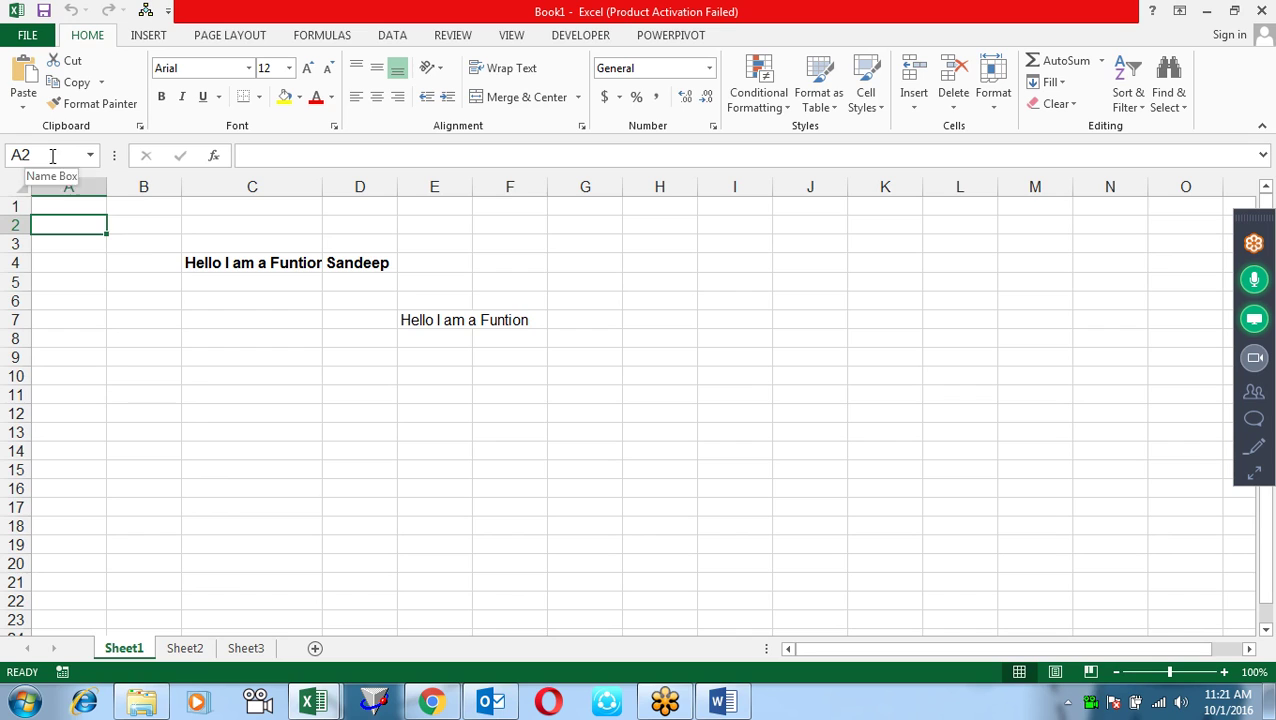
text(sdfjlkdflj)
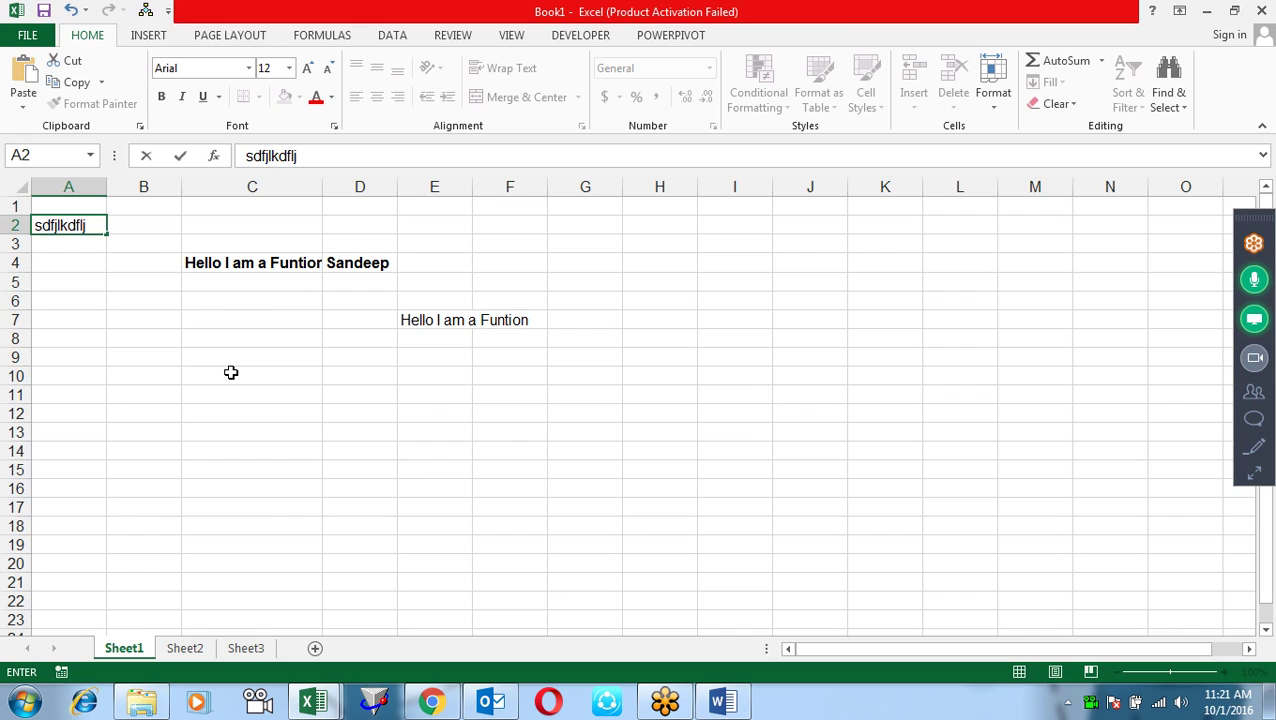
key(Escape)
text(sandeep)
key(Return)
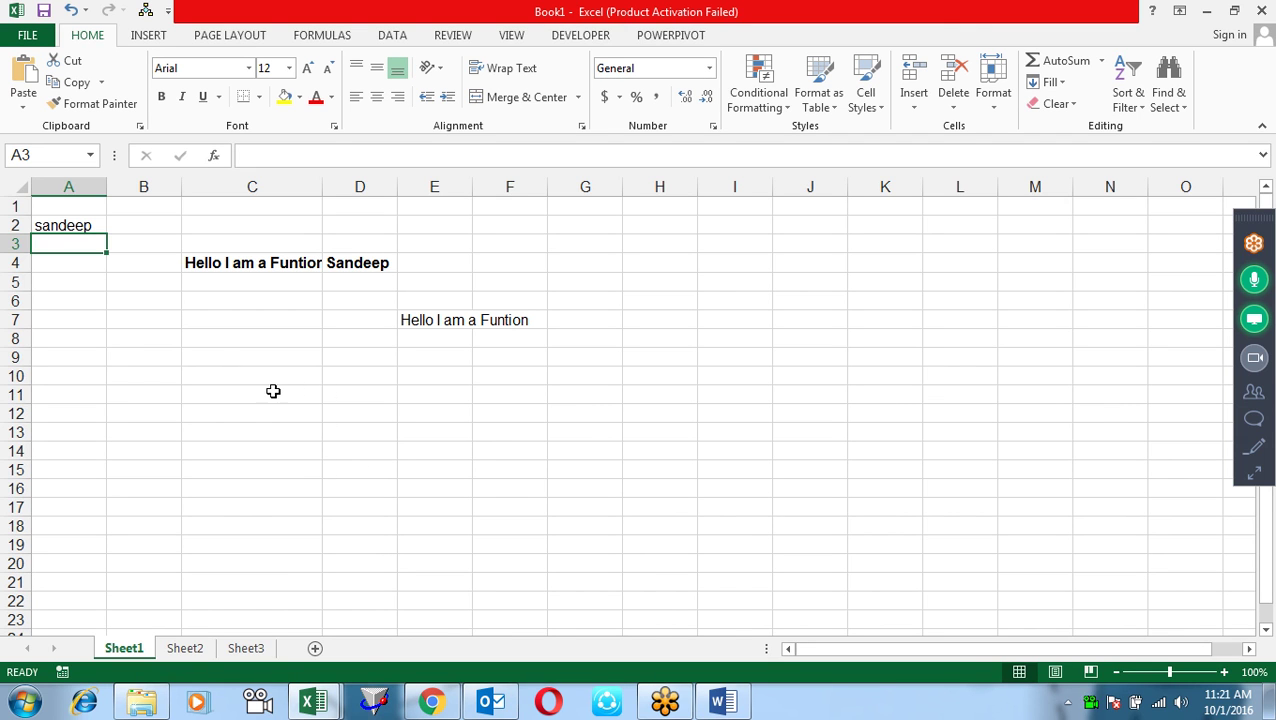
click(273, 392)
click(452, 325)
key(alt+Tab)
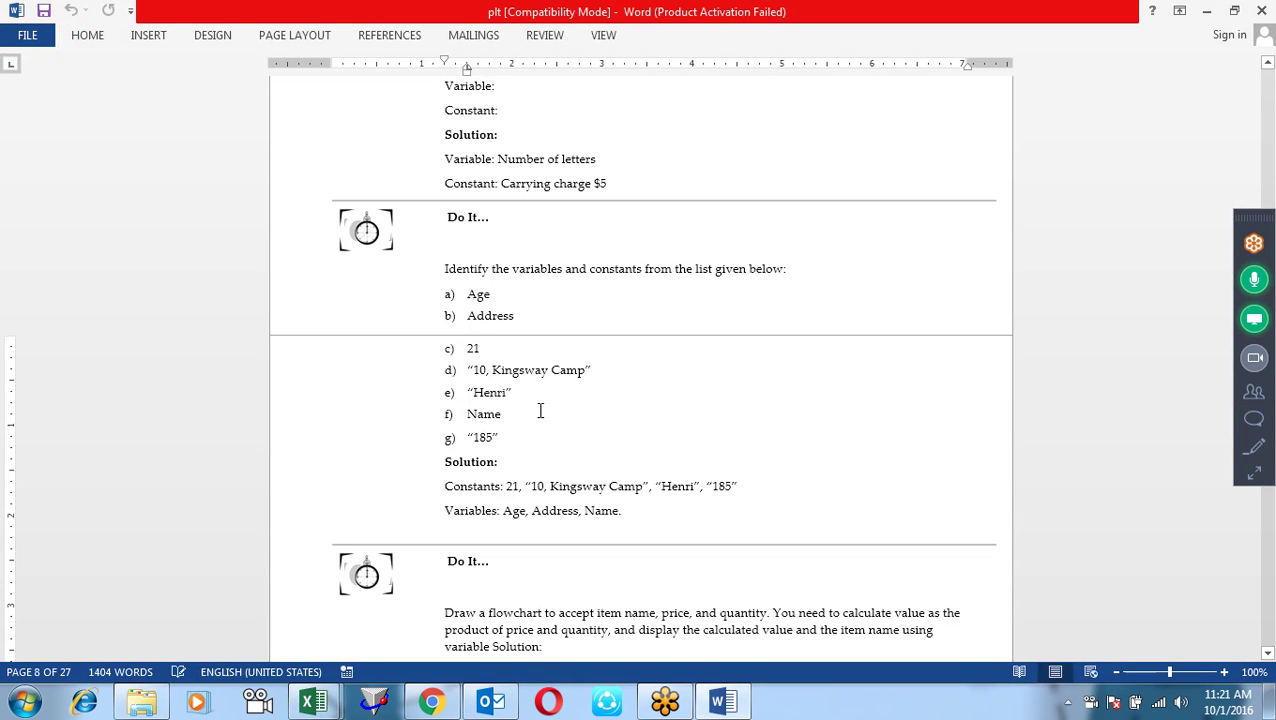
- Scroll Word down to show the full Display the Value of an Item flowchart
key(alt+Tab)
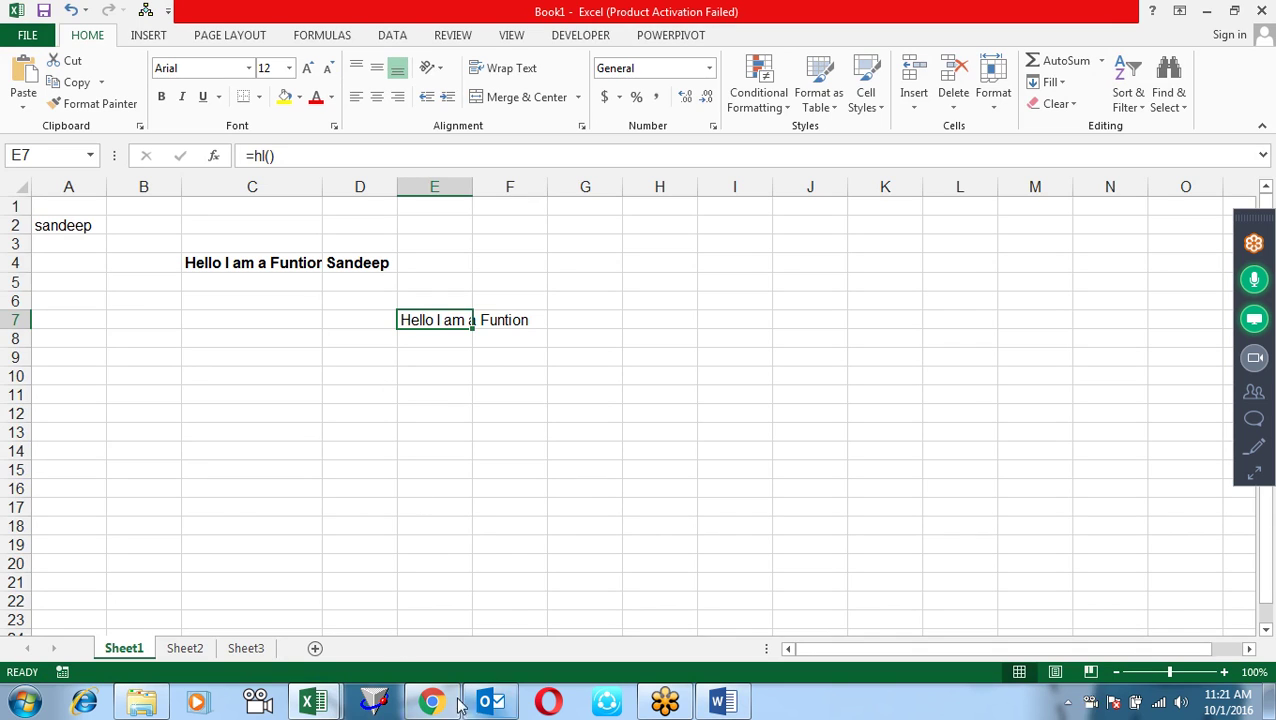
mouse_move(313, 702)
click(379, 609)
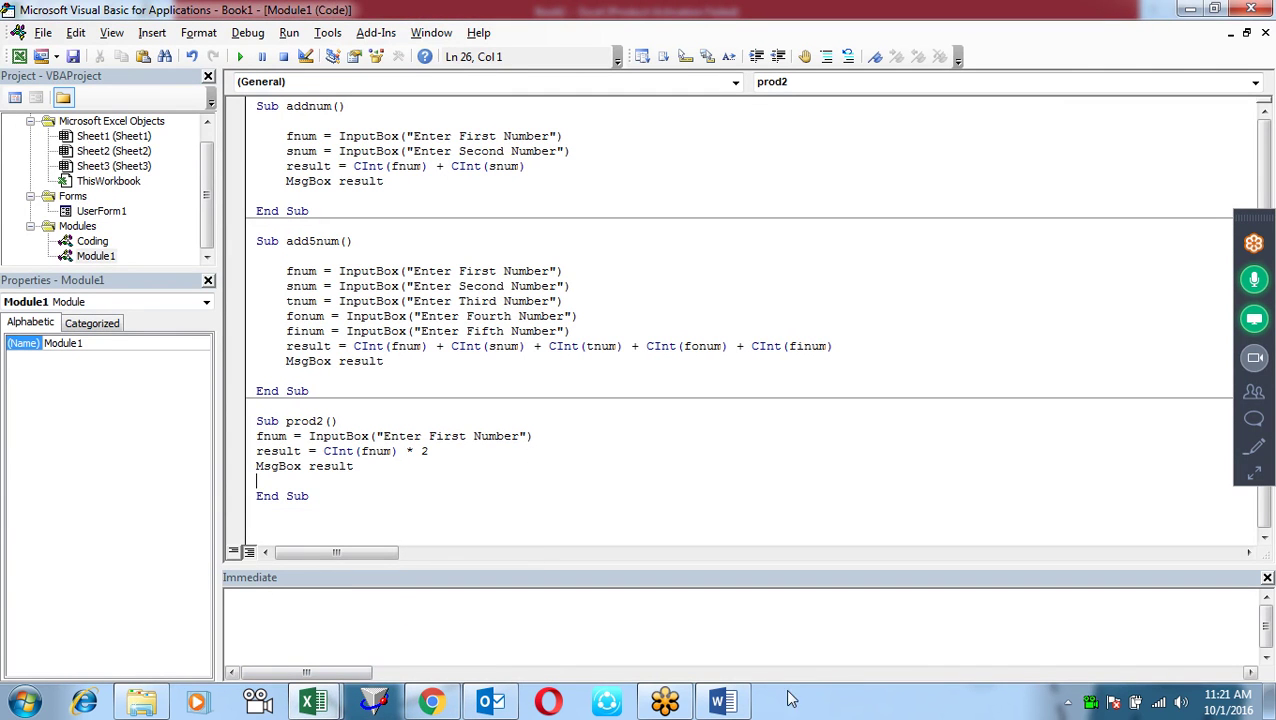
click(738, 704)
click(626, 396)
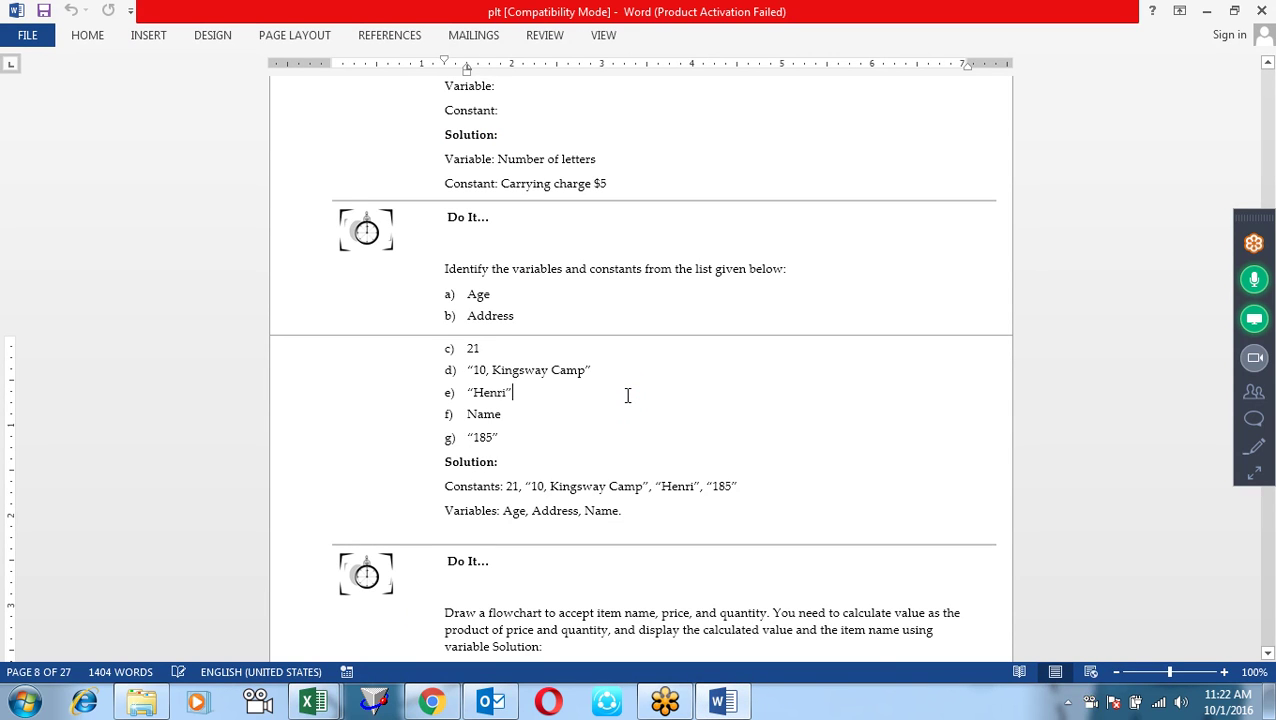
scroll(628, 396, down, 3)
scroll(600, 390, down, 1)
scroll(615, 342, down, 2)
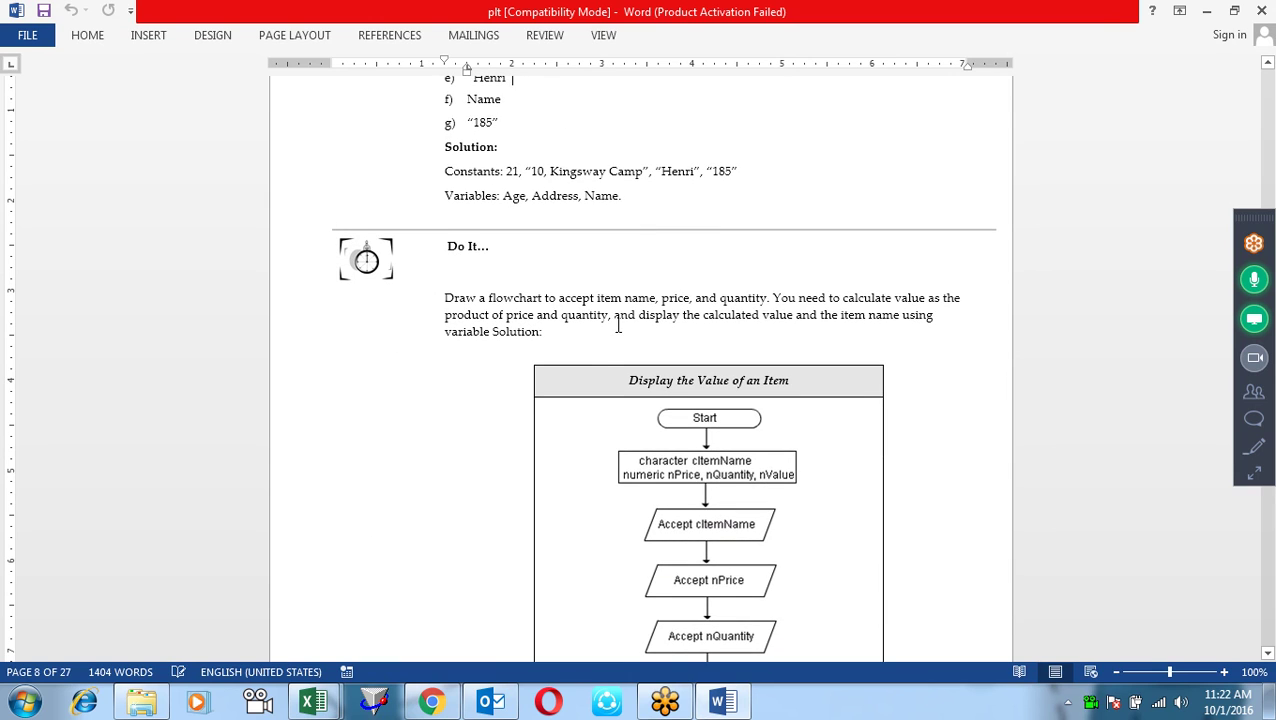
scroll(618, 325, down, 2)
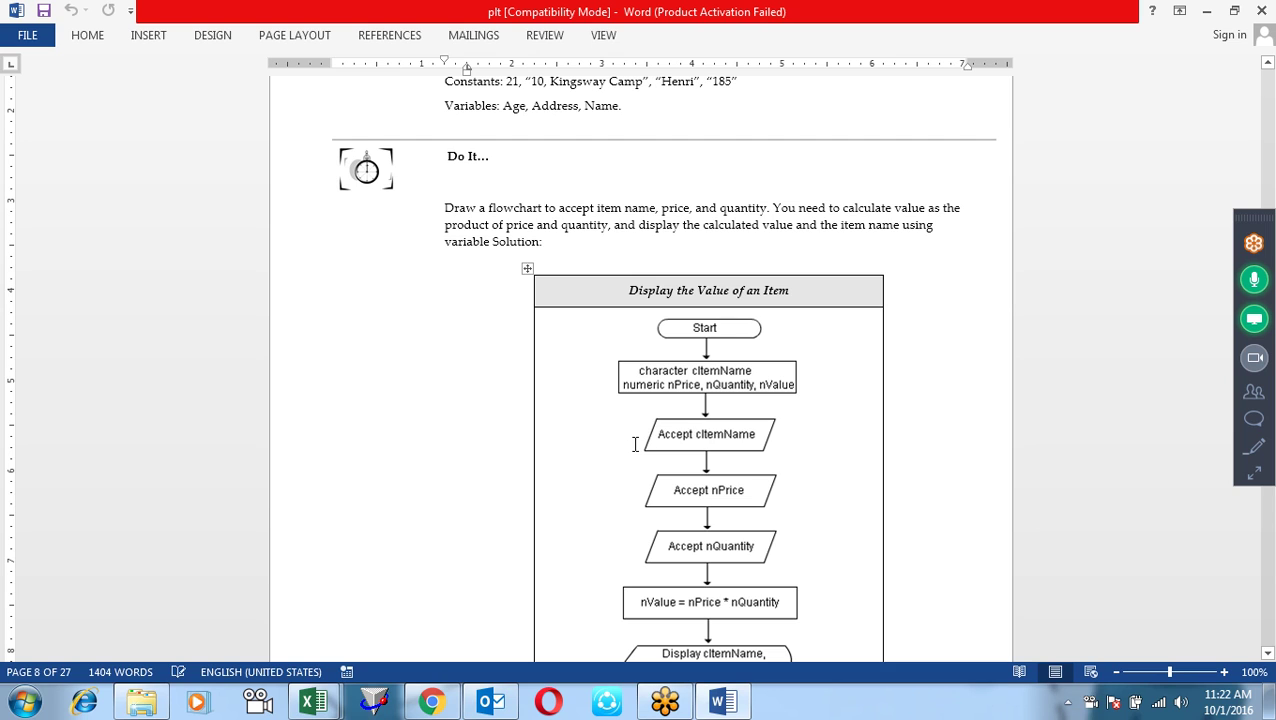
scroll(606, 364, down, 2)
scroll(604, 366, down, 1)
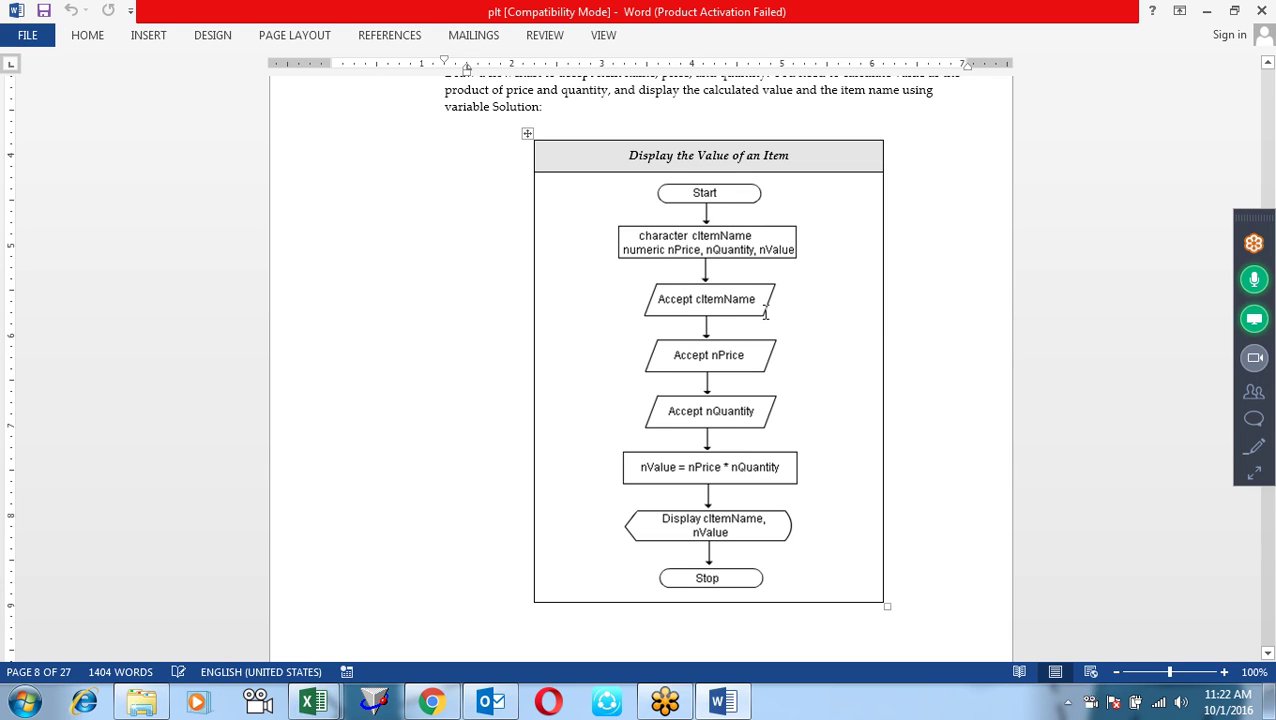
click(687, 236)
click(823, 219)
scroll(812, 250, up, 2)
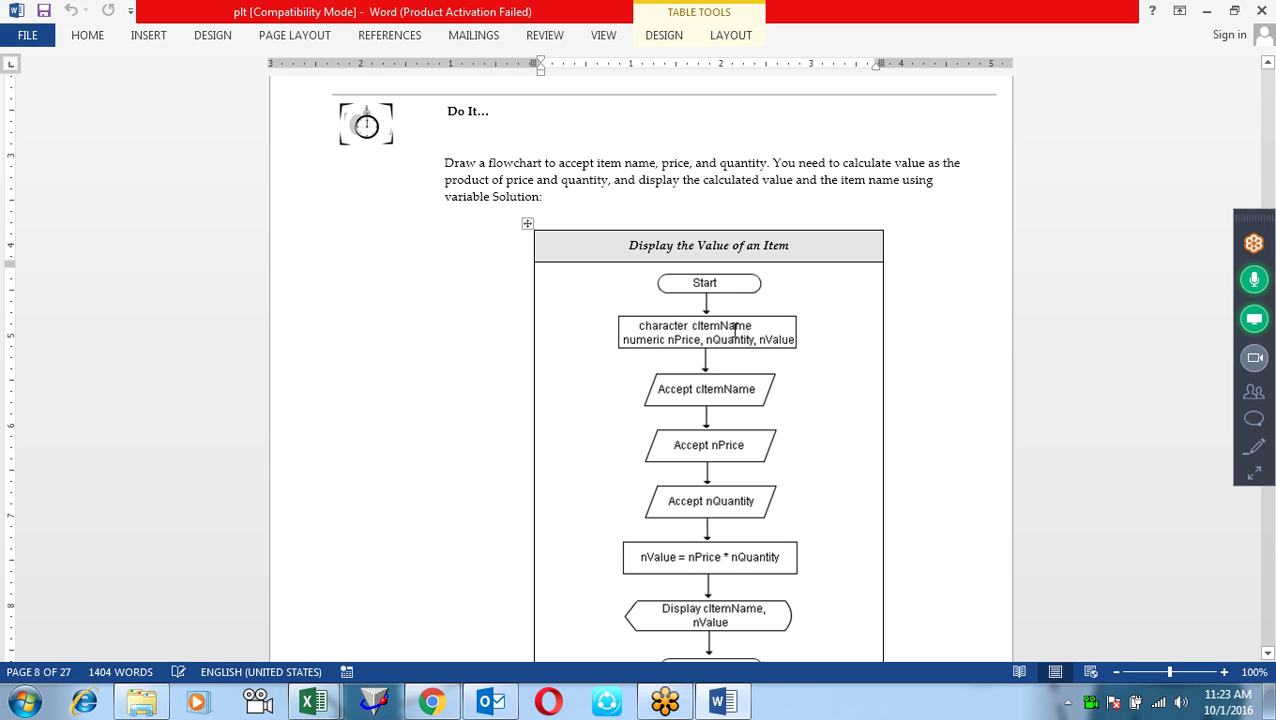
scroll(736, 330, down, 2)
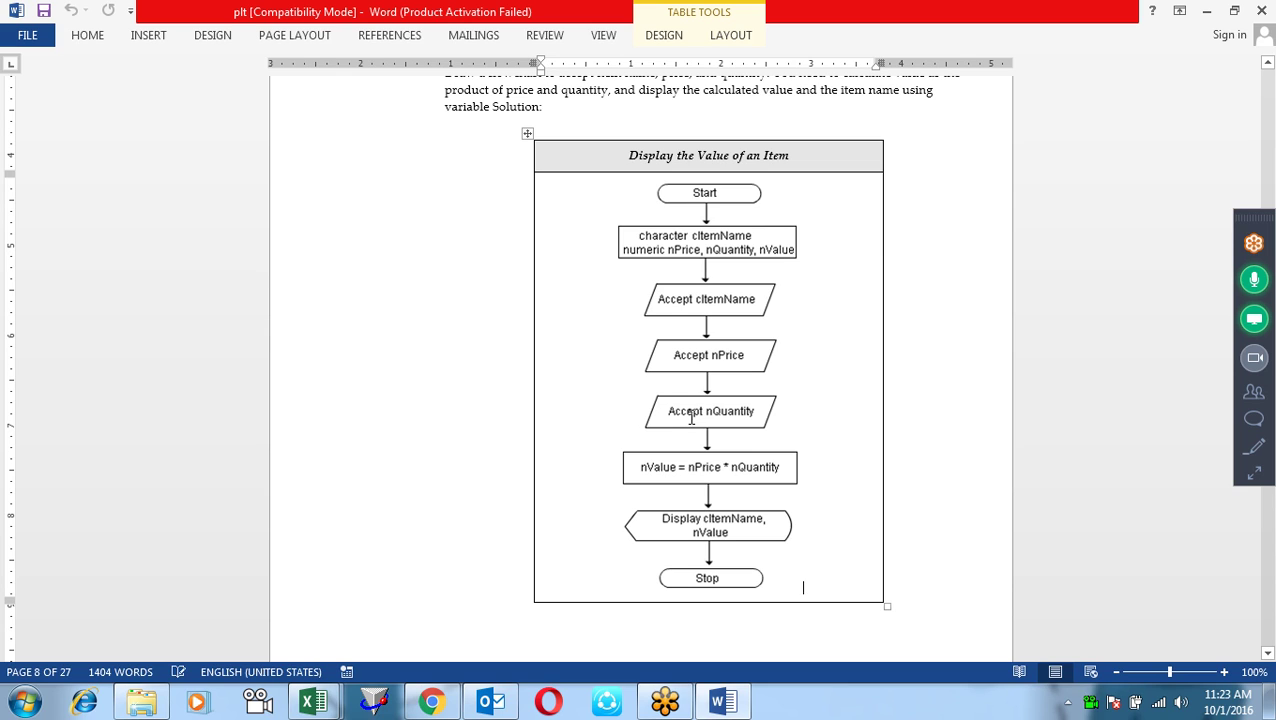
click(672, 470)
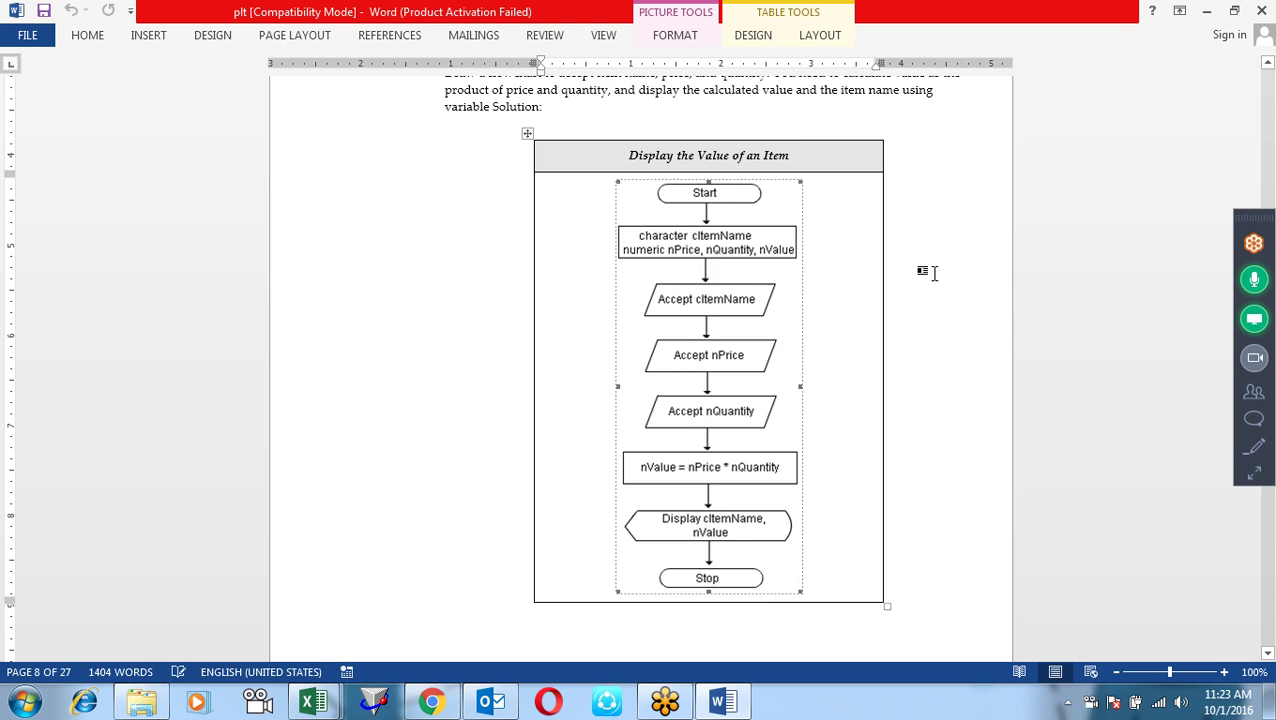
scroll(933, 273, down, 4)
scroll(933, 273, down, 4)
scroll(930, 280, up, 4)
scroll(930, 280, up, 5)
- Start a new Sub calvalue procedure below prod2 in Module1
key(alt+Tab)
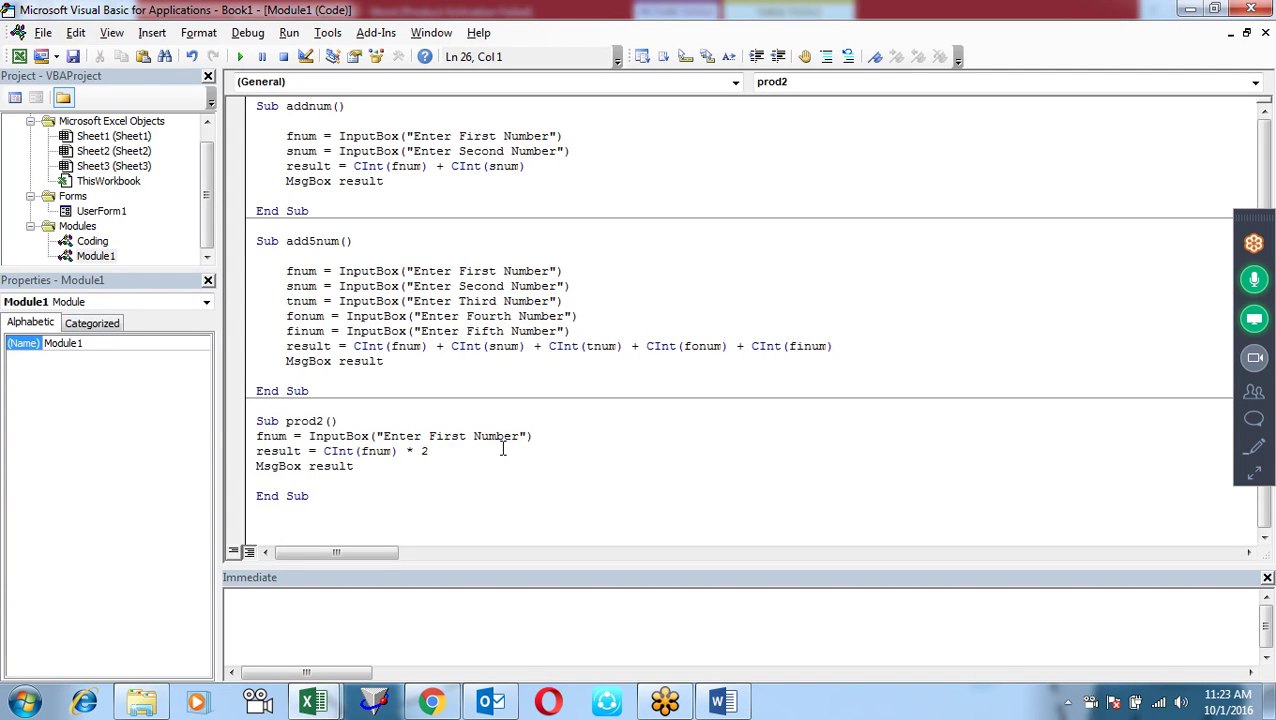
click(387, 506)
scroll(387, 506, down, 1)
key(Return)
text(sub calvalue)
key(Return)
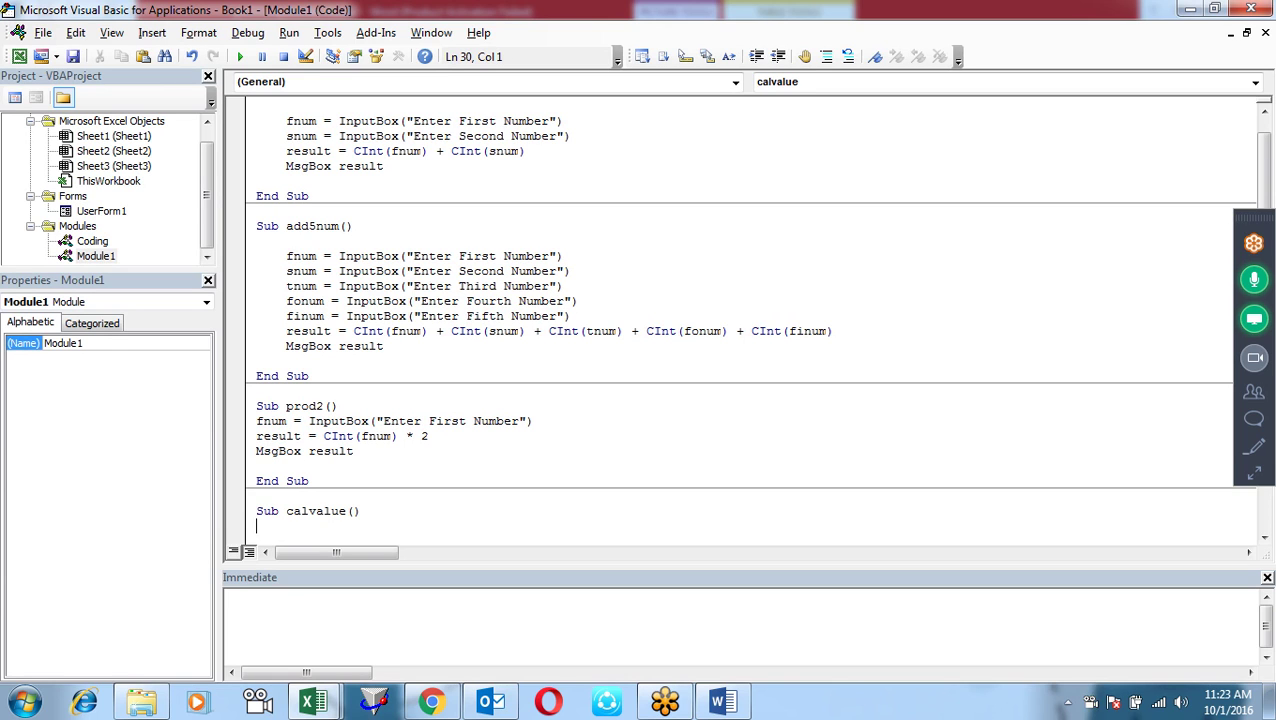
key(Return)
key(Return)
key(Up)
key(Up)
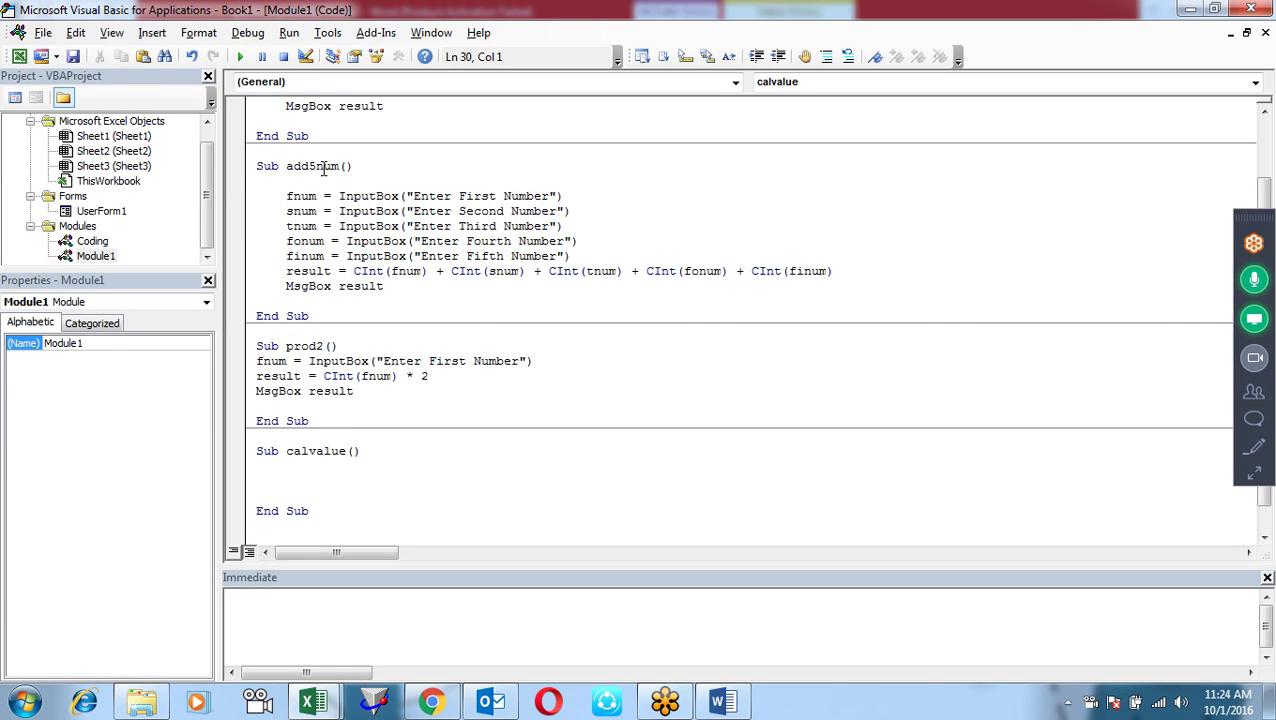
- Add another blank line inside the empty calvalue procedure
double_click(301, 196)
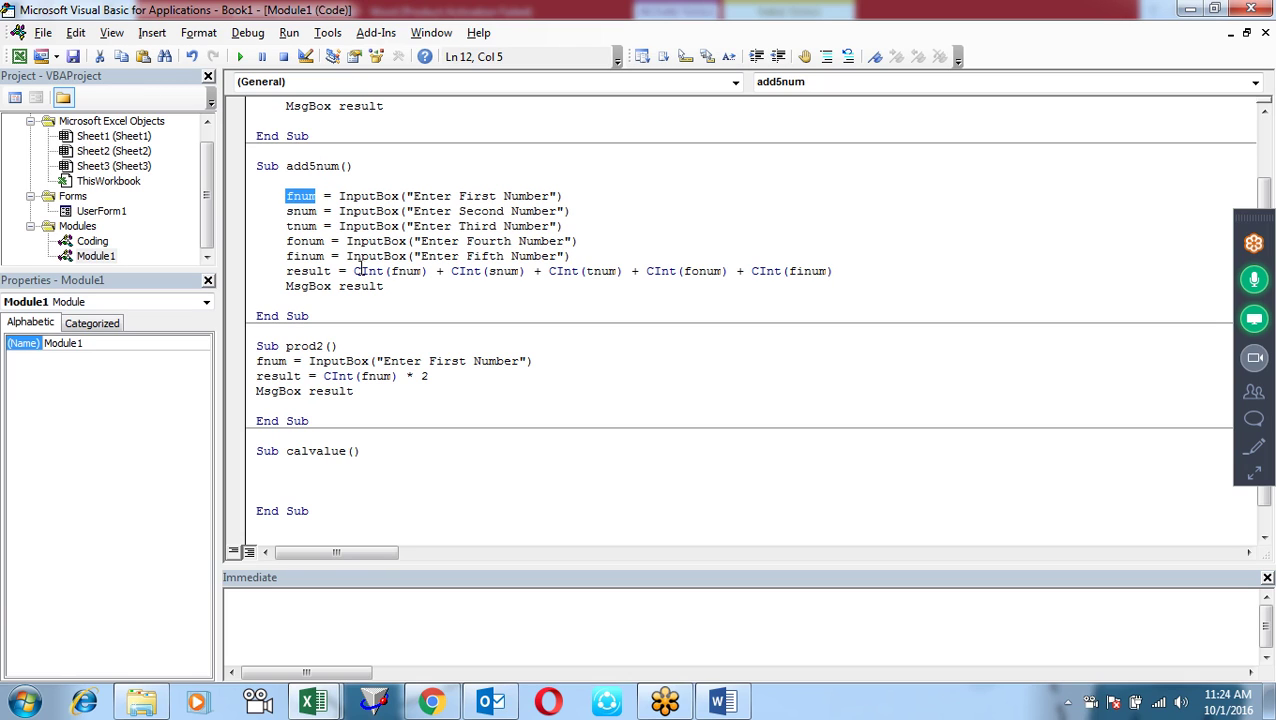
click(362, 466)
scroll(622, 390, down, 1)
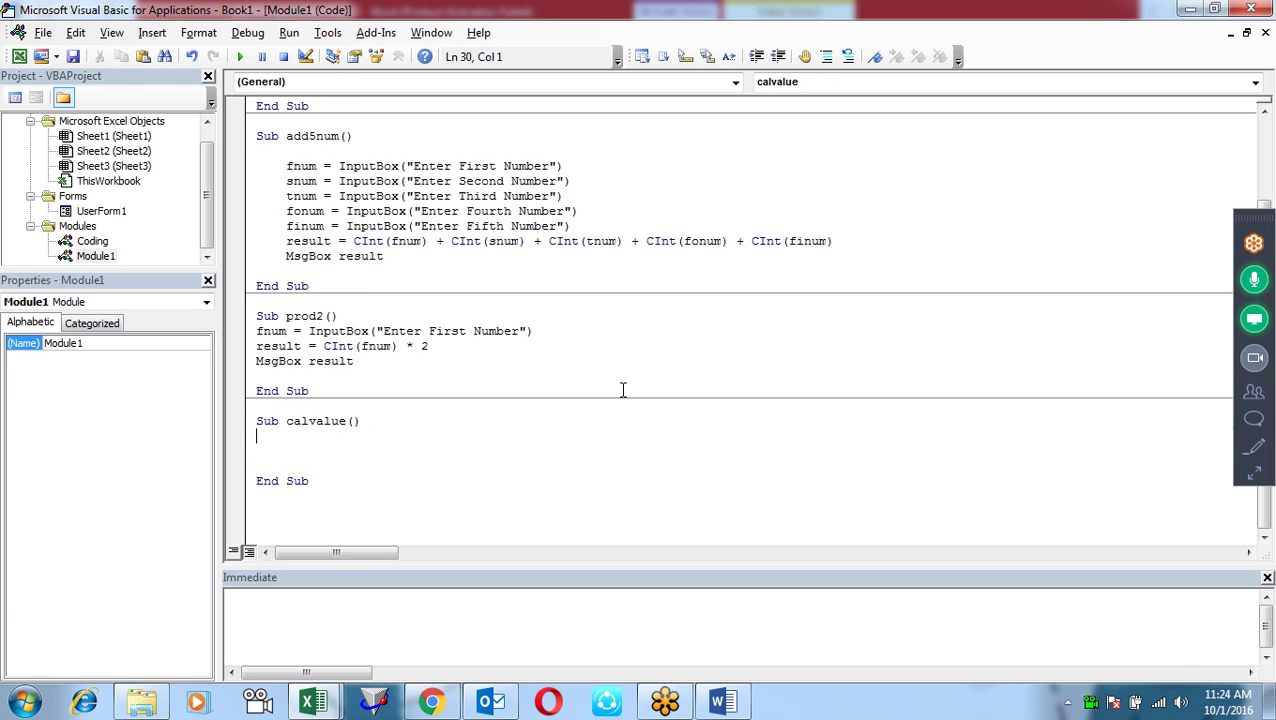
key(Return)
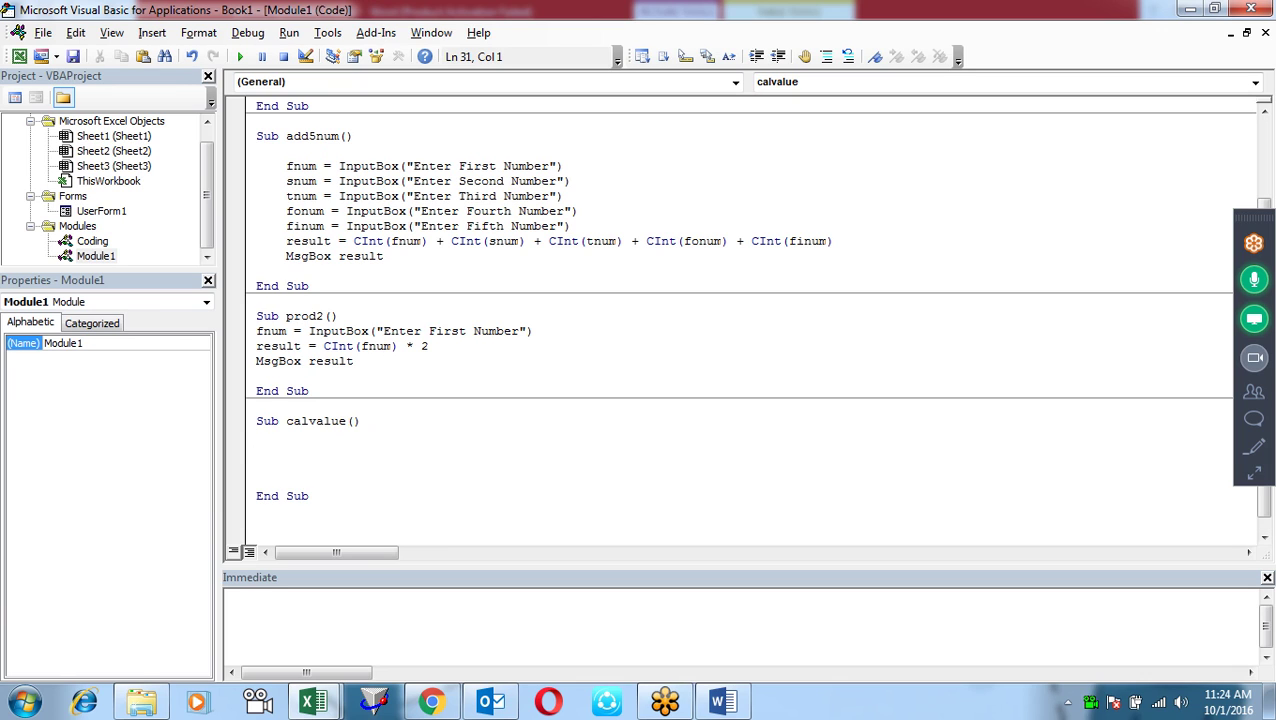
click(1258, 477)
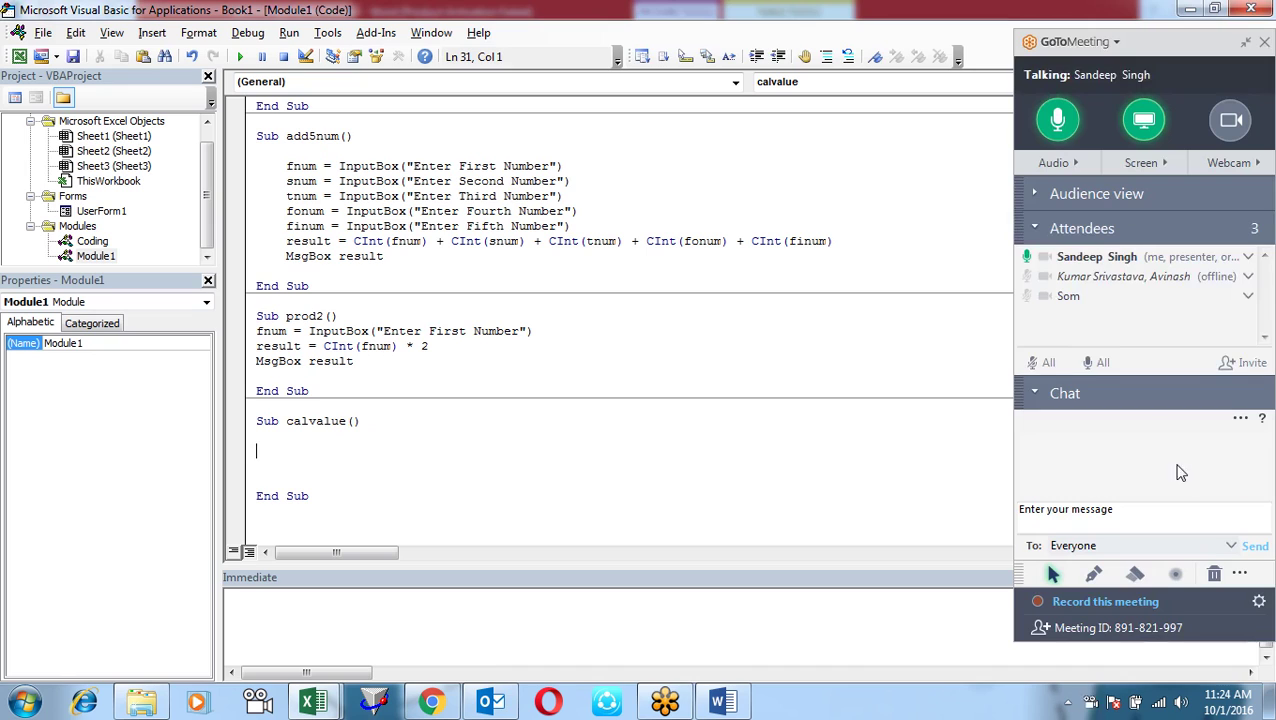
click(1246, 48)
click(346, 451)
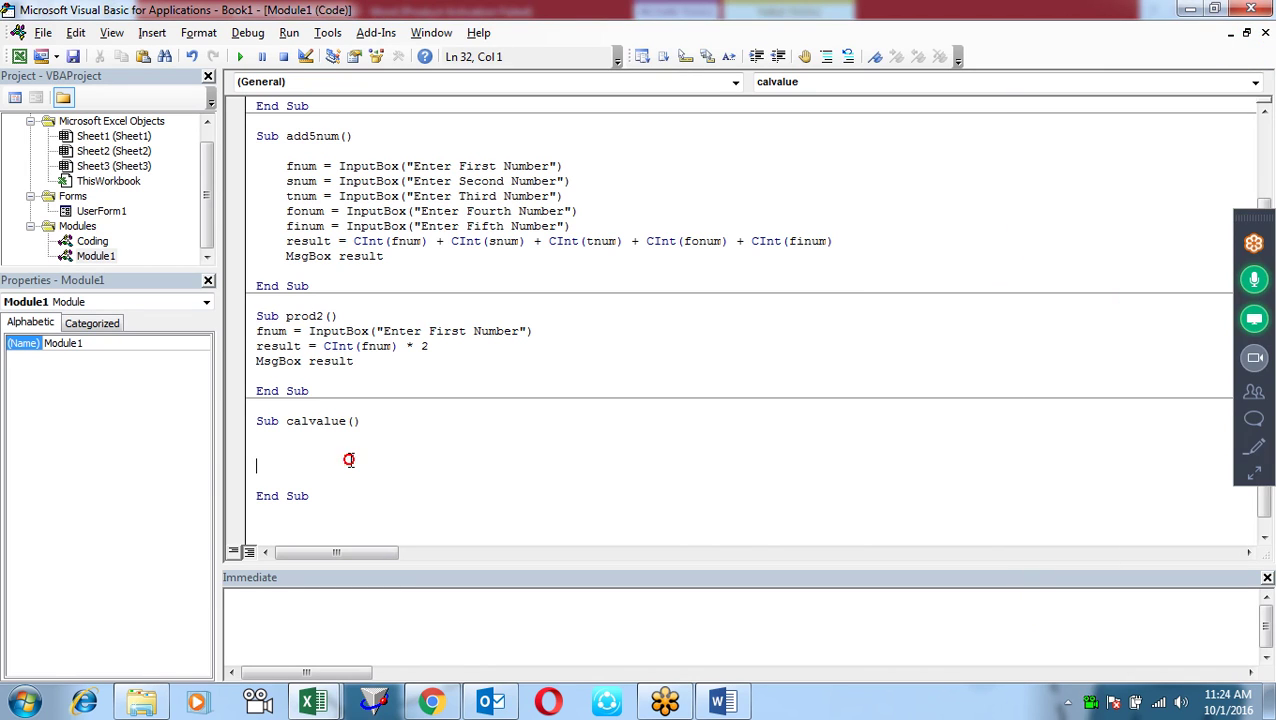
- Declare Dim sItemName As String in calvalue, correcting the variable name
text(dim)
text(sI)
text( tem)
text(Name)
click(295, 466)
click(392, 463)
text(as)
text( stri)
key(Tab)
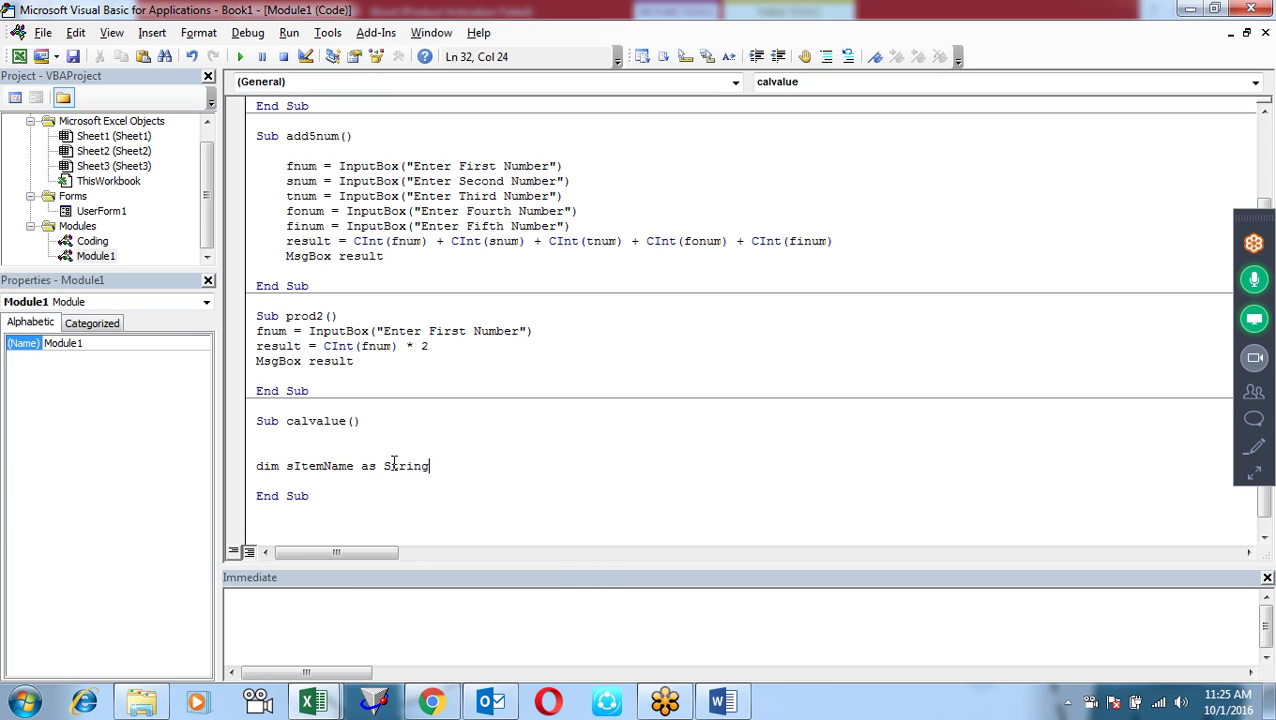
key(Return)
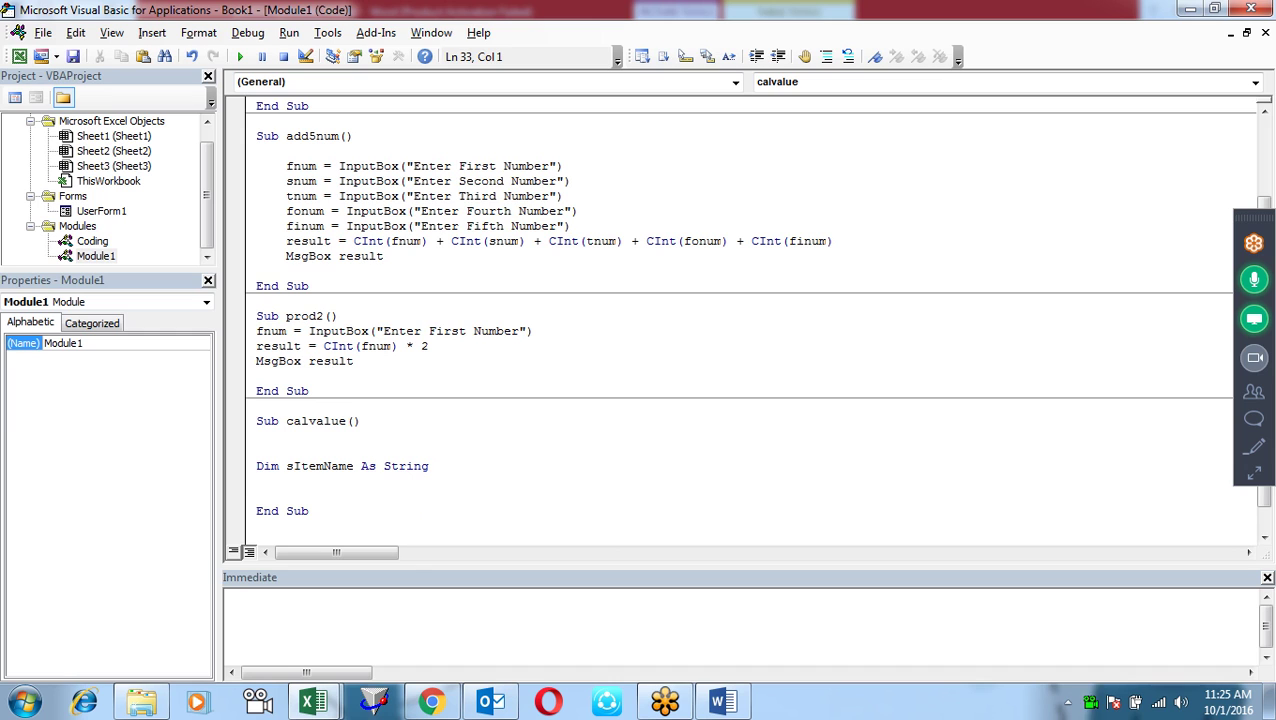
key(alt+Tab)
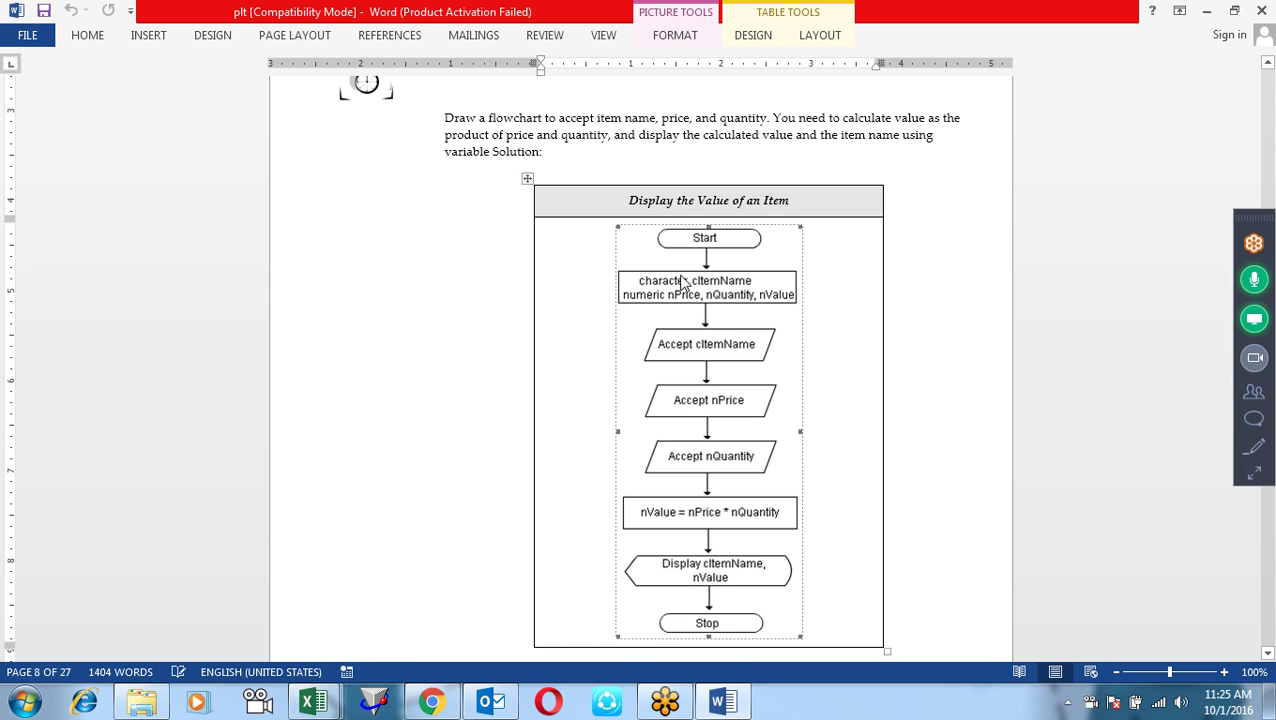
- Declare Dim iPrice As Integer below sItemName in calvalue
key(alt+Tab)
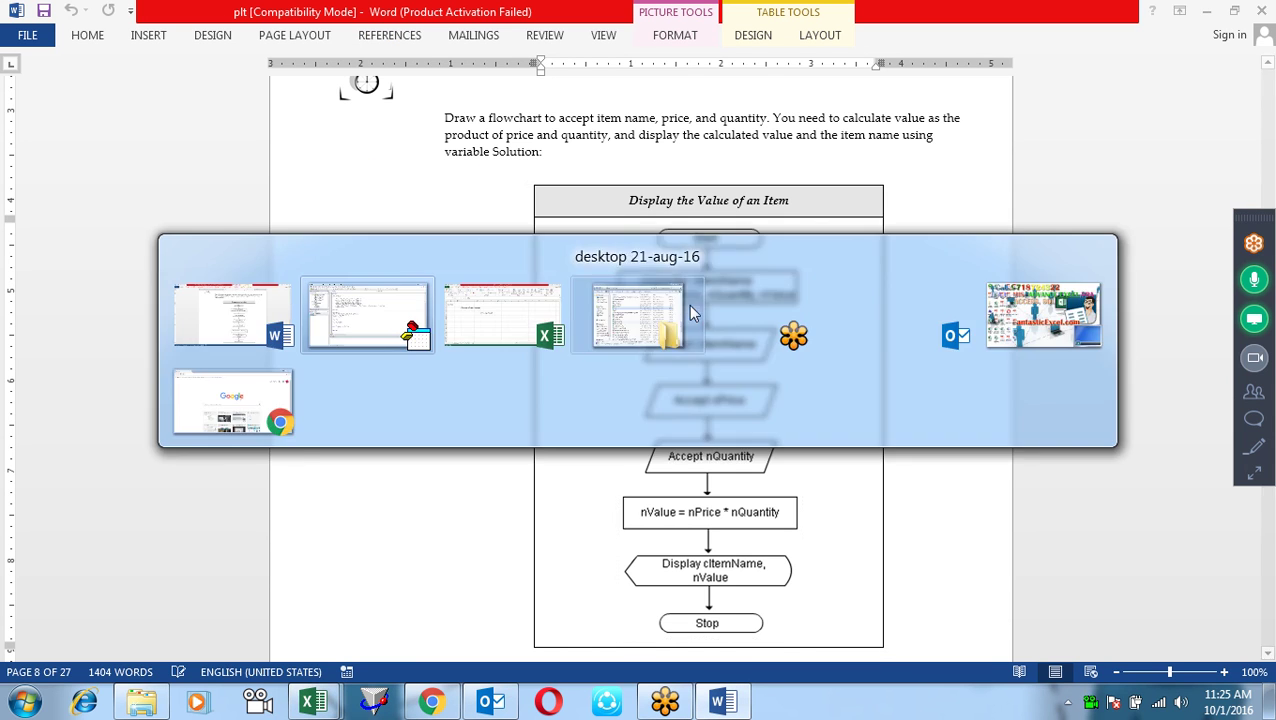
key(alt+Tab)
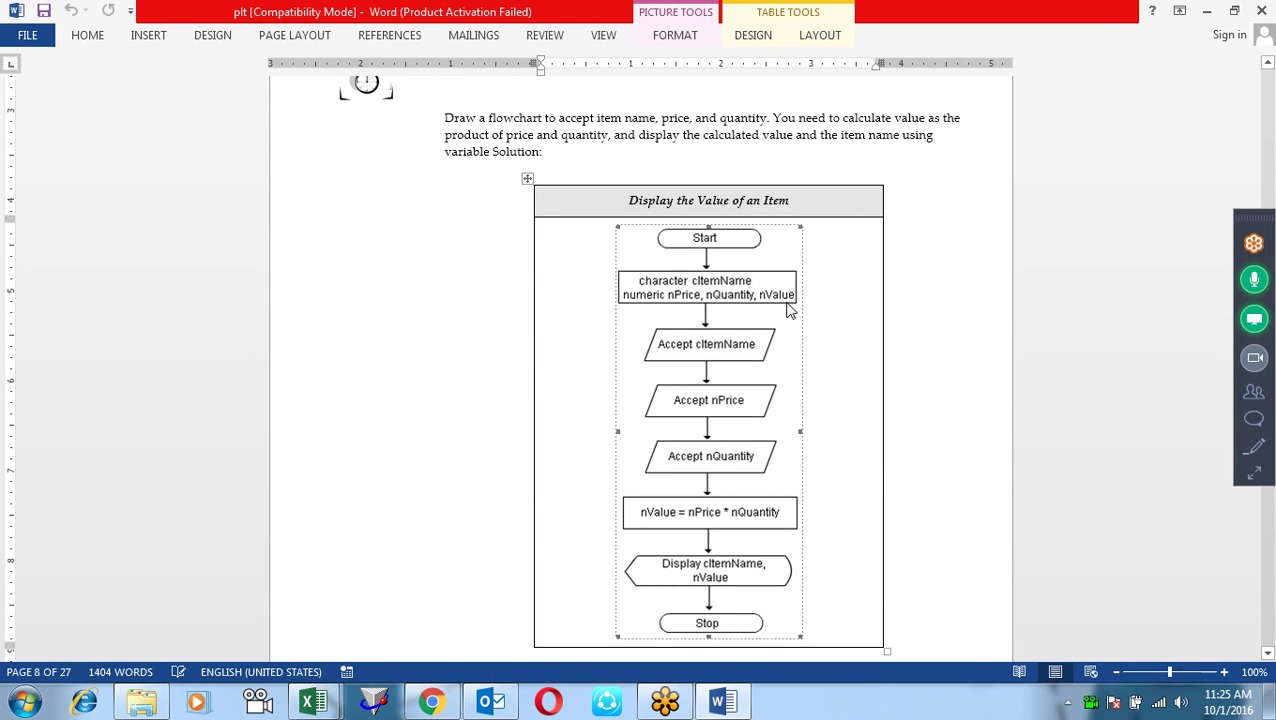
key(alt+Tab)
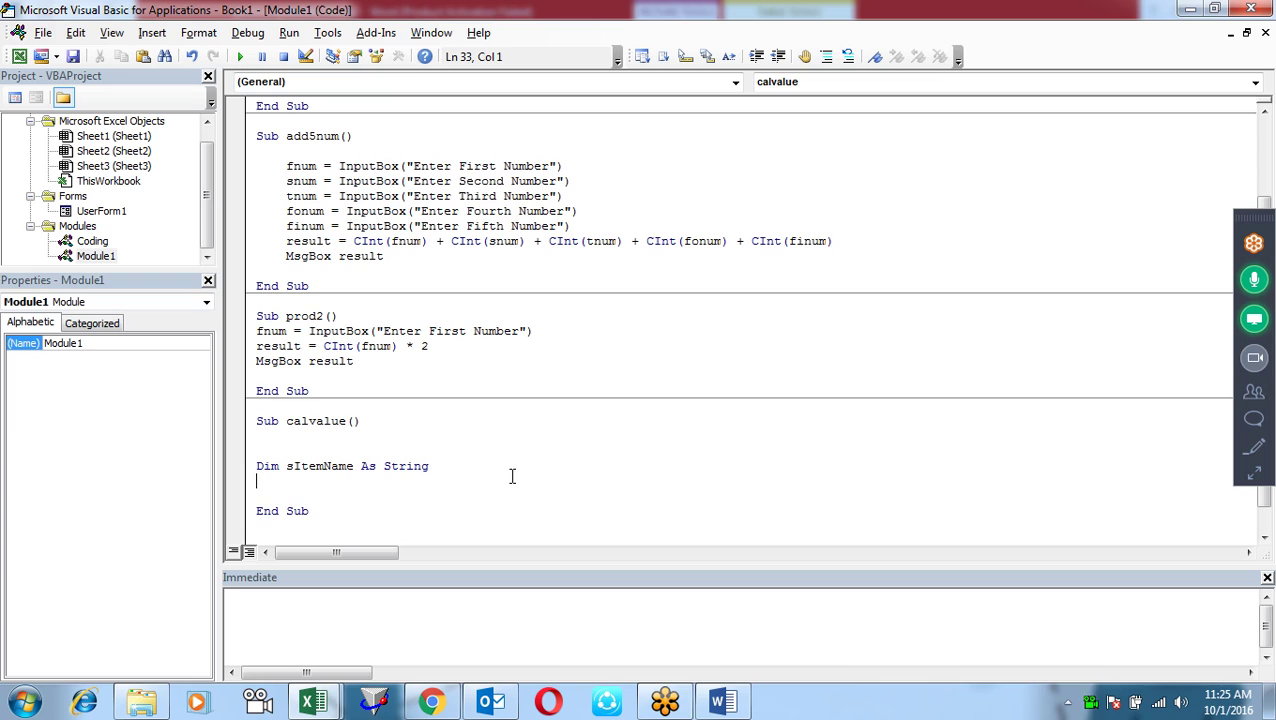
text(dim)
text(s)
key(BackSpace)
text(iPrice)
text( as )
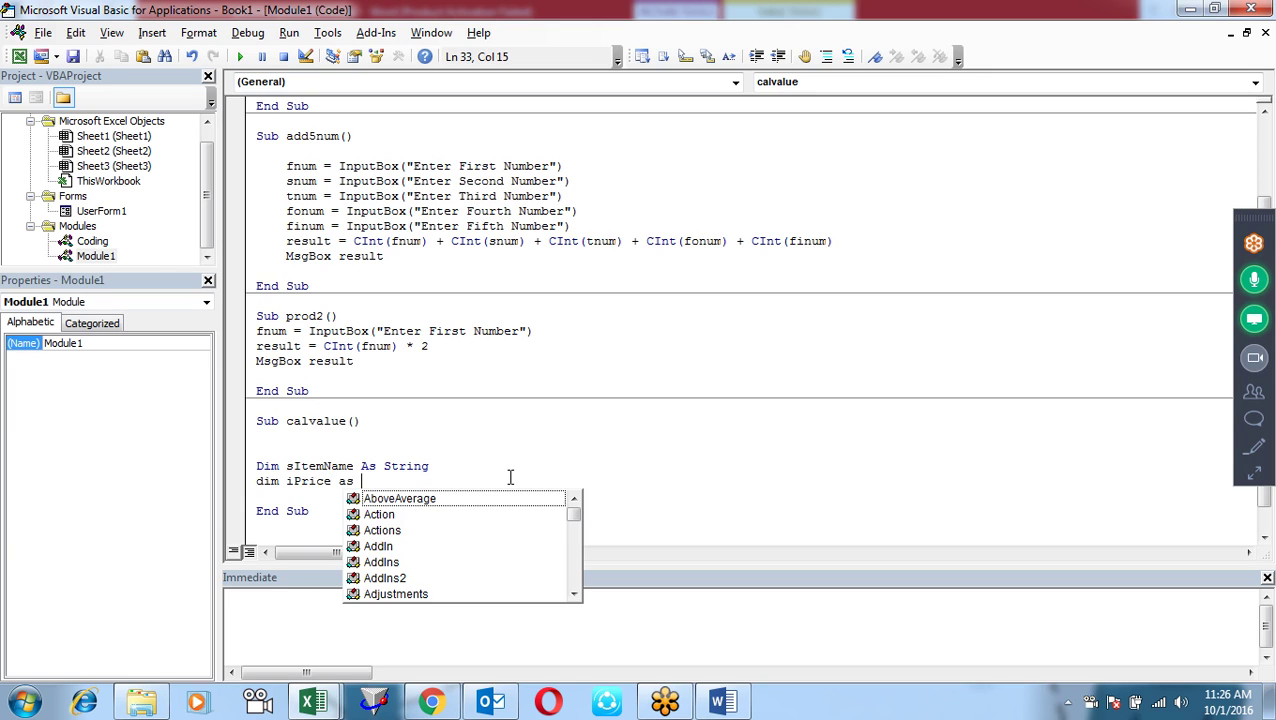
text(int)
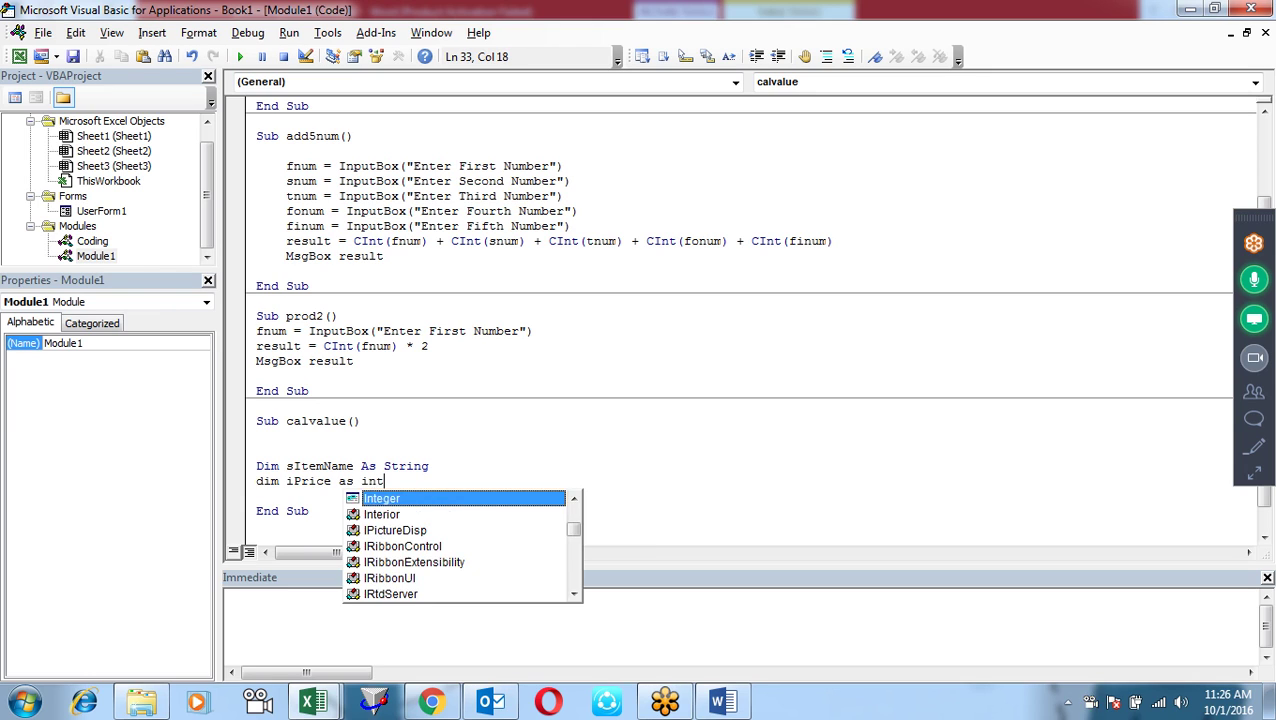
key(Tab)
key(Return)
- Declare iQty and iValue As Integer on their own lines, then begin another Dim line
text(dim )
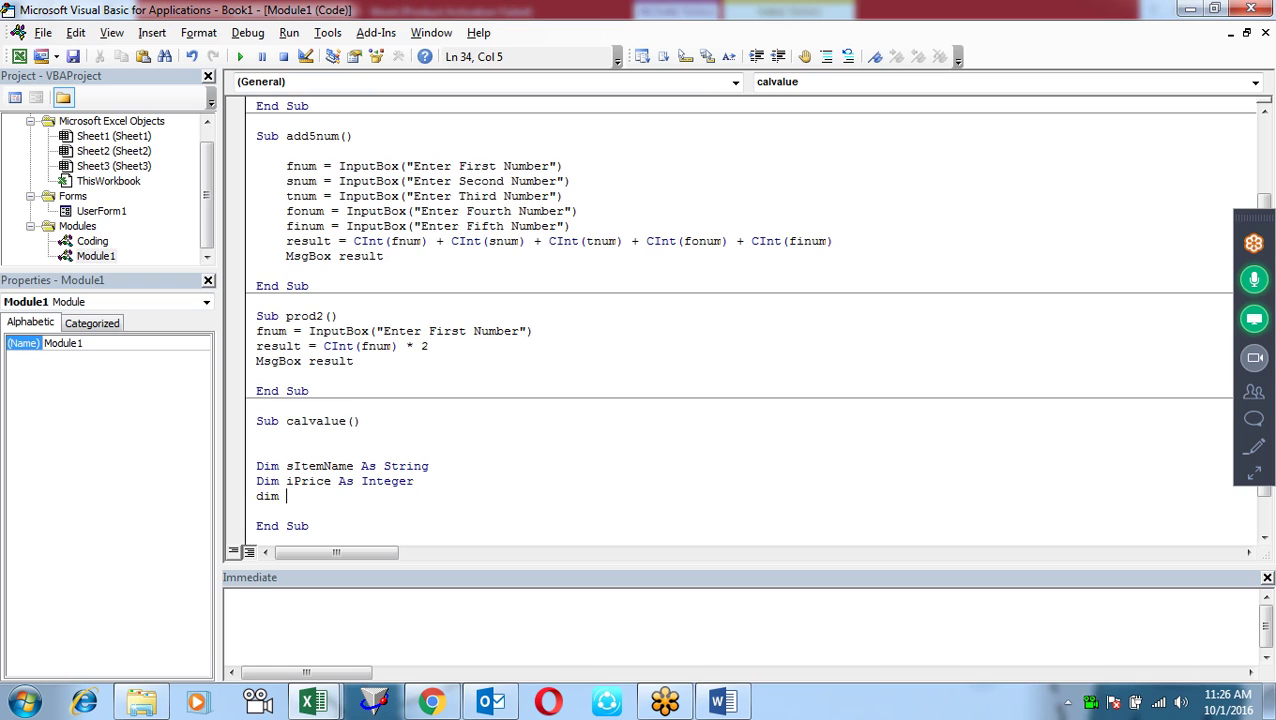
text(iQty as)
text( in)
key(Tab)
key(Return)
text(Dim )
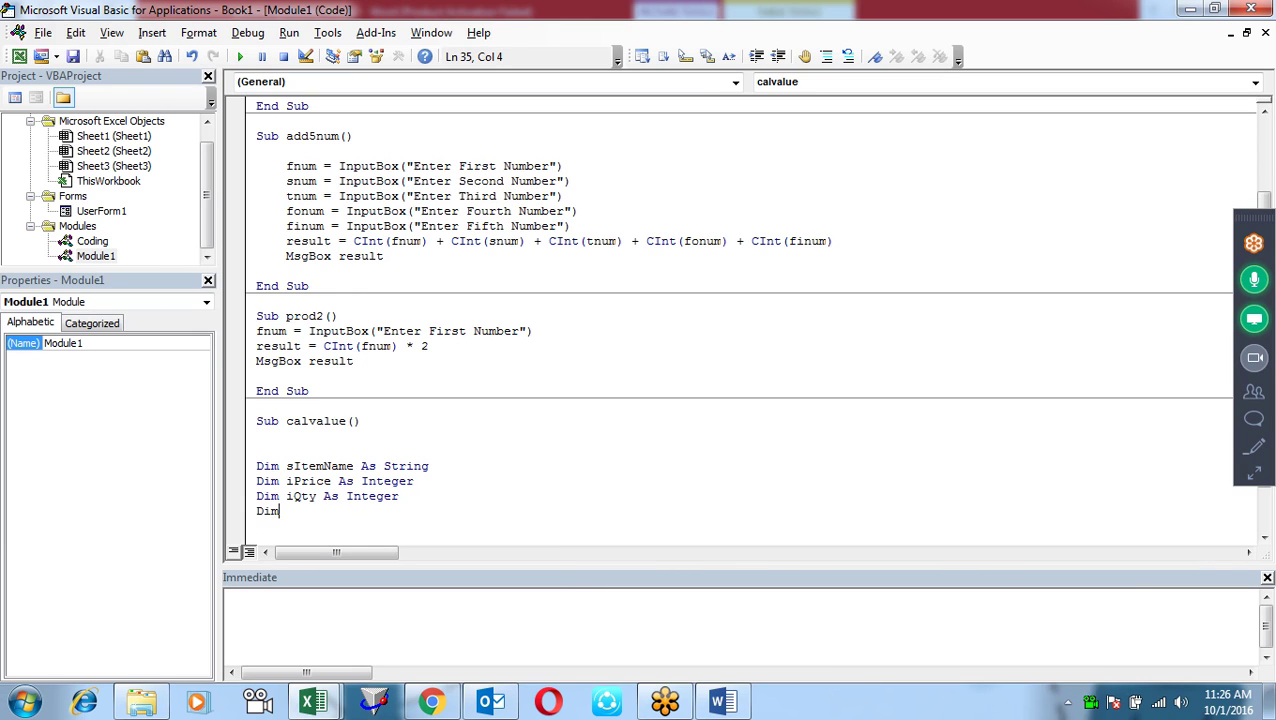
text(iValue as in)
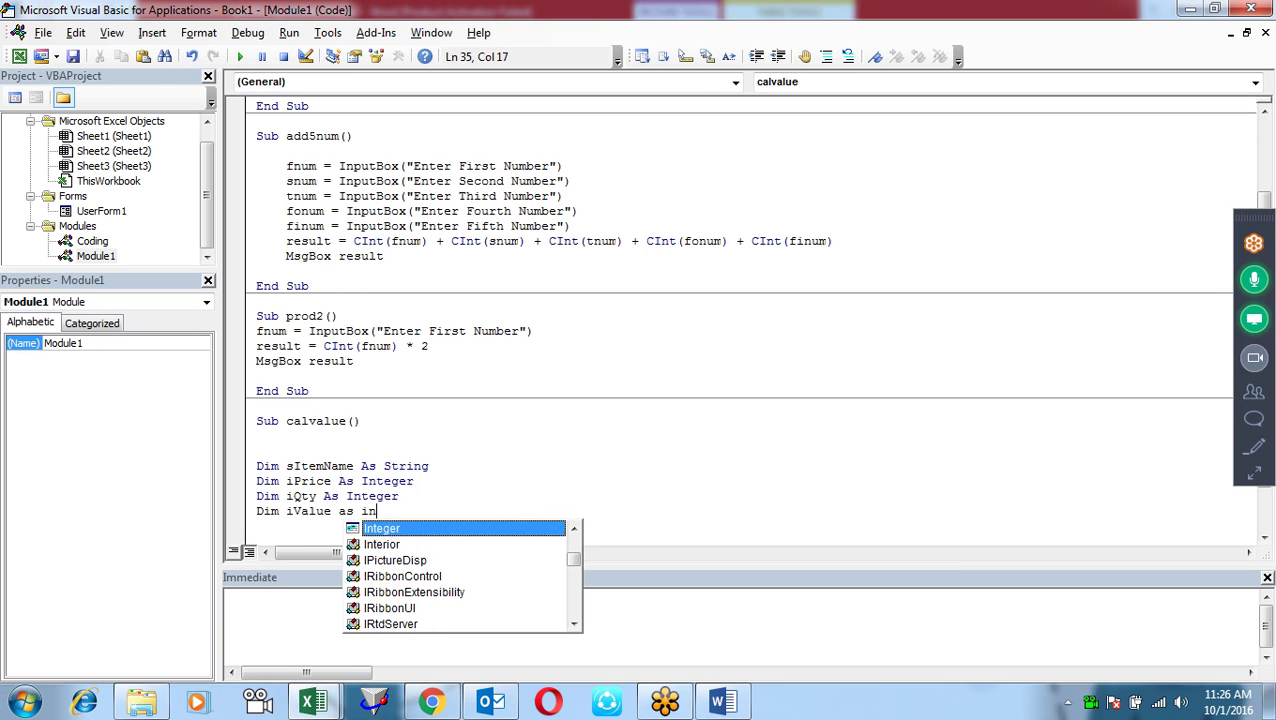
key(Tab)
key(Down)
key(Down)
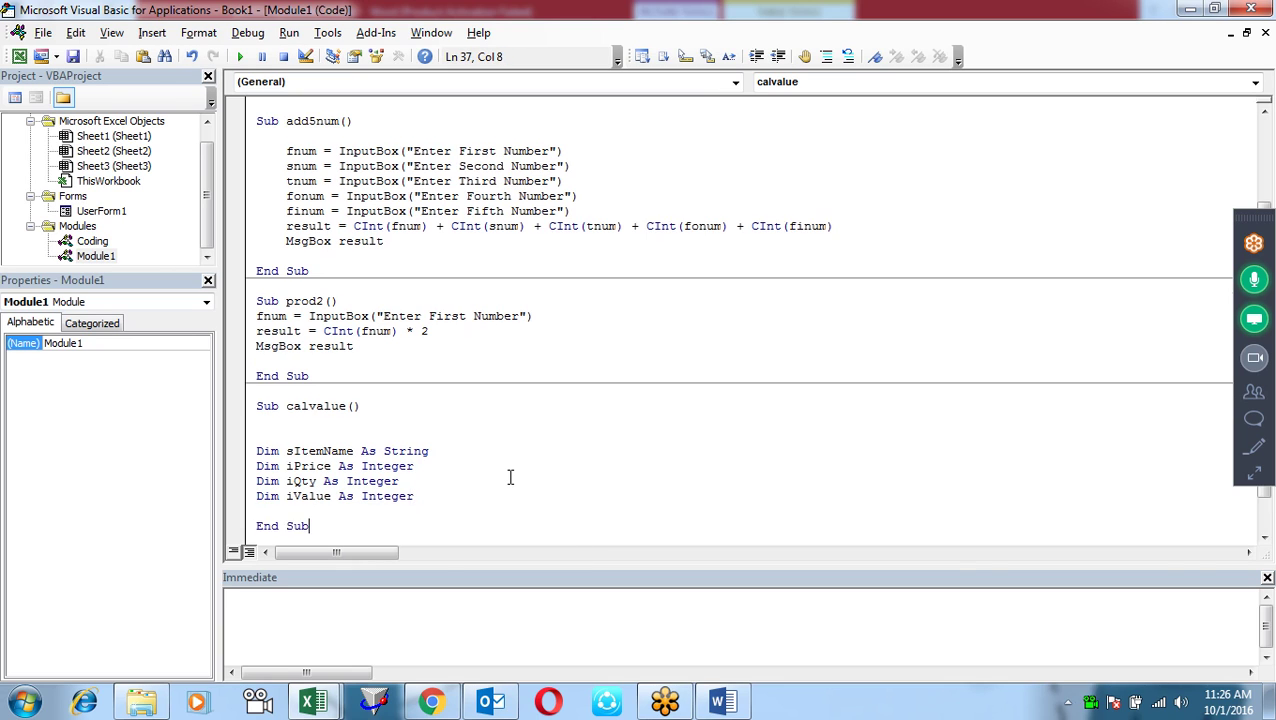
key(Down)
key(Up)
key(Up)
key(Return)
key(Return)
click(256, 466)
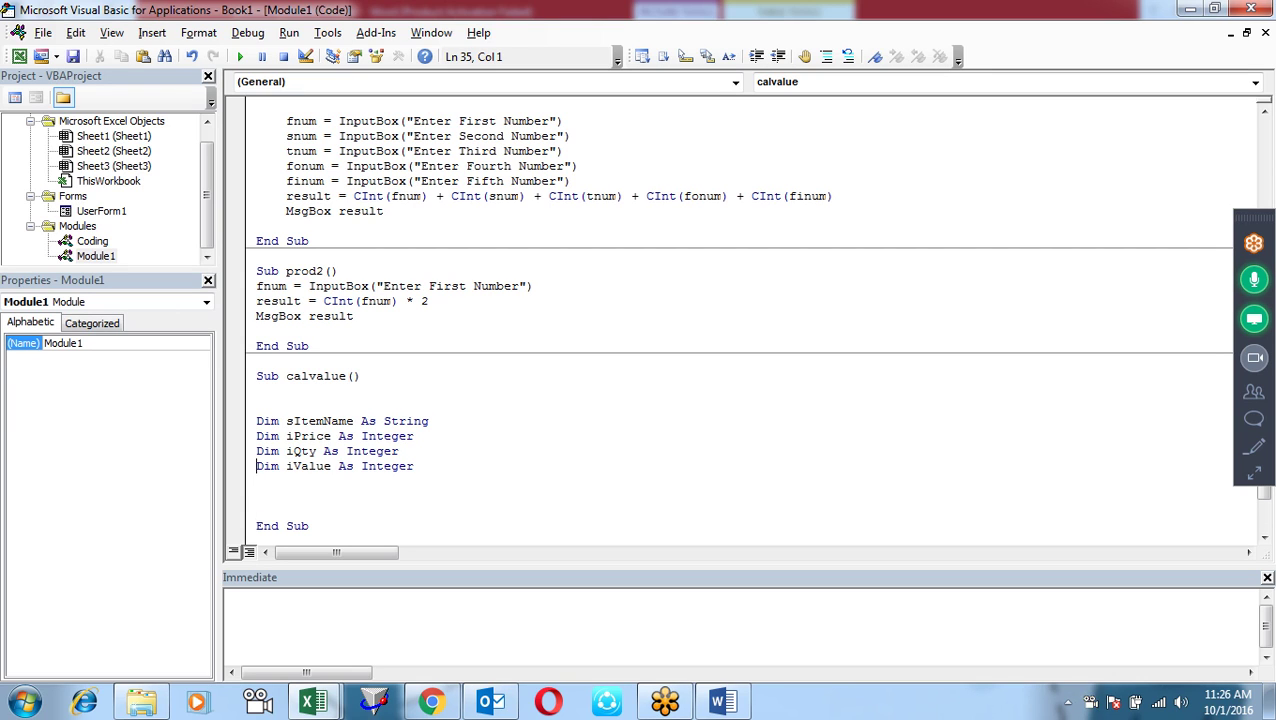
click(256, 495)
text(dim iproc)
- Write a one-line Dim declaring iPrice, iQty and iValue, each As Integer
key(BackSpace)
key(BackSpace)
key(BackSpace)
text(Price, )
text(iQty)
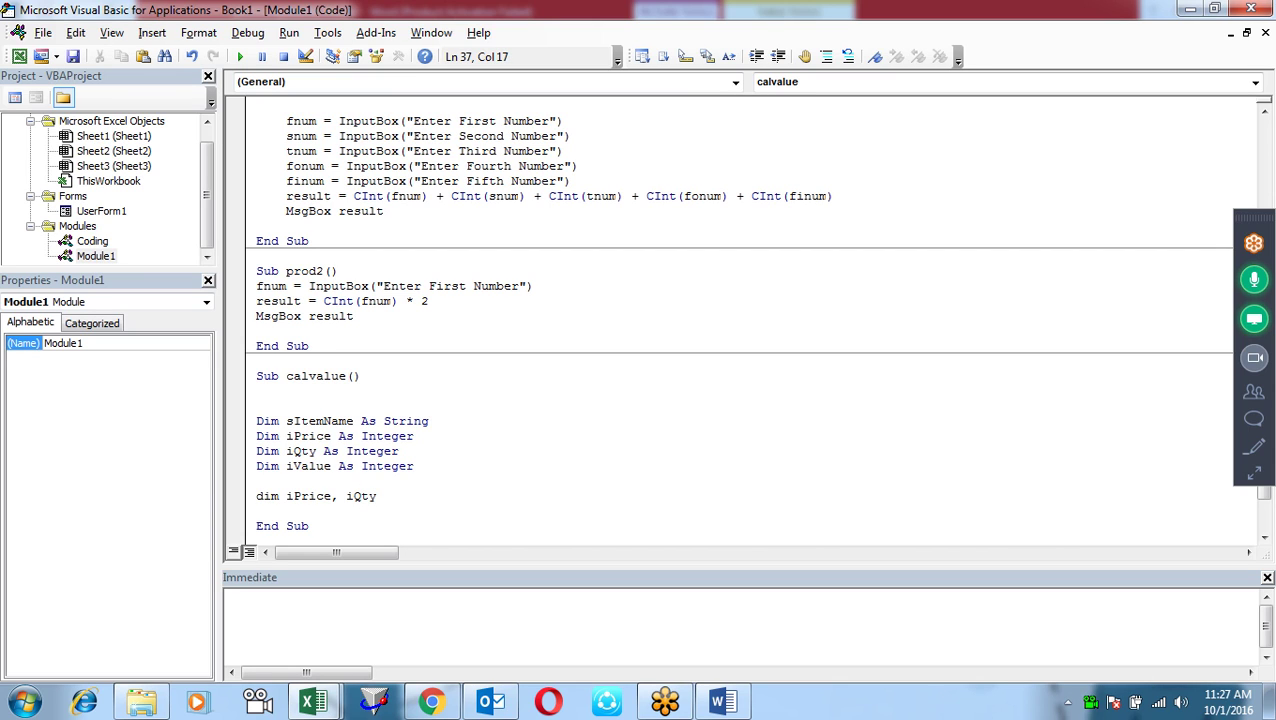
text(, i)
text(Value as integer)
key(Return)
drag(390, 496, 536, 503)
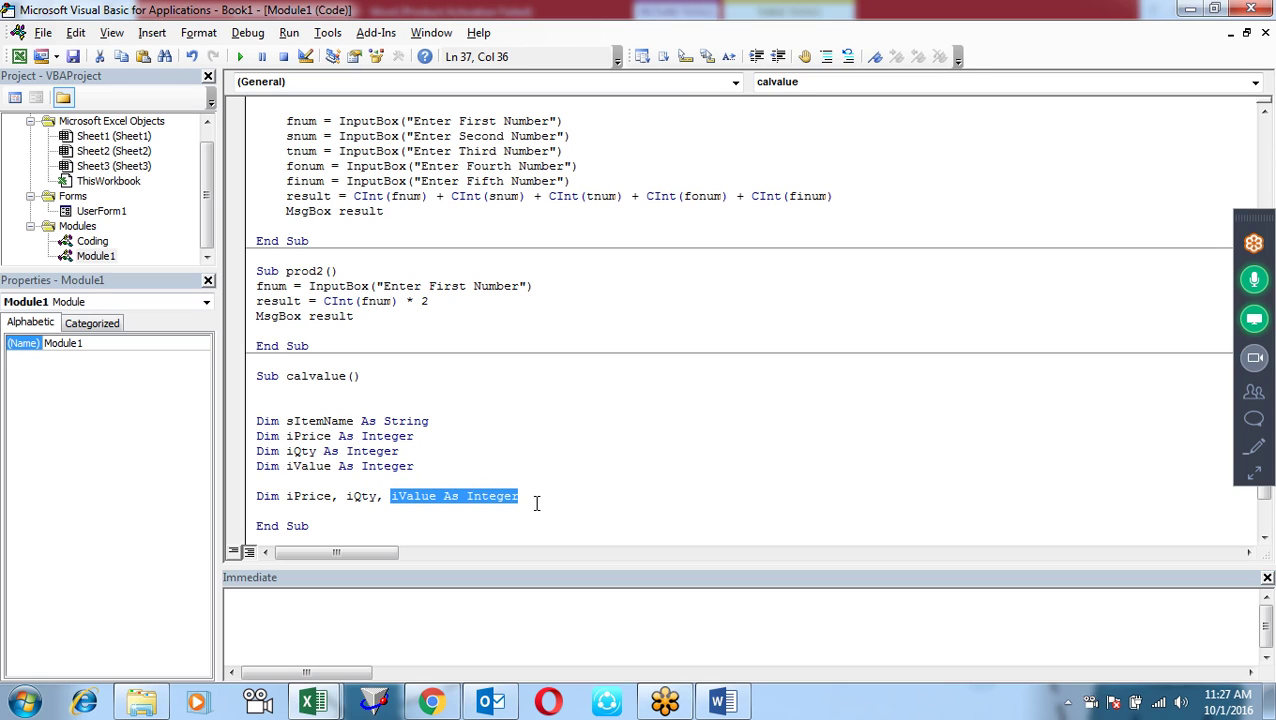
drag(379, 496, 347, 492)
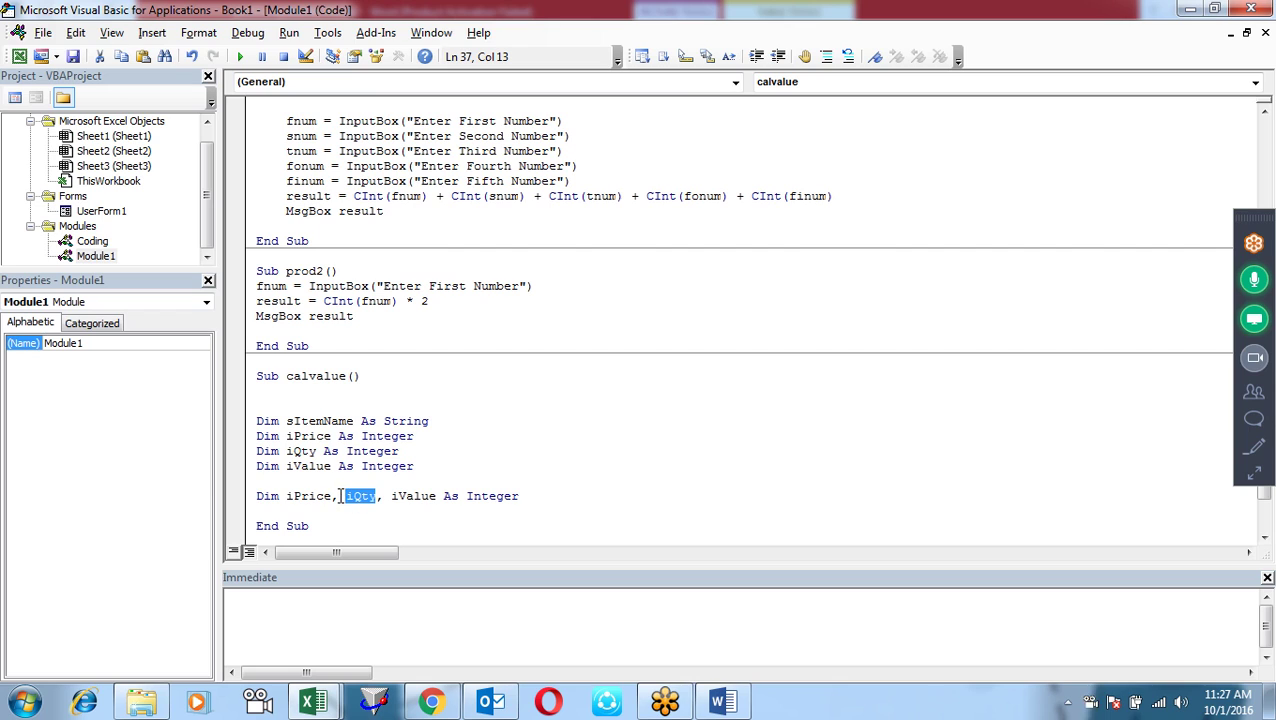
click(330, 496)
drag(330, 496, 290, 496)
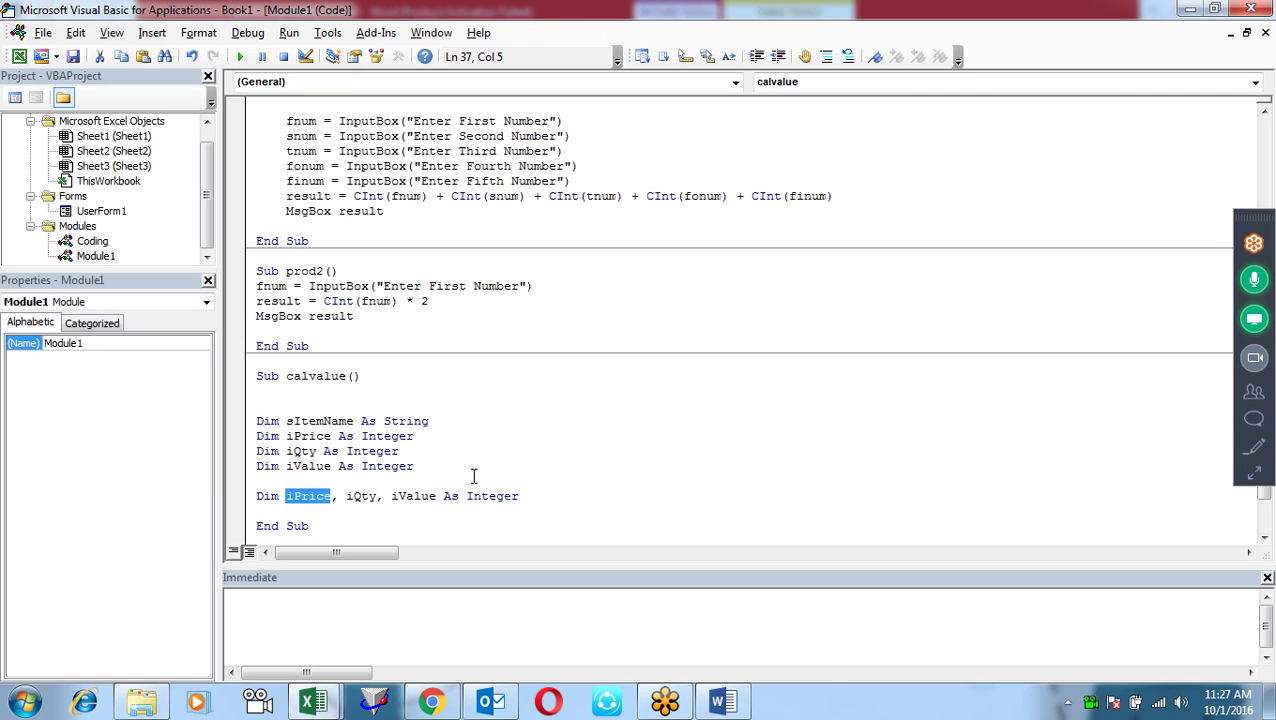
click(334, 497)
text(as )
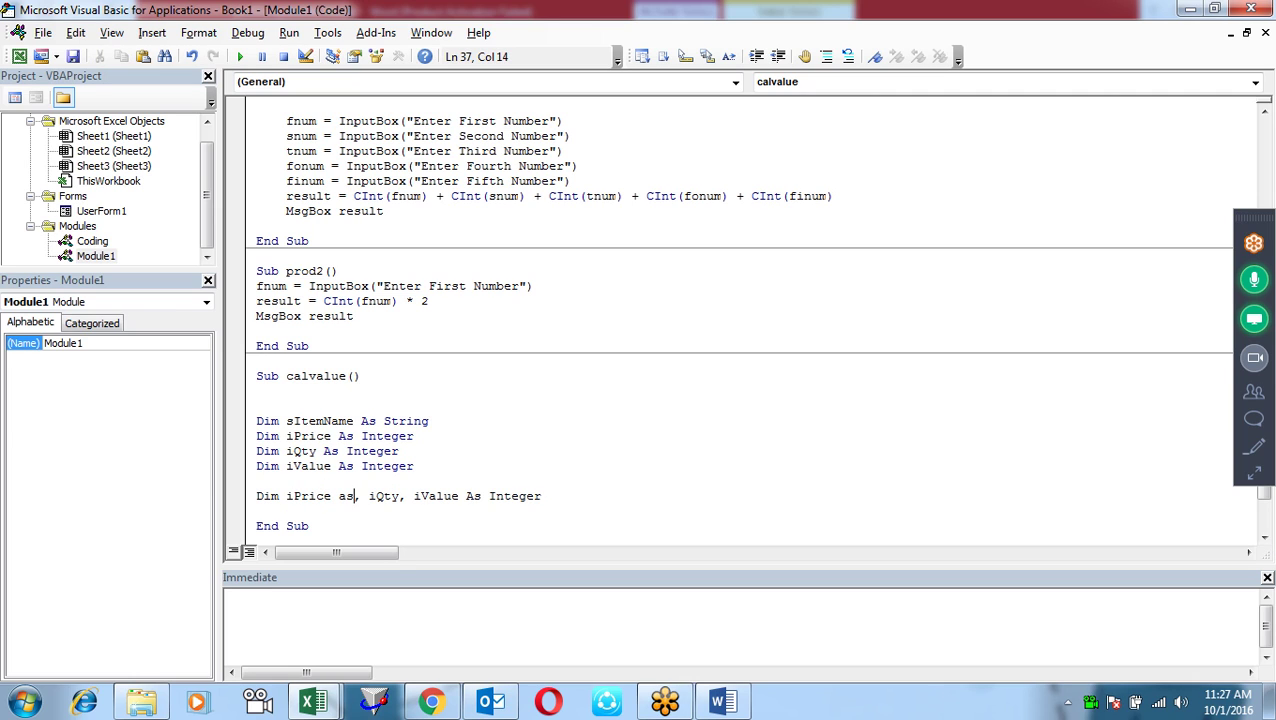
text(In)
key(Tab)
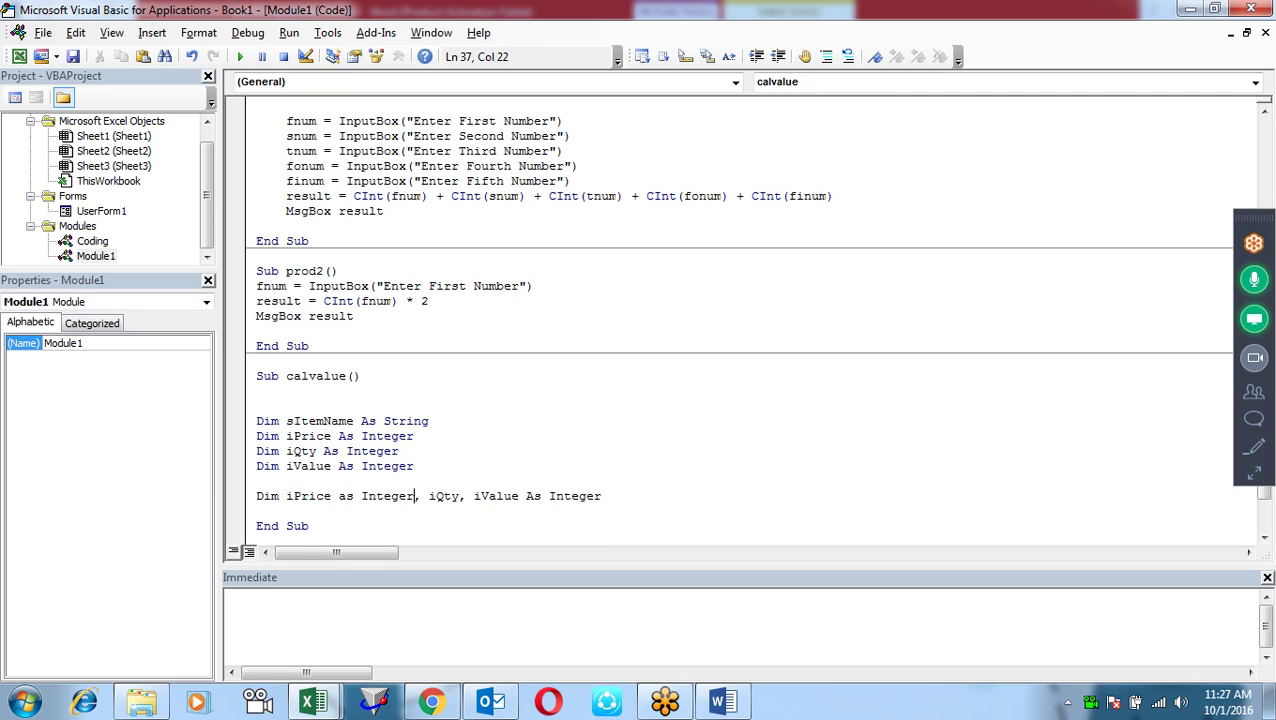
key(Right)
key(Right)
key(Right)
text(as In)
key(Tab)
key(Right)
key(Right)
key(Right)
key(Right)
key(Right)
key(Right)
key(Right)
- Comment out the combined declaration line with an apostrophe and add a blank line
click(257, 511)
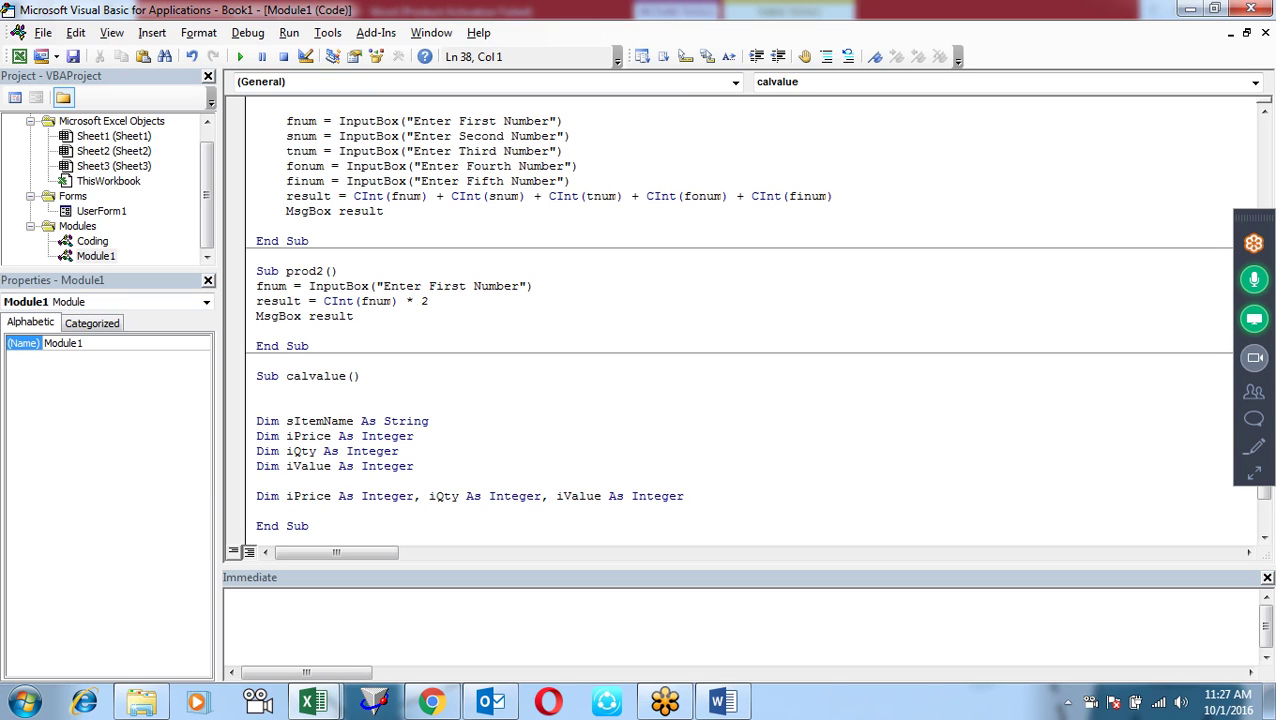
click(600, 496)
click(258, 496)
text(')
click(257, 511)
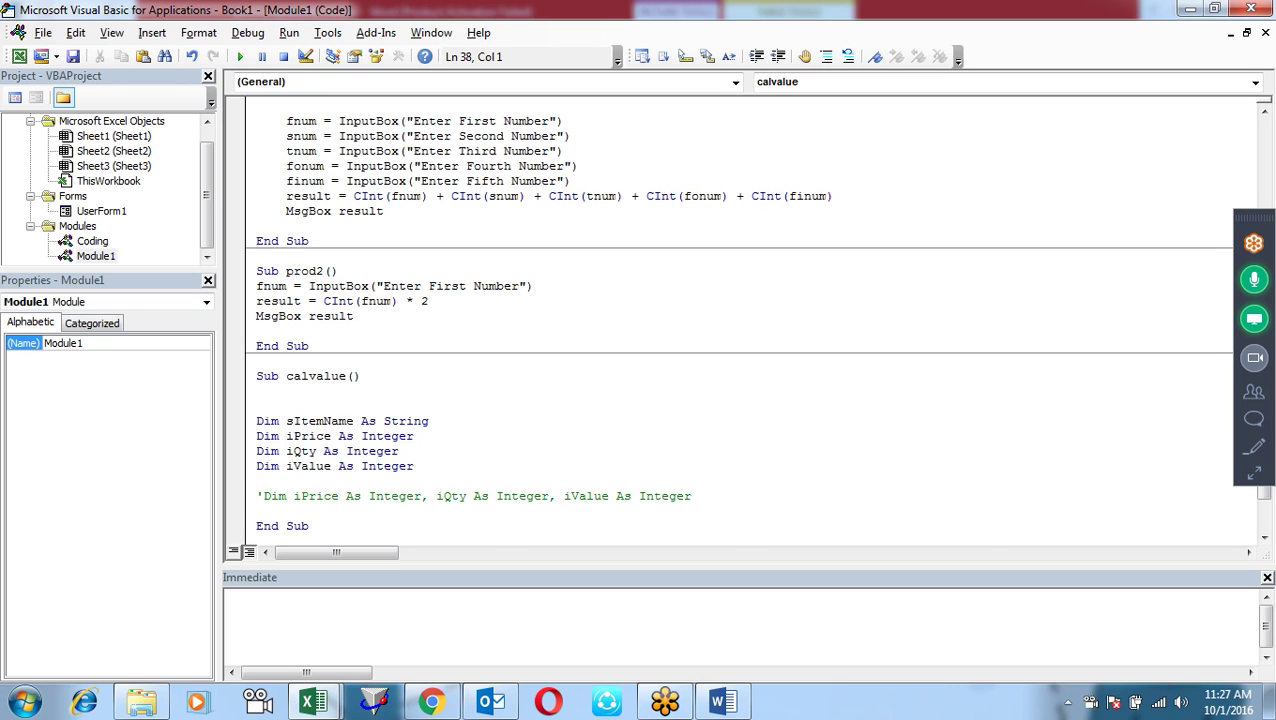
key(Return)
- Add a blank line below the commented declaration in calvalue
scroll(600, 370, down, 2)
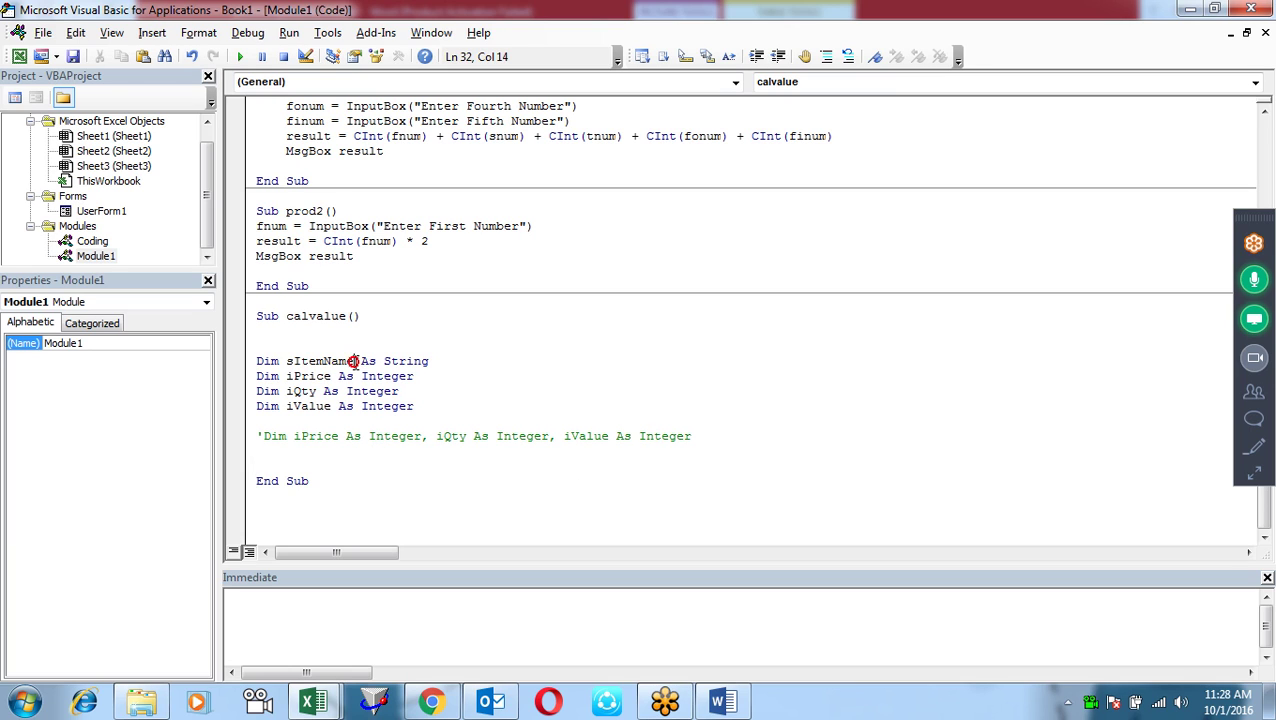
drag(353, 361, 403, 407)
click(391, 451)
key(Return)
key(Return)
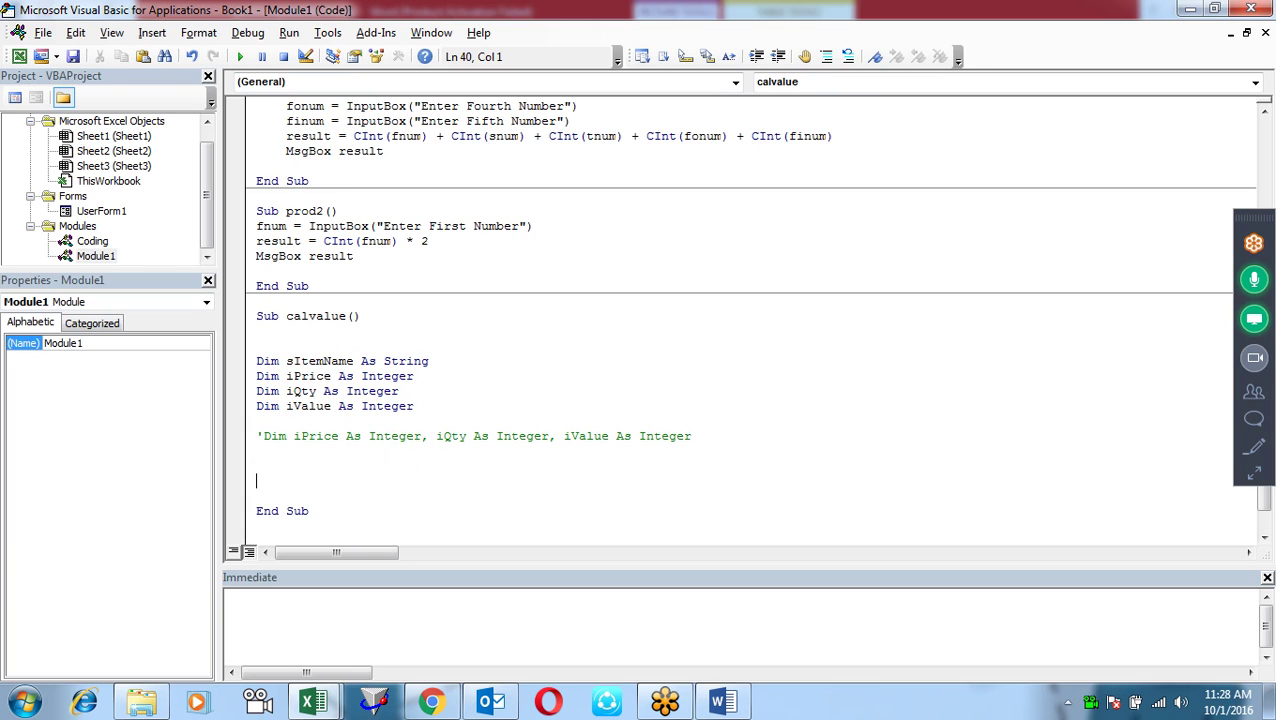
click(305, 456)
- Check the Word flowchart, then return to the calvalue declarations
key(alt+Tab)
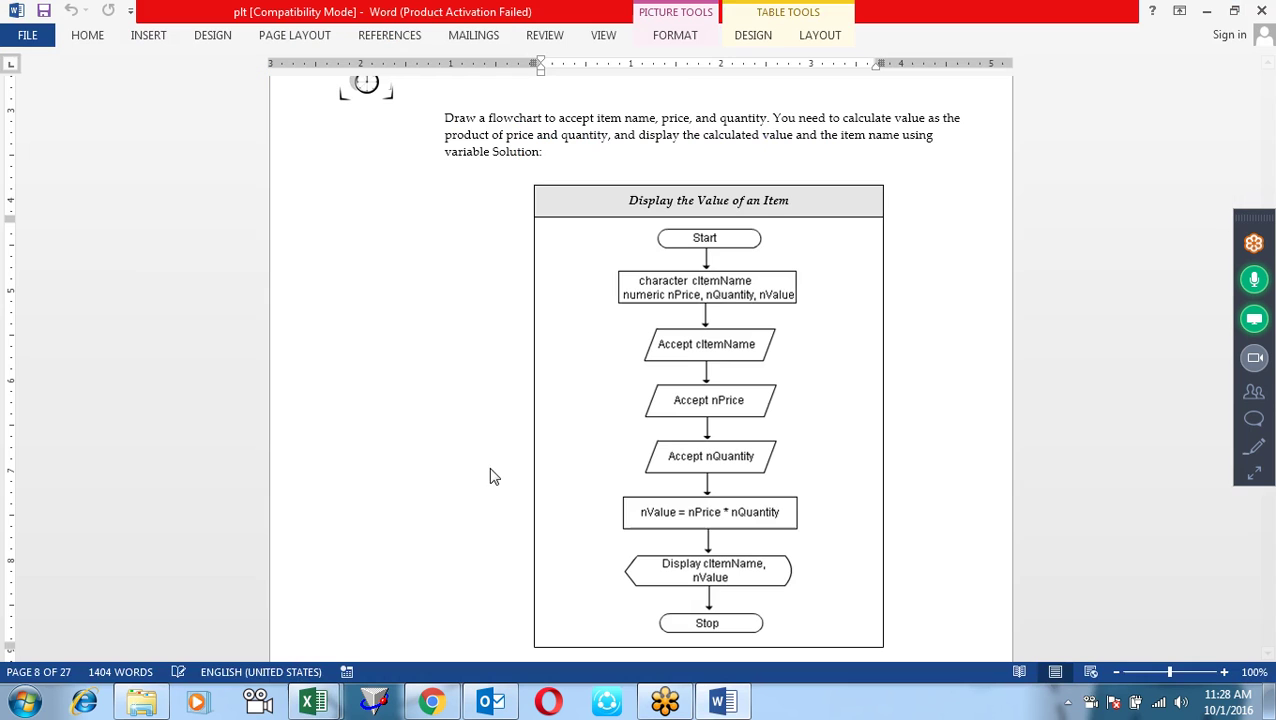
click(712, 288)
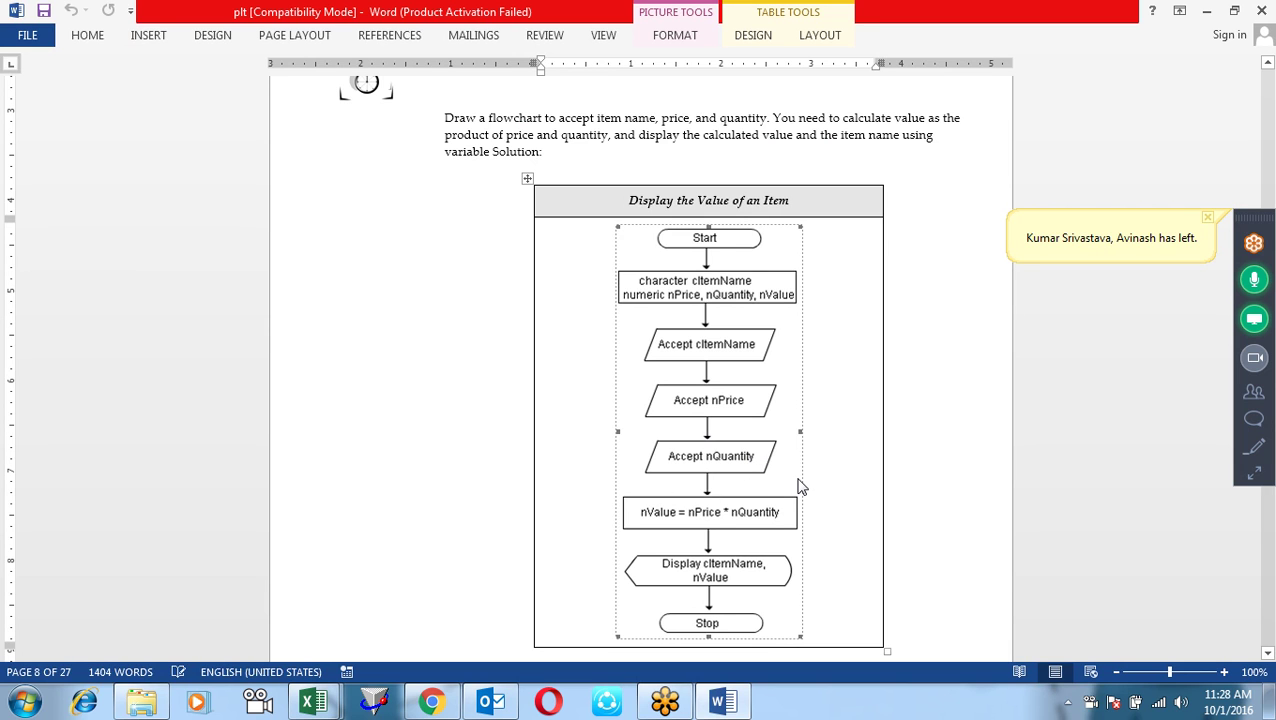
key(alt+Tab)
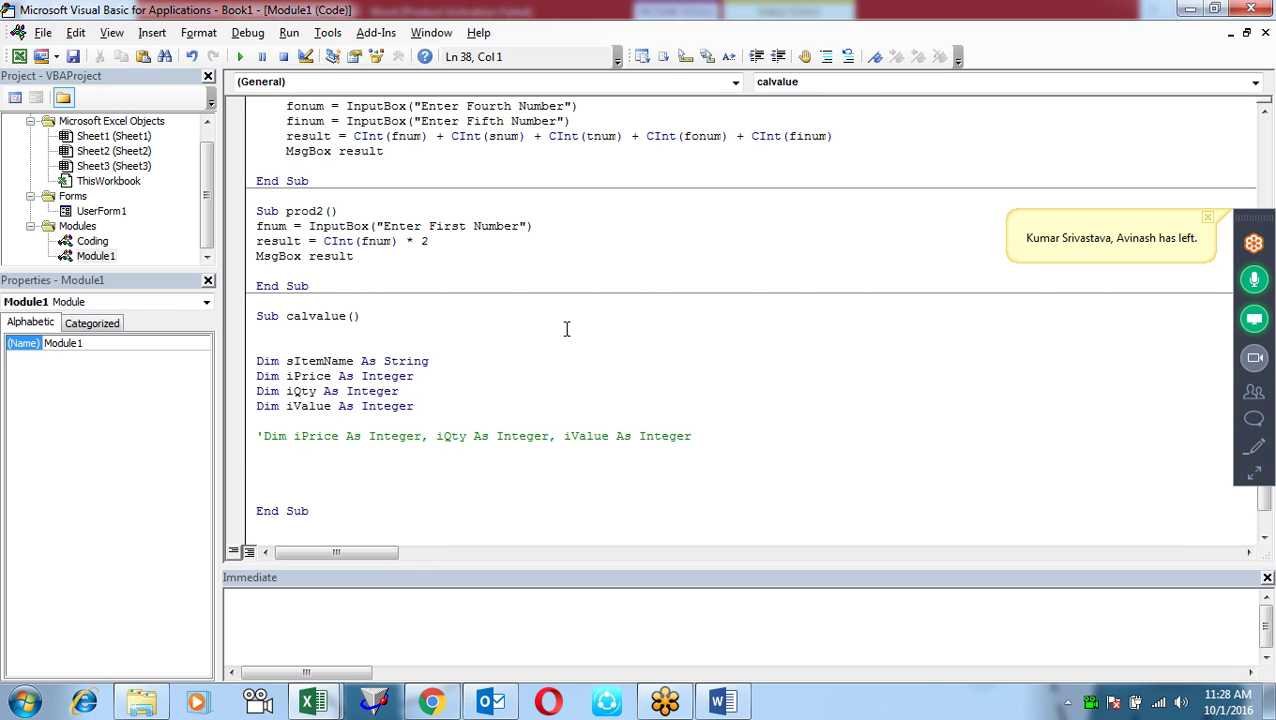
scroll(587, 310, up, 2)
scroll(590, 307, up, 1)
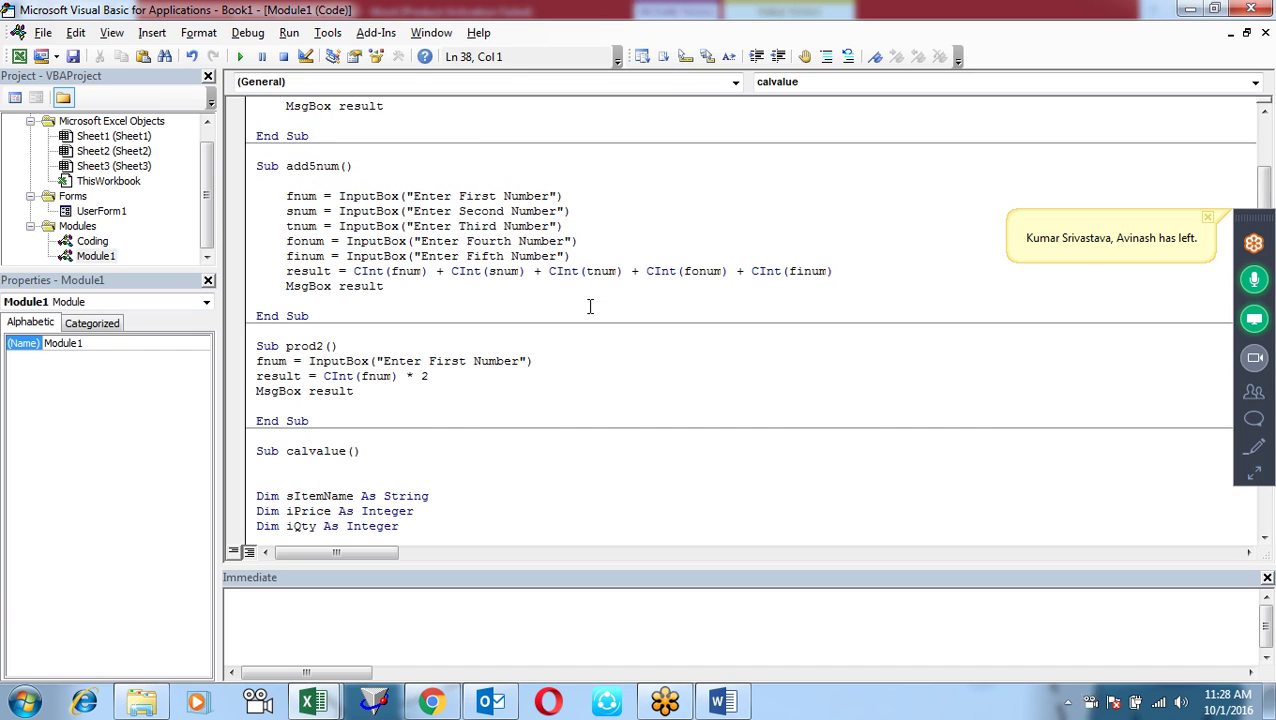
scroll(478, 366, down, 2)
scroll(478, 366, down, 2)
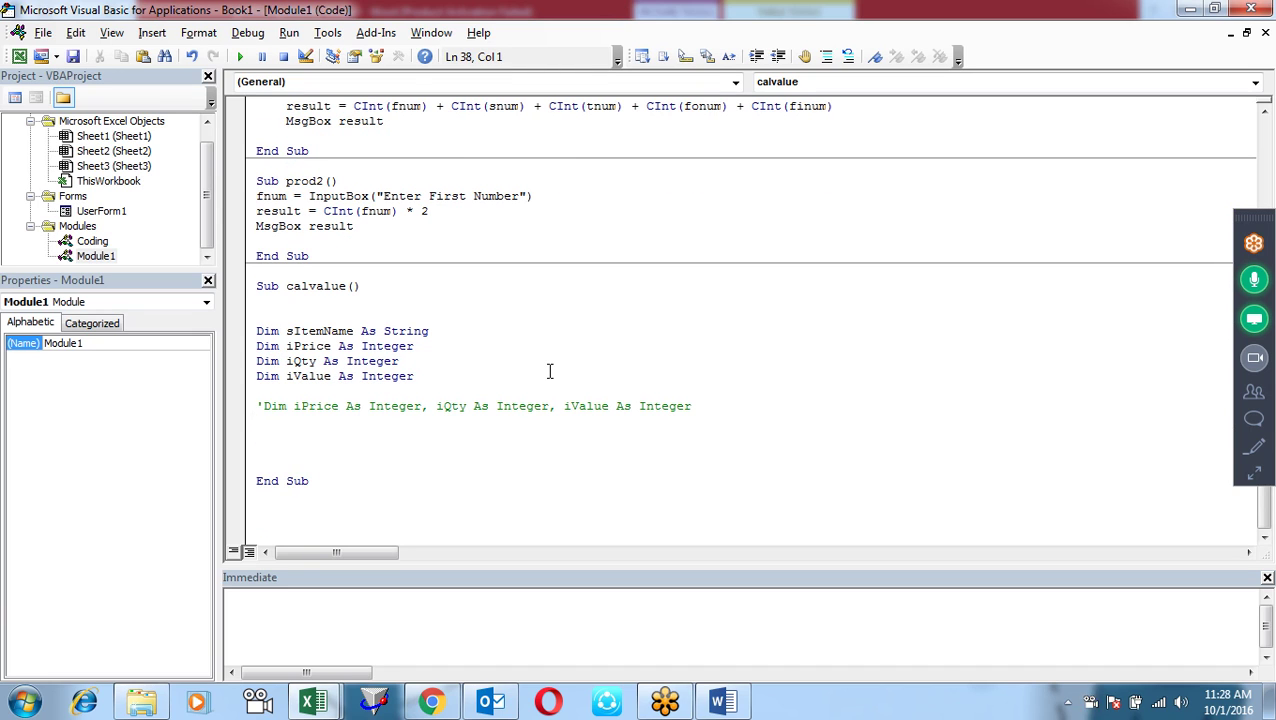
- Assign sItemName = InputBox("Enter Item") in calvalue
text(sitemname=Inputbox("Enter)
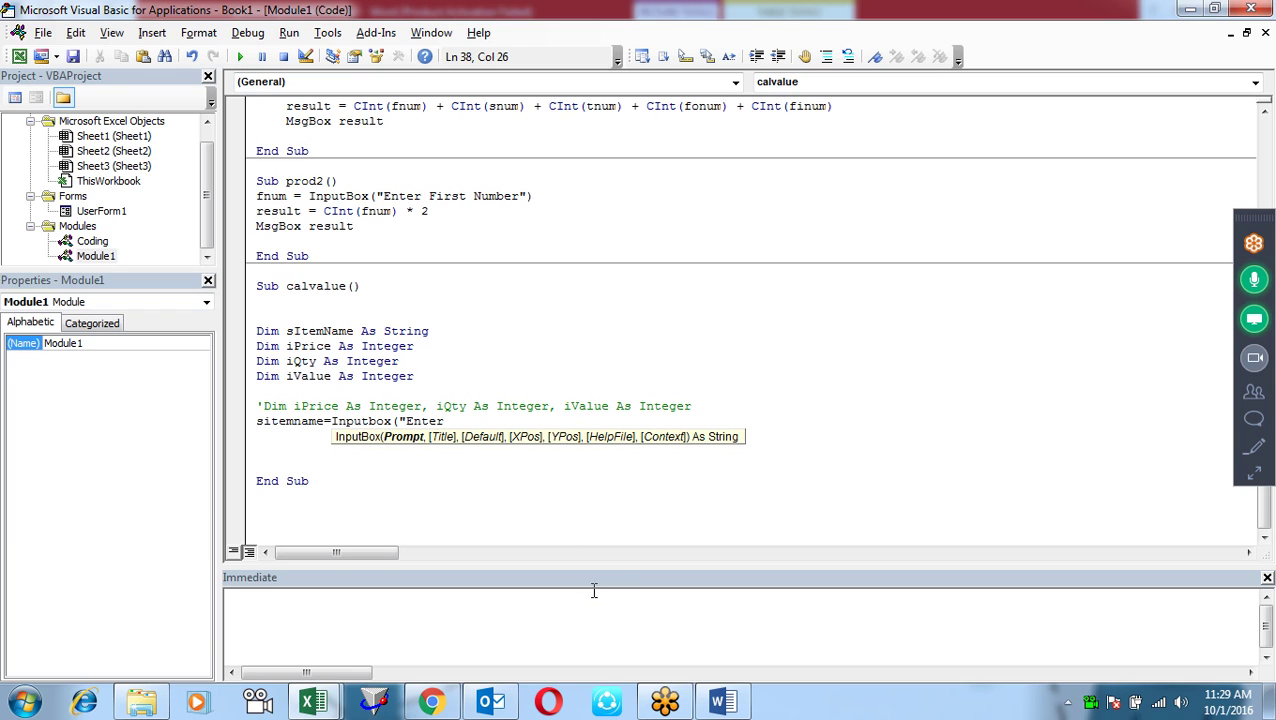
click(318, 433)
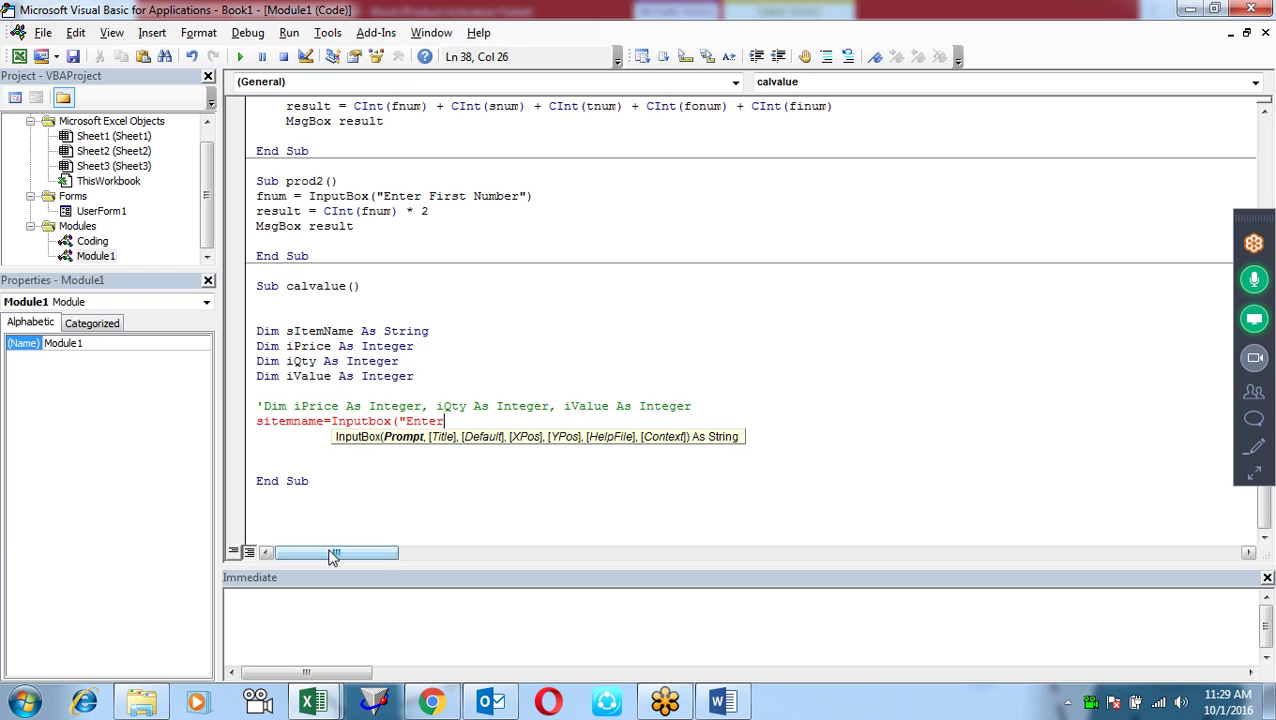
text(Item")
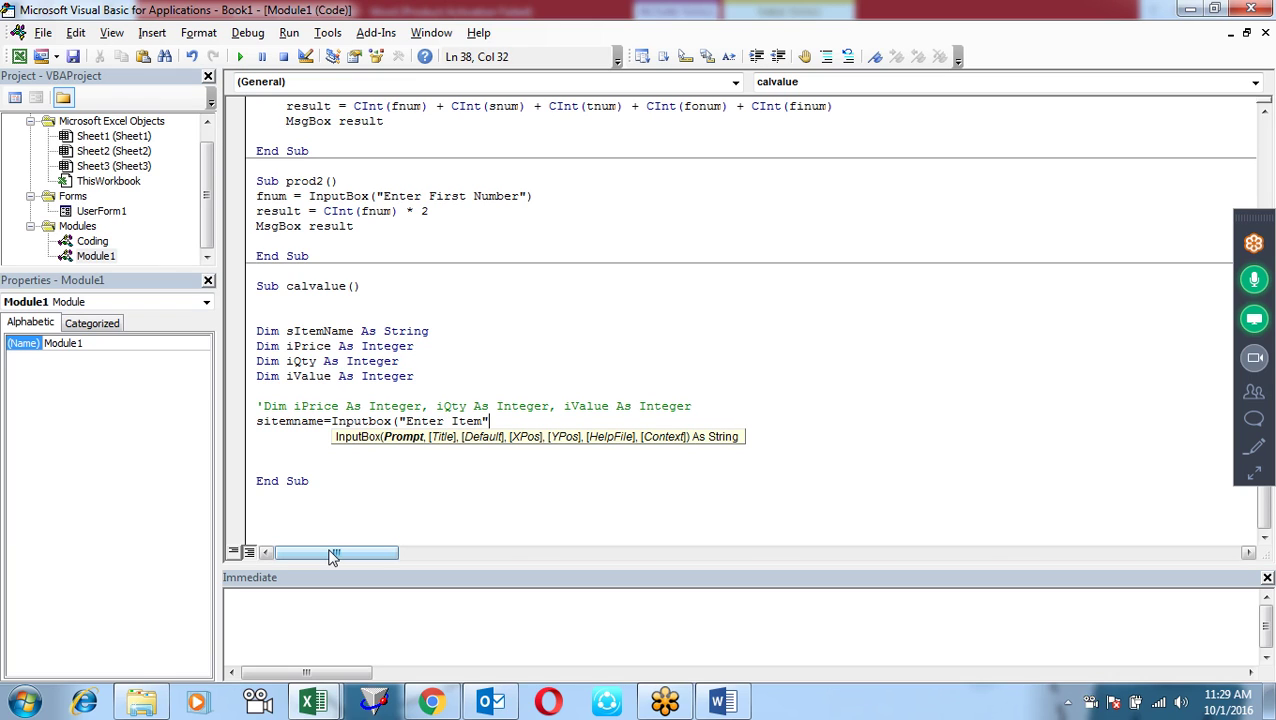
text())
key(Return)
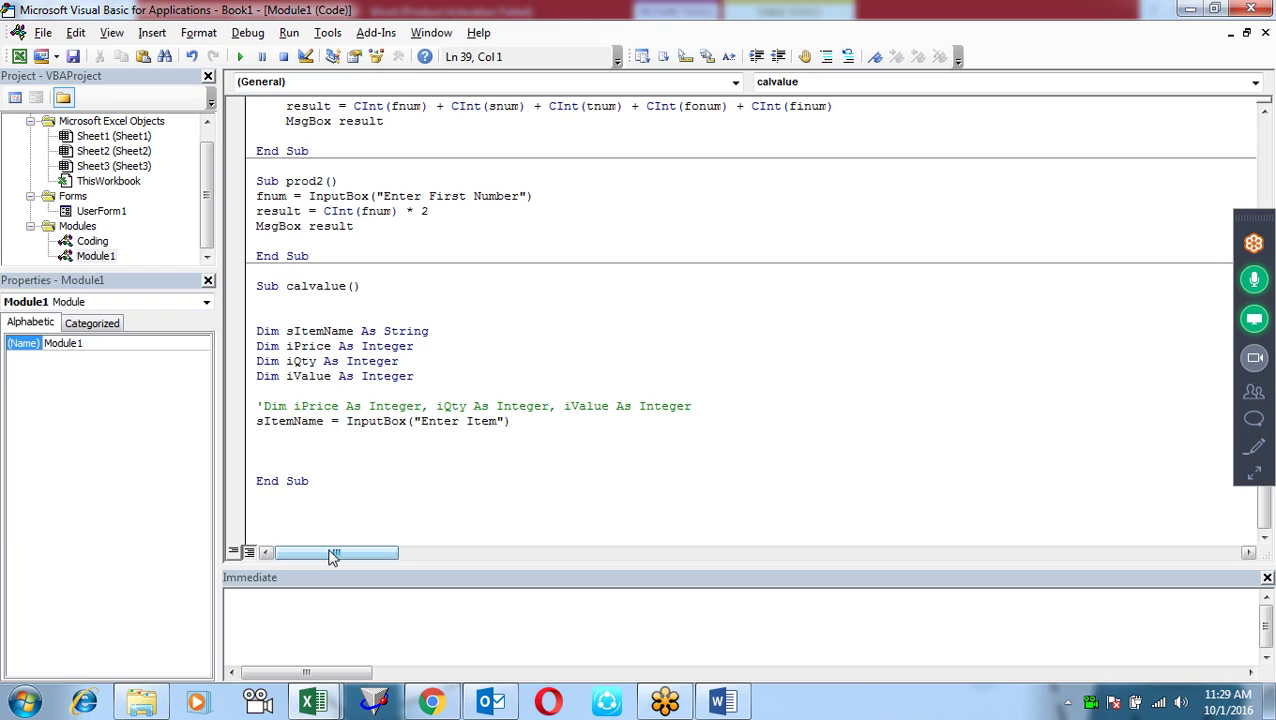
- Assign iPrice = InputBox("Enter Price"), correcting the ipirce typo
text(i)
text(p)
text(irce)
text(=)
text( inputb)
key(BackSpace)
key(BackSpace)
text(tBox("Enter Price"))
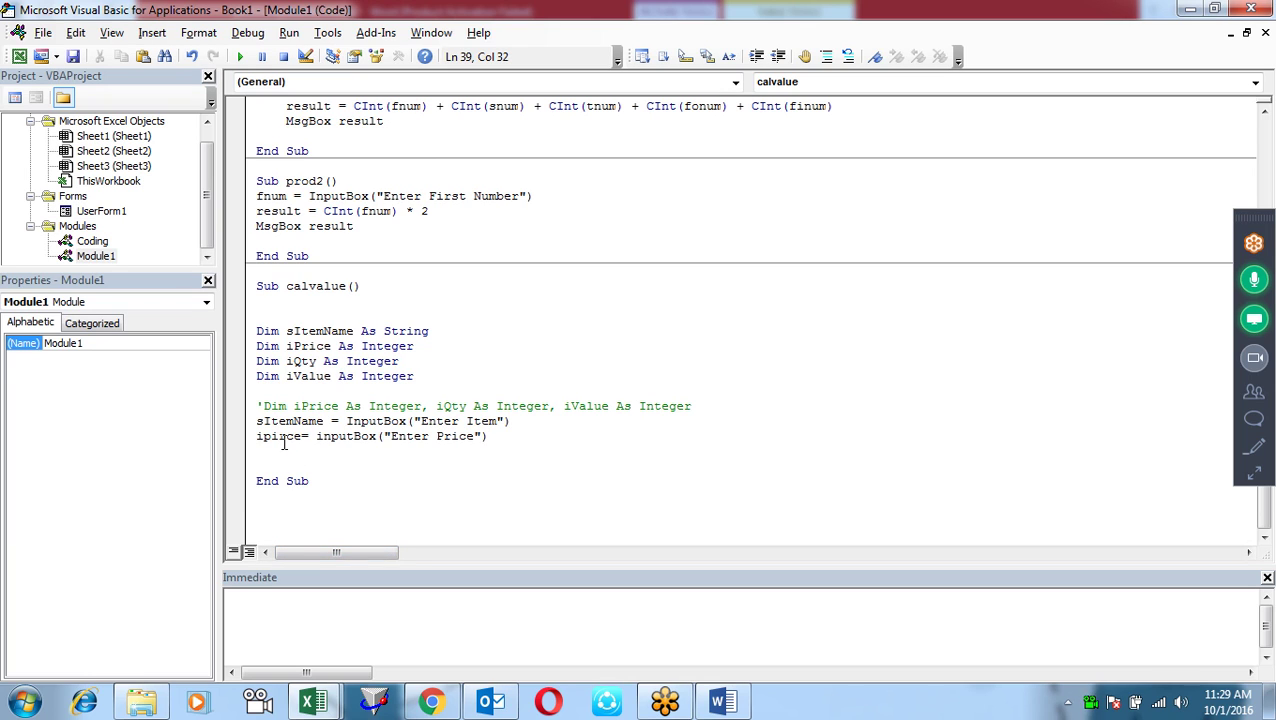
key(Return)
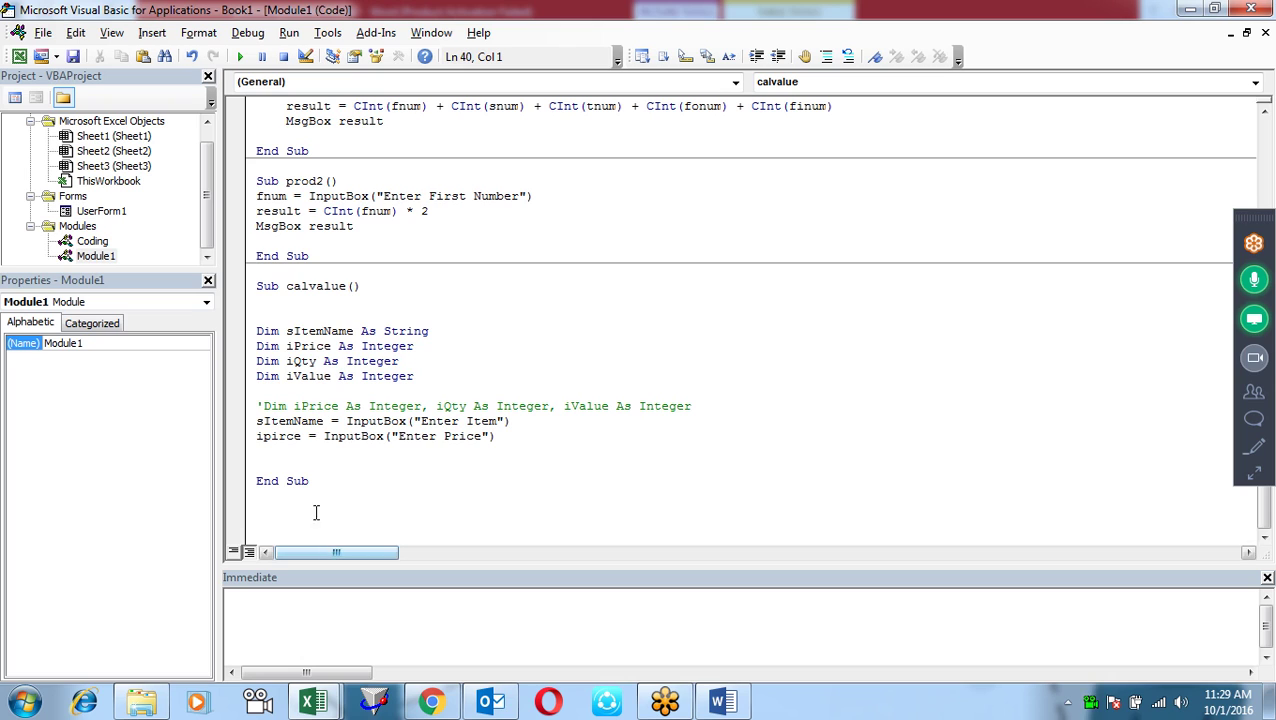
click(278, 437)
key(BackSpace)
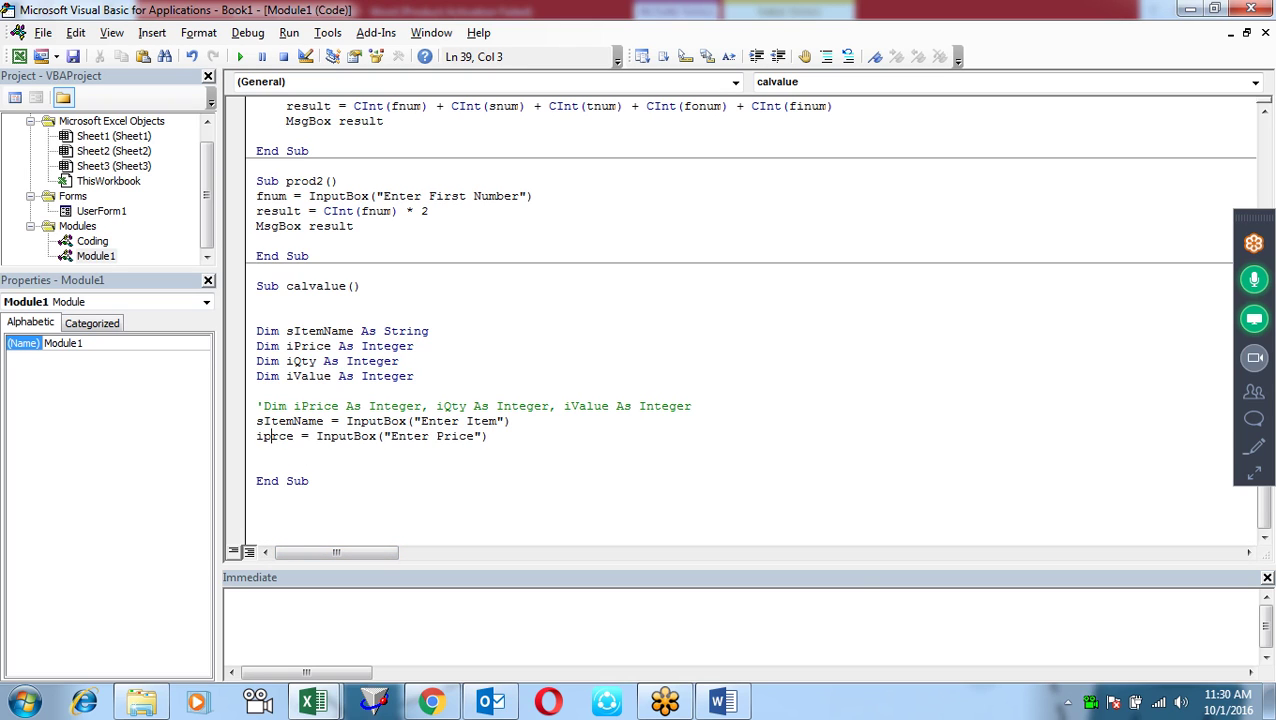
key(Right)
text(i)
key(Down)
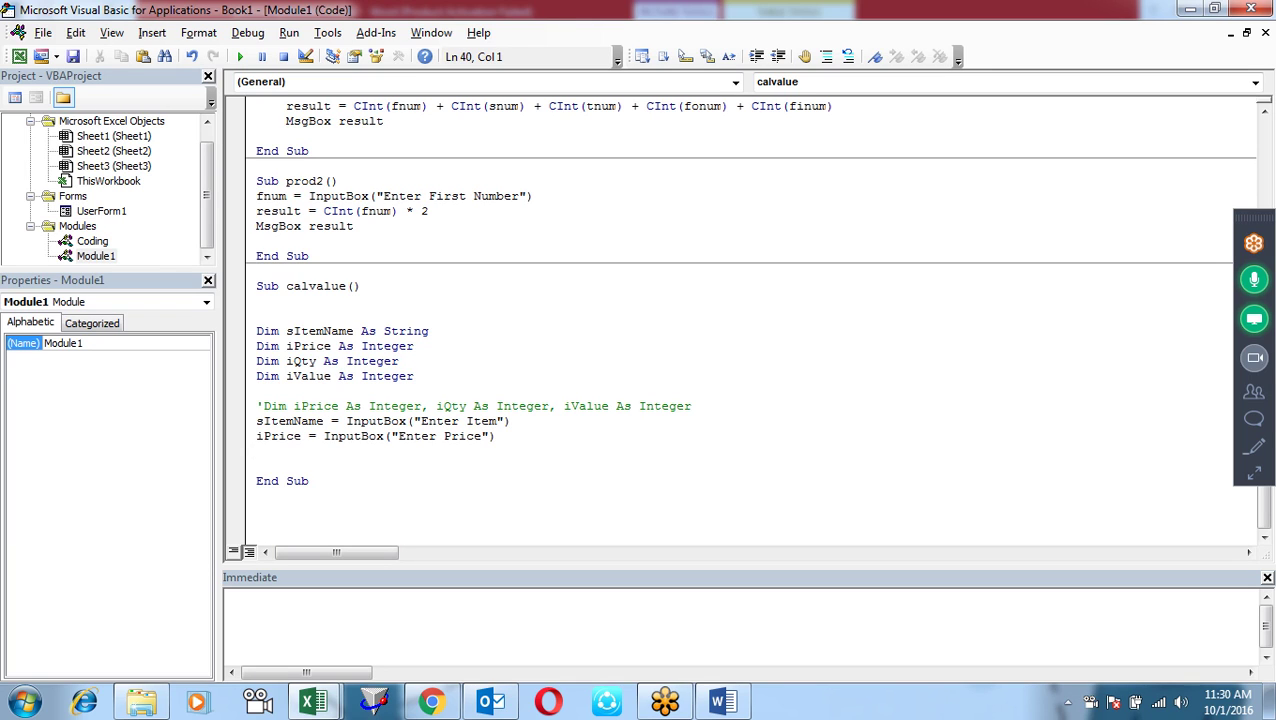
- Read iQty from InputBox("Enter Qty")
text(iQty=)
text(Inputbox("Enter )
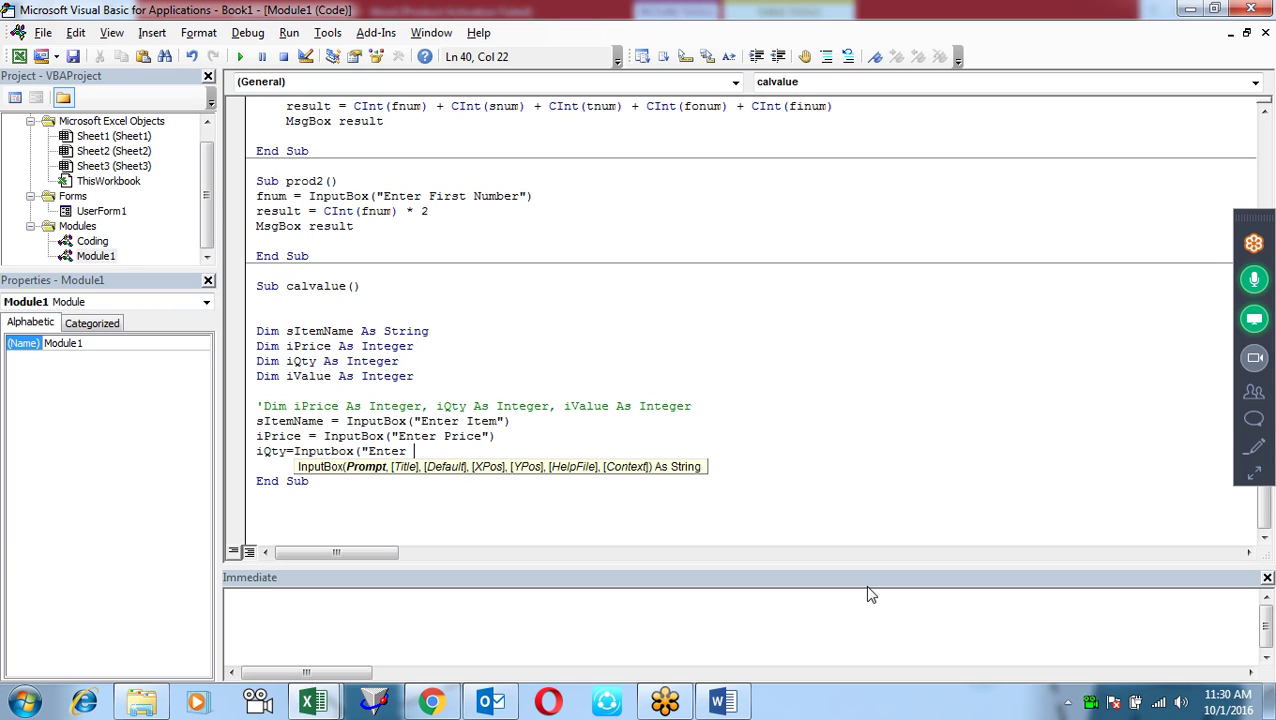
text(Qt)
text(y"))
key(Down)
key(Return)
key(Return)
- Compute iValue = iPrice * iQty and begin the line Message "You have purchased" &
click(257, 481)
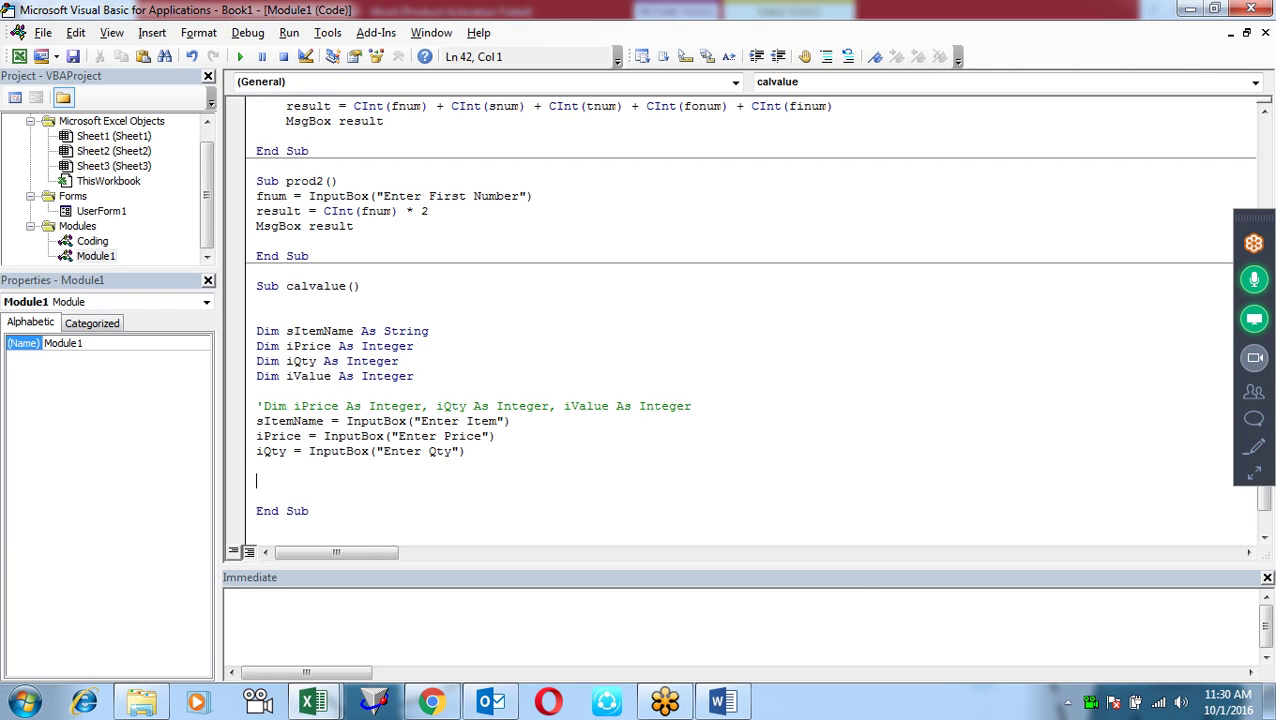
text(iValue=)
text( iprice)
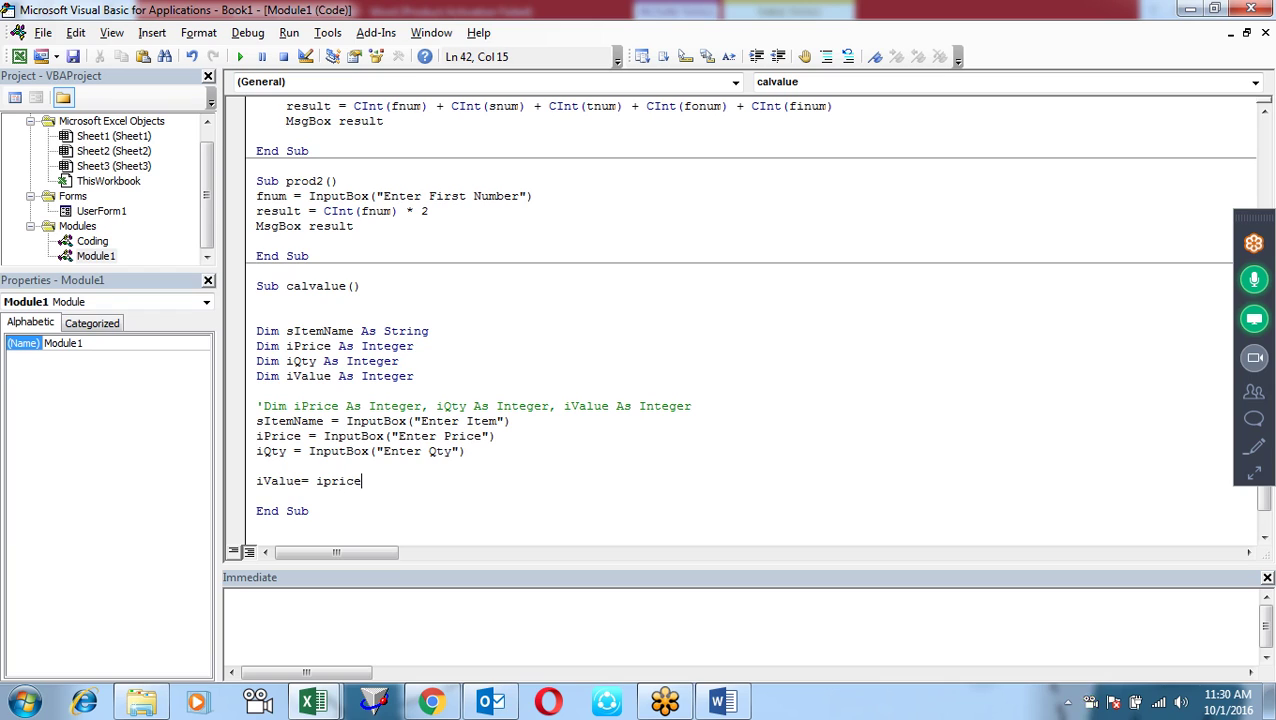
text(*iqty)
key(Down)
key(Return)
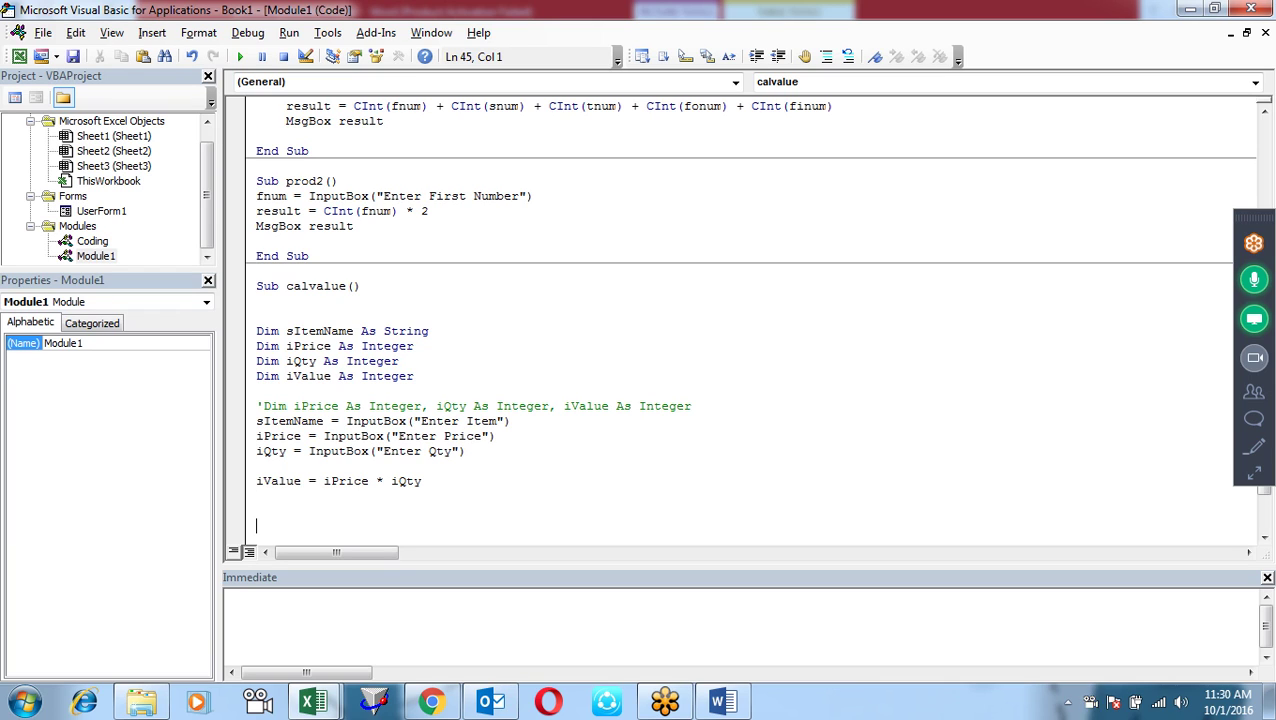
text(Message)
text( "You have purchased" )
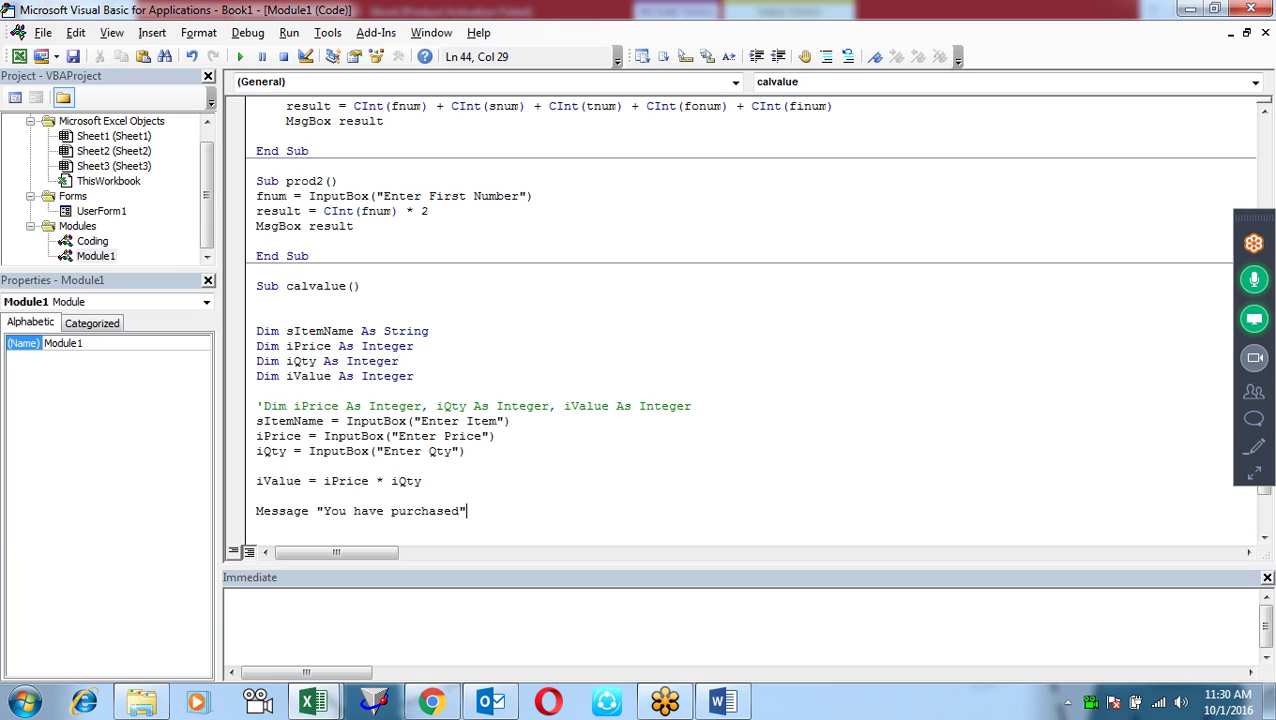
text(&)
- Append sItemName, " for Amount Rs: " and iValue to the message, run it, and dismiss the compile error
click(460, 510)
click(508, 510)
text(s)
text(itemname &)
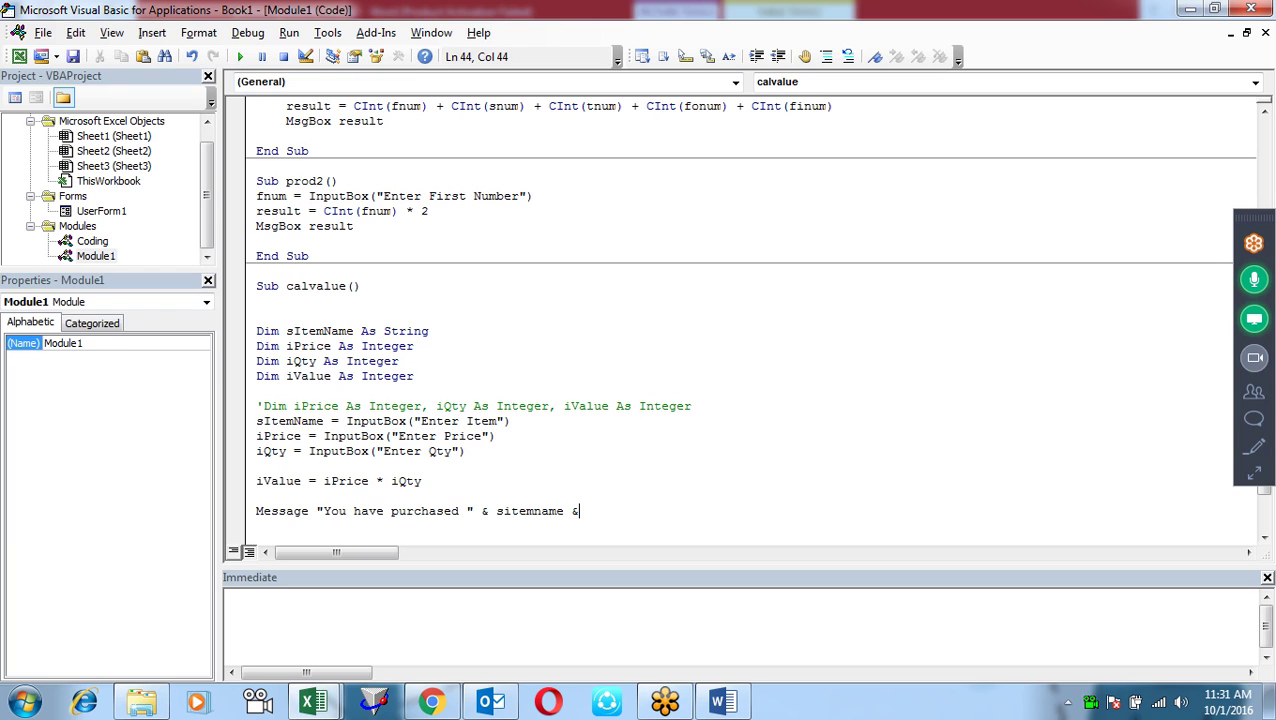
text( ")
text(.)
text( fo)
key(BackSpace)
key(BackSpace)
key(BackSpace)
key(BackSpace)
text(for Amount Rs:")
key(Left)
text(")
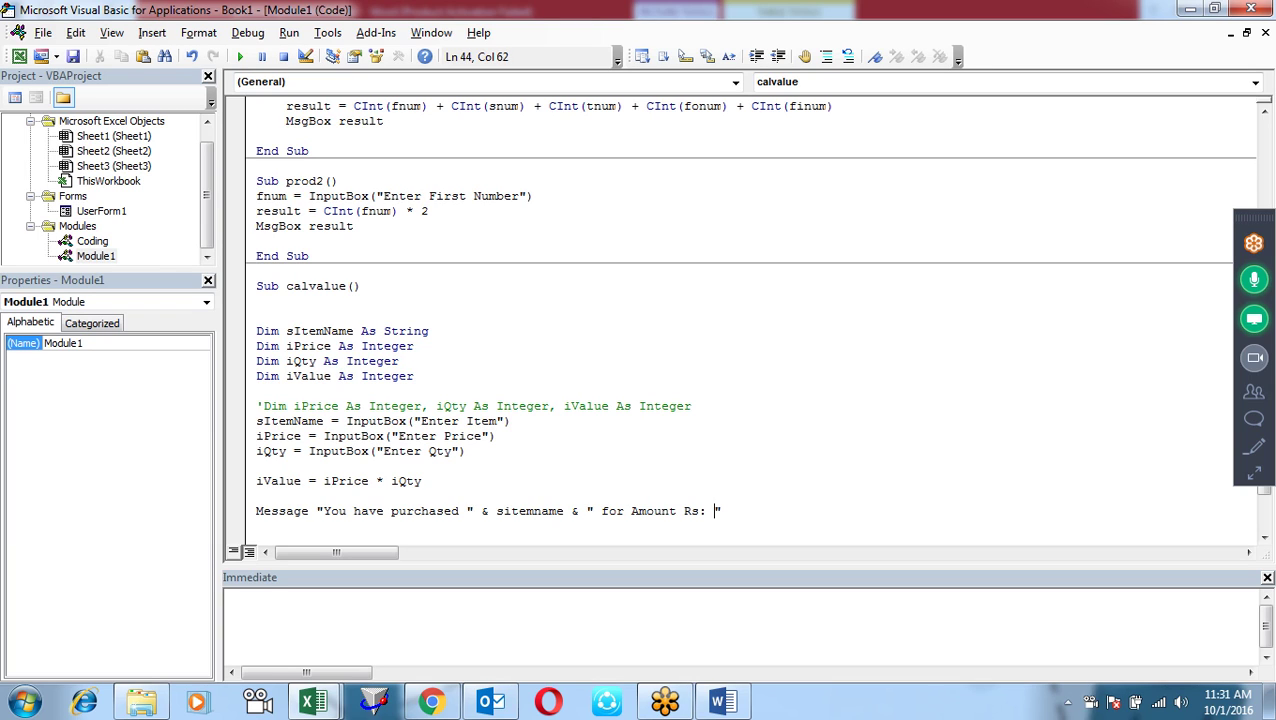
text( & )
text(iValue)
key(Return)
key(F5)
click(634, 428)
- Replace the undefined Message command with MsgBox
click(302, 518)
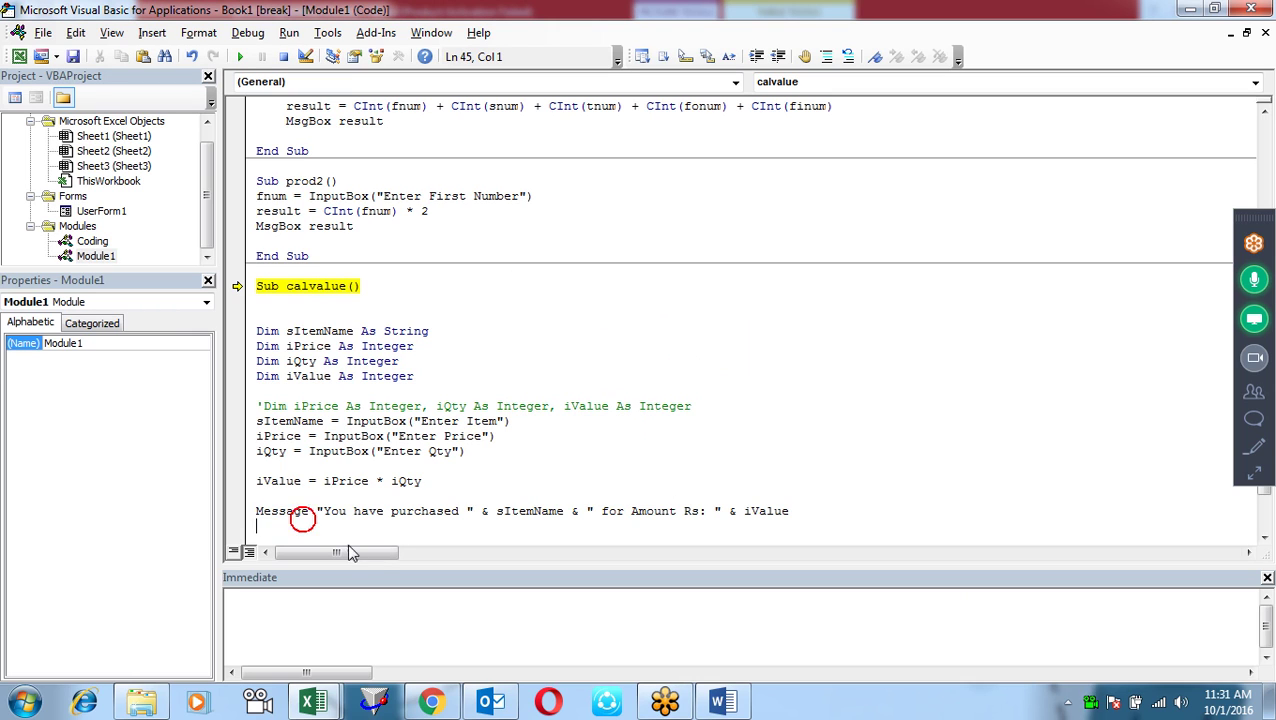
click(310, 511)
key(BackSpace)
key(BackSpace)
key(BackSpace)
key(BackSpace)
key(BackSpace)
text(sgbox)
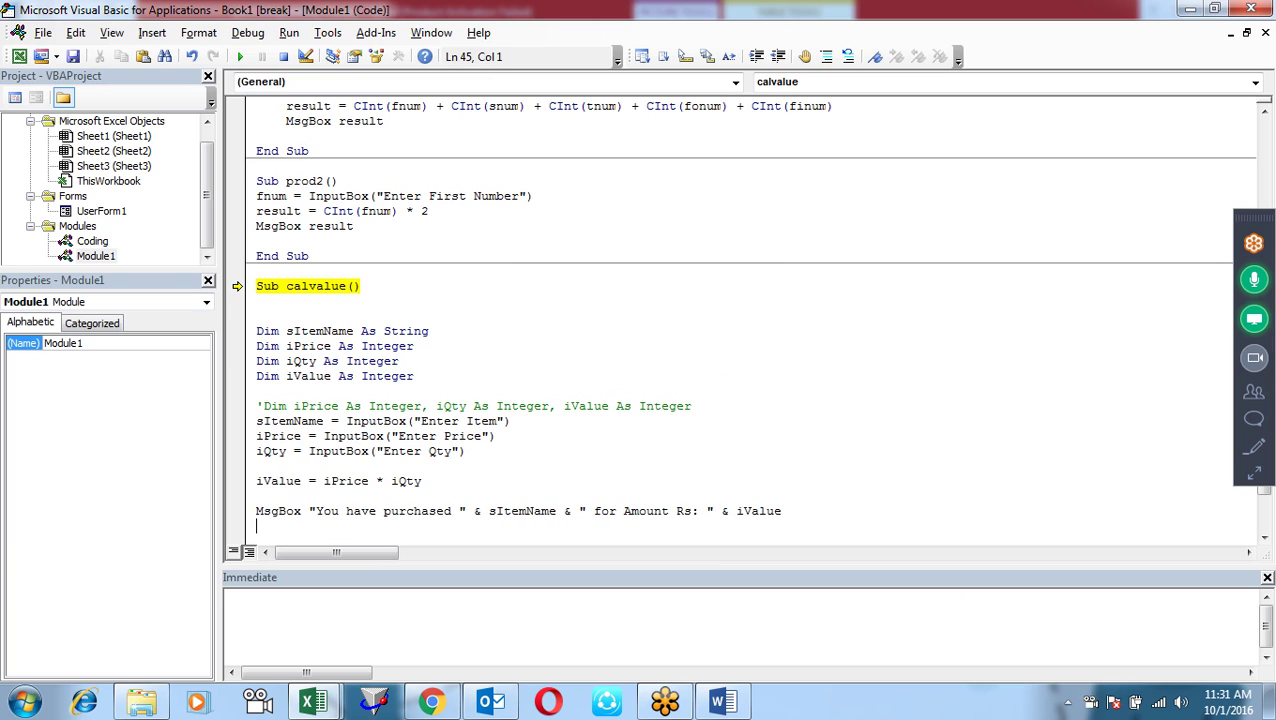
- Run calvalue with Pen, price 15 and quantity 25, confirming the Rs: 375 result
click(240, 56)
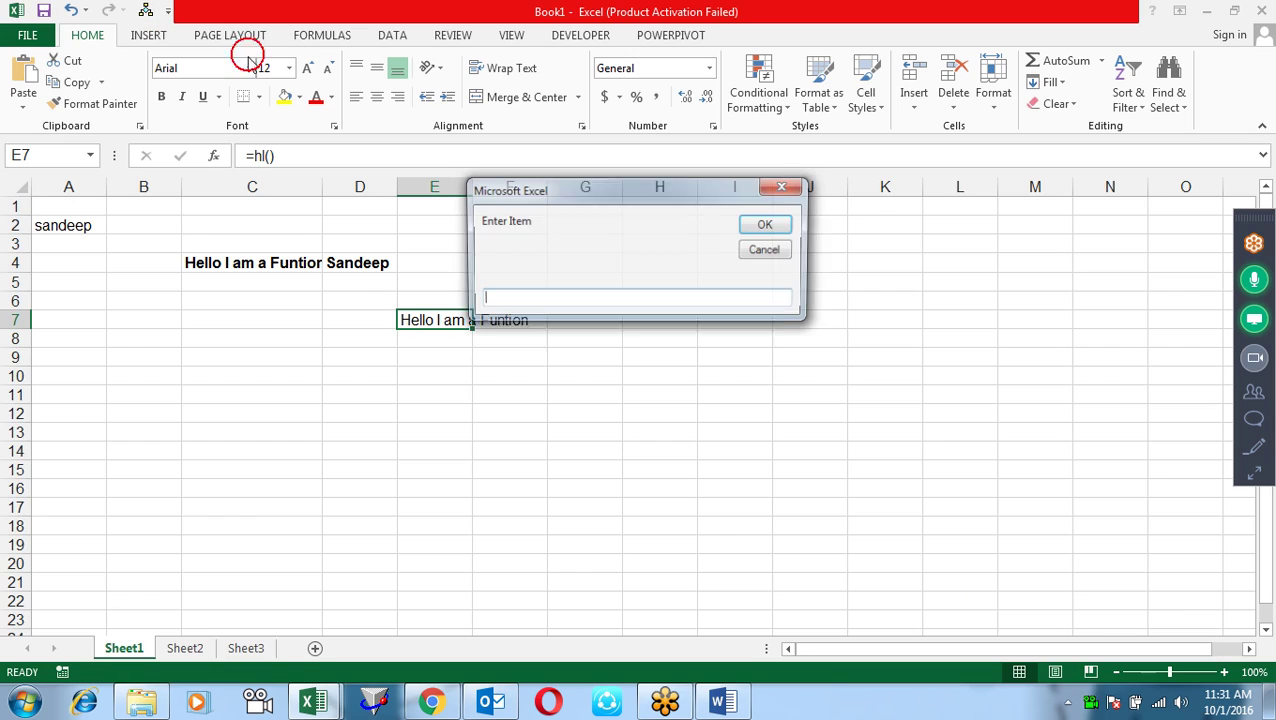
text(Pen)
key(Return)
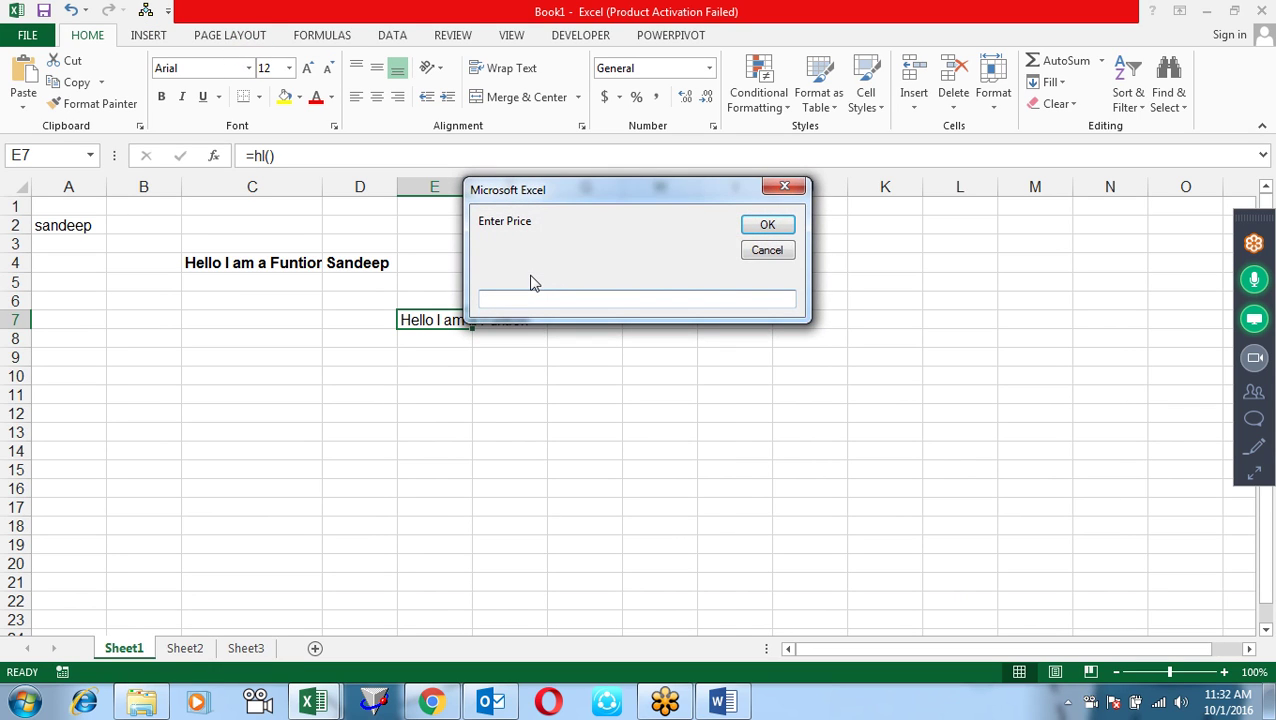
text(15)
key(Return)
text(25)
click(766, 226)
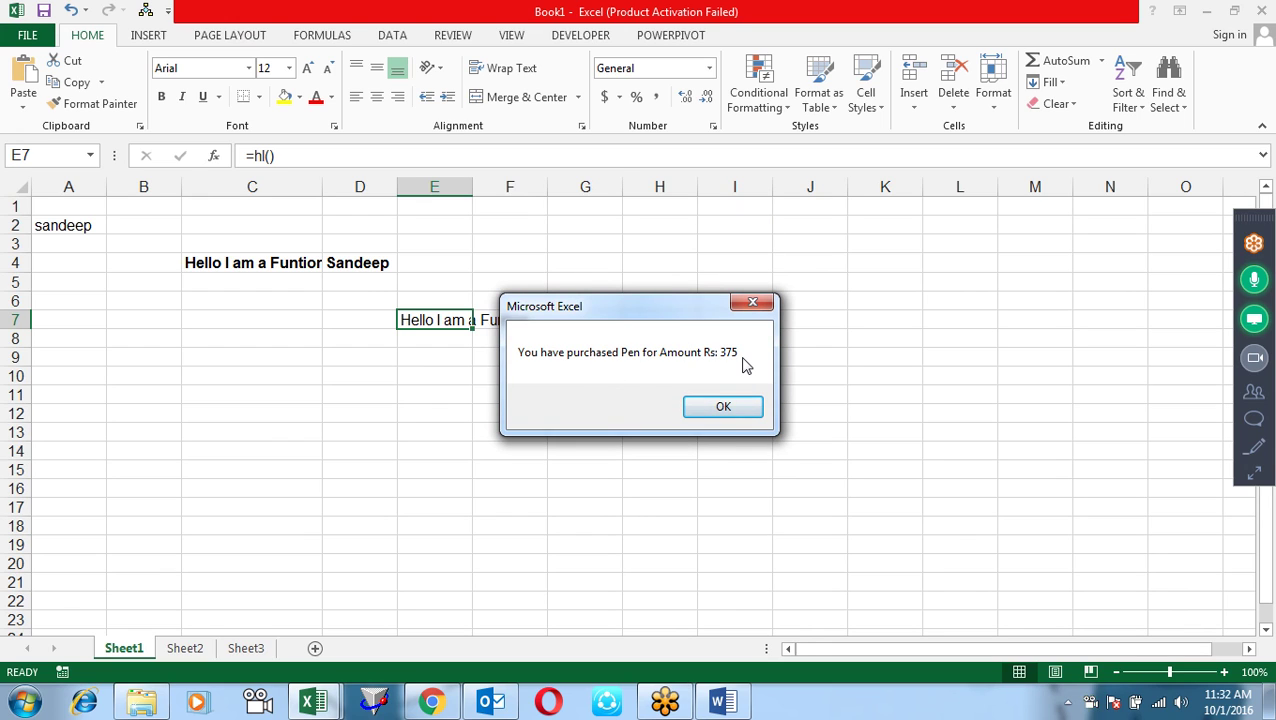
click(749, 413)
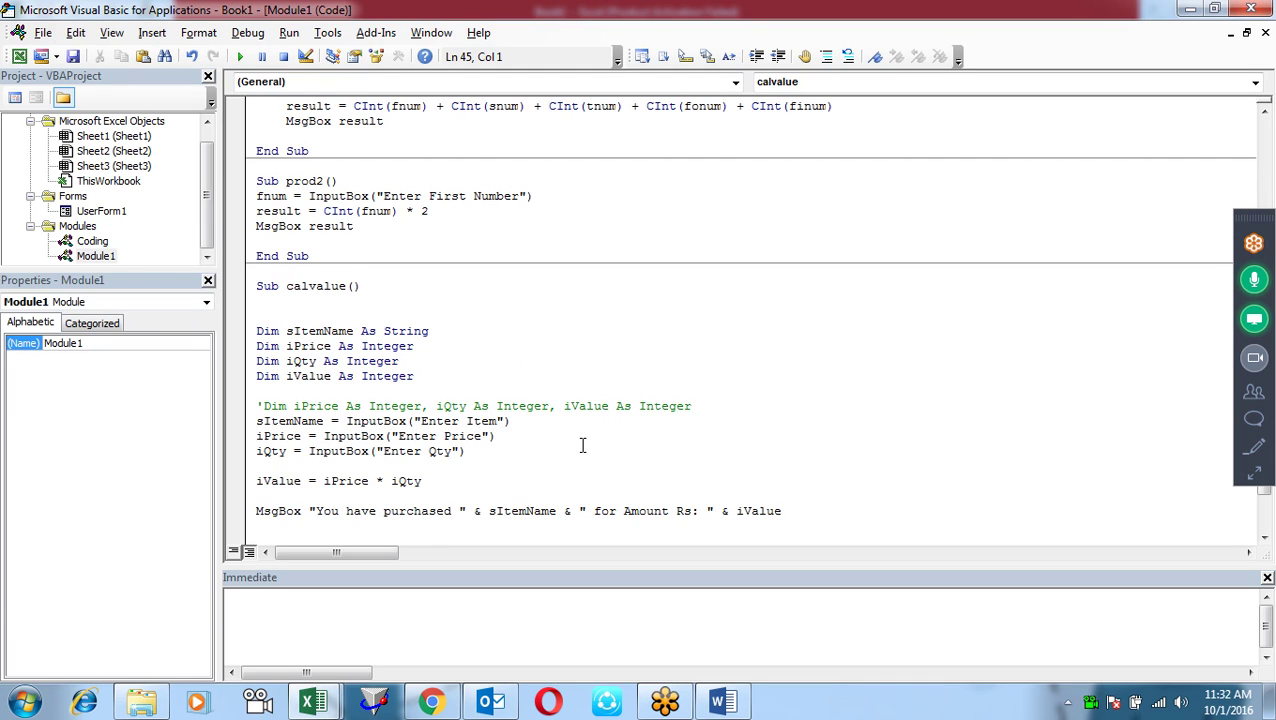
scroll(629, 412, down, 1)
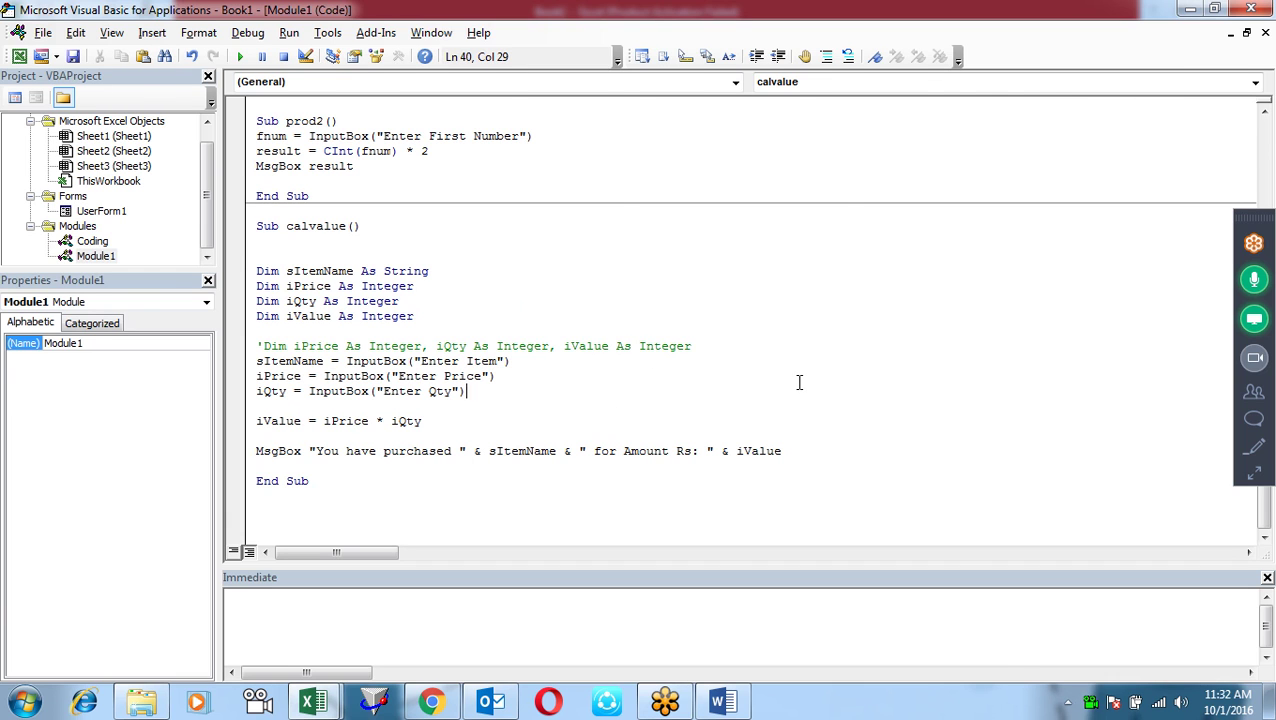
key(alt+F11)
click(722, 702)
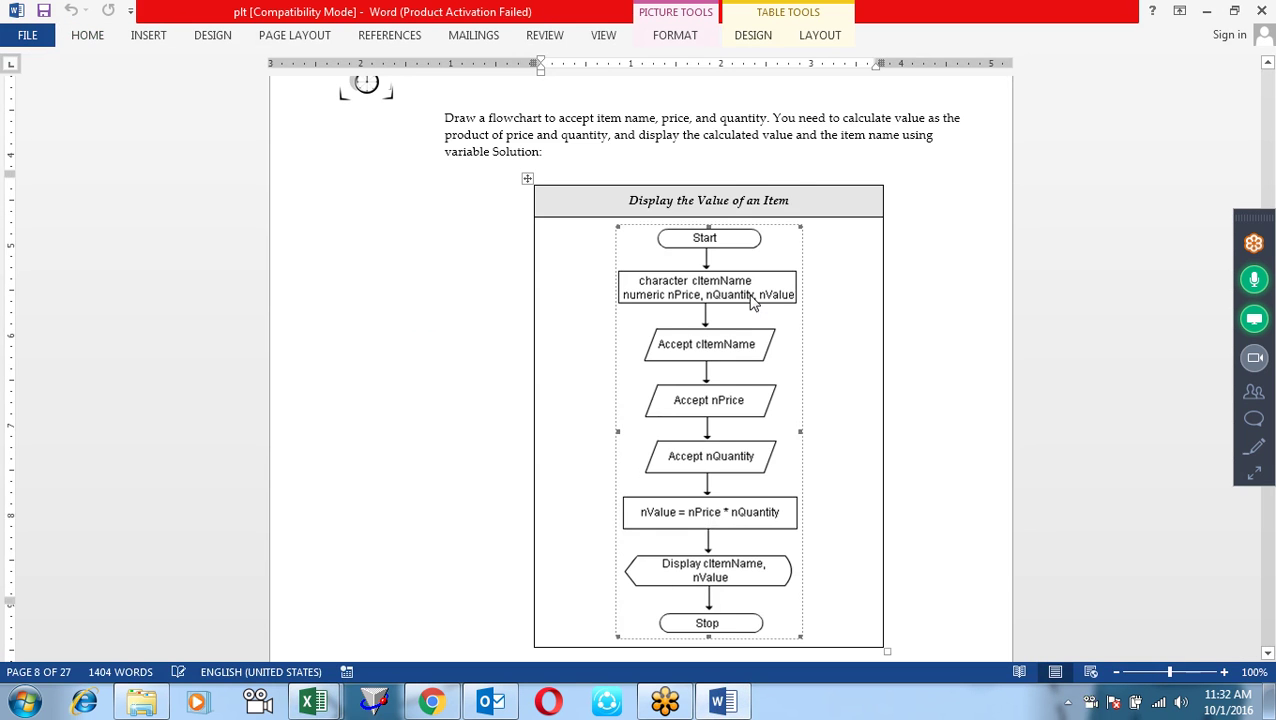
scroll(748, 305, down, 2)
scroll(743, 308, down, 4)
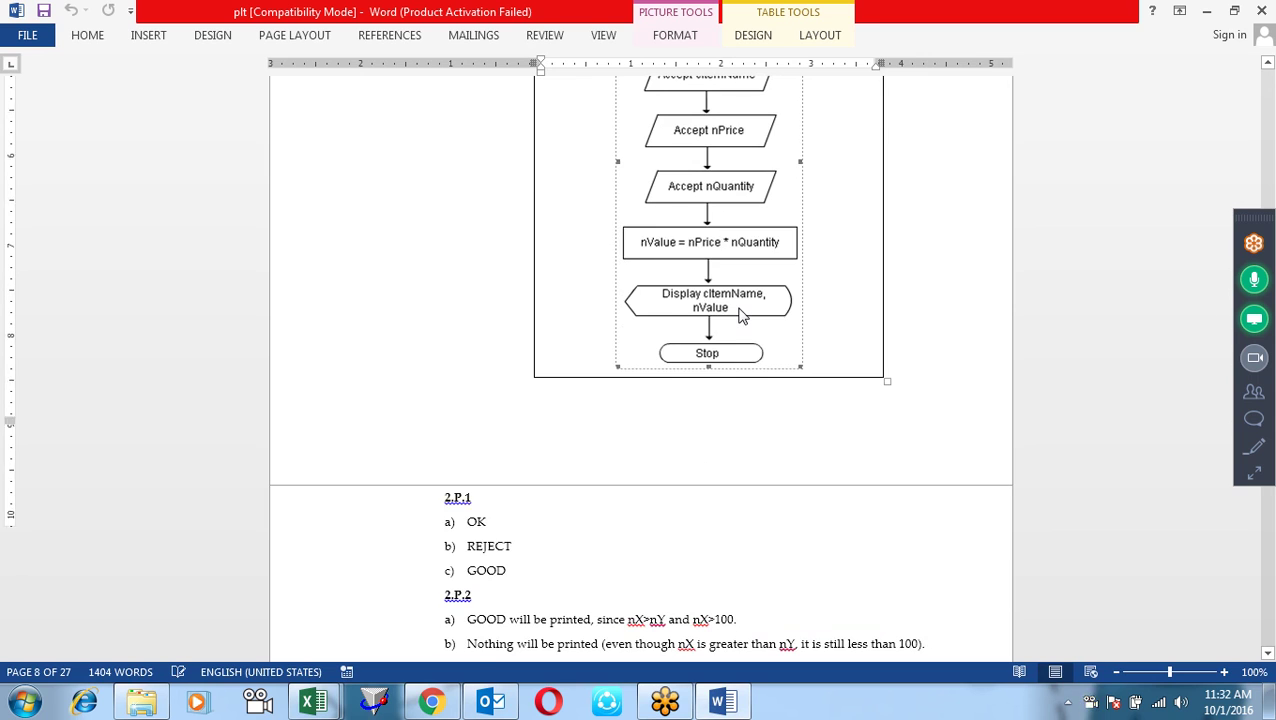
scroll(741, 315, up, 3)
scroll(741, 310, down, 5)
scroll(741, 310, down, 7)
scroll(741, 309, down, 6)
scroll(740, 308, down, 2)
scroll(740, 308, down, 4)
scroll(740, 308, down, 5)
scroll(740, 308, down, 4)
scroll(740, 308, down, 6)
scroll(740, 308, down, 5)
scroll(740, 308, down, 5)
scroll(740, 309, down, 5)
scroll(740, 308, down, 5)
scroll(740, 308, down, 8)
scroll(740, 308, down, 7)
scroll(738, 308, down, 7)
scroll(740, 306, down, 6)
scroll(740, 305, down, 2)
scroll(1212, 250, up, 1)
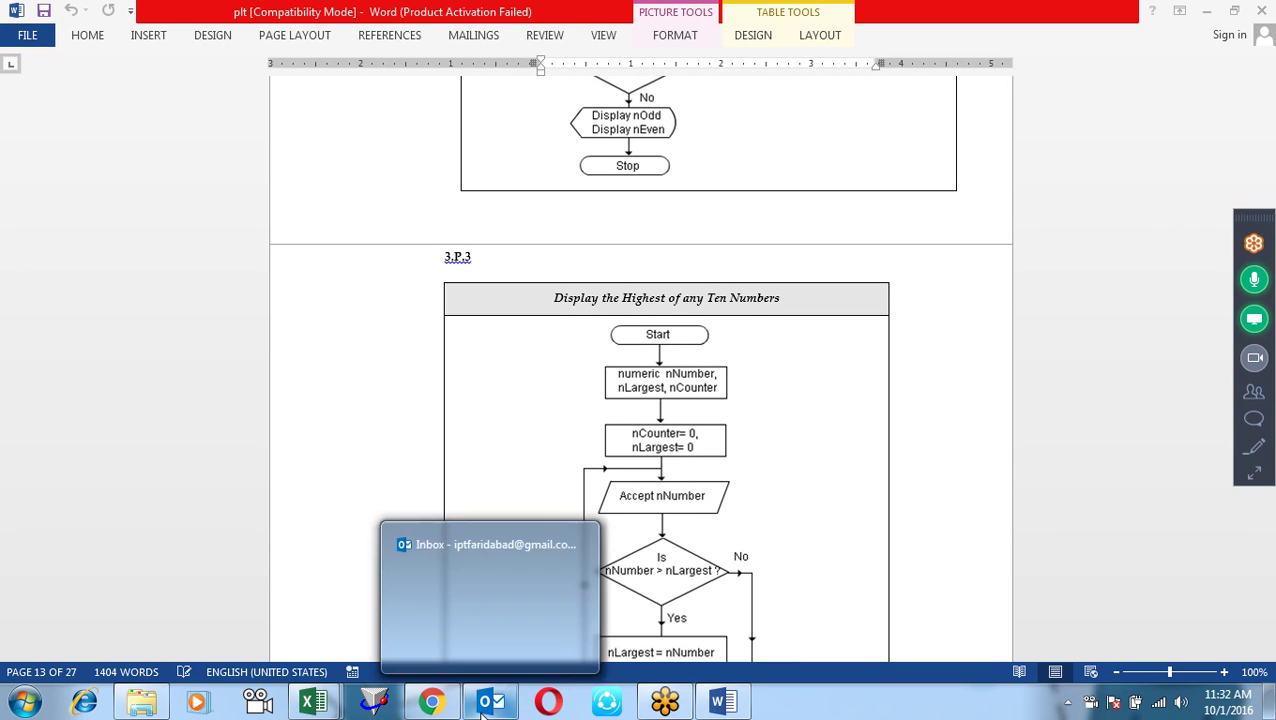
mouse_move(313, 701)
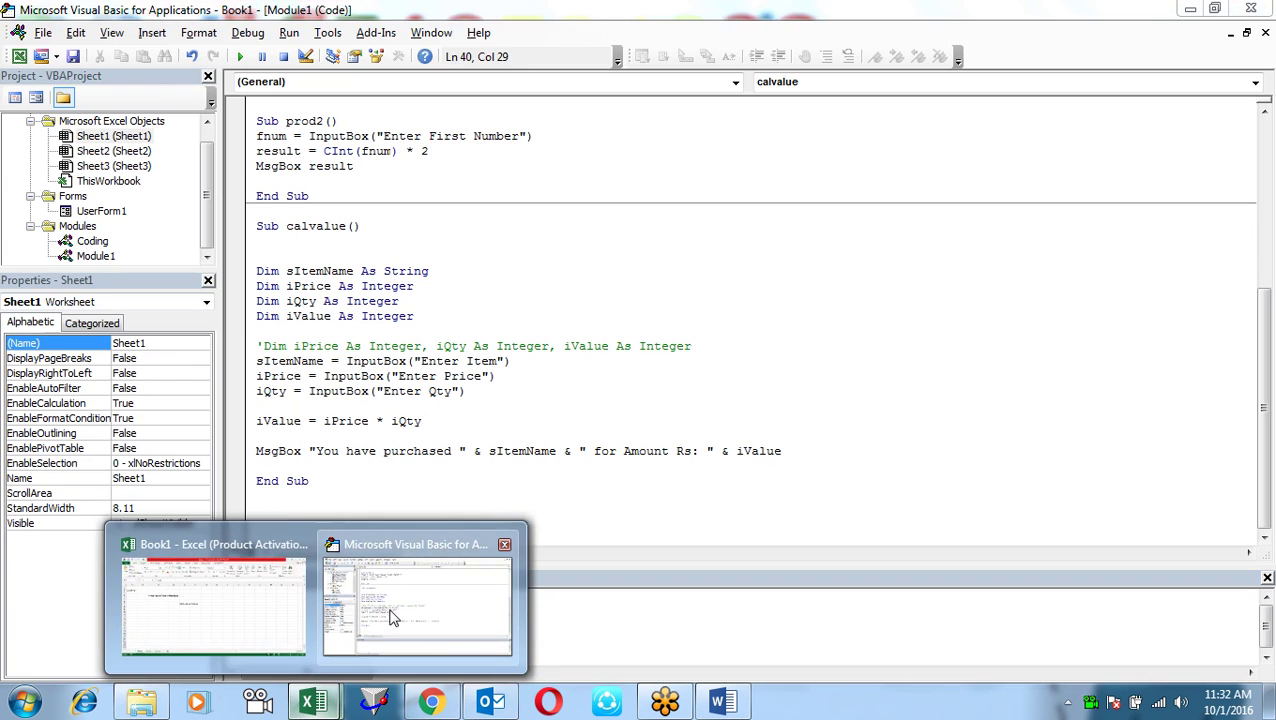
click(420, 600)
click(688, 284)
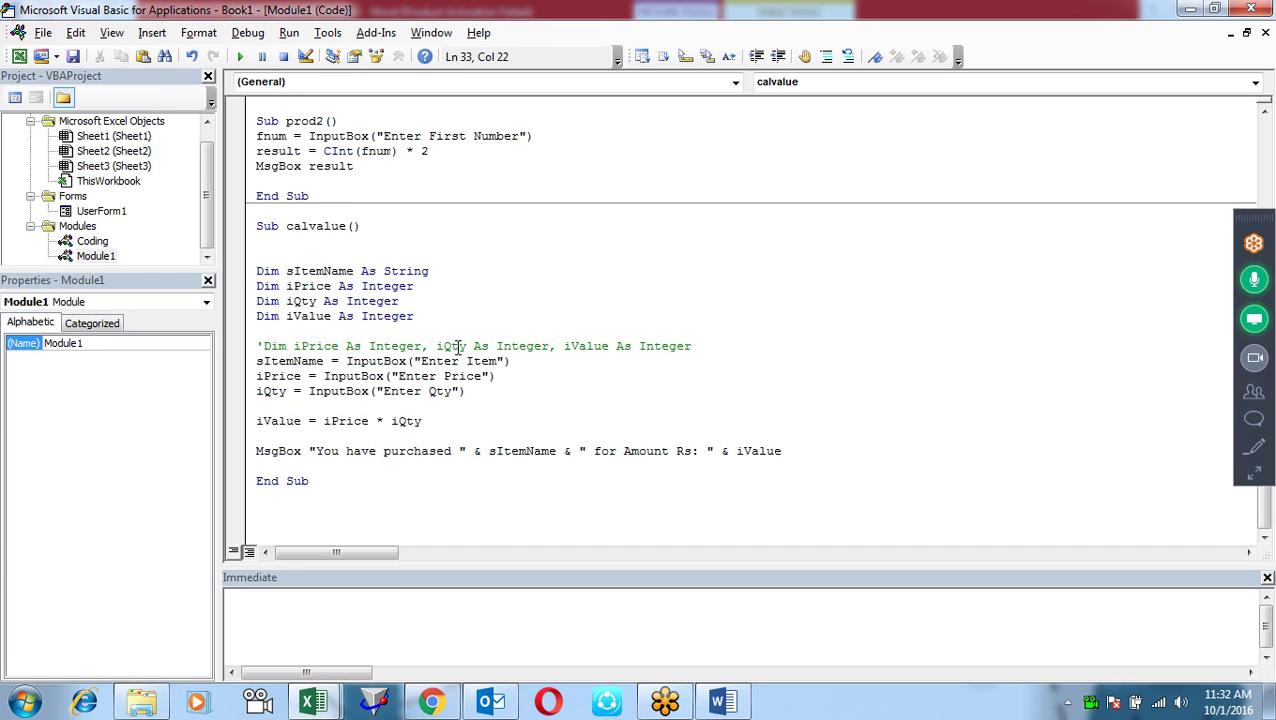